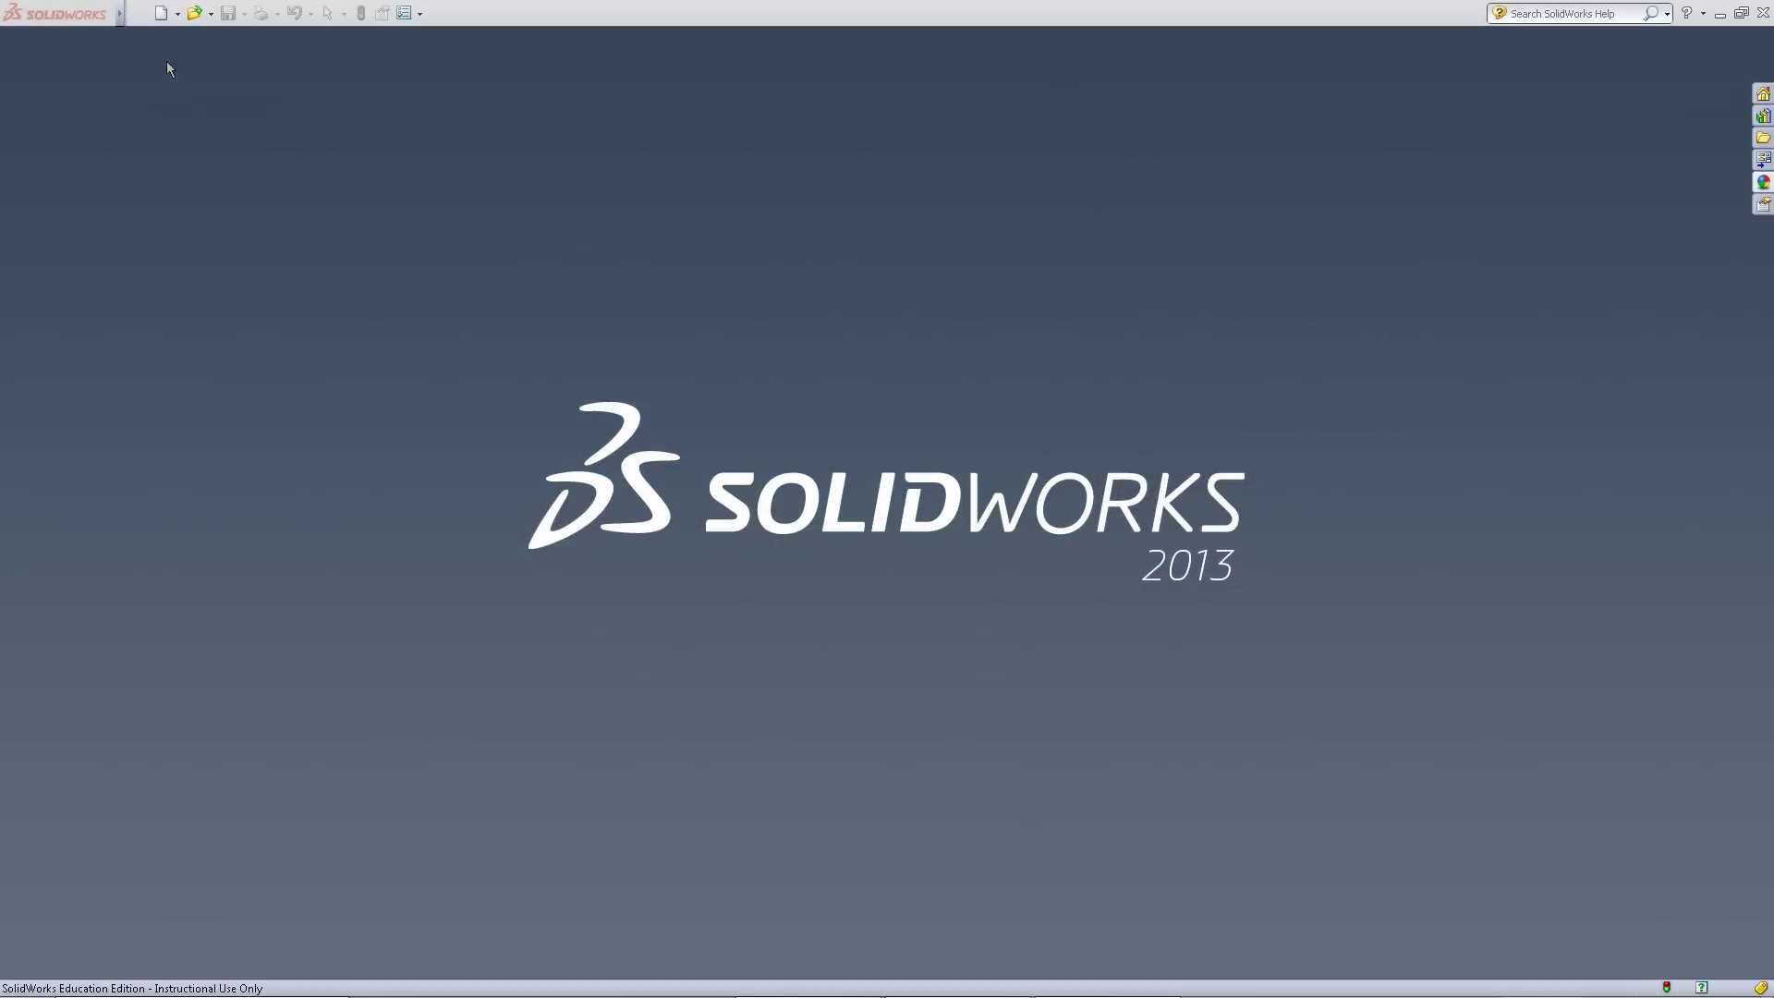
# Create a new Part document from the New SolidWorks Document dialog
pyautogui.click(164, 14)
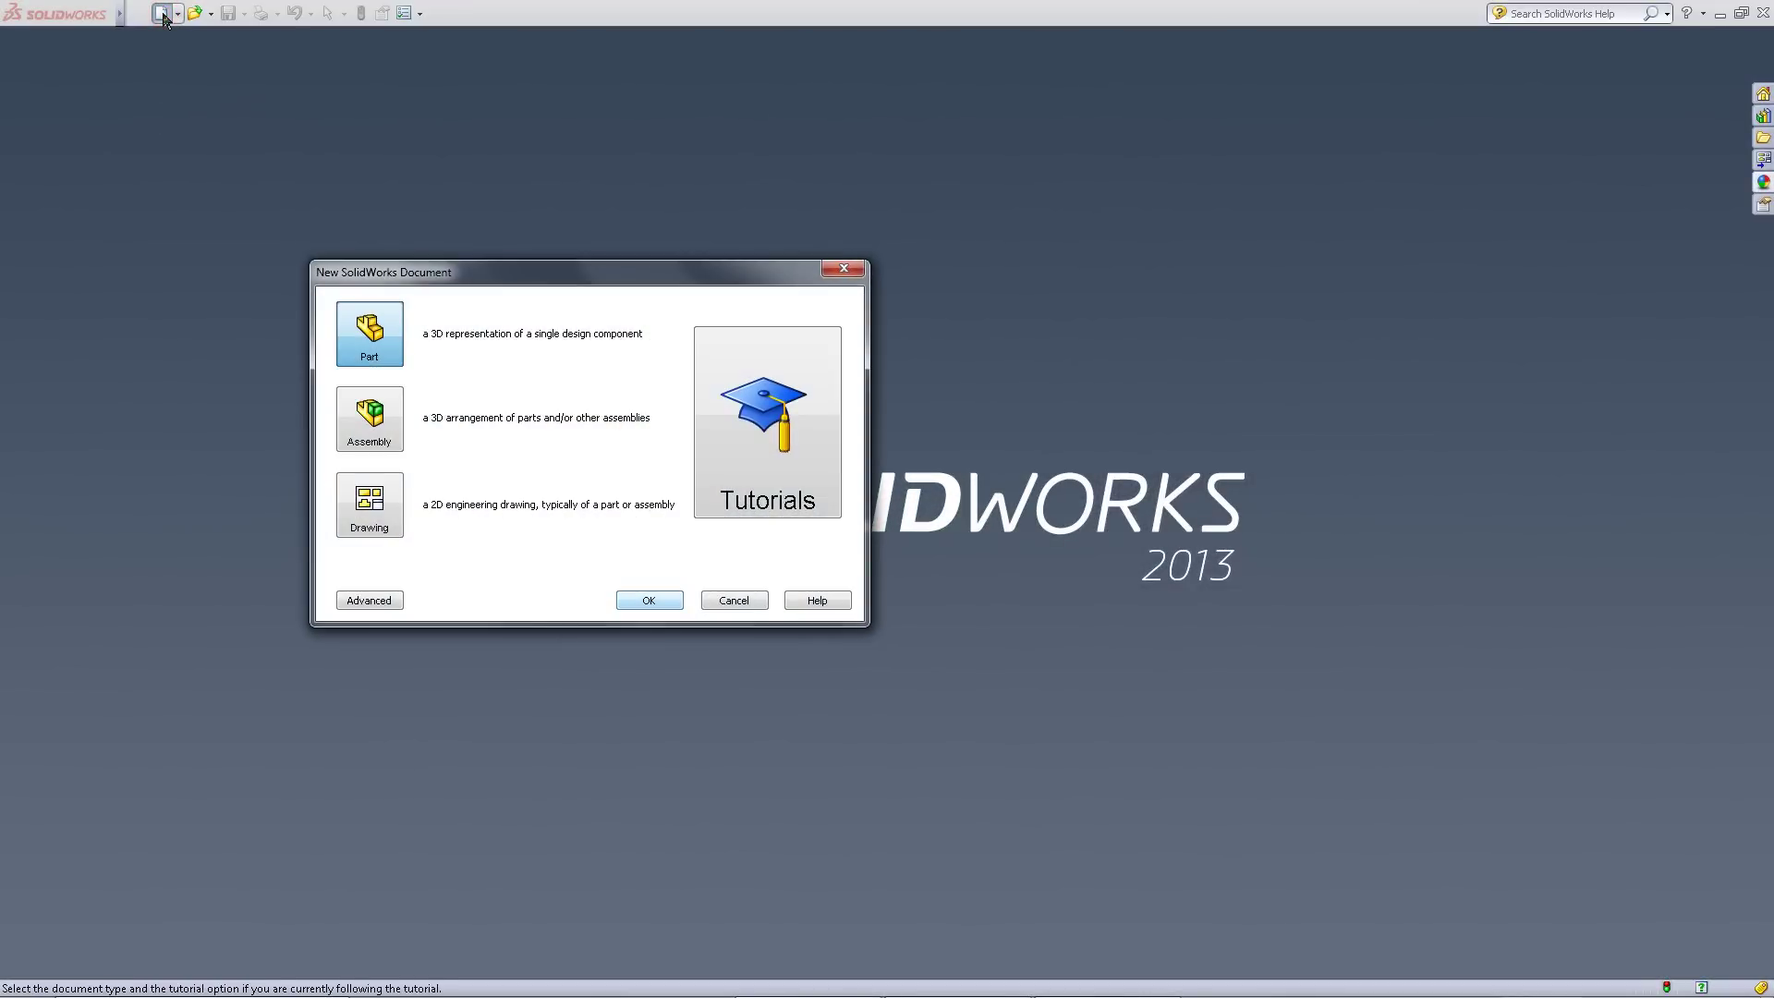
pyautogui.click(648, 601)
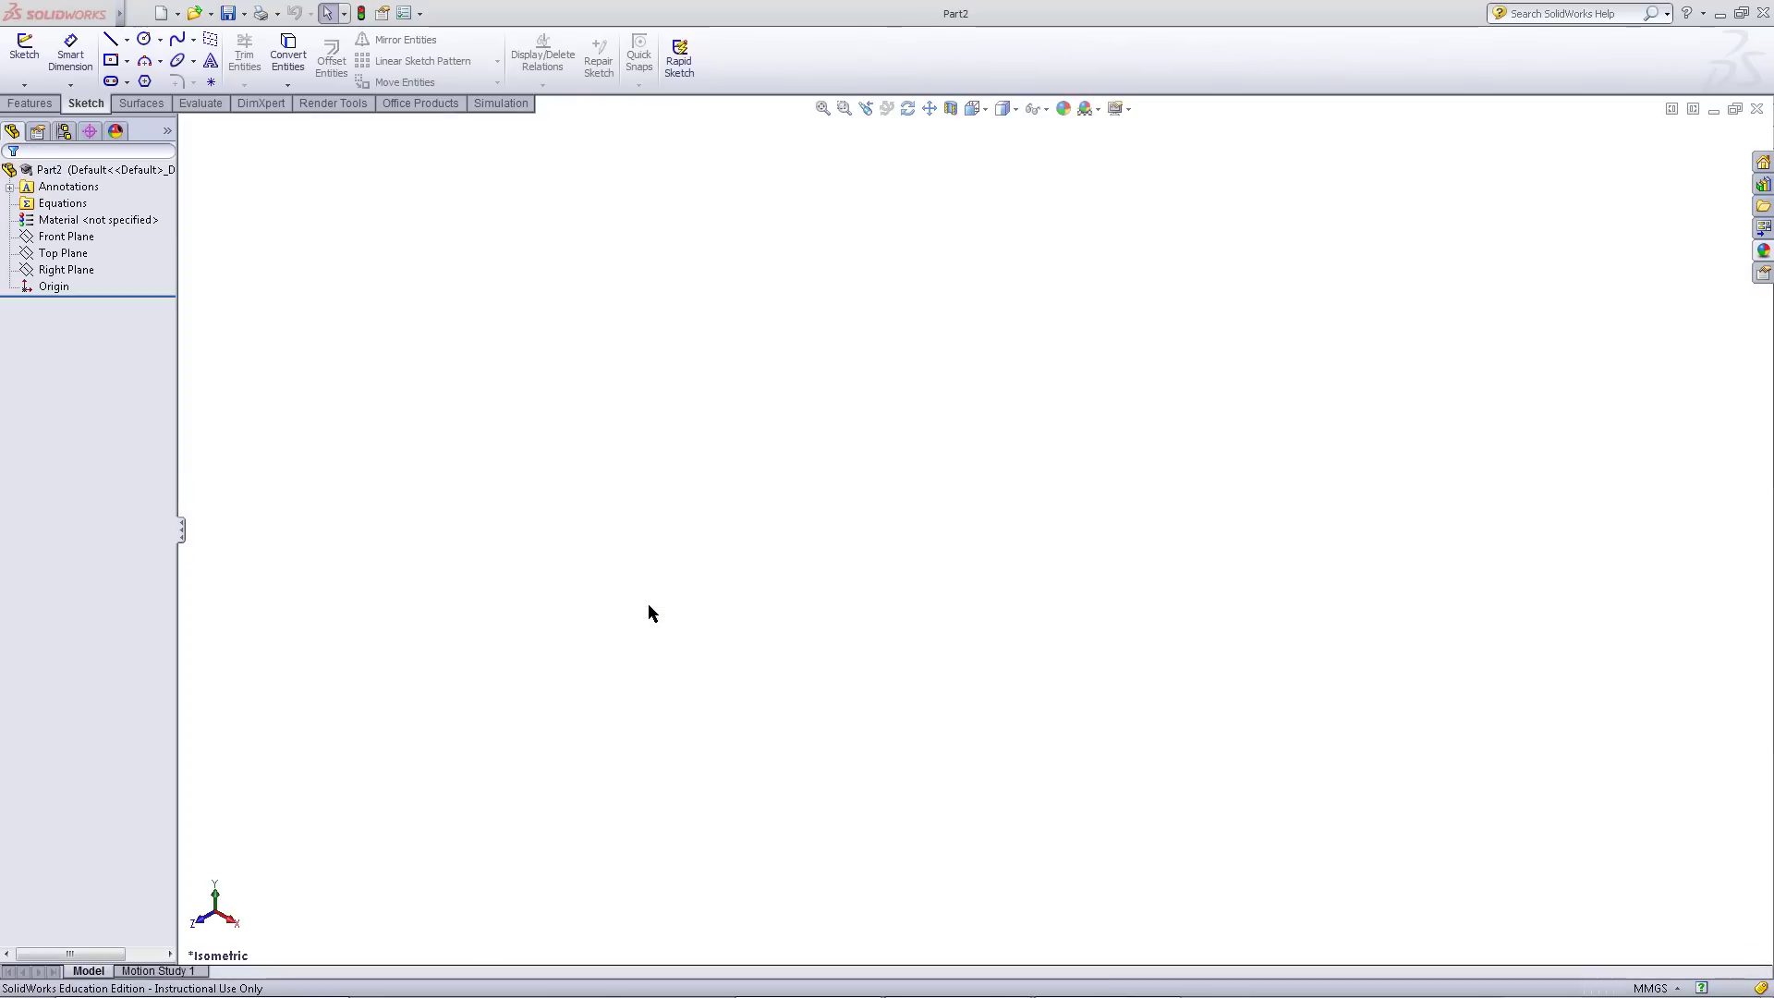
# On the Front Plane, draw a closed four-line parallelogram starting and ending at the origin
pyautogui.click(81, 238)
pyautogui.click(94, 209)
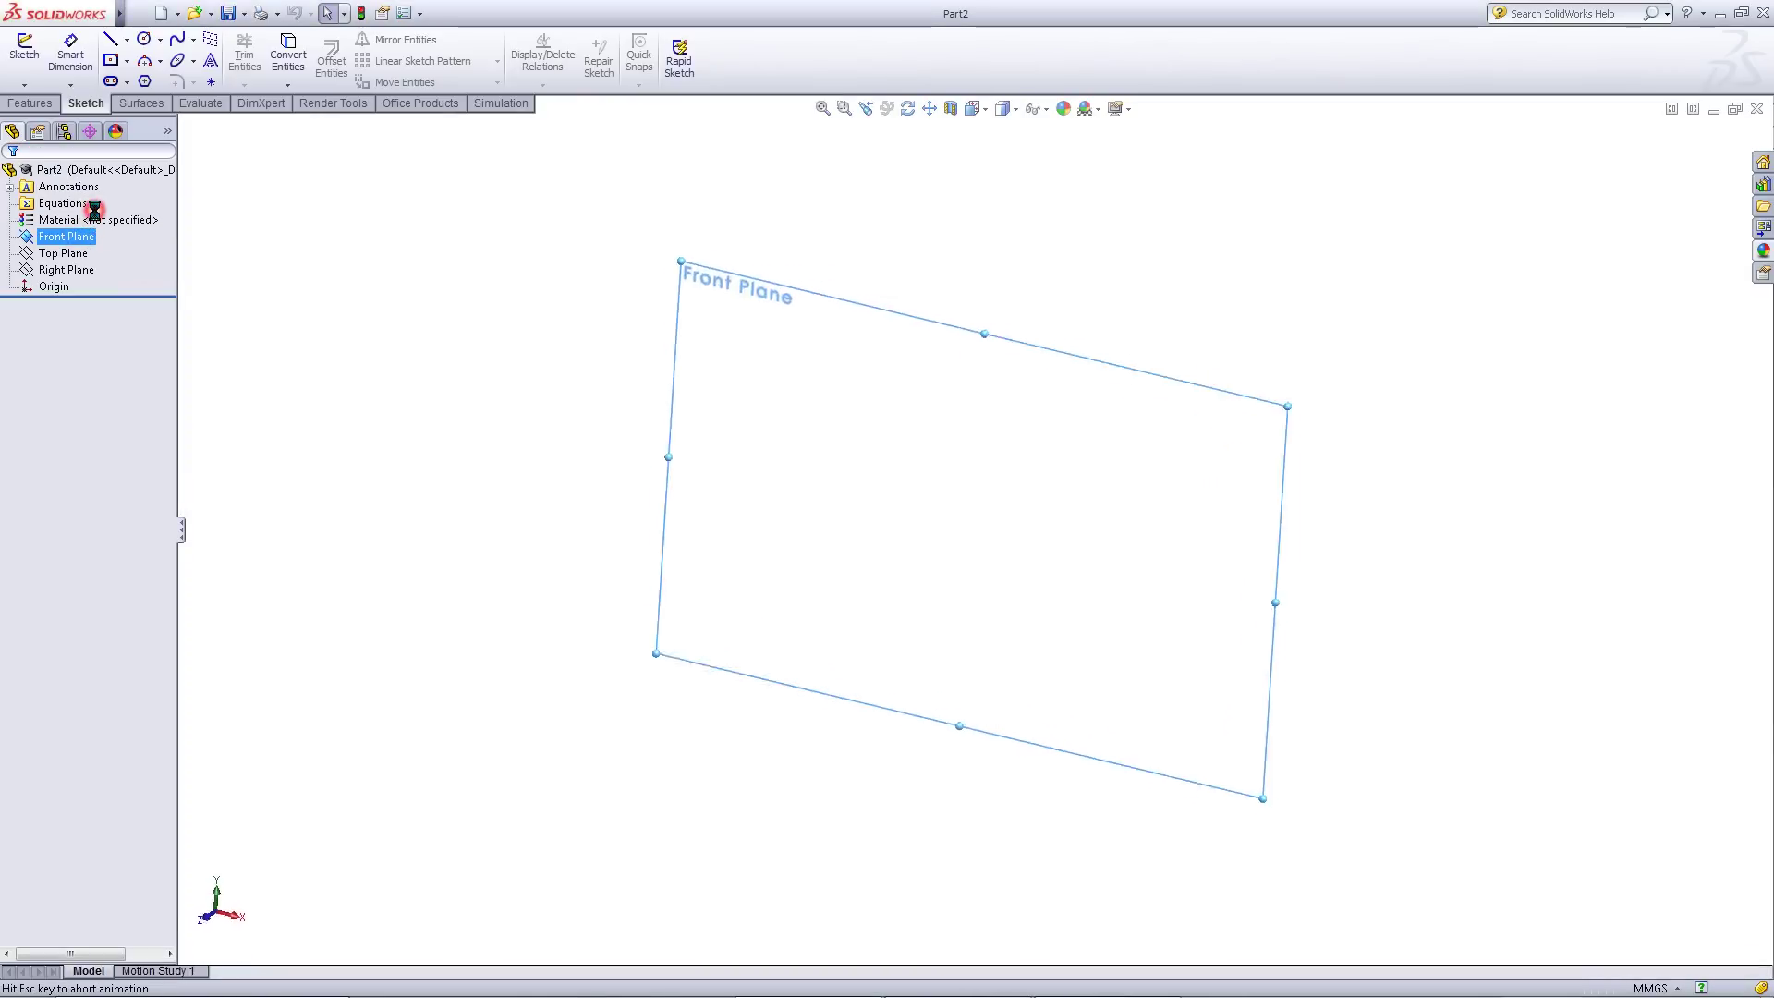
pyautogui.click(111, 43)
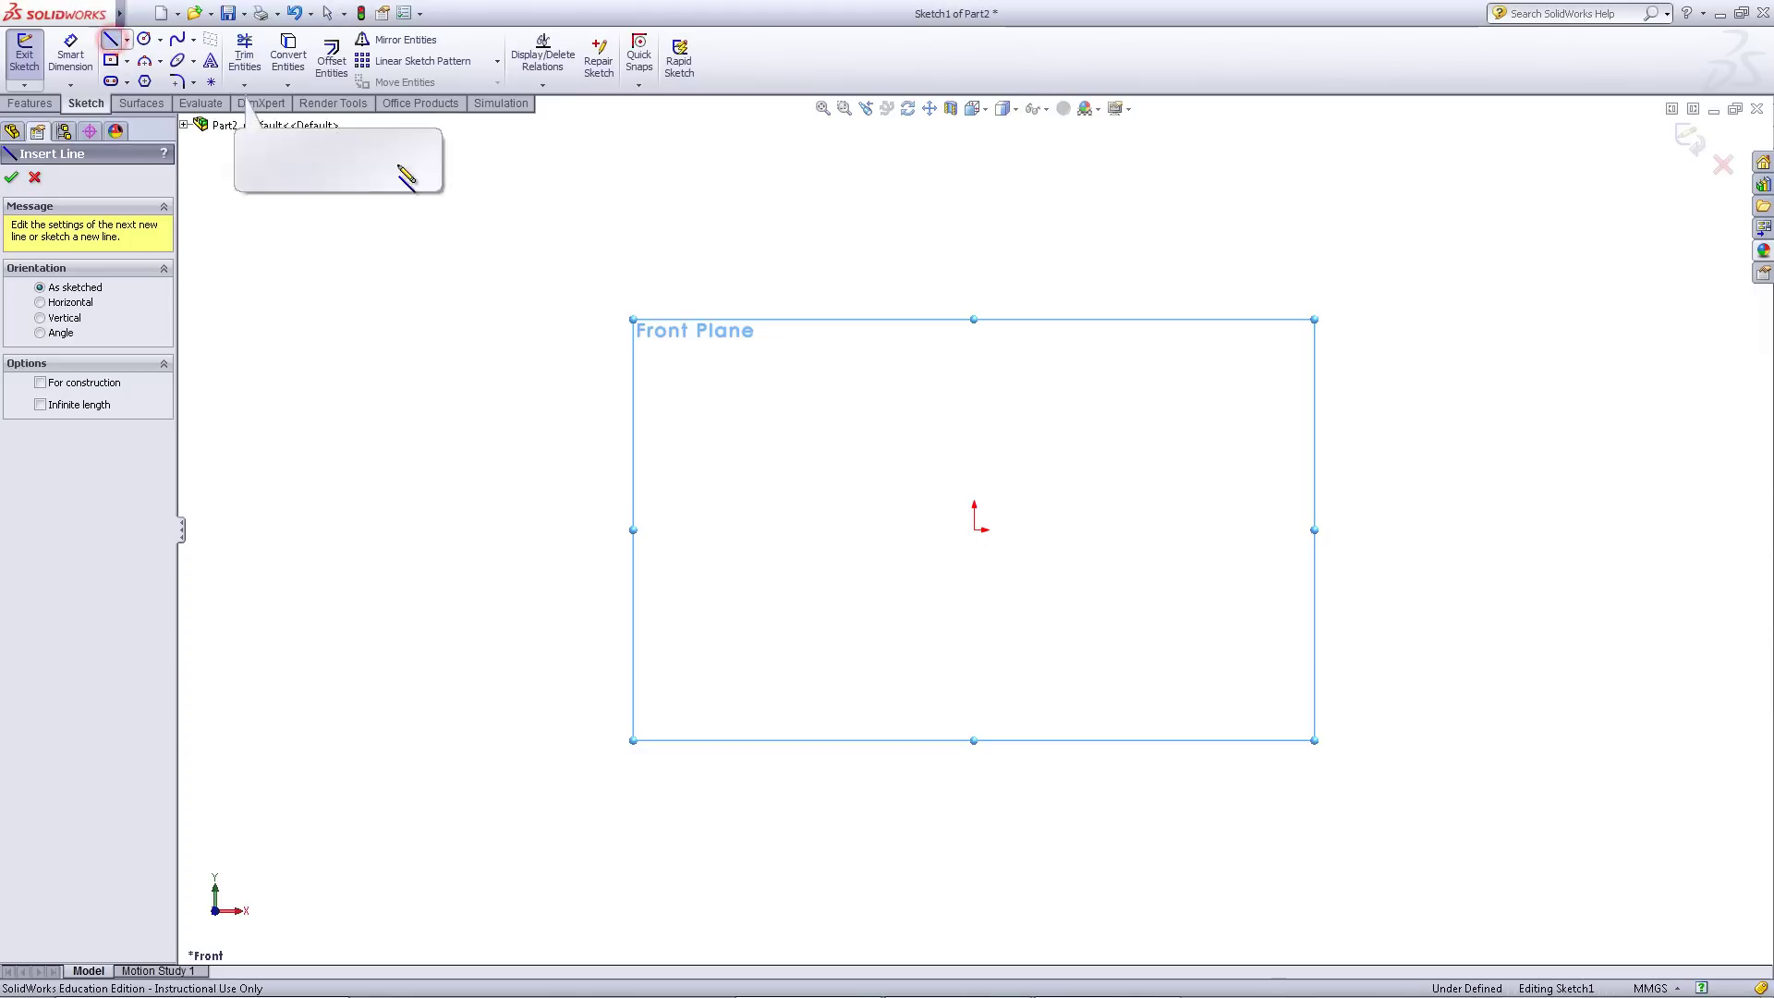
pyautogui.click(975, 530)
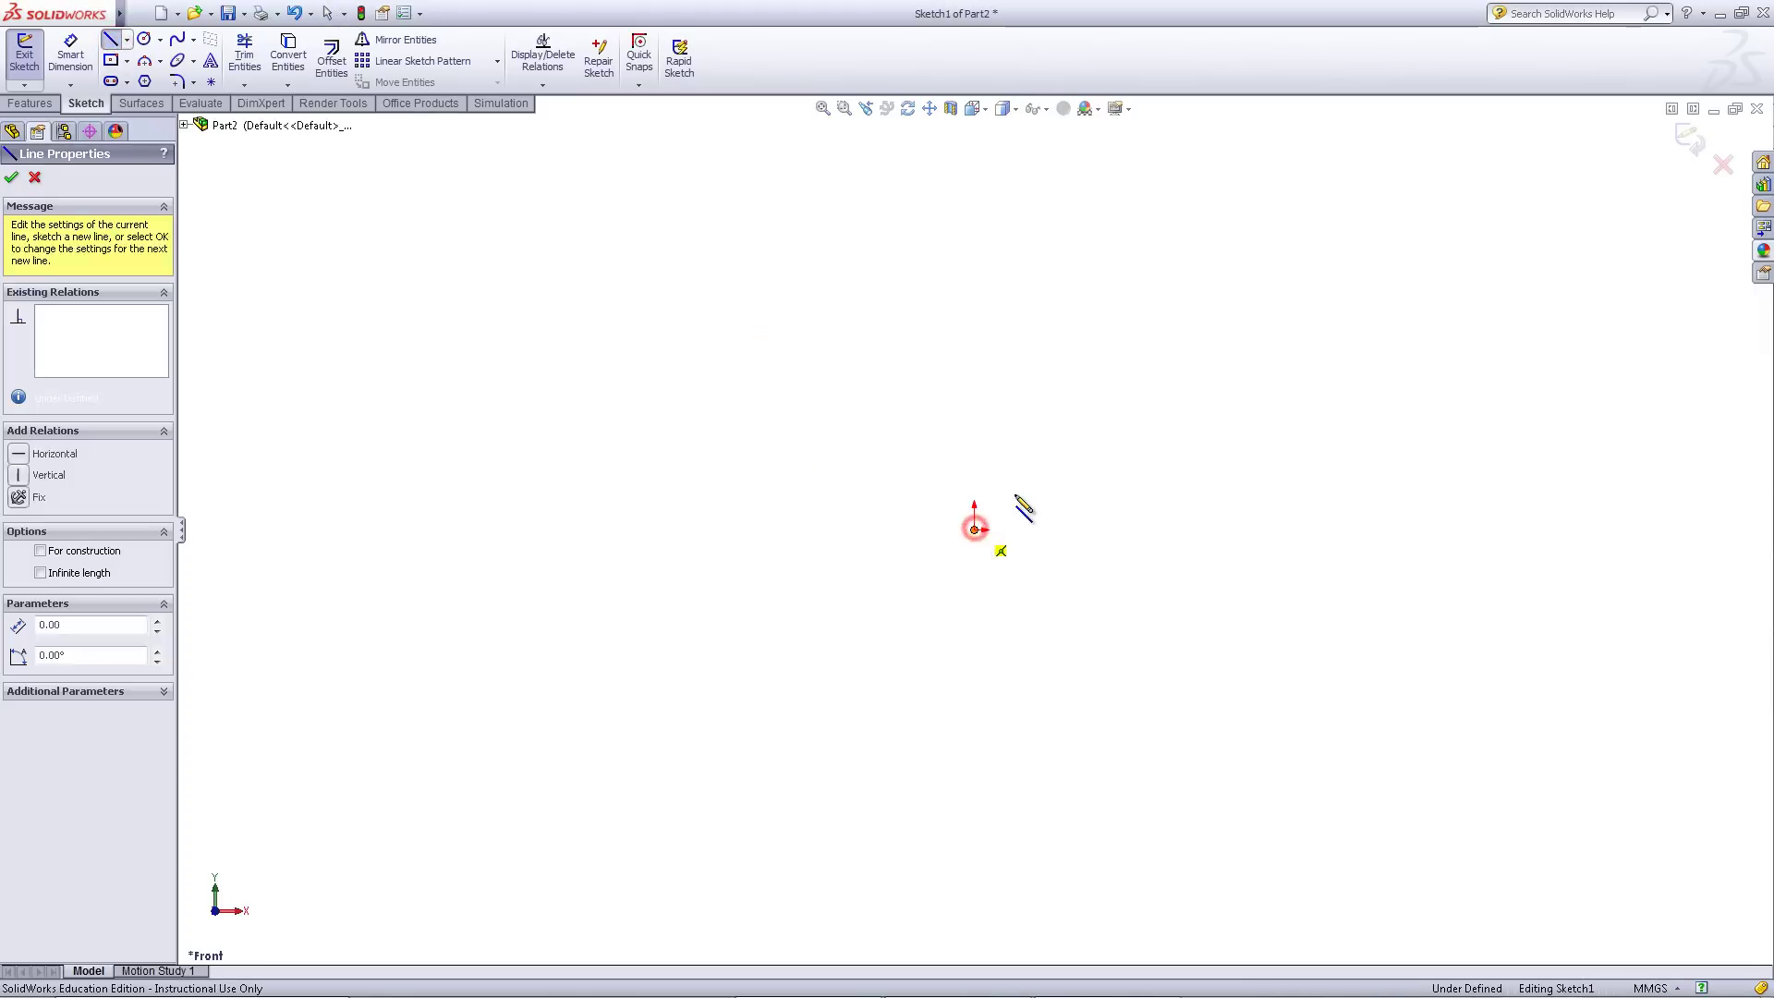
pyautogui.click(1036, 428)
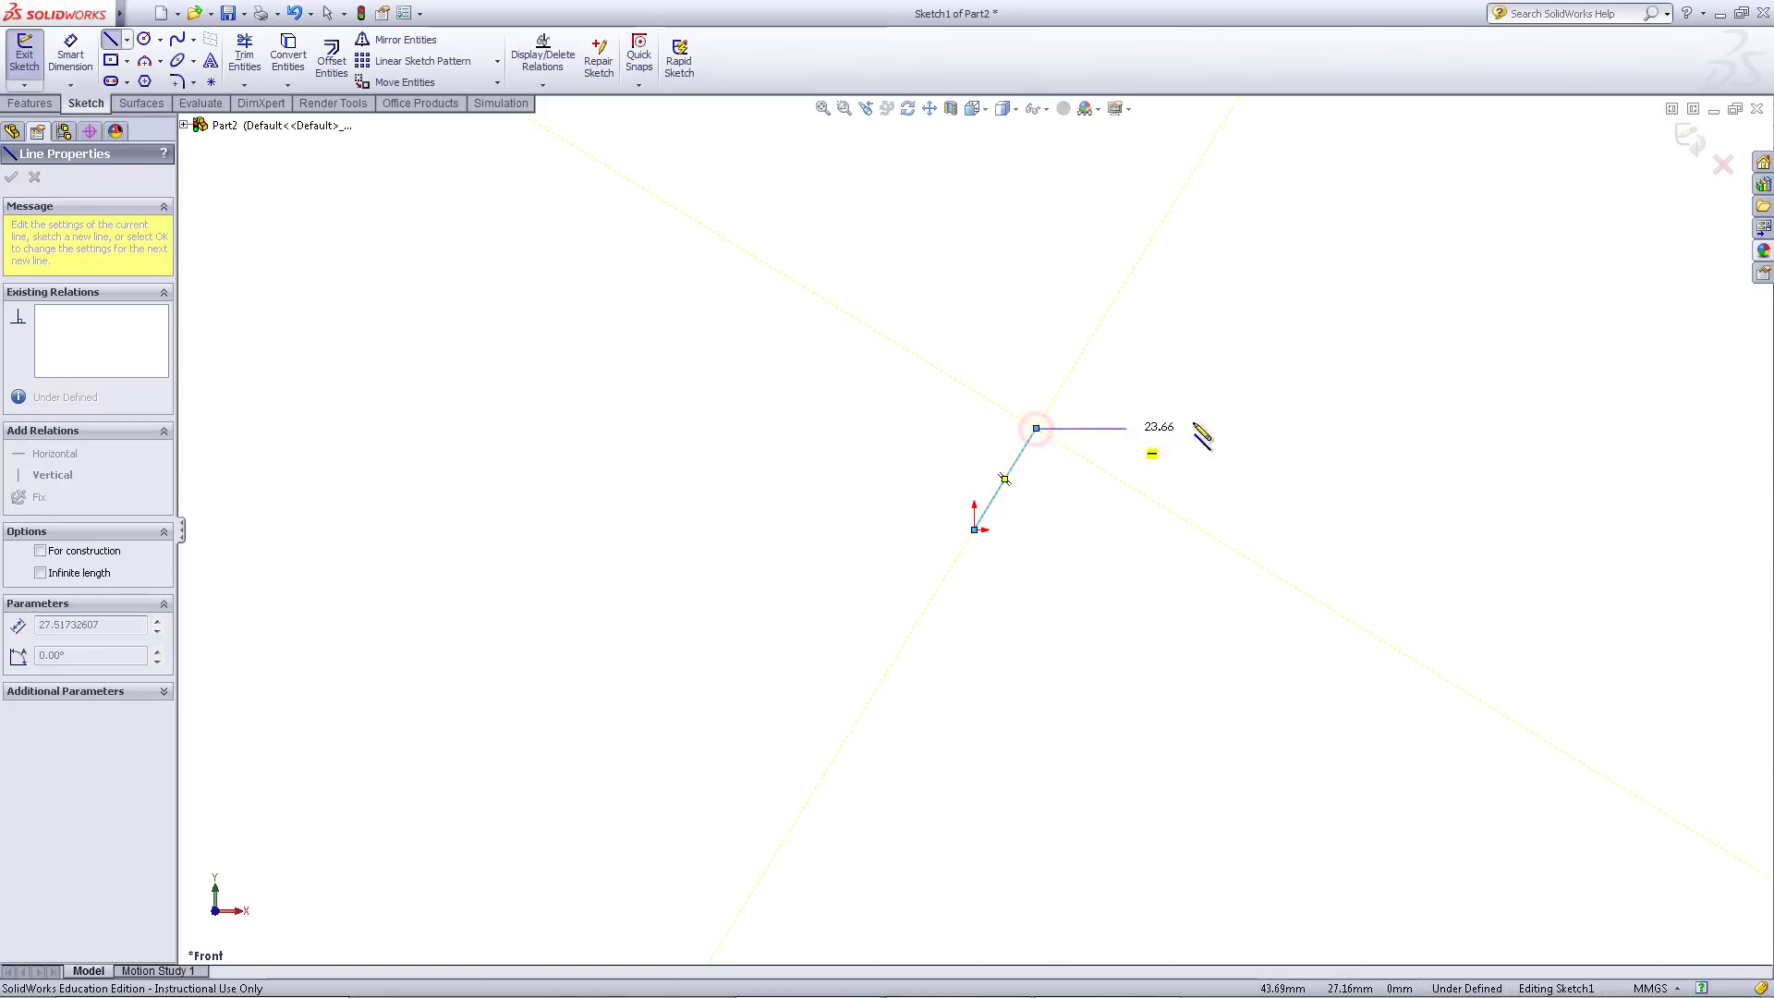
pyautogui.click(1312, 428)
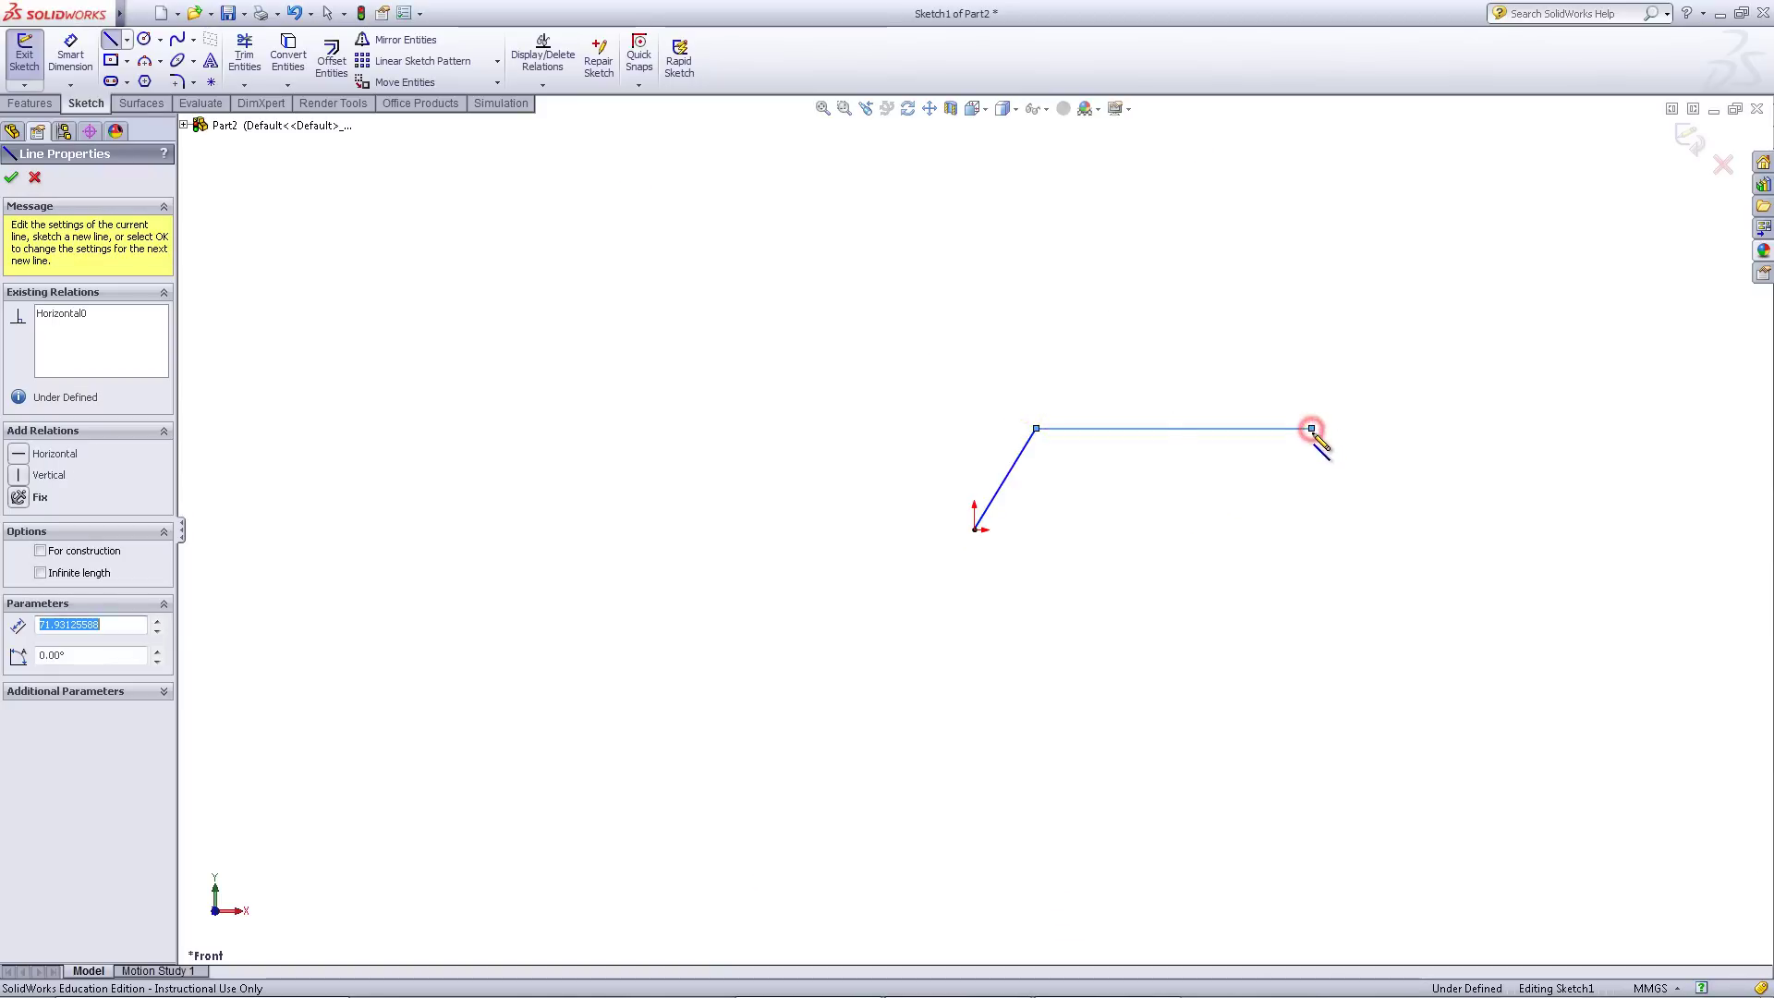
pyautogui.click(1238, 531)
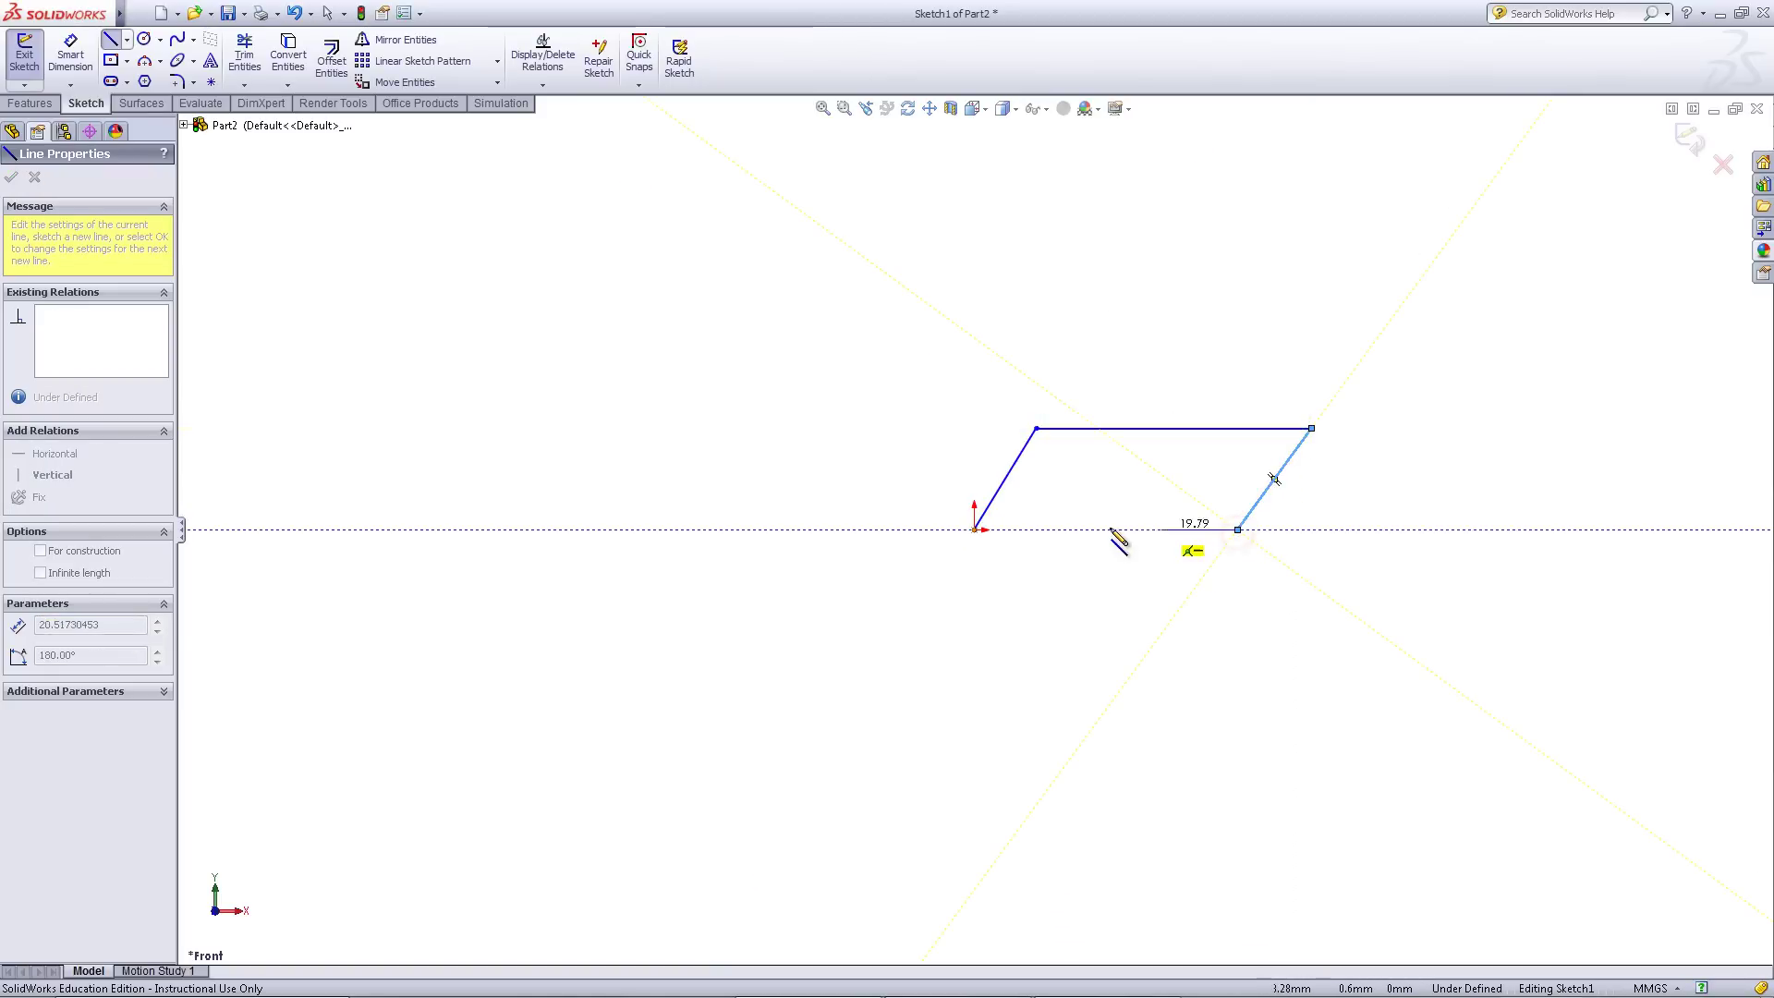
pyautogui.click(975, 529)
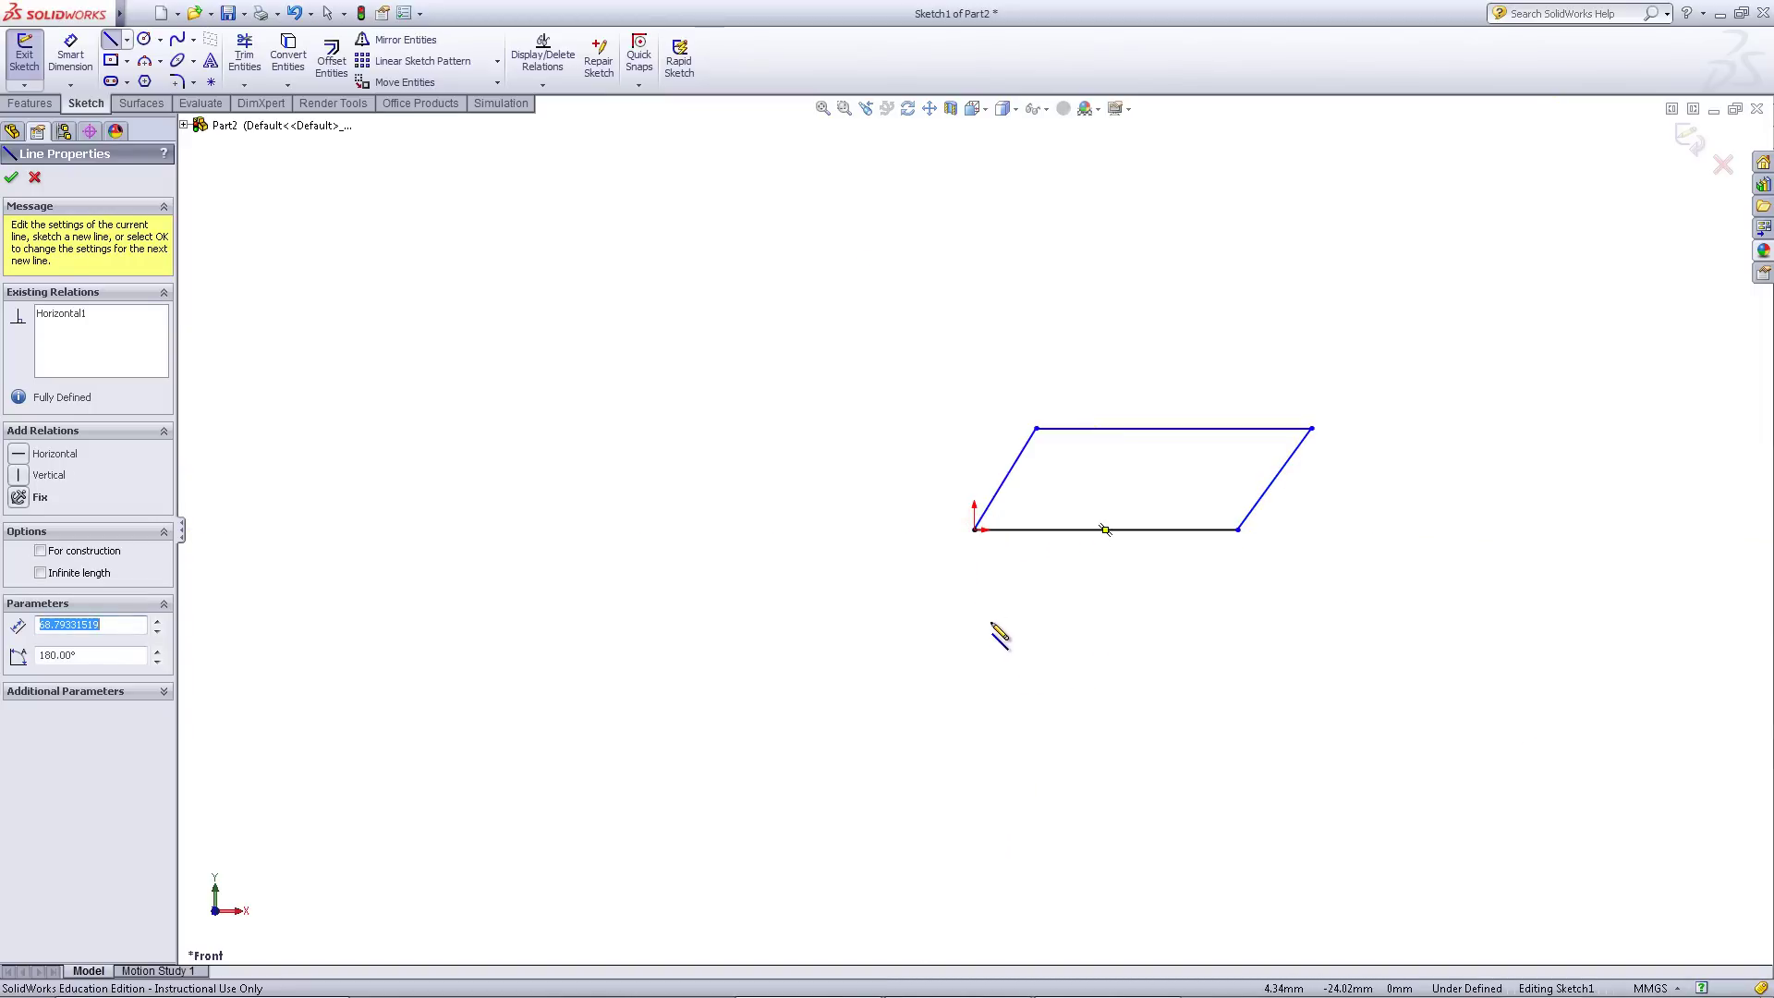
pyautogui.click(11, 176)
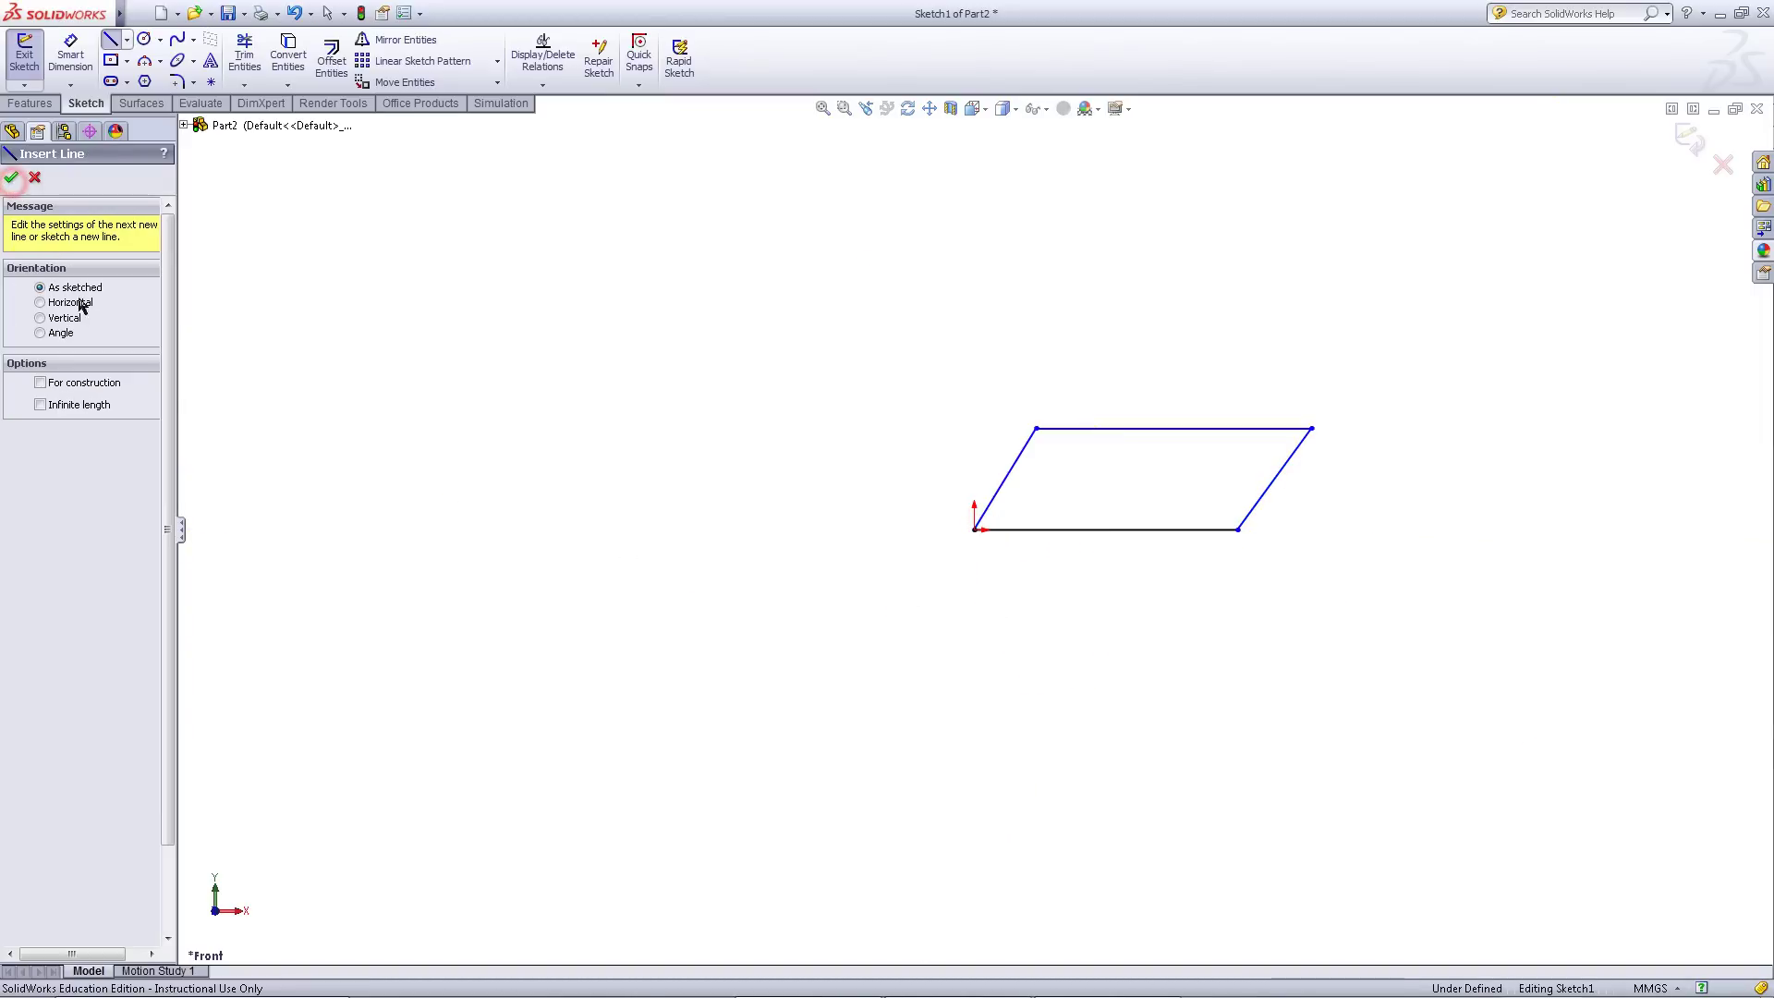
pyautogui.click(11, 175)
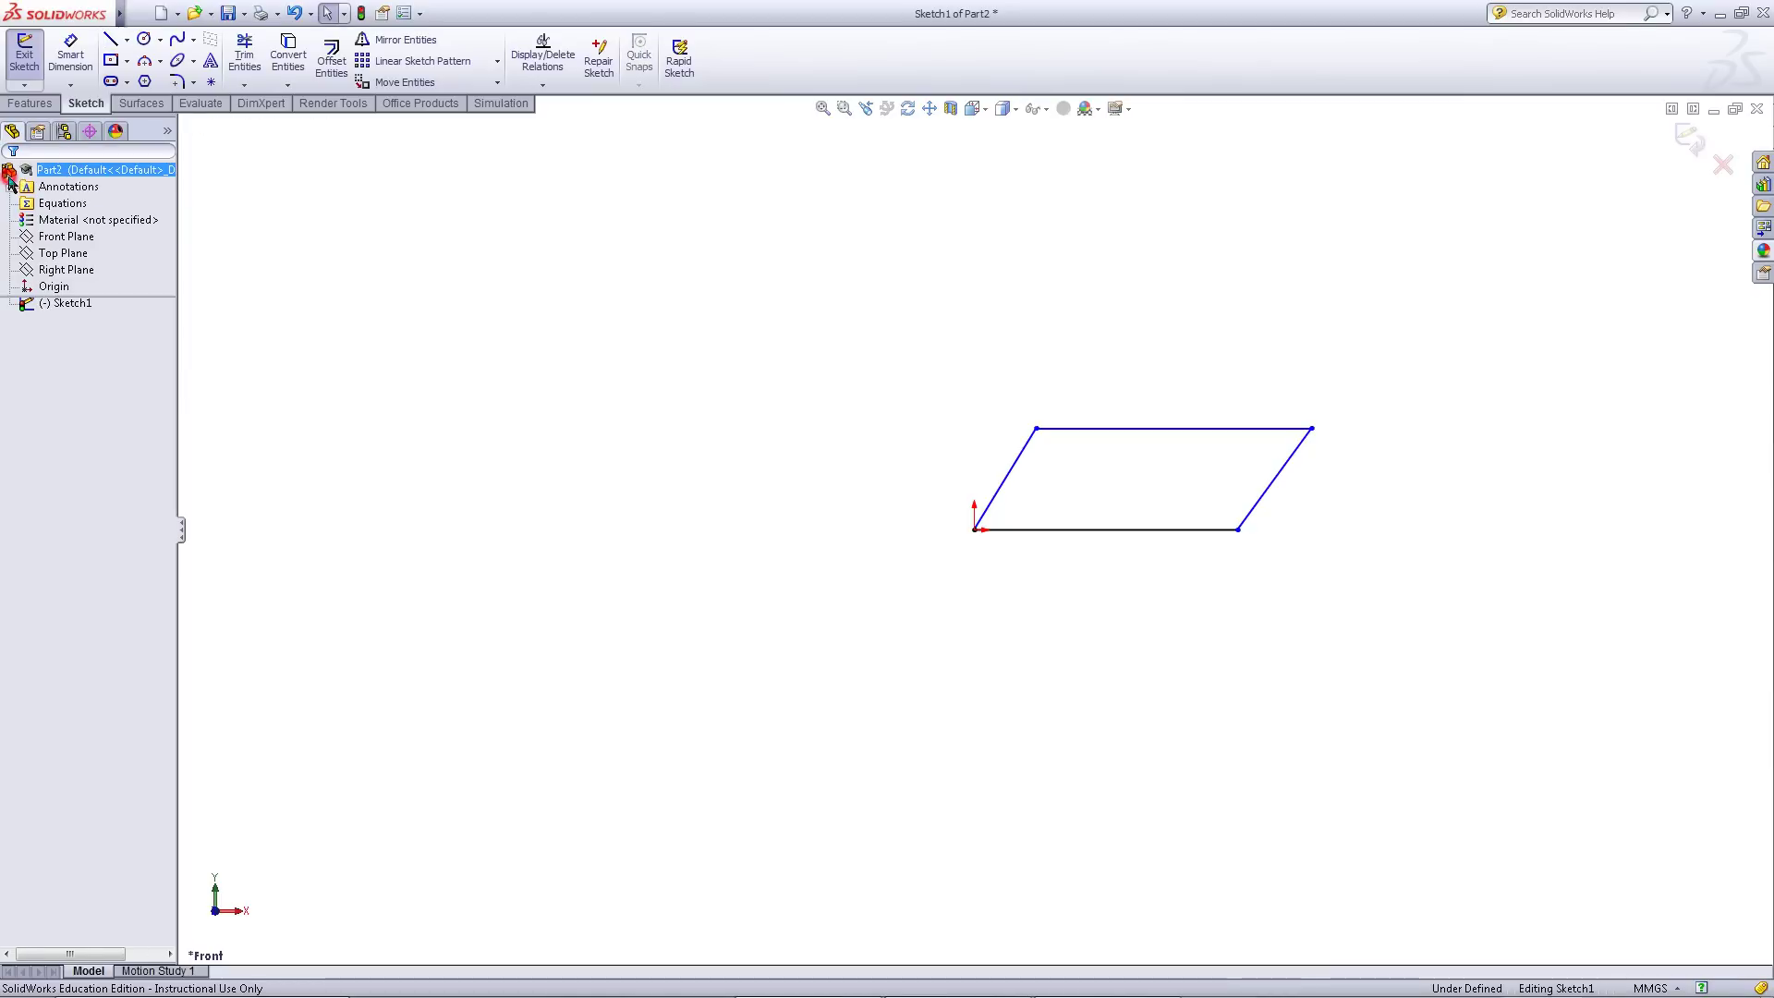
# Make the top and bottom edges of the parallelogram equal and parallel
pyautogui.click(1107, 428)
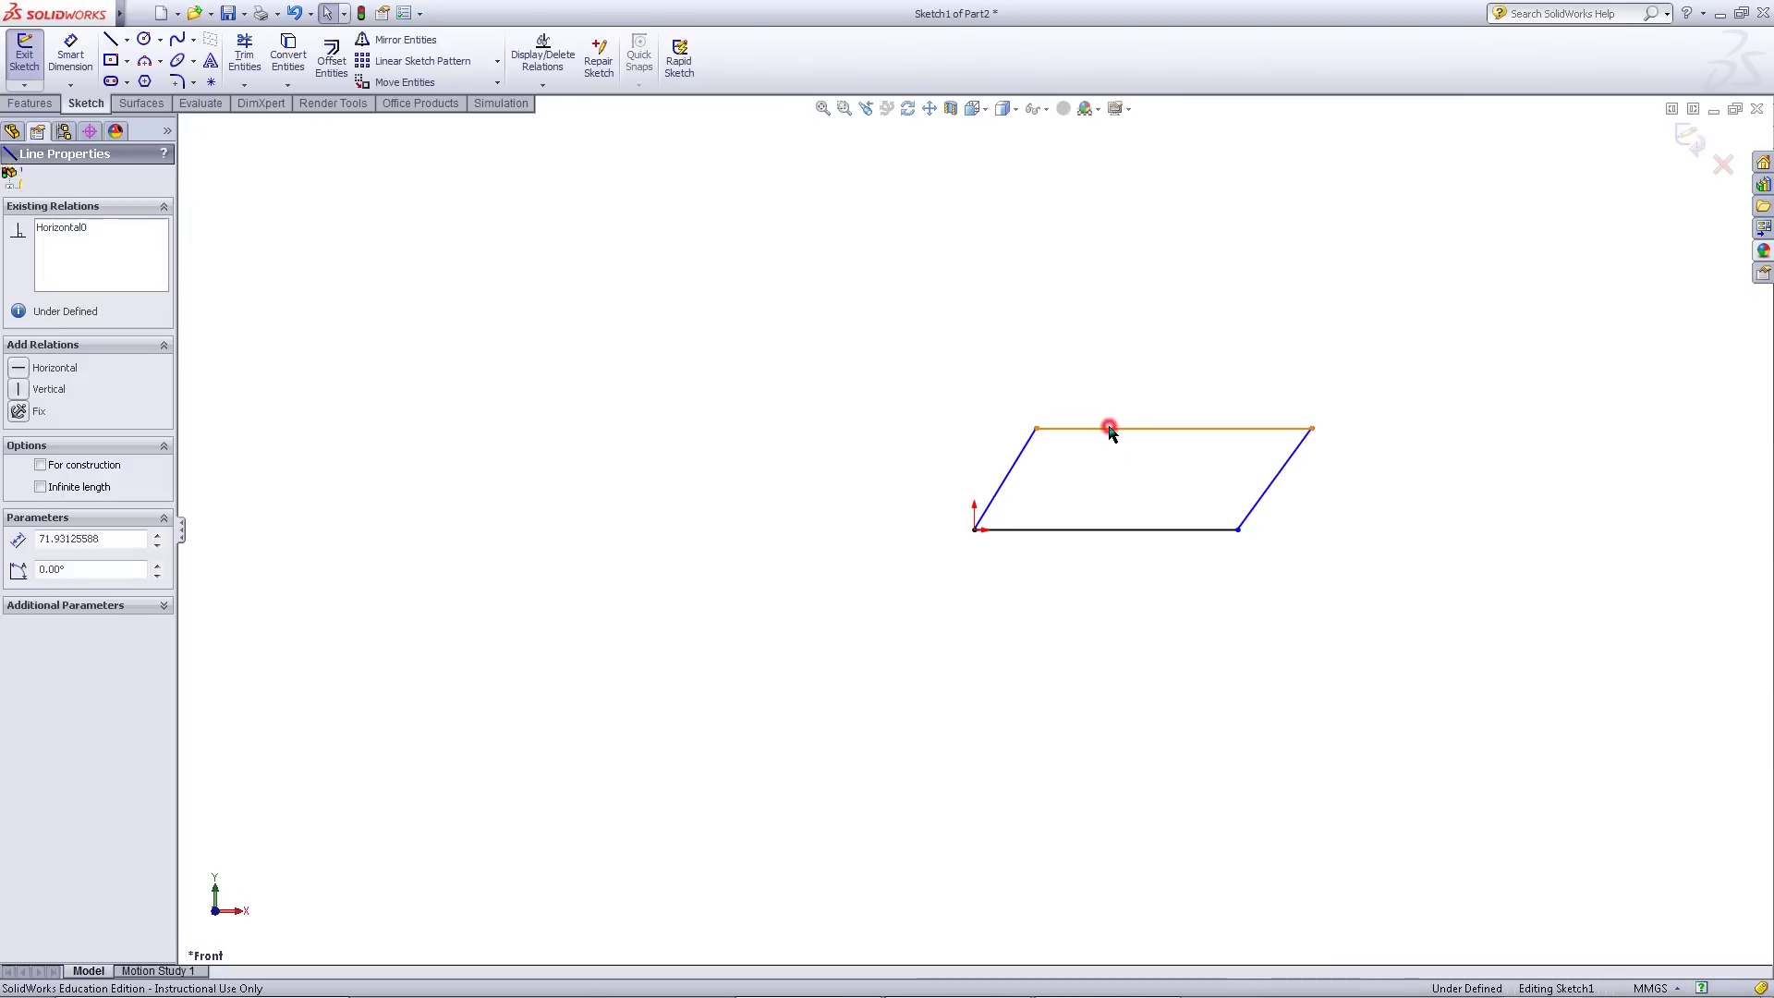
pyautogui.keyDown('ctrl'); pyautogui.click(1078, 530); pyautogui.keyUp('ctrl')
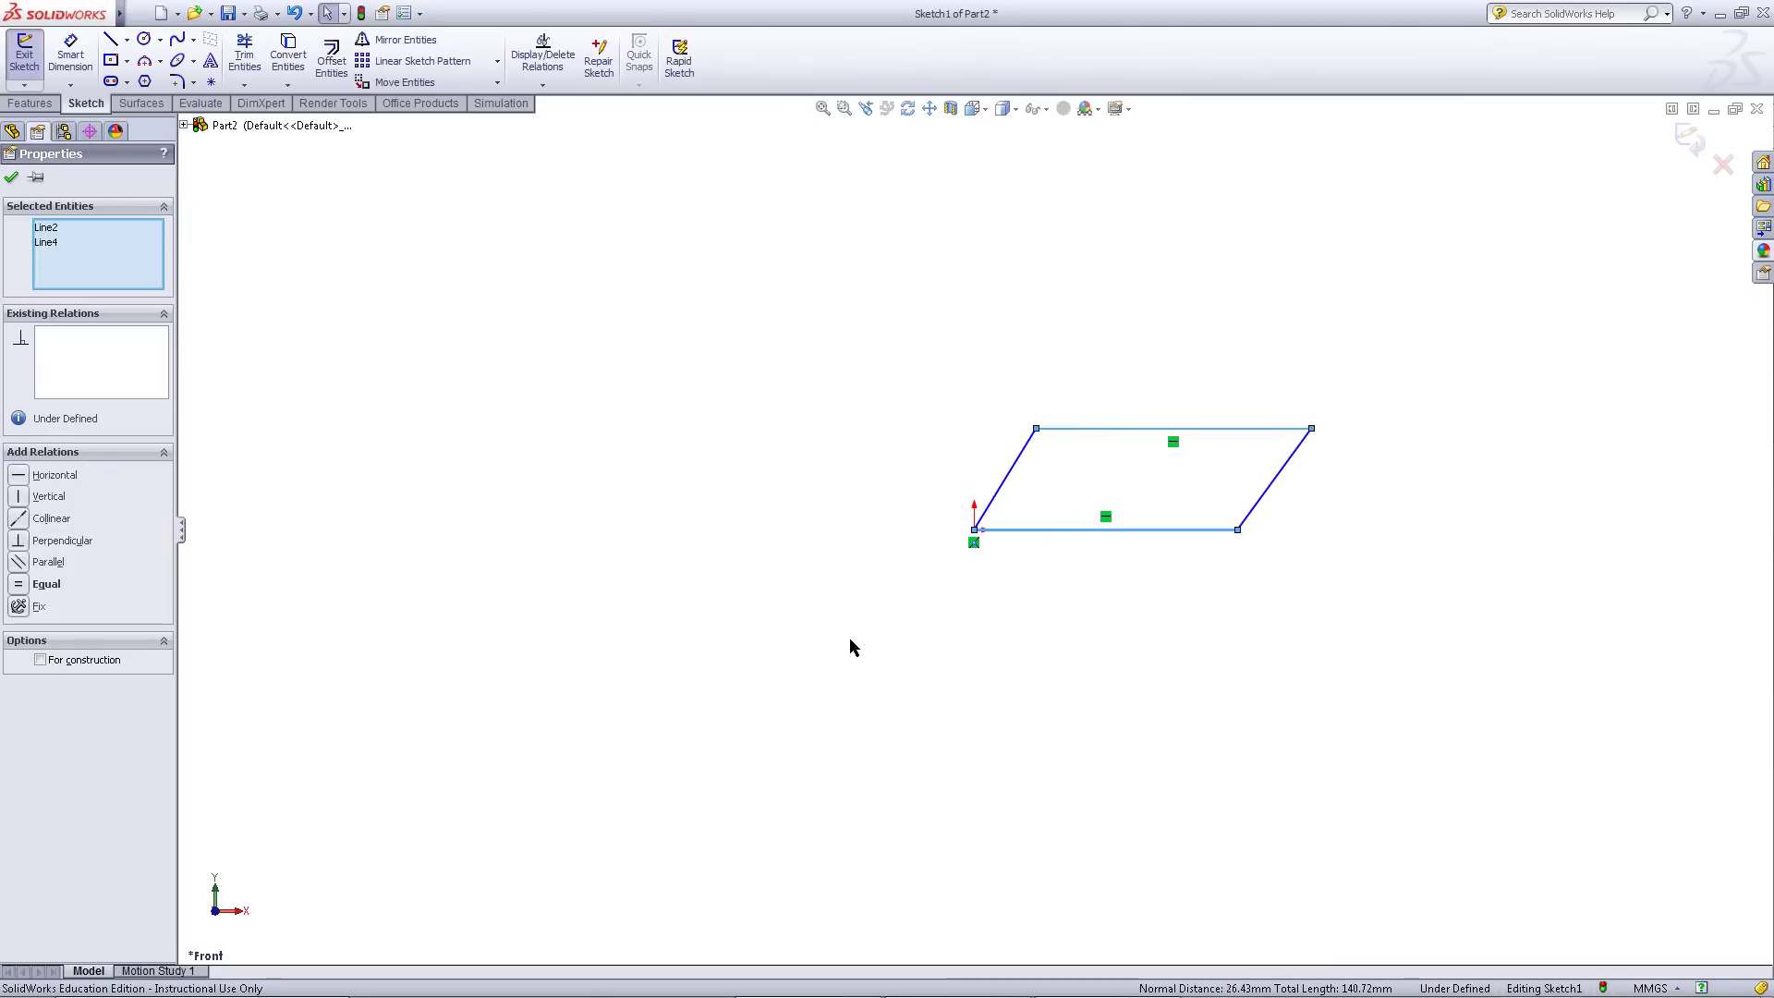
pyautogui.click(25, 585)
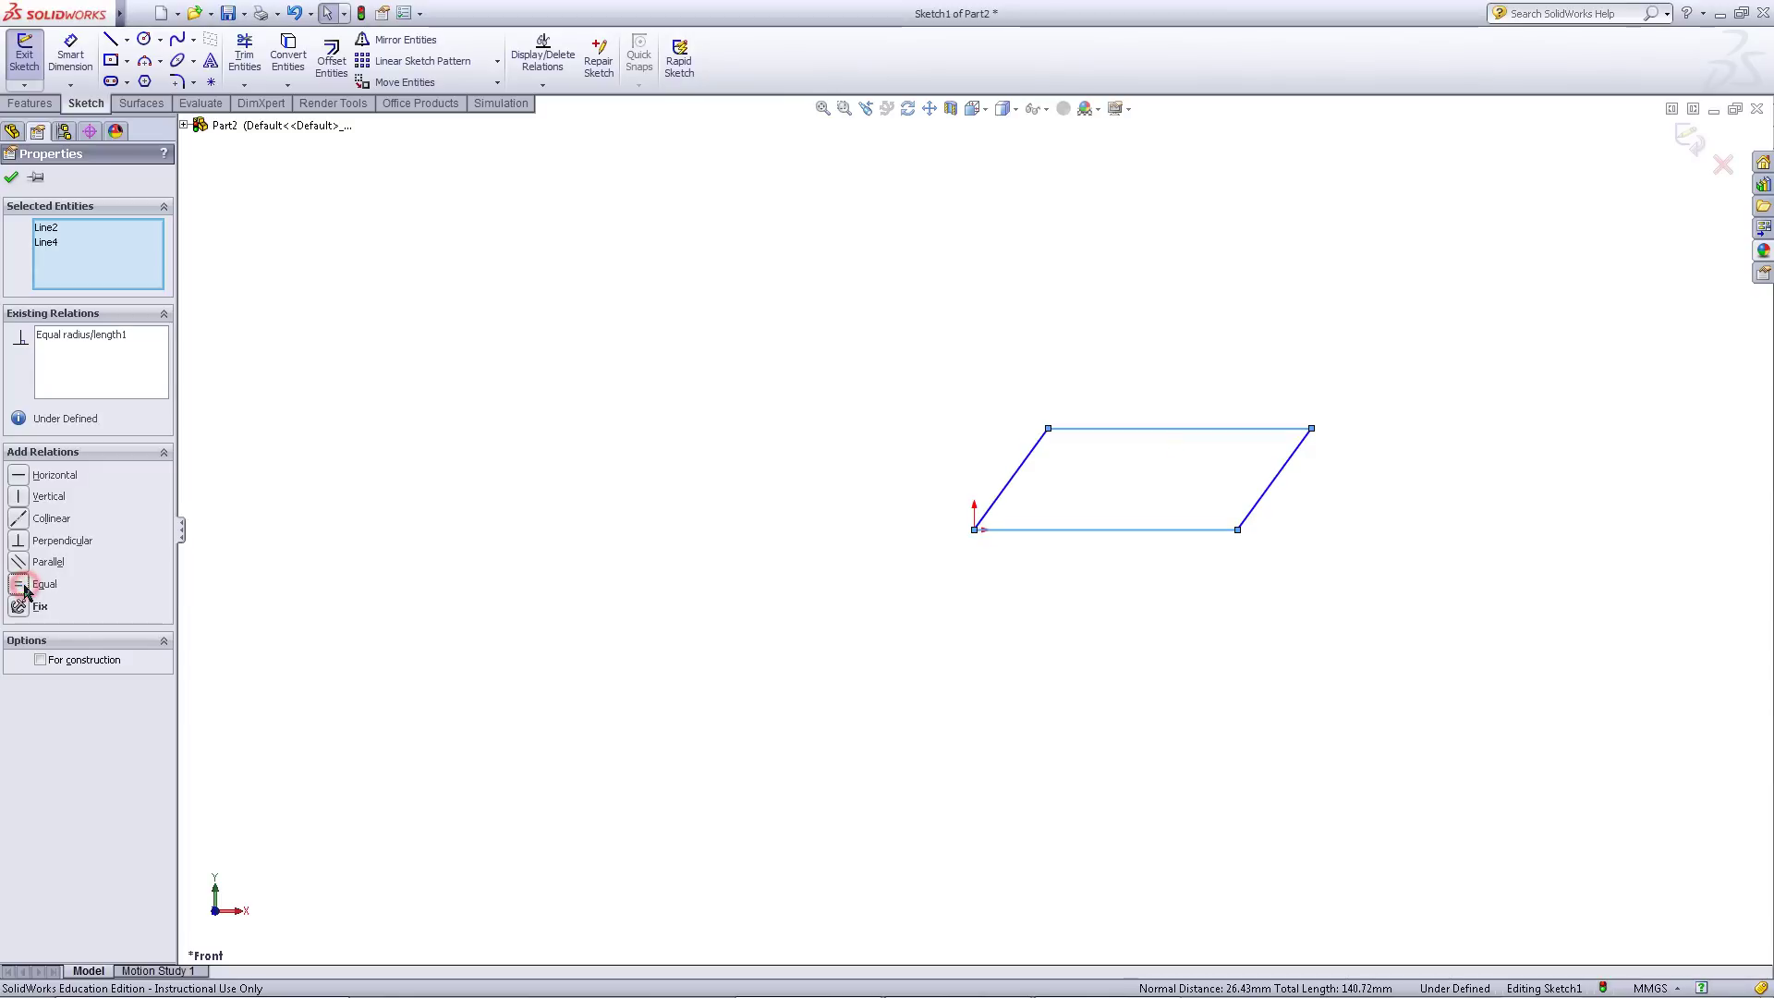
pyautogui.click(22, 562)
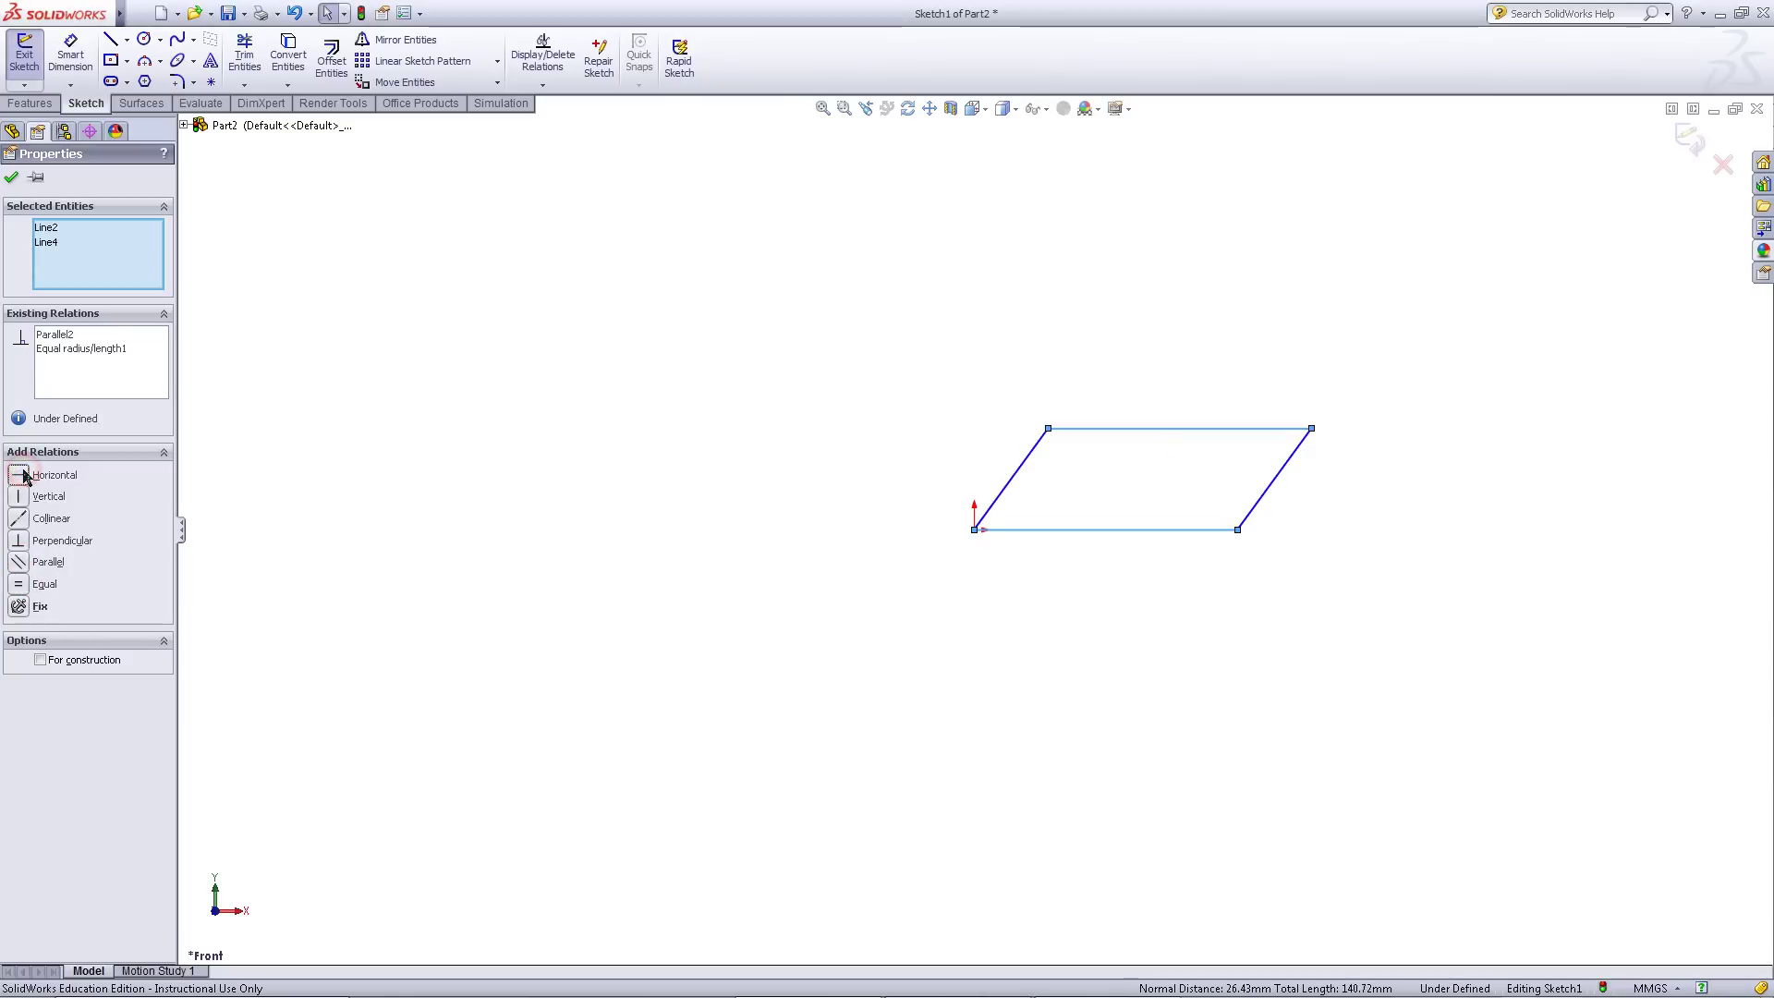
pyautogui.click(682, 441)
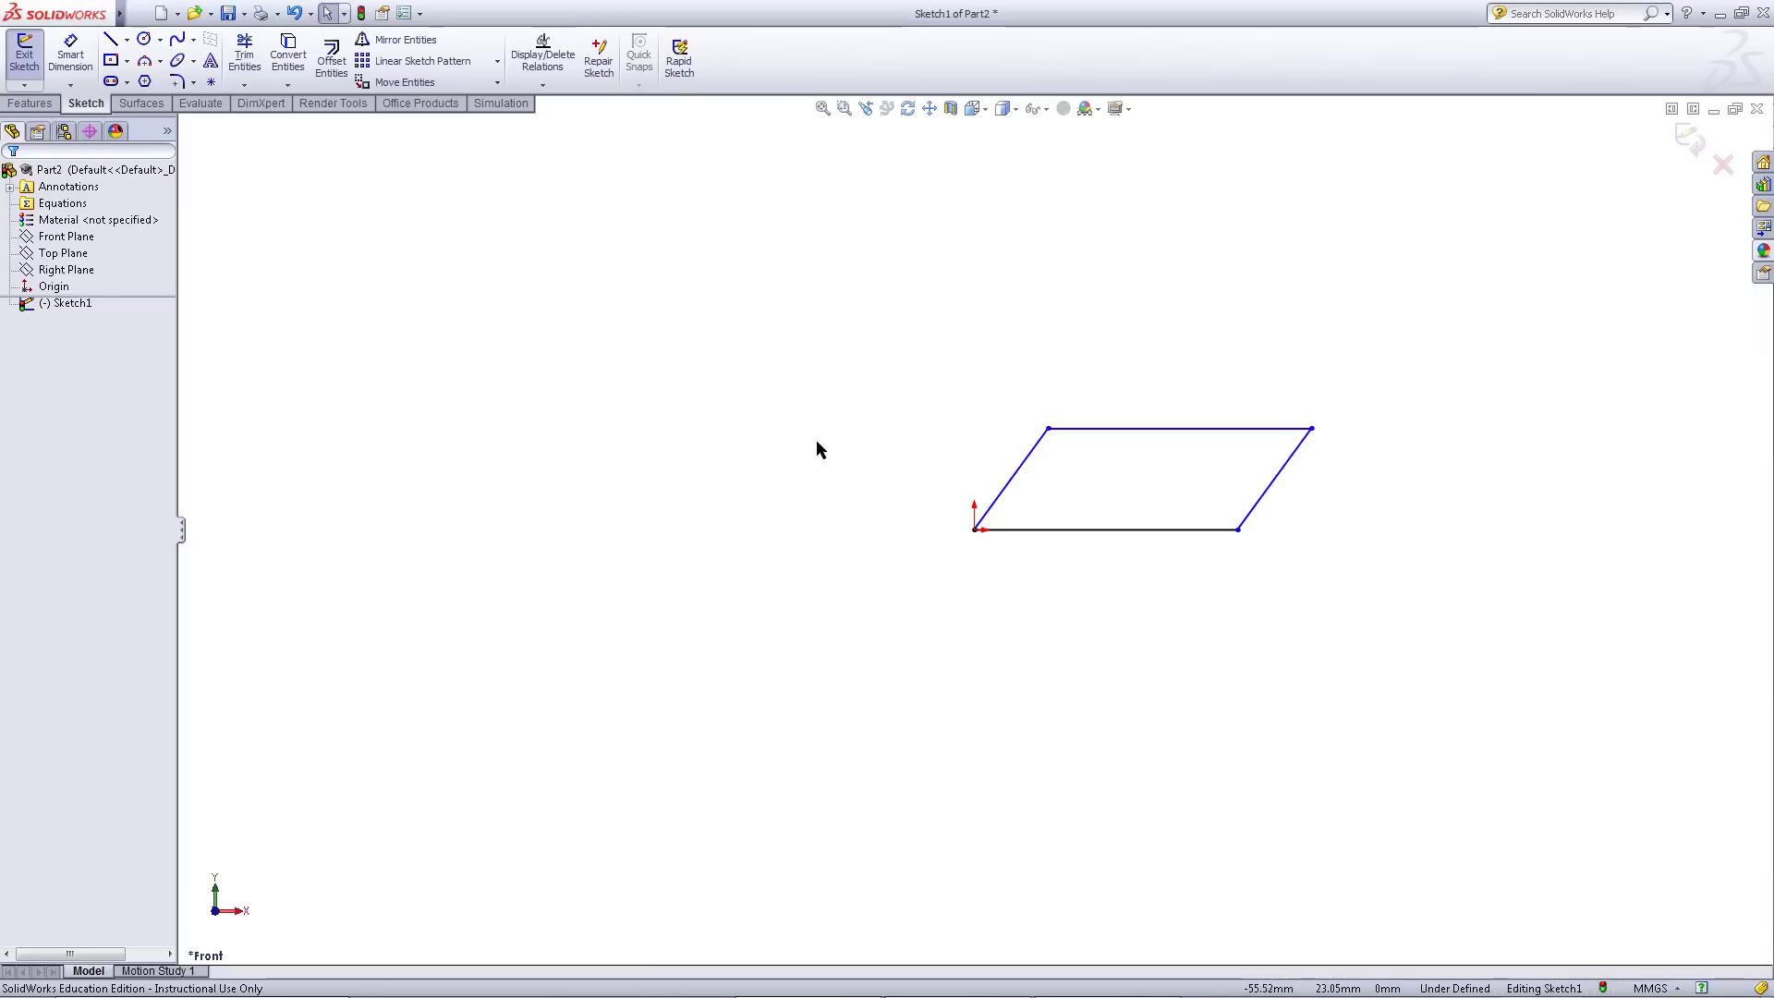
# Make the left and right slanted edges parallel and equal in length
pyautogui.click(1013, 473)
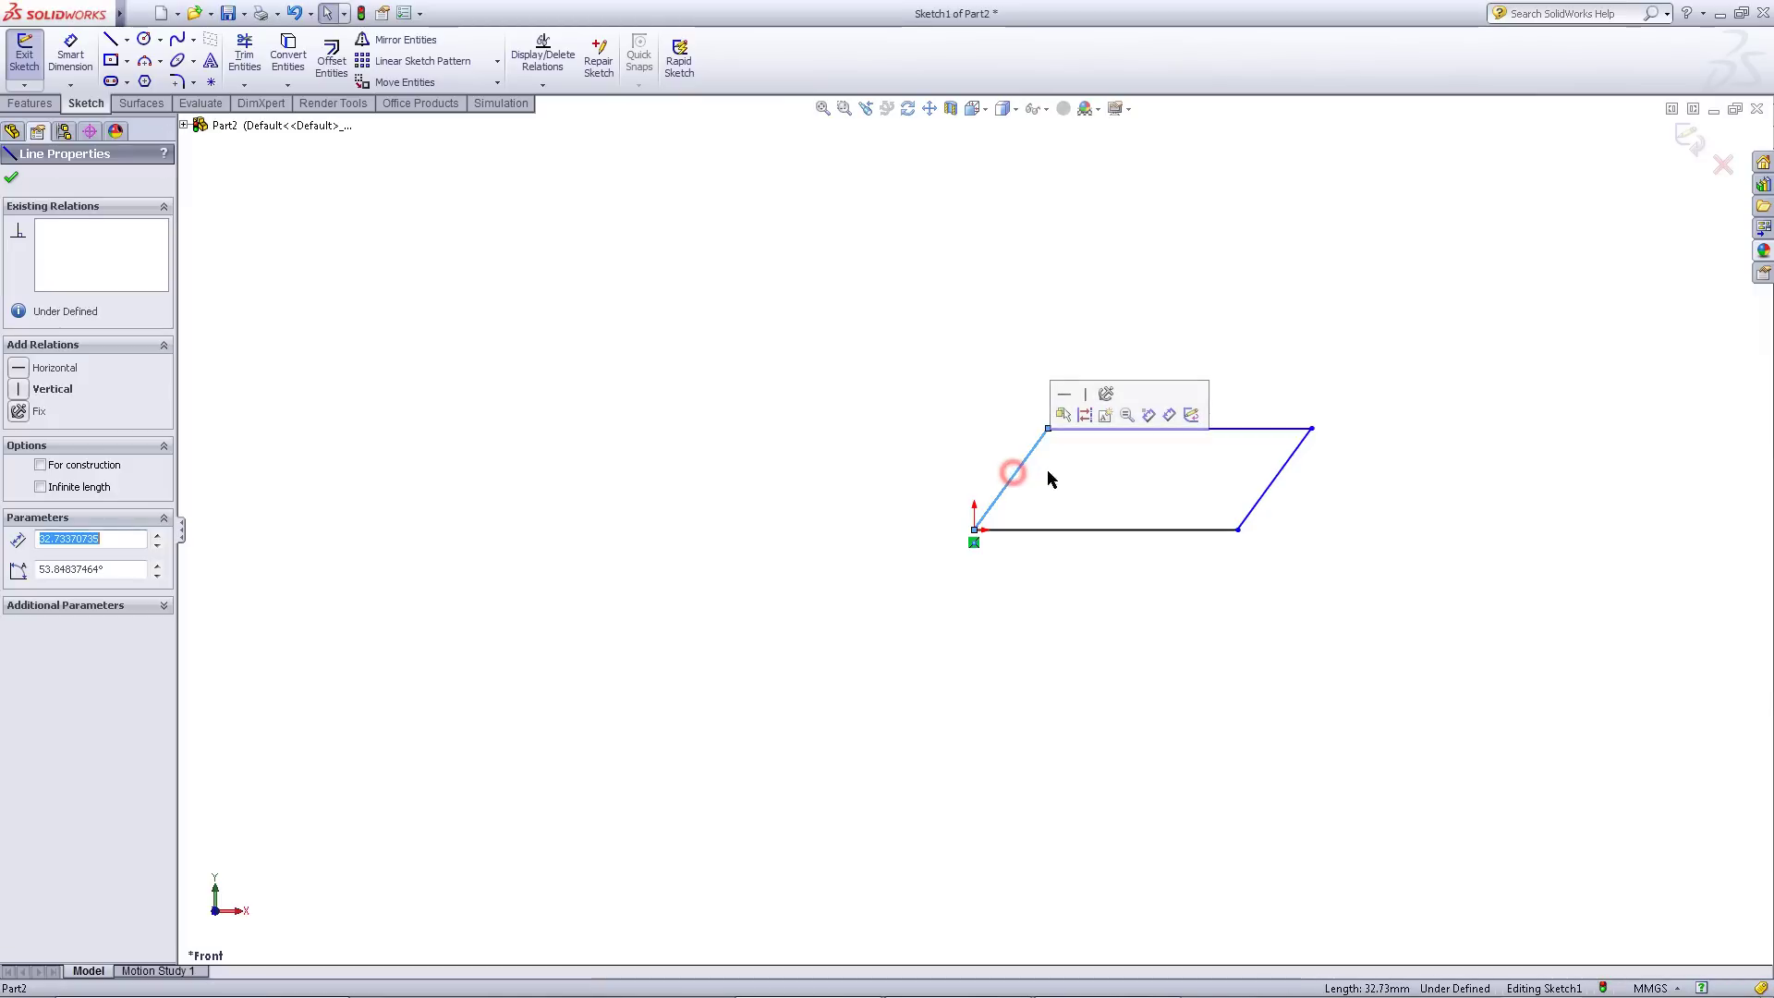
pyautogui.click(1261, 494)
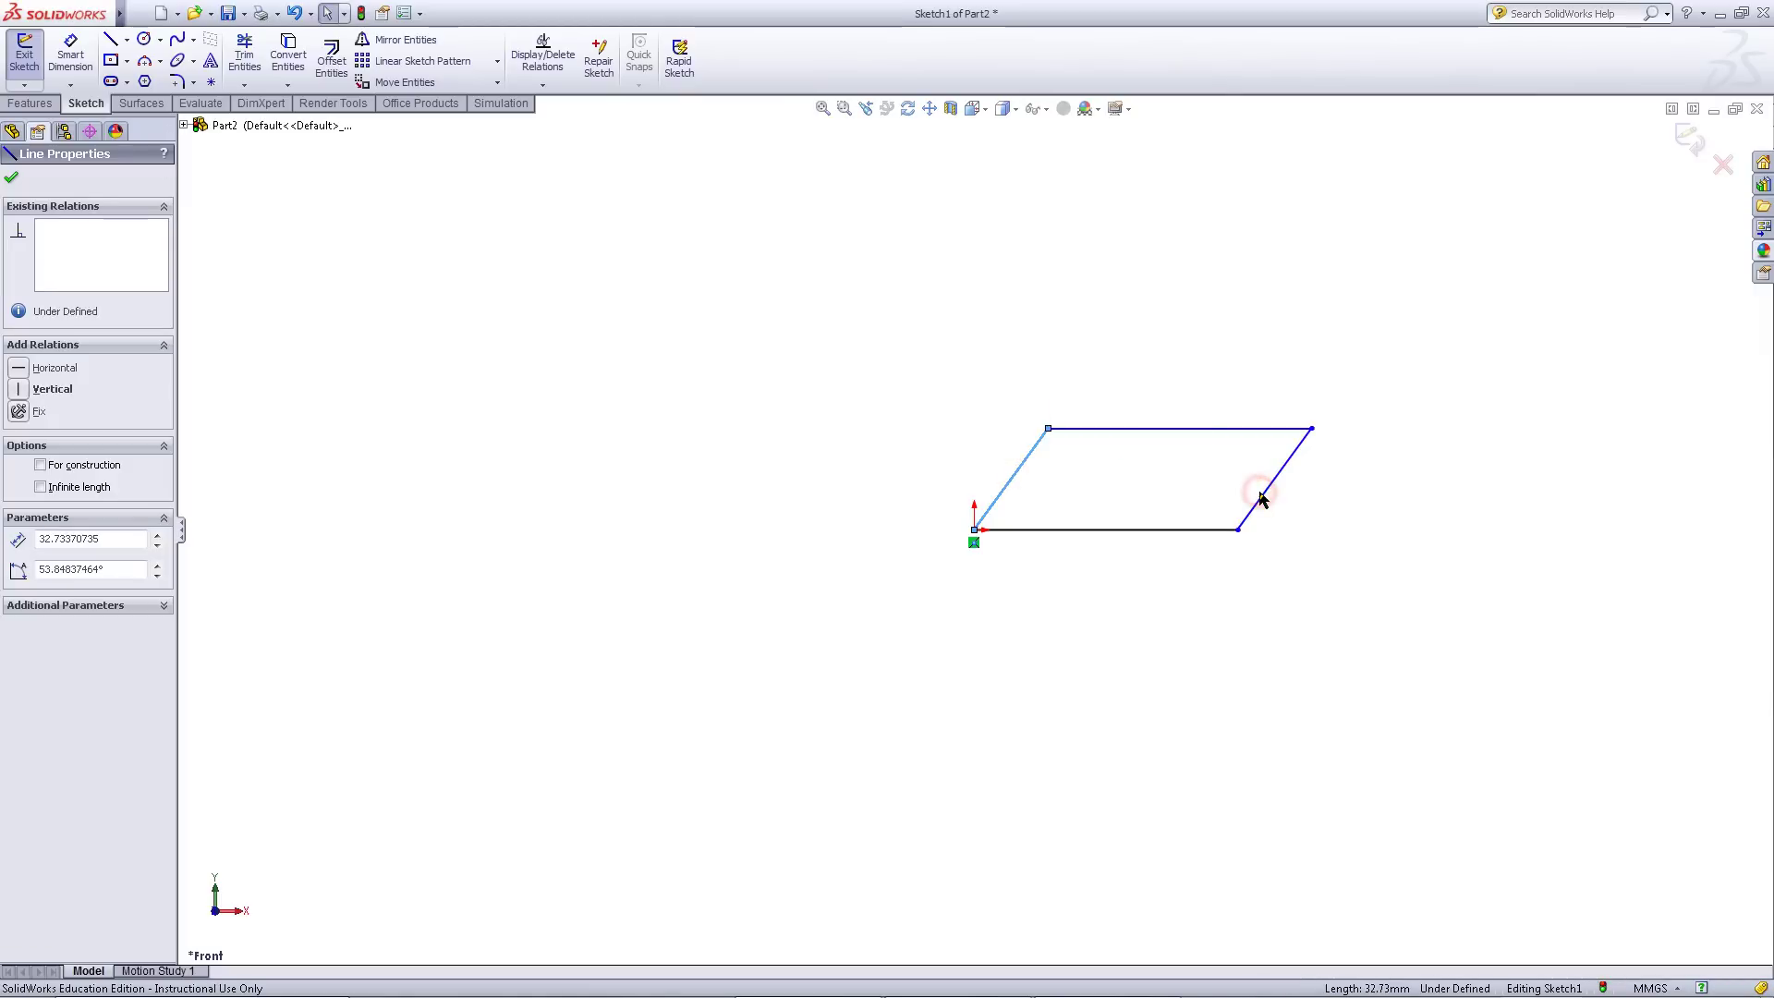
pyautogui.keyDown('ctrl'); pyautogui.click(1263, 494); pyautogui.keyUp('ctrl')
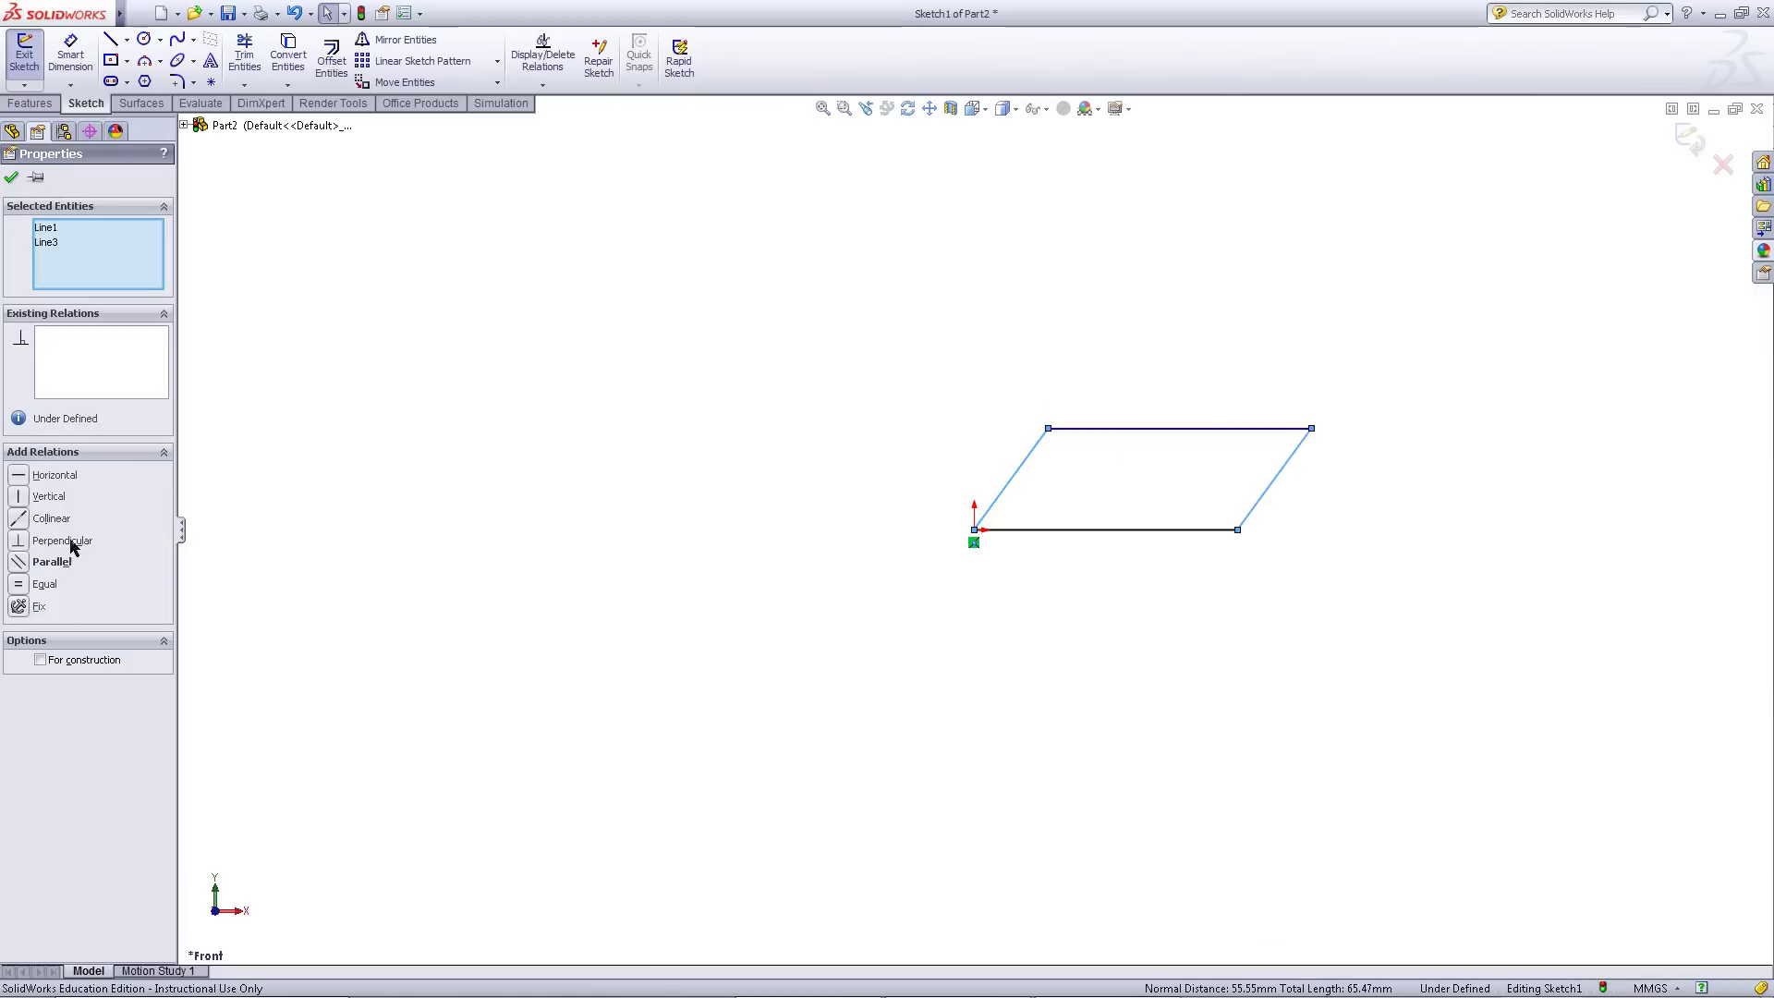
pyautogui.click(18, 562)
pyautogui.click(21, 585)
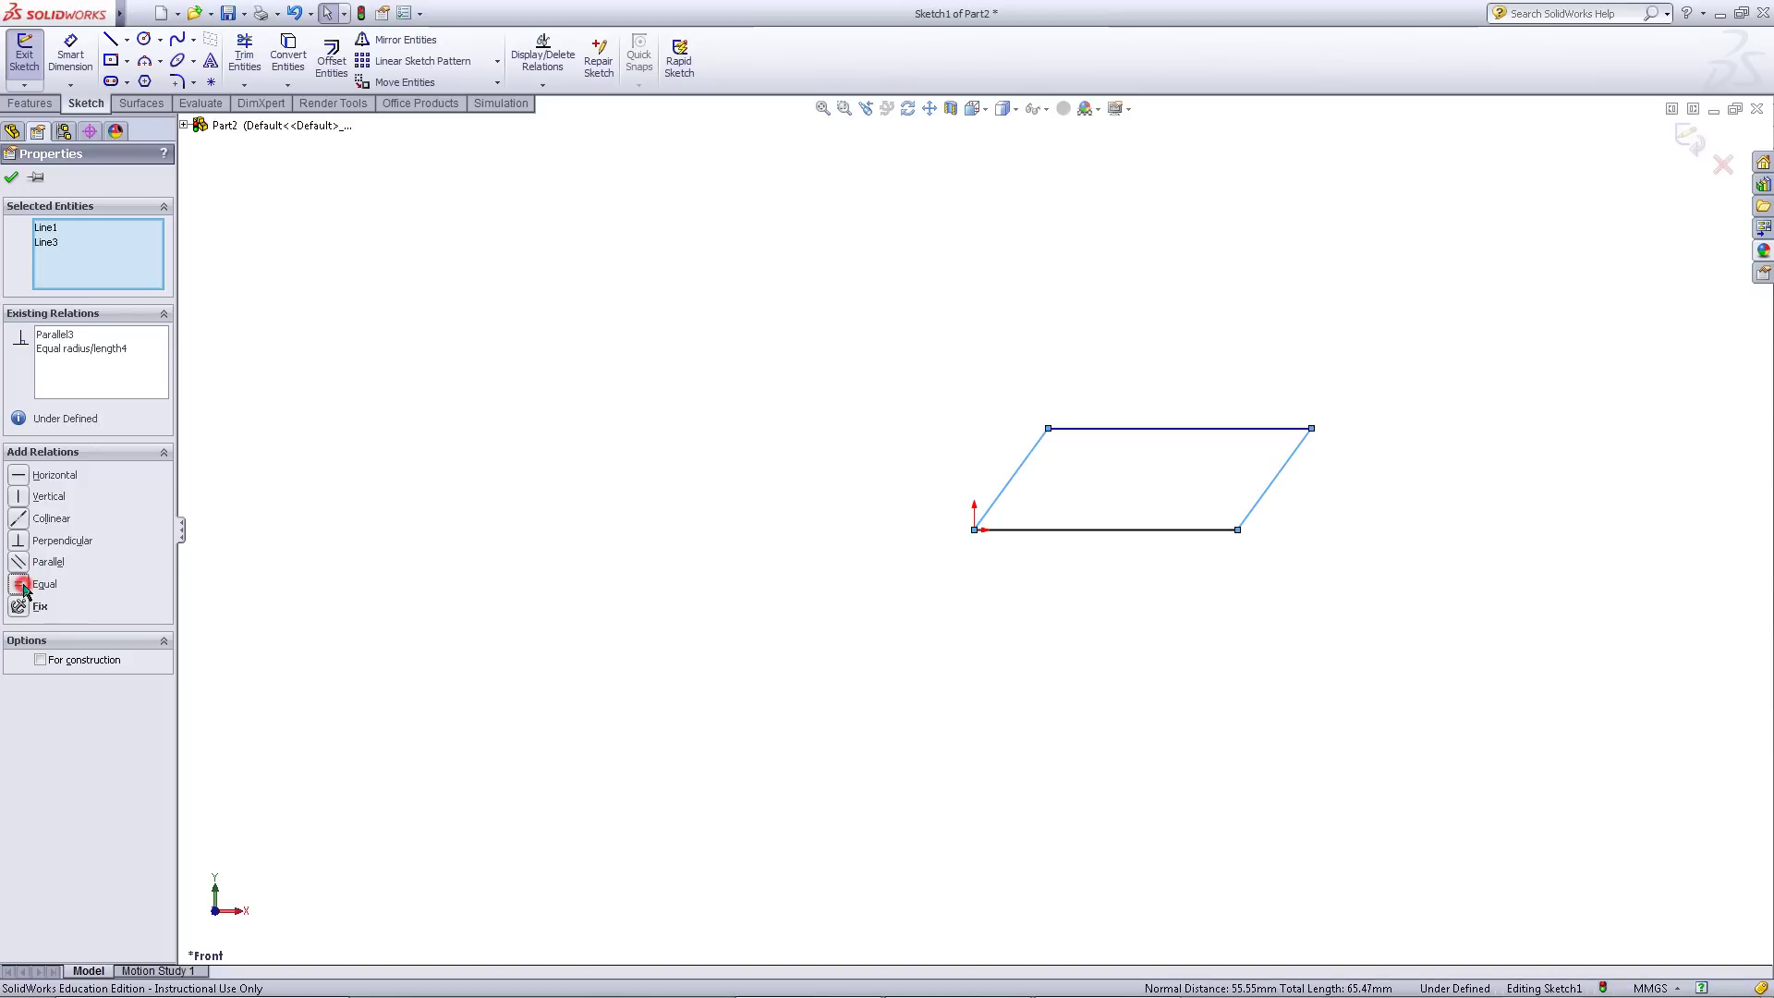
pyautogui.click(474, 532)
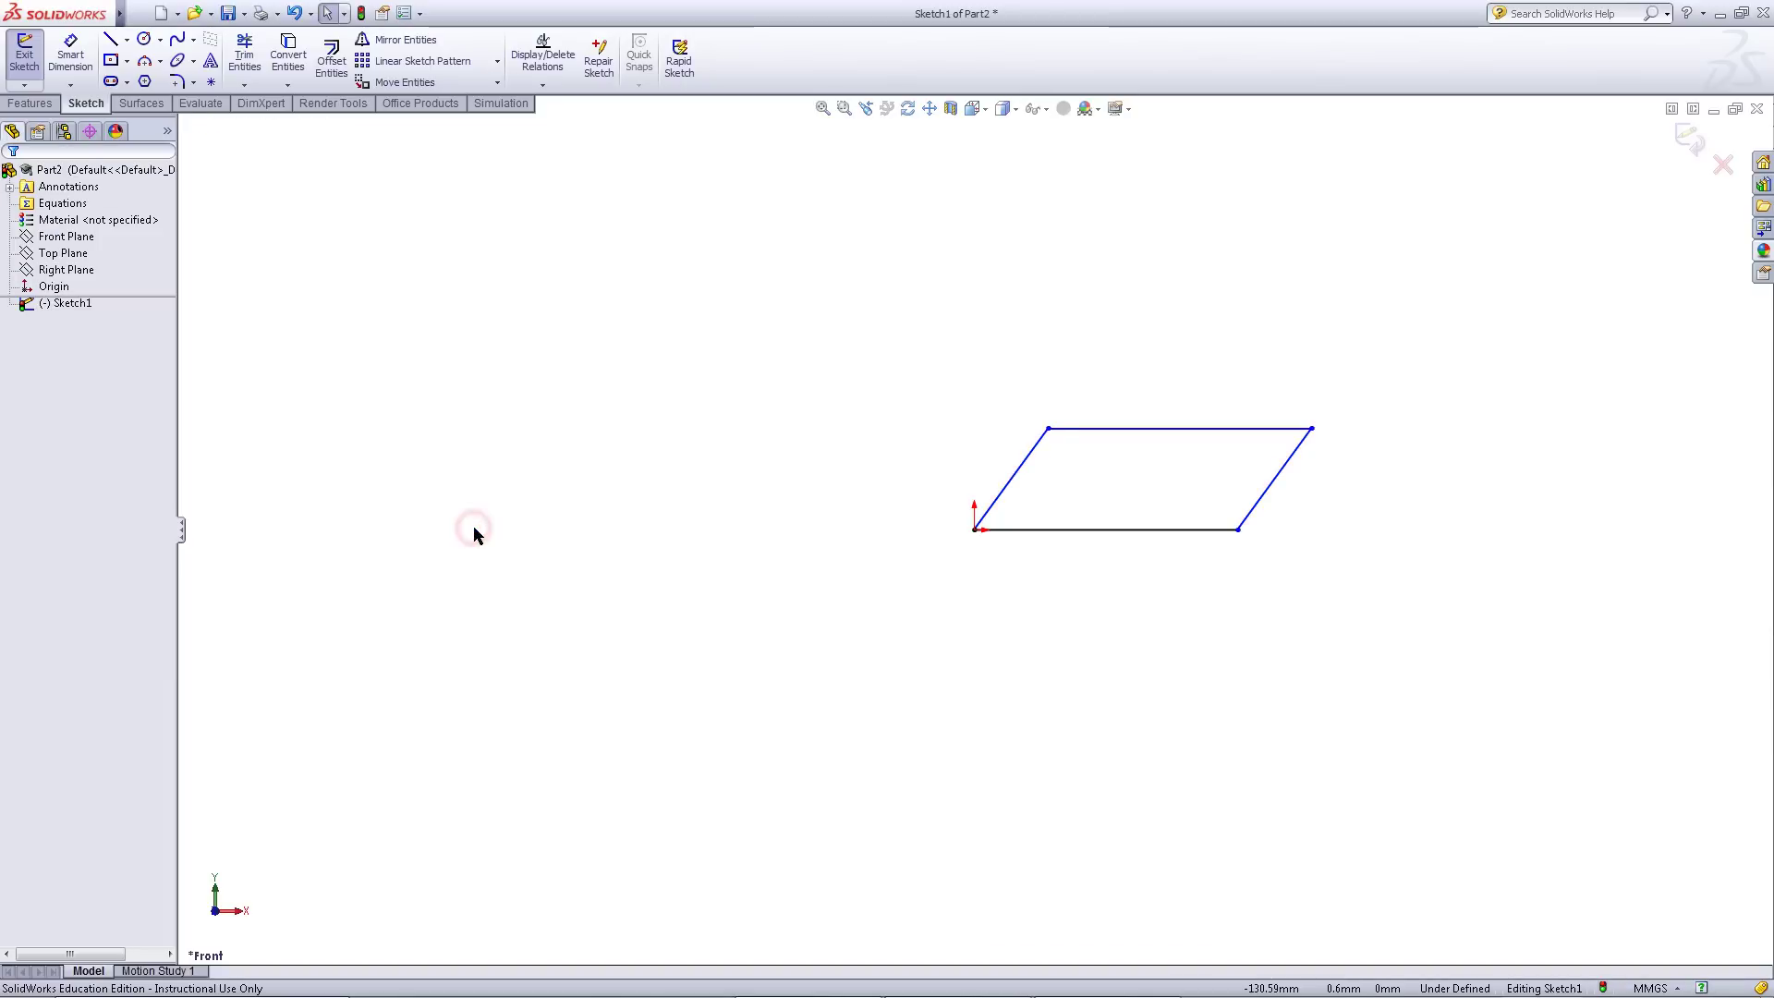
# Dimension the parallelogram's top edge to 28 mm and its height to 10 mm
pyautogui.click(70, 54)
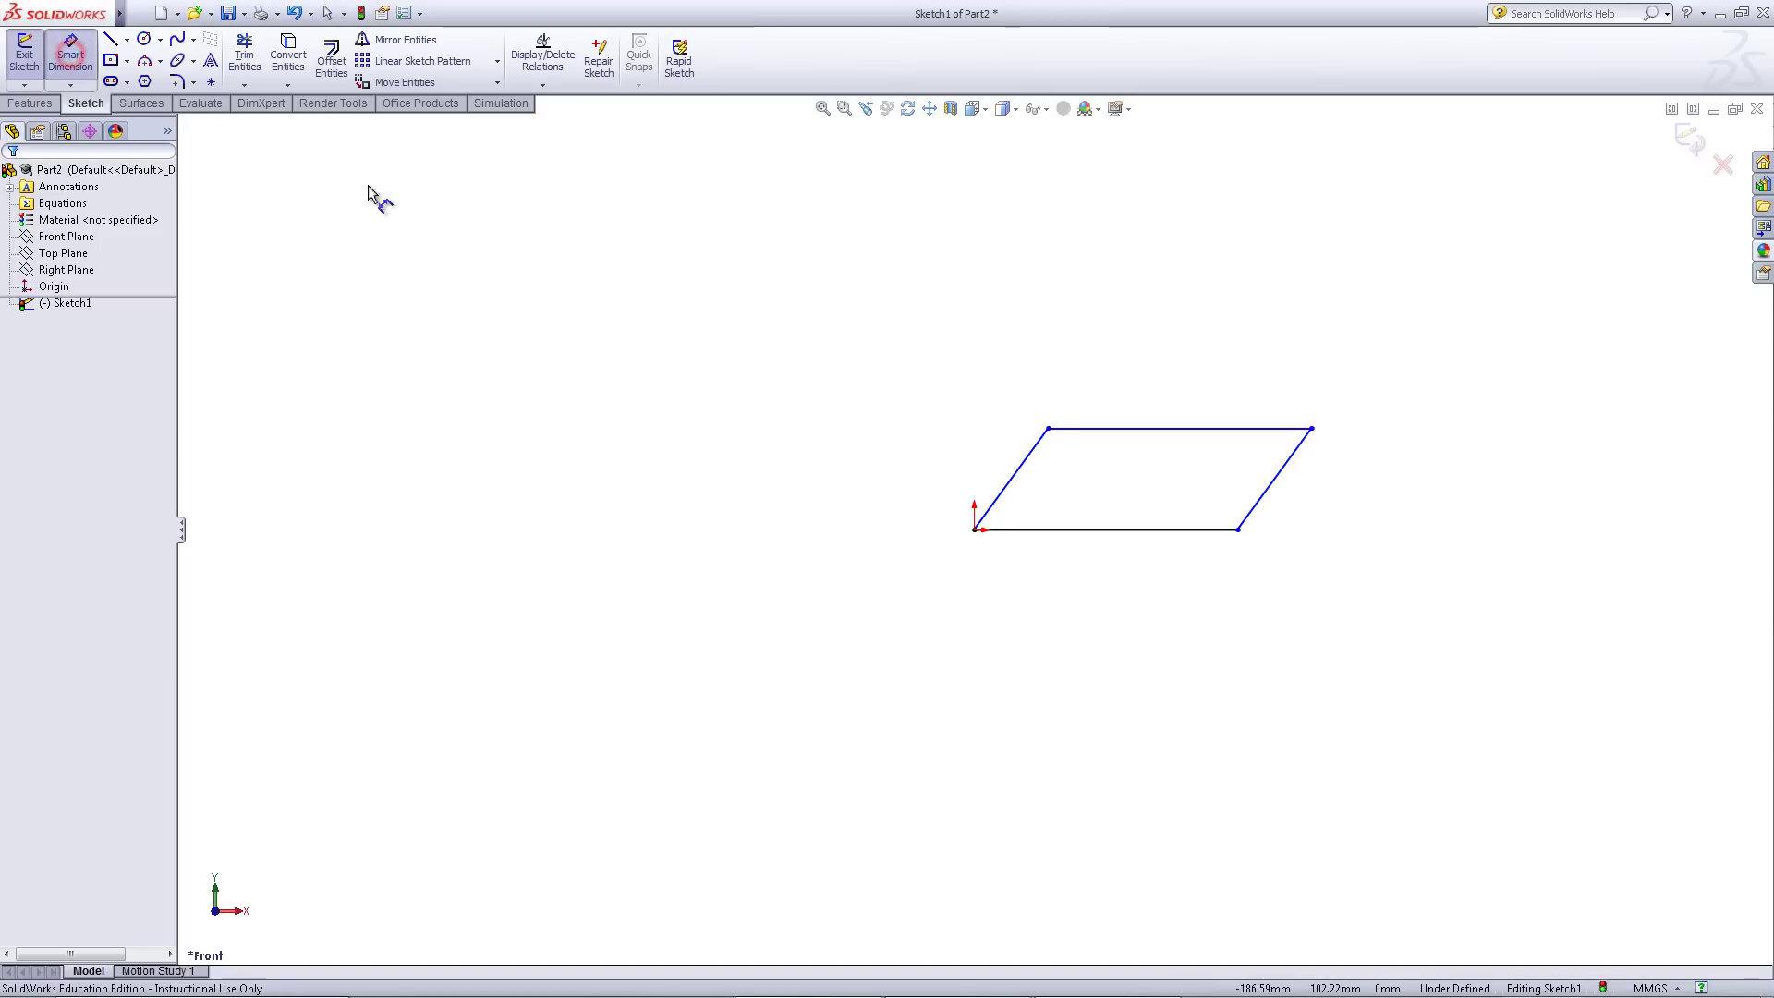
pyautogui.click(1164, 428)
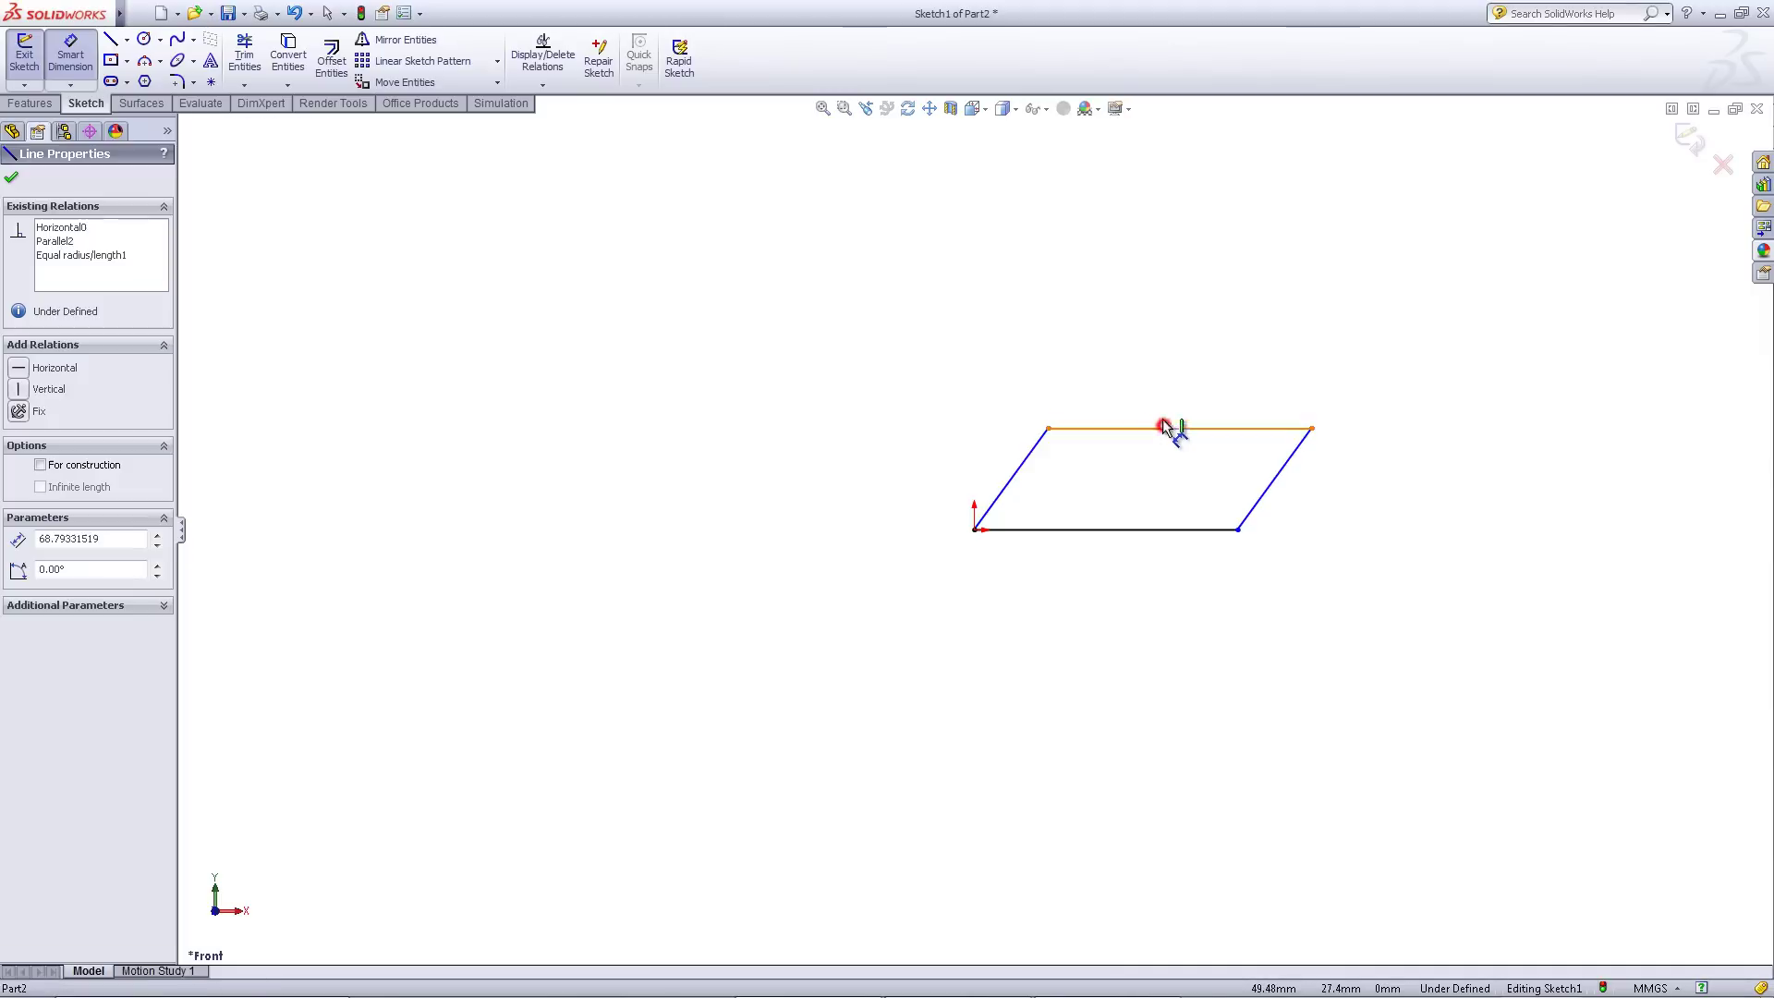
pyautogui.click(1165, 364)
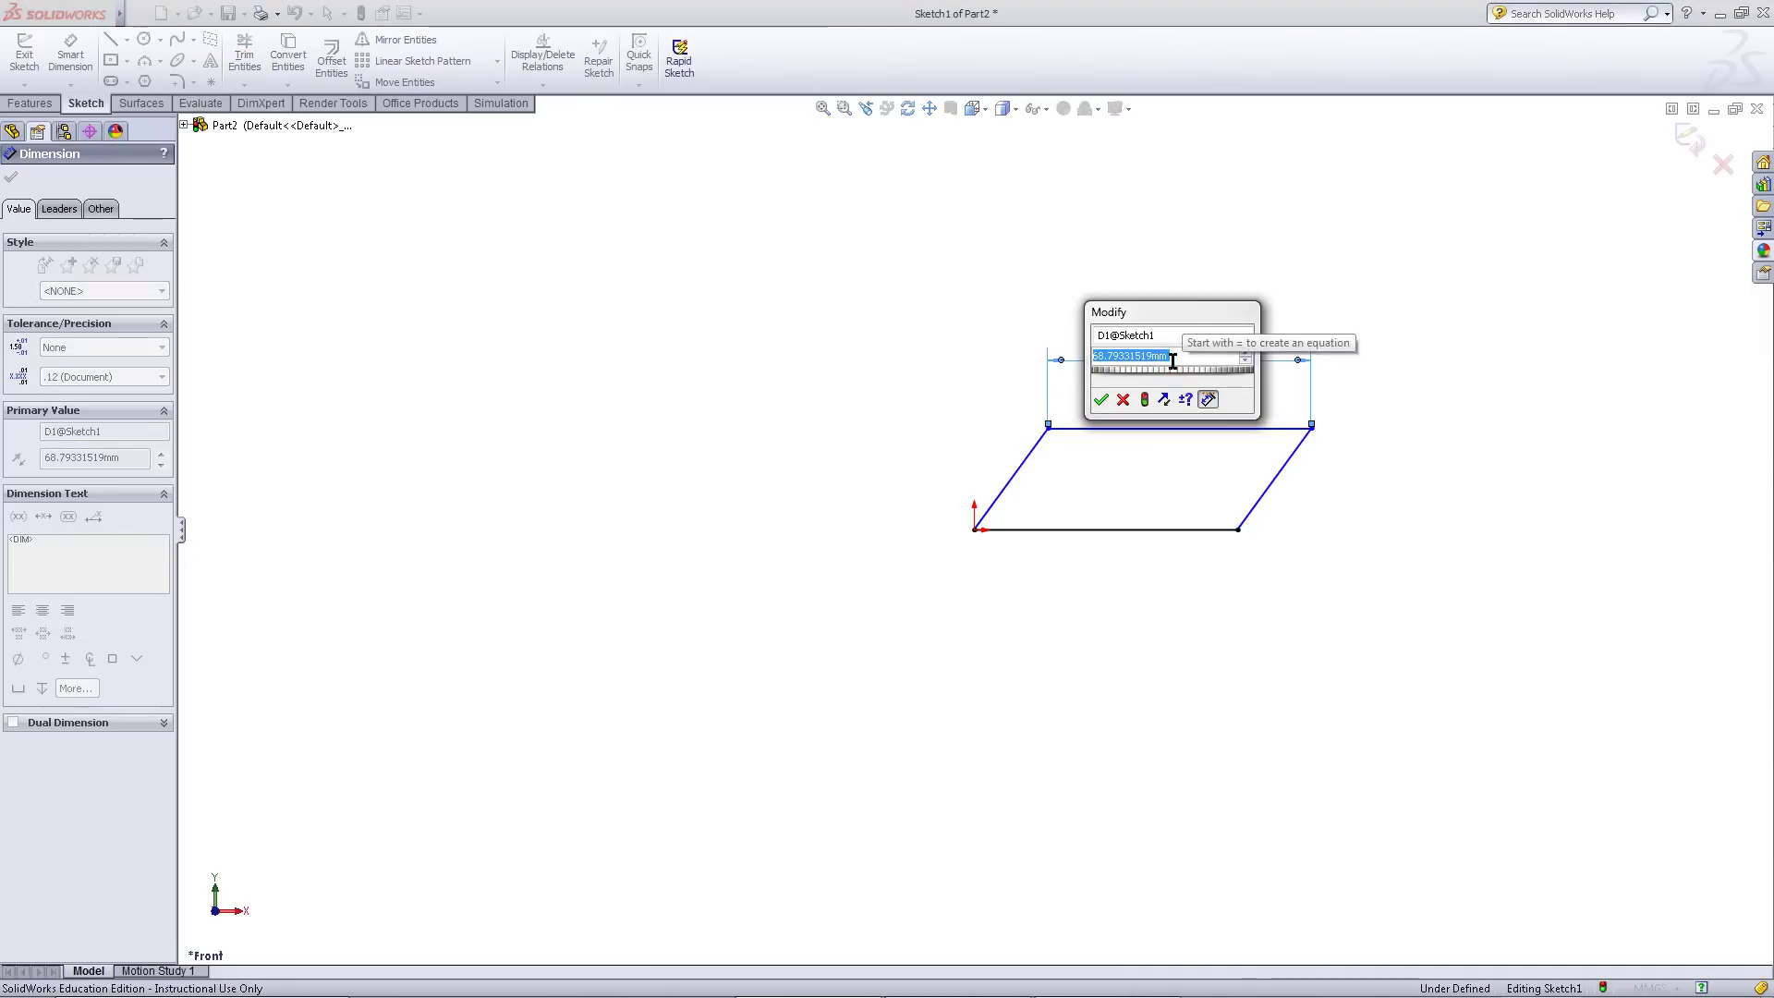
pyautogui.write('28')
pyautogui.press('Return')
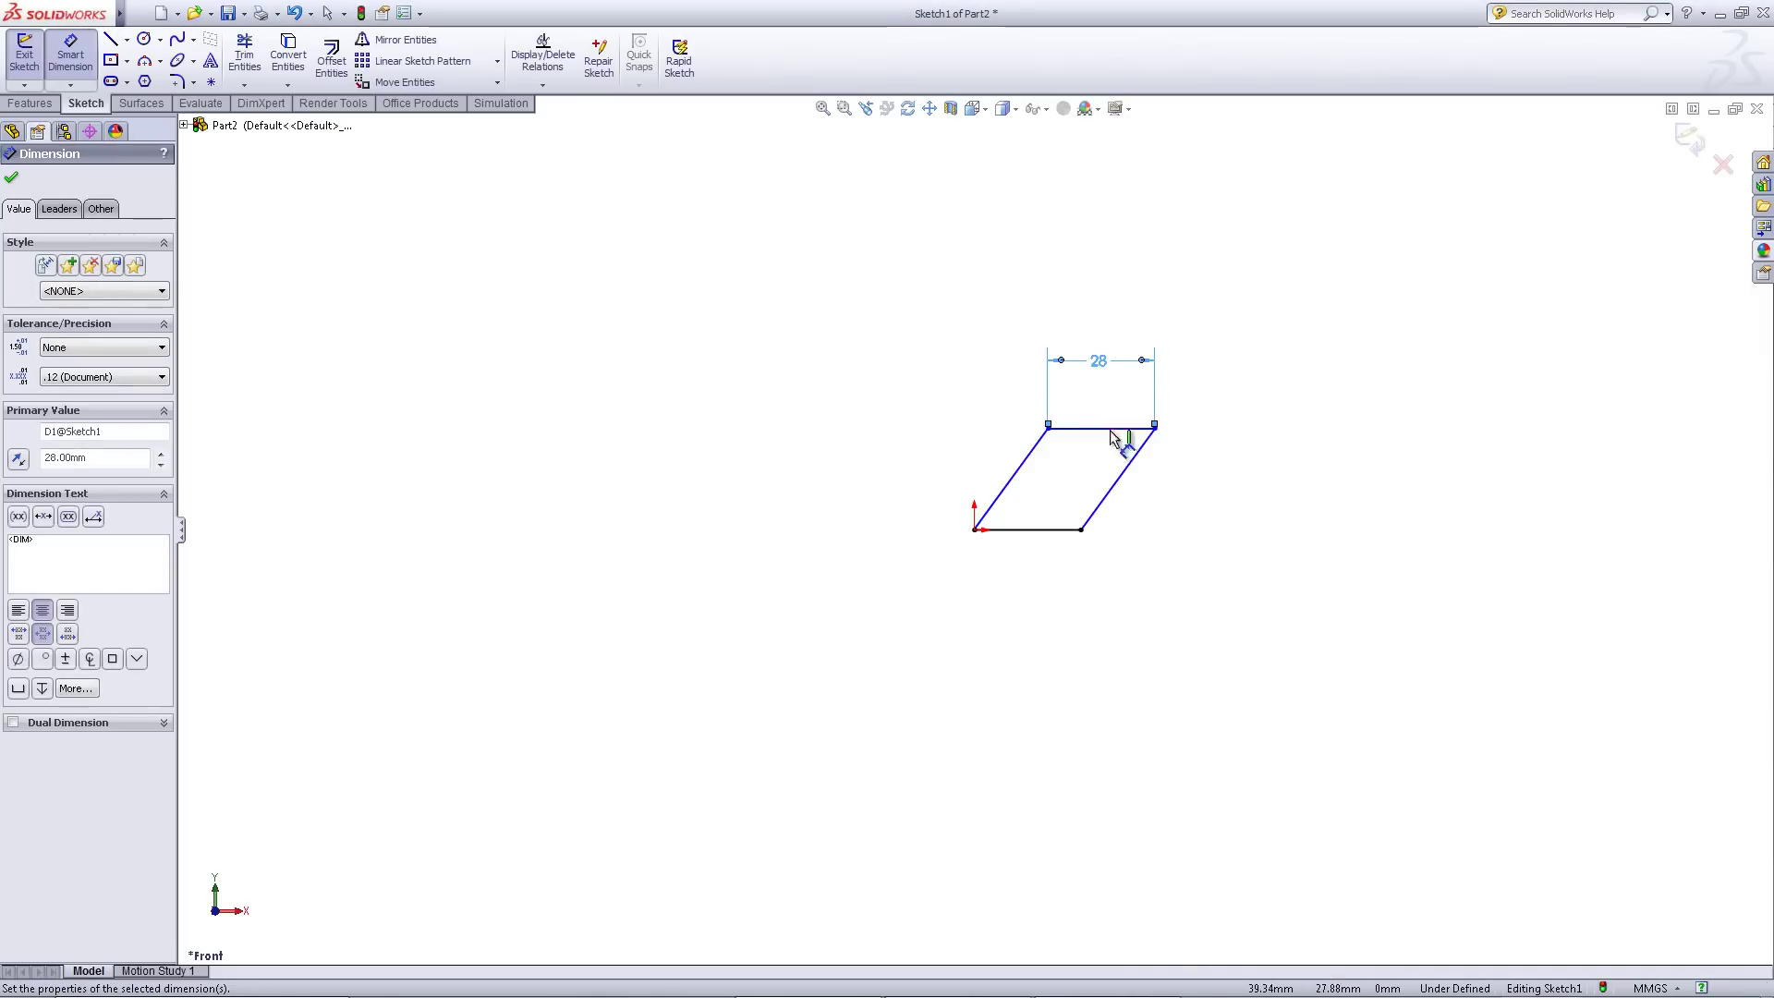
pyautogui.click(1074, 428)
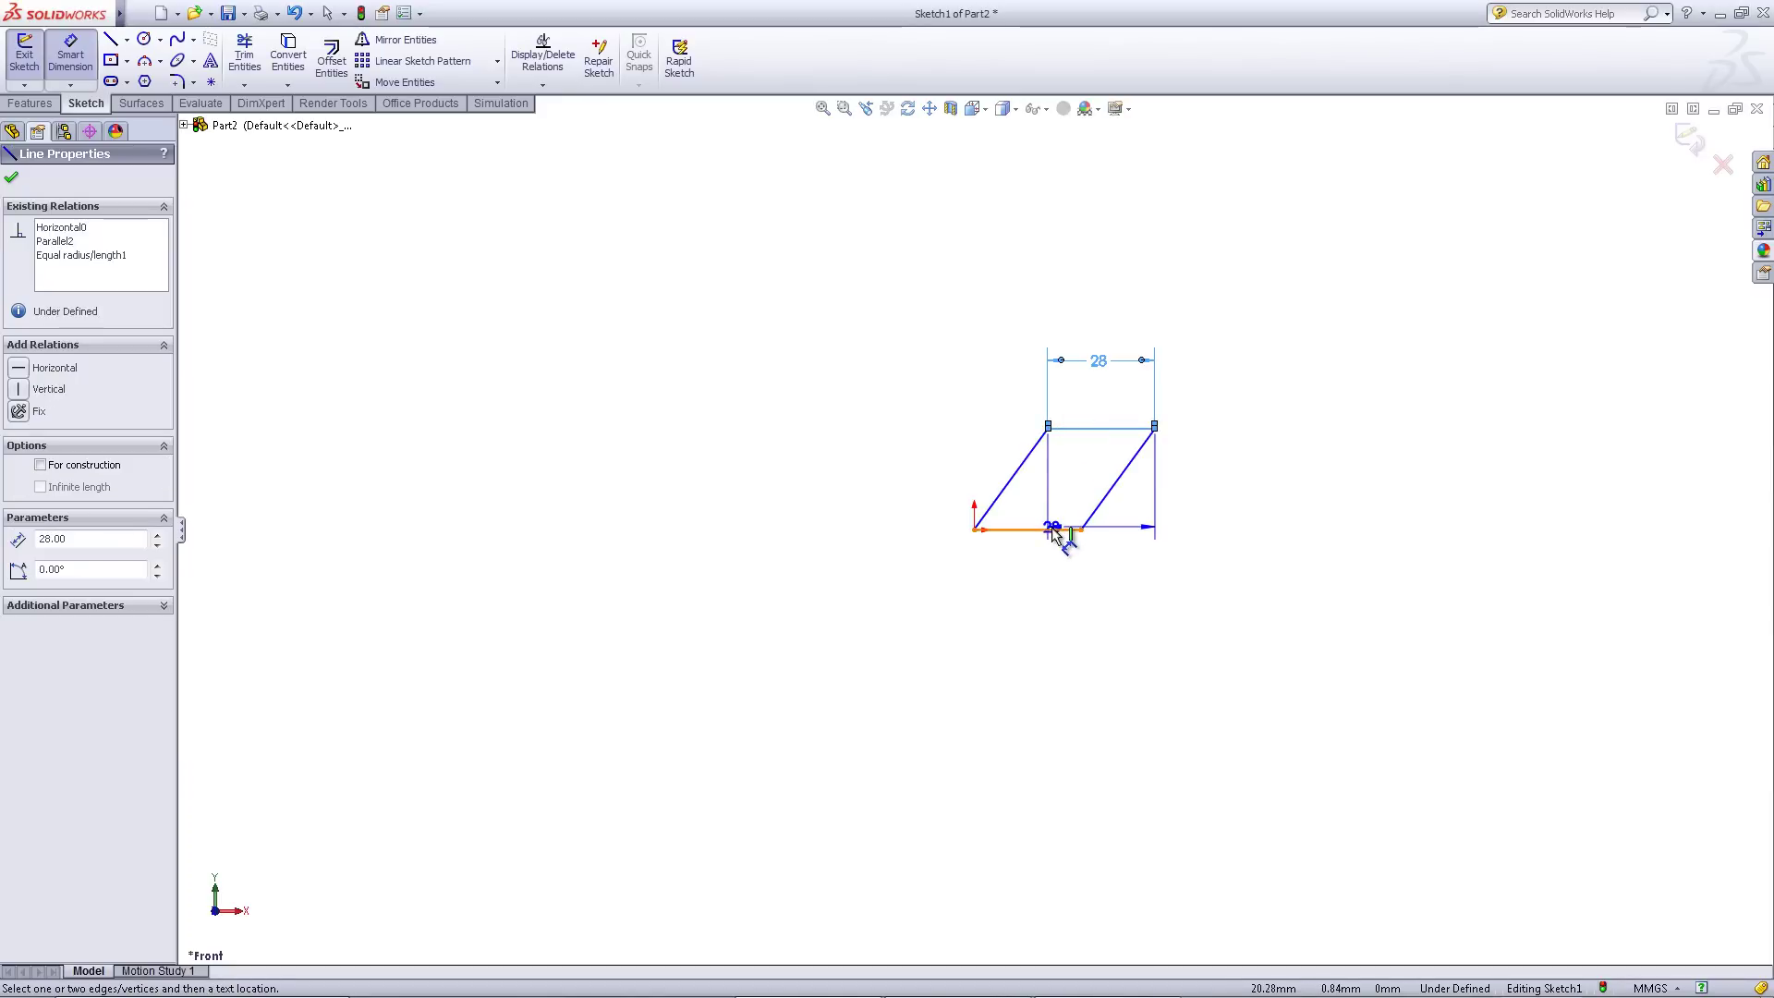
pyautogui.click(1055, 528)
pyautogui.click(862, 494)
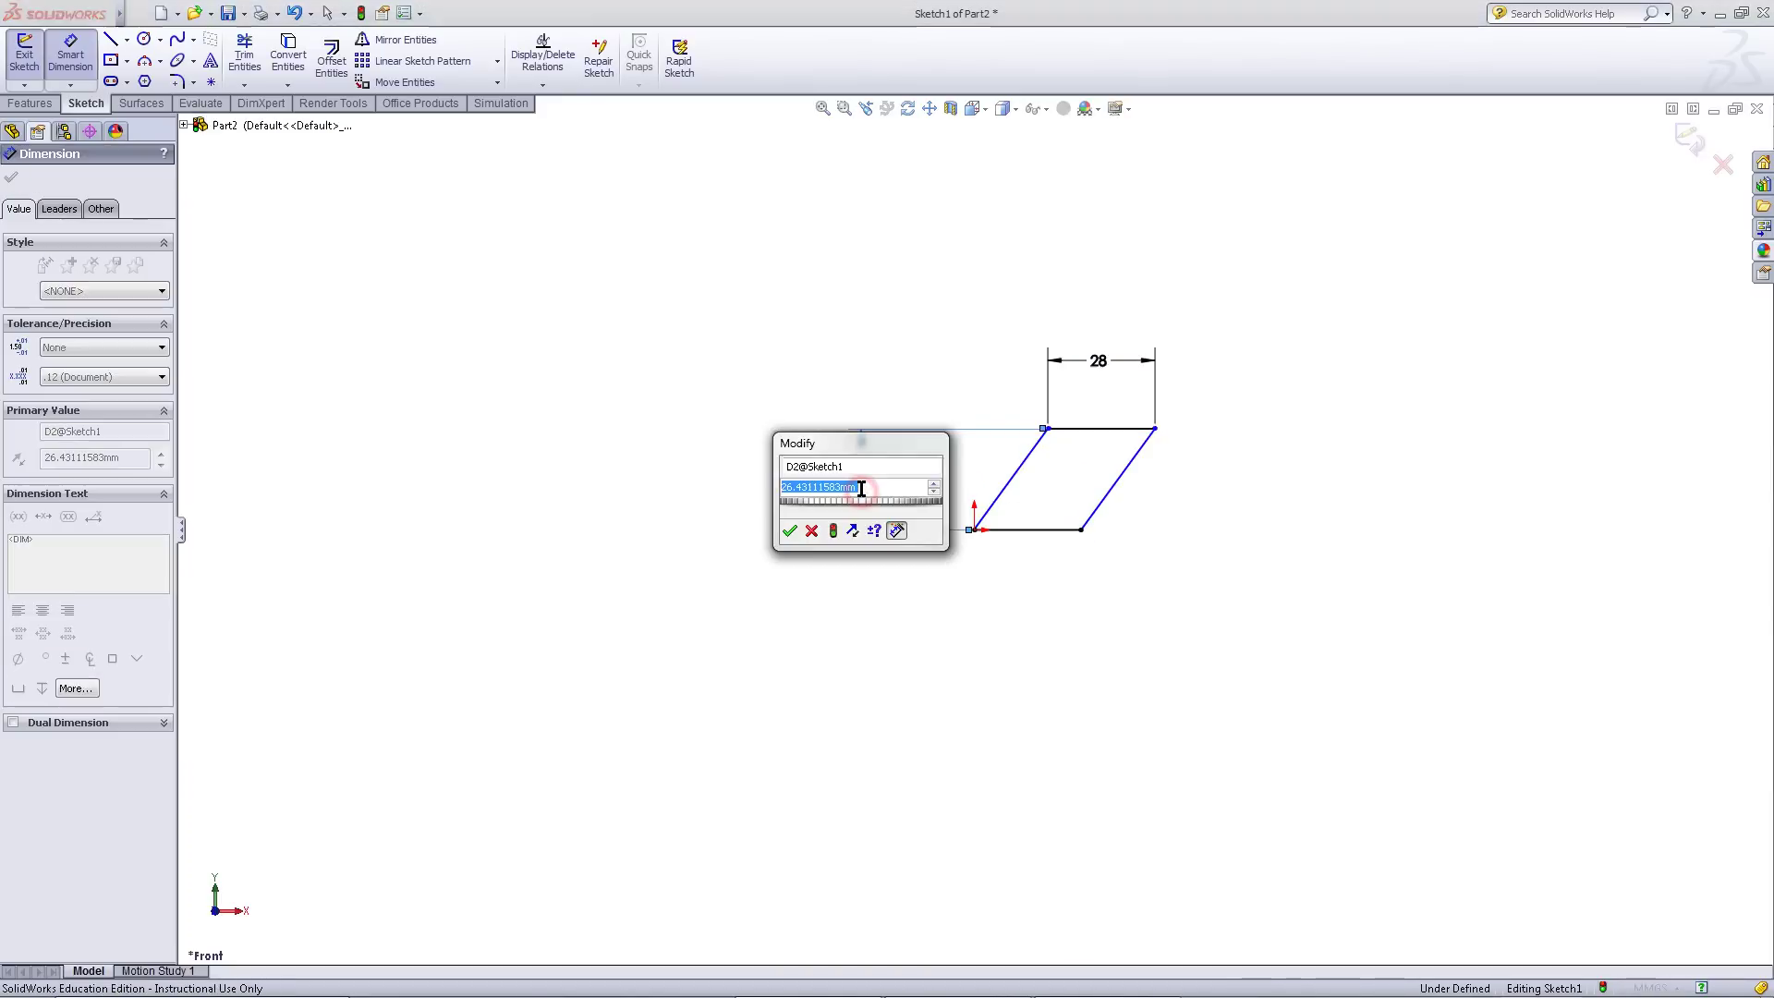
pyautogui.write('10')
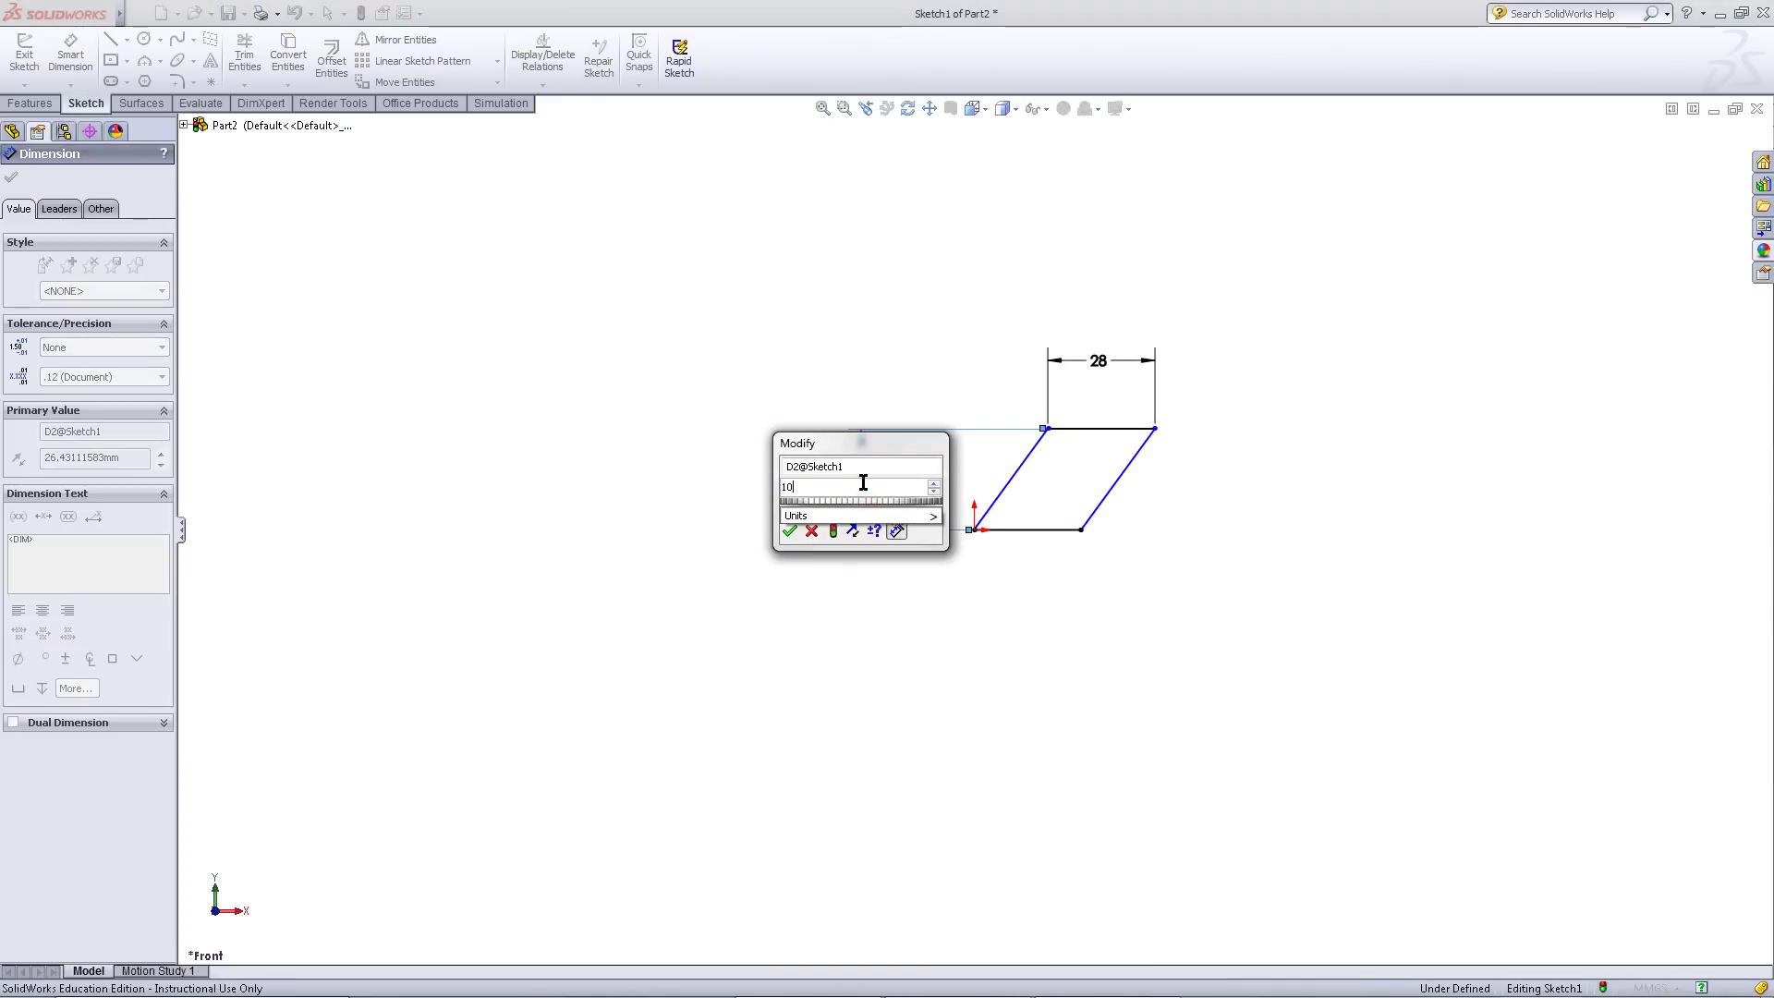
pyautogui.click(790, 531)
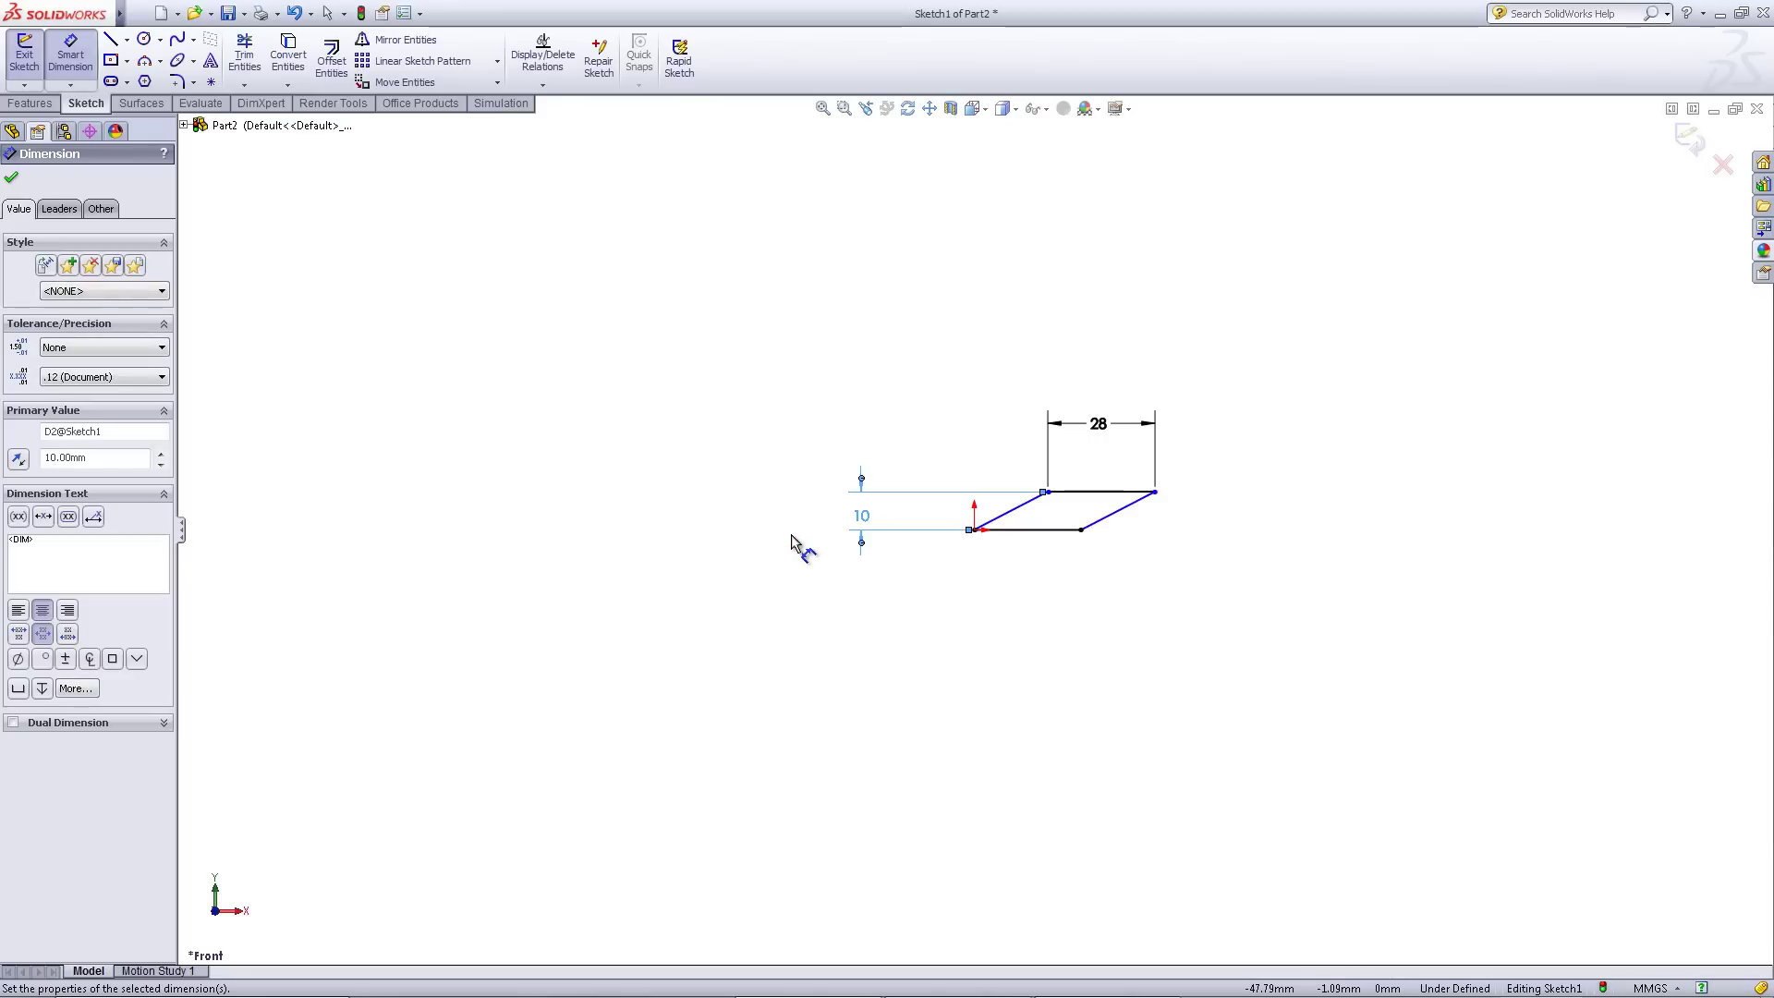
pyautogui.scroll(-8, 1044, 510)
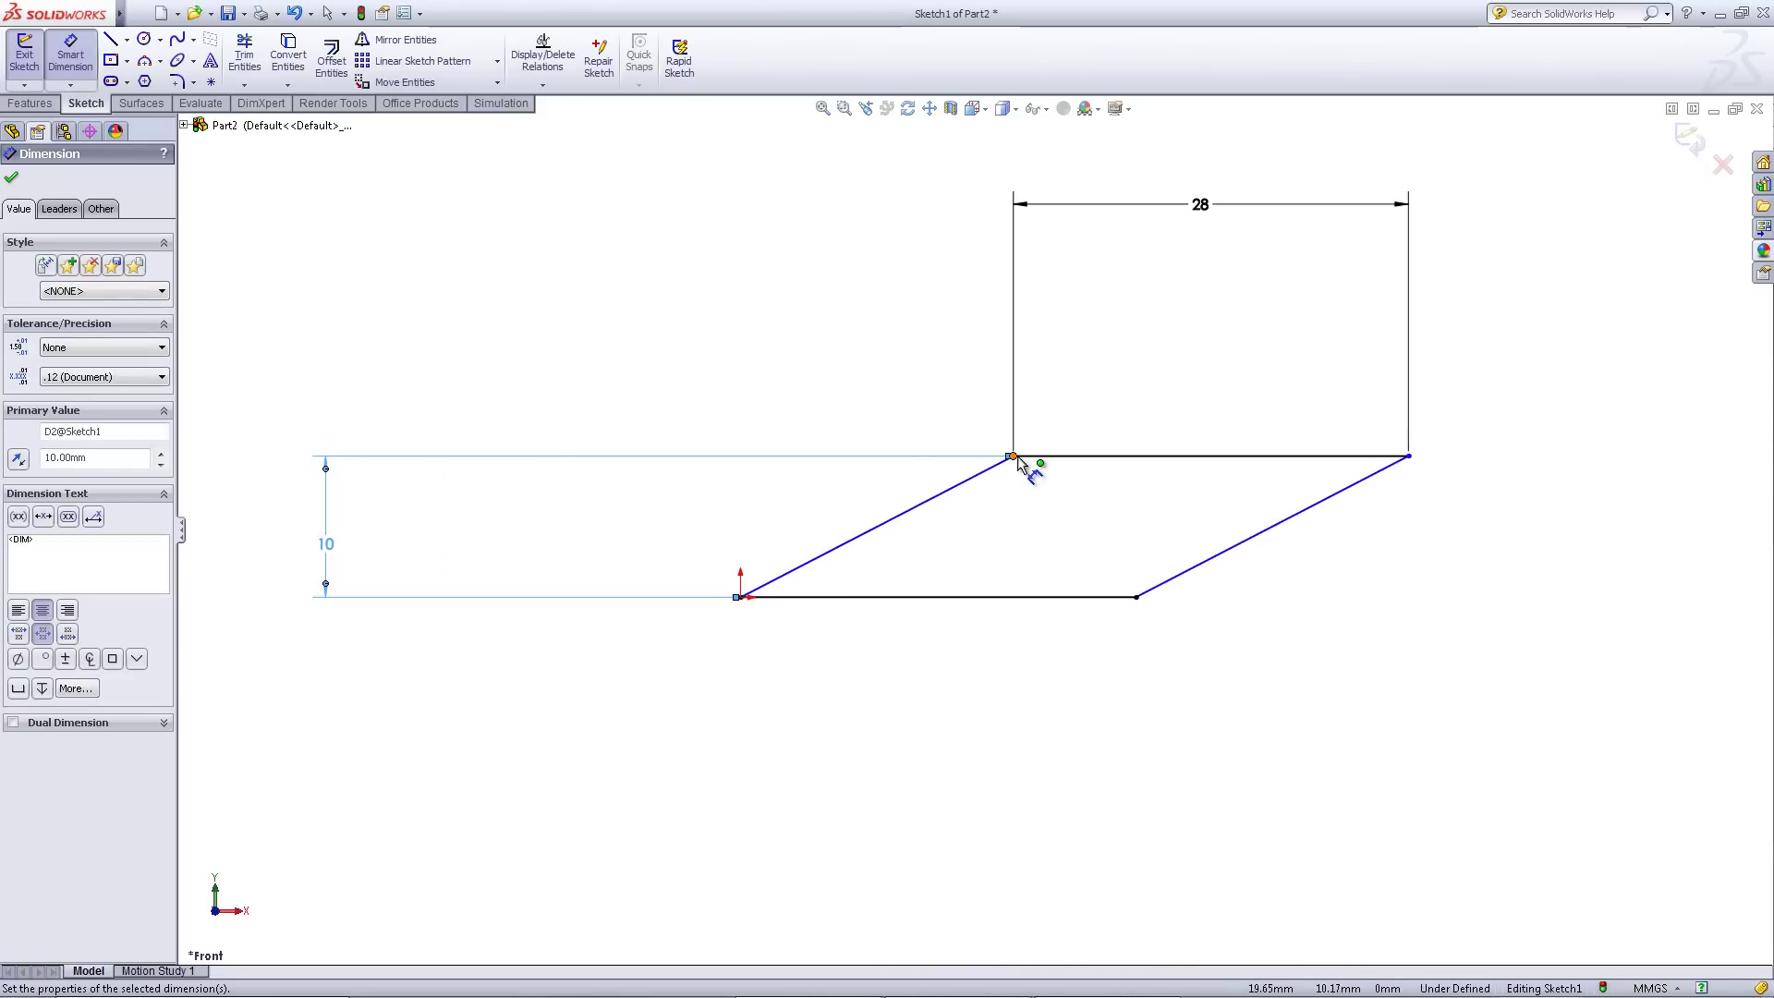
# Add a 120° angle between the slanted side and the top edge, fully defining the sketch
pyautogui.click(981, 473)
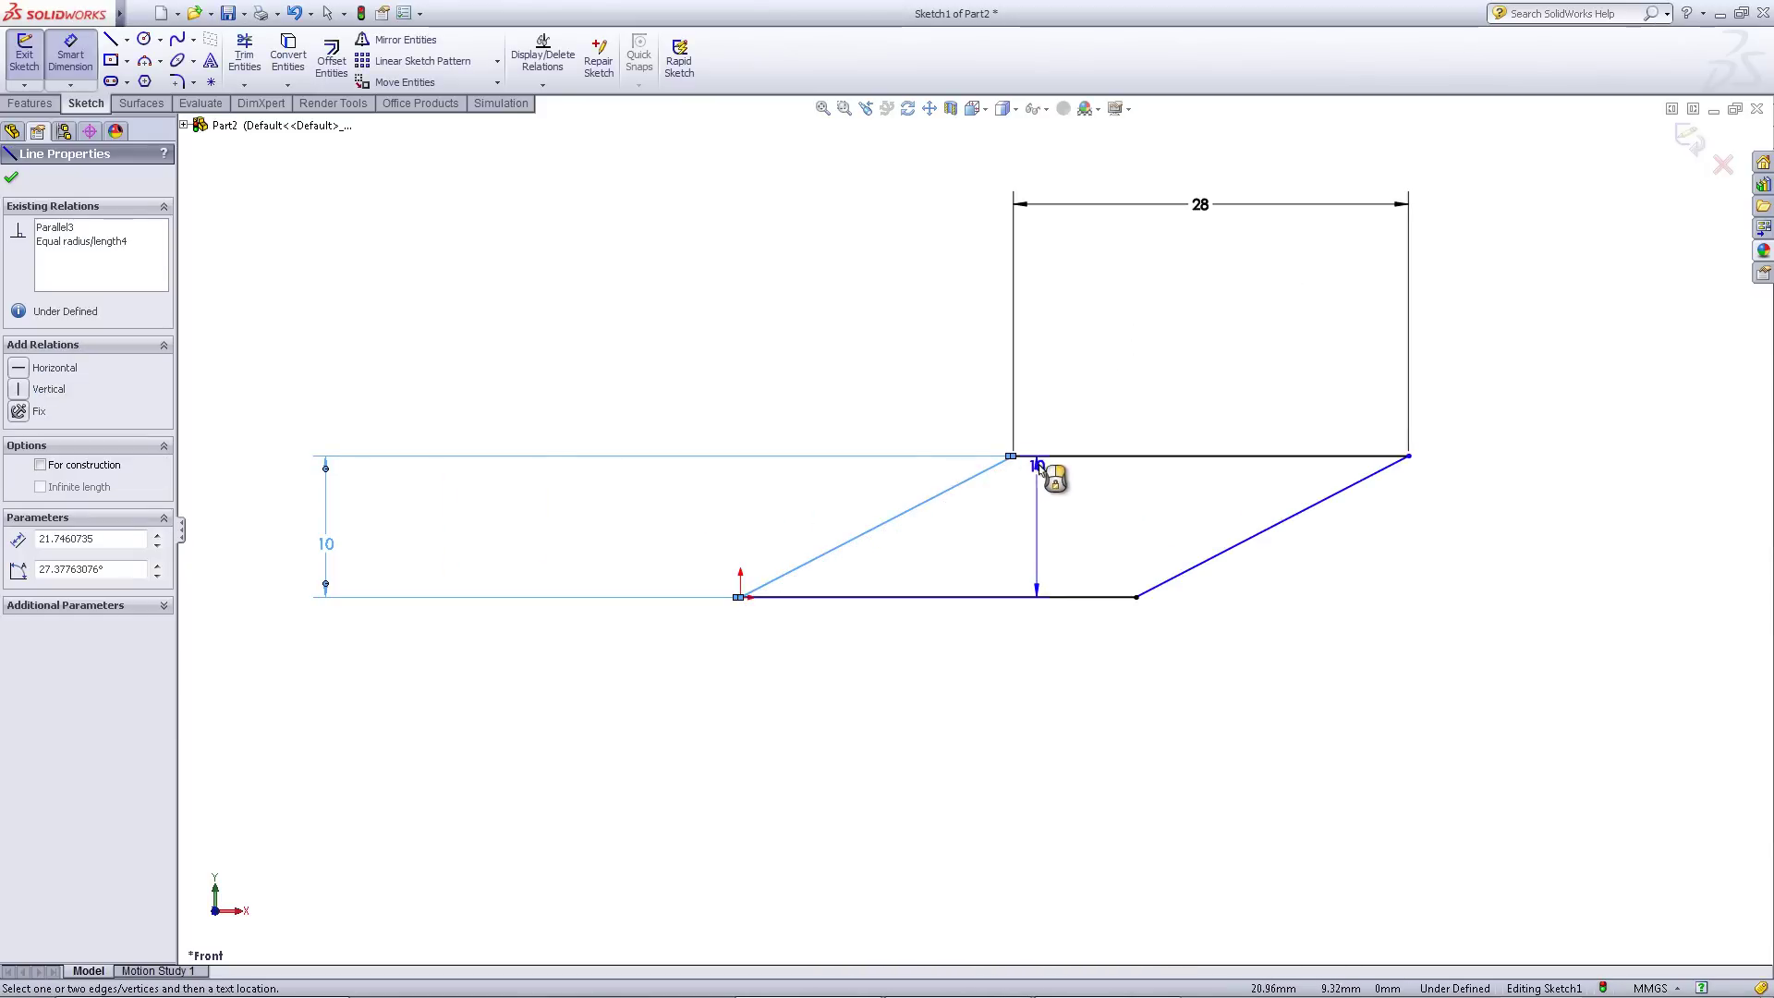
pyautogui.click(1040, 457)
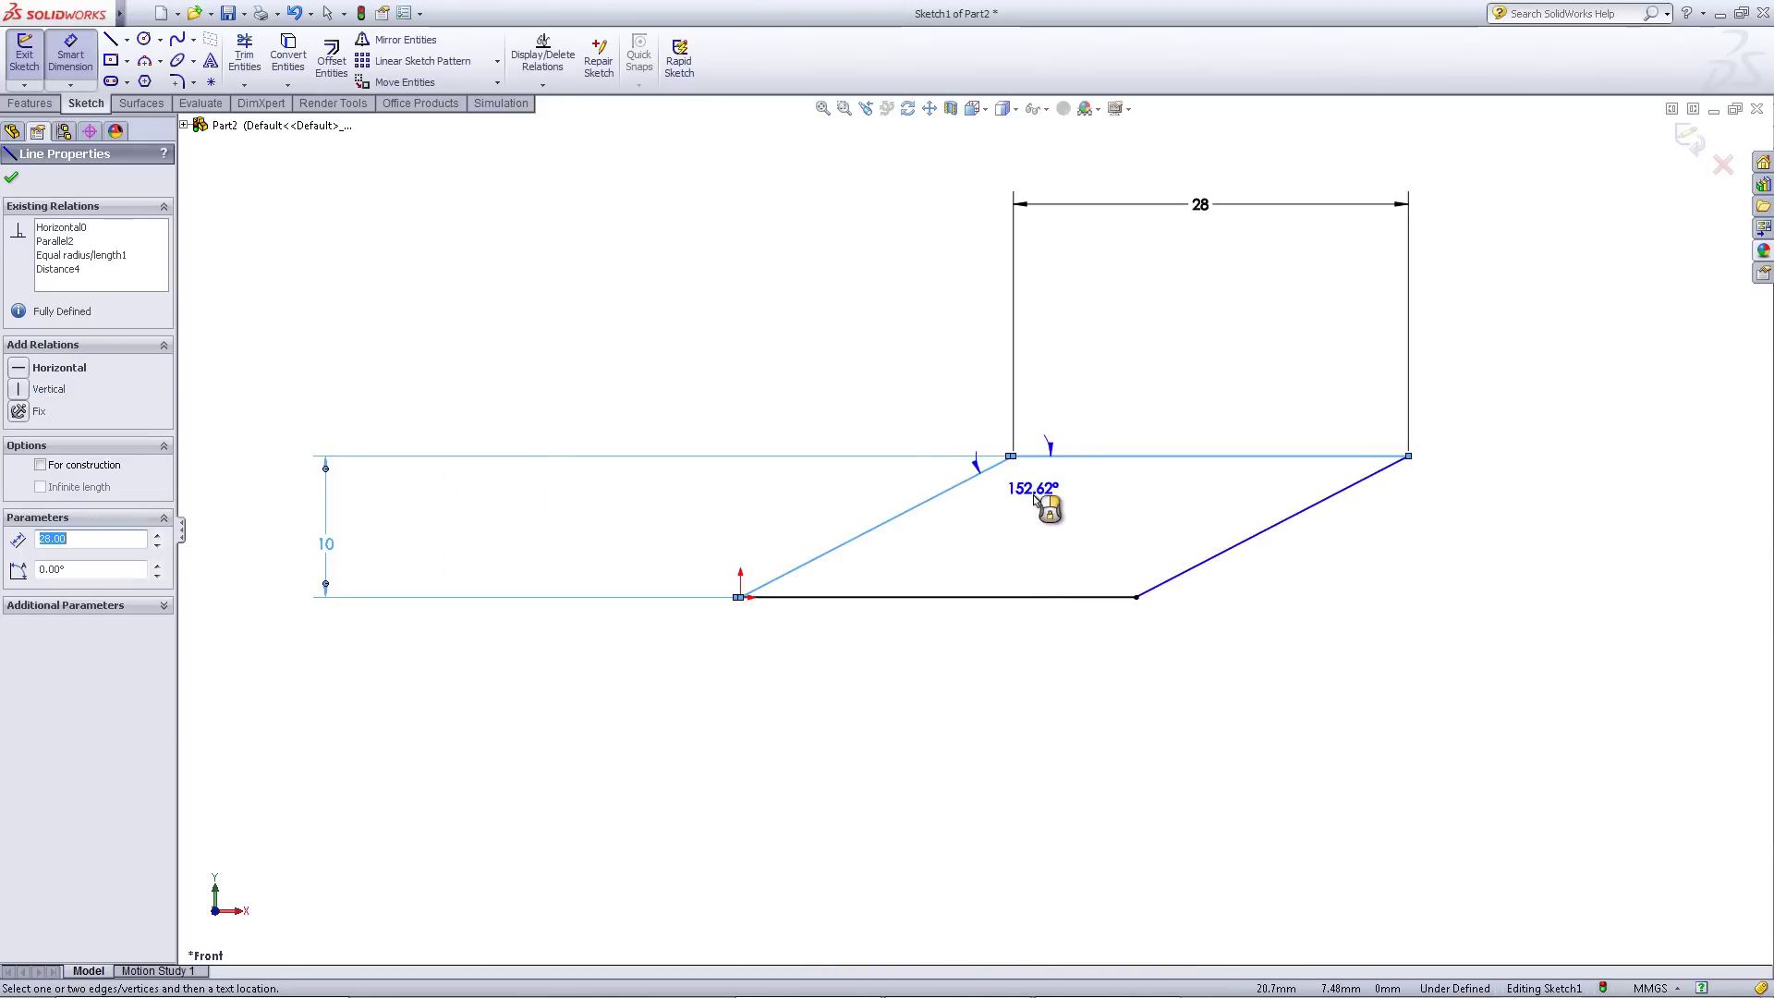
pyautogui.click(1033, 509)
pyautogui.write('1')
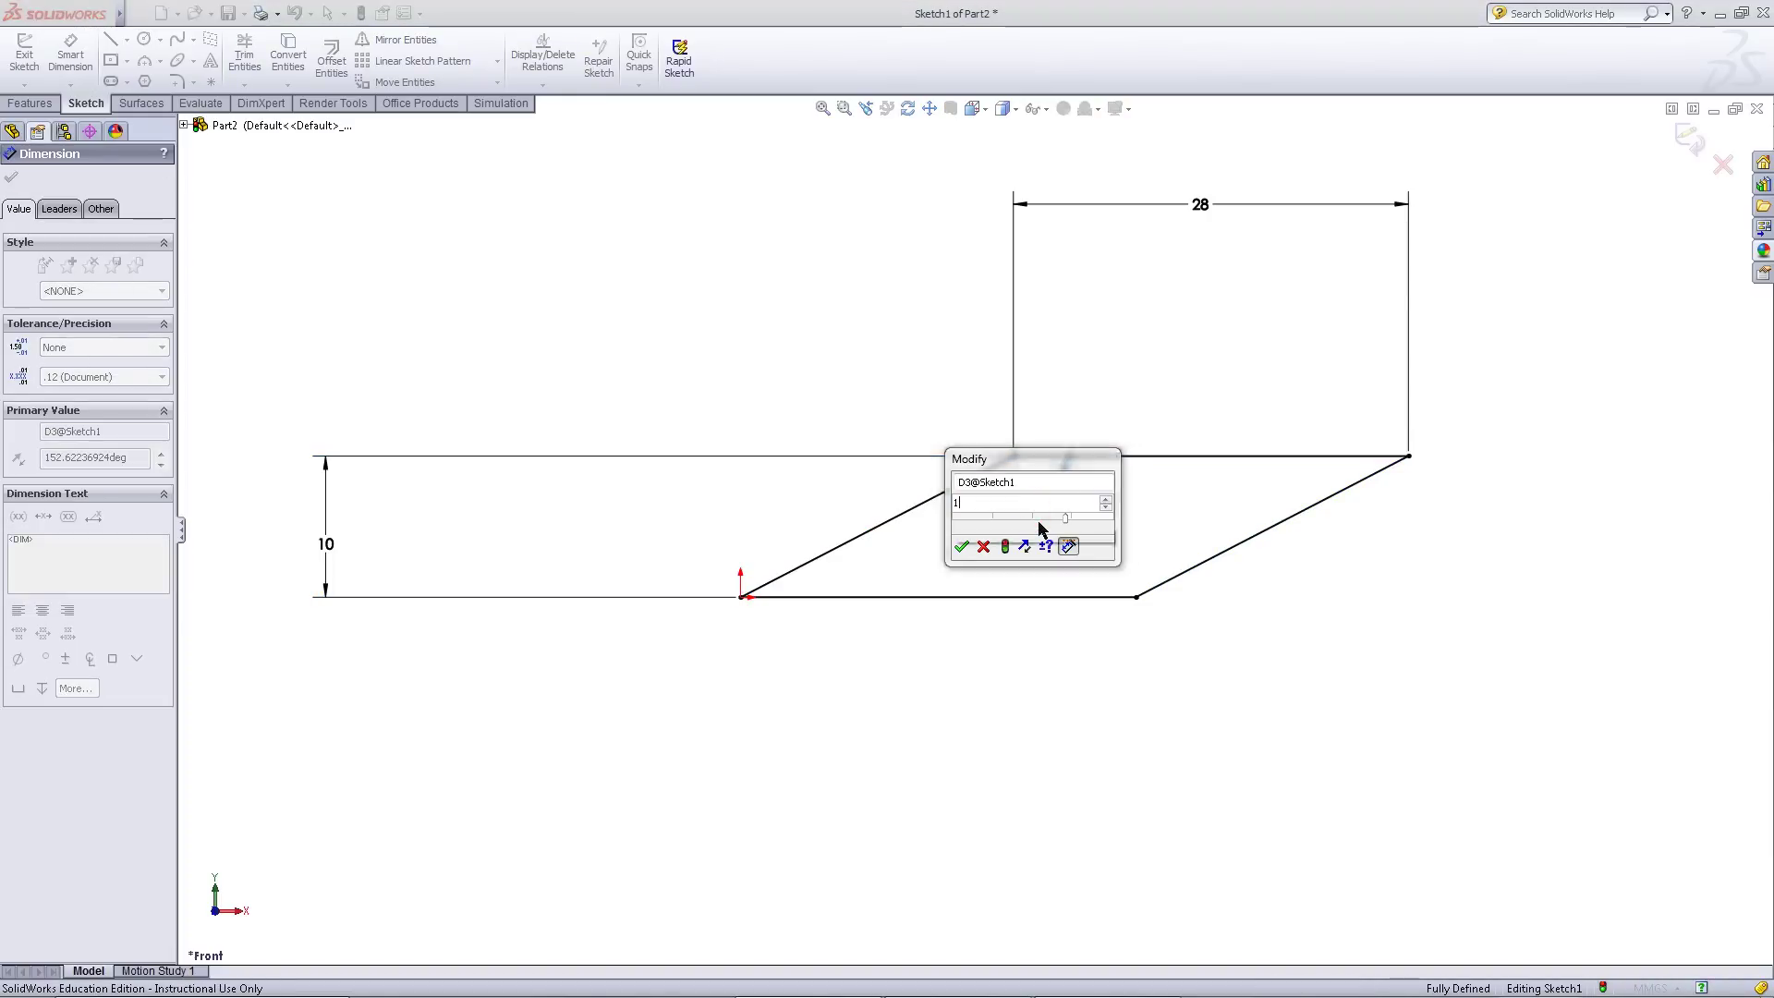
pyautogui.write('20')
pyautogui.press('Return')
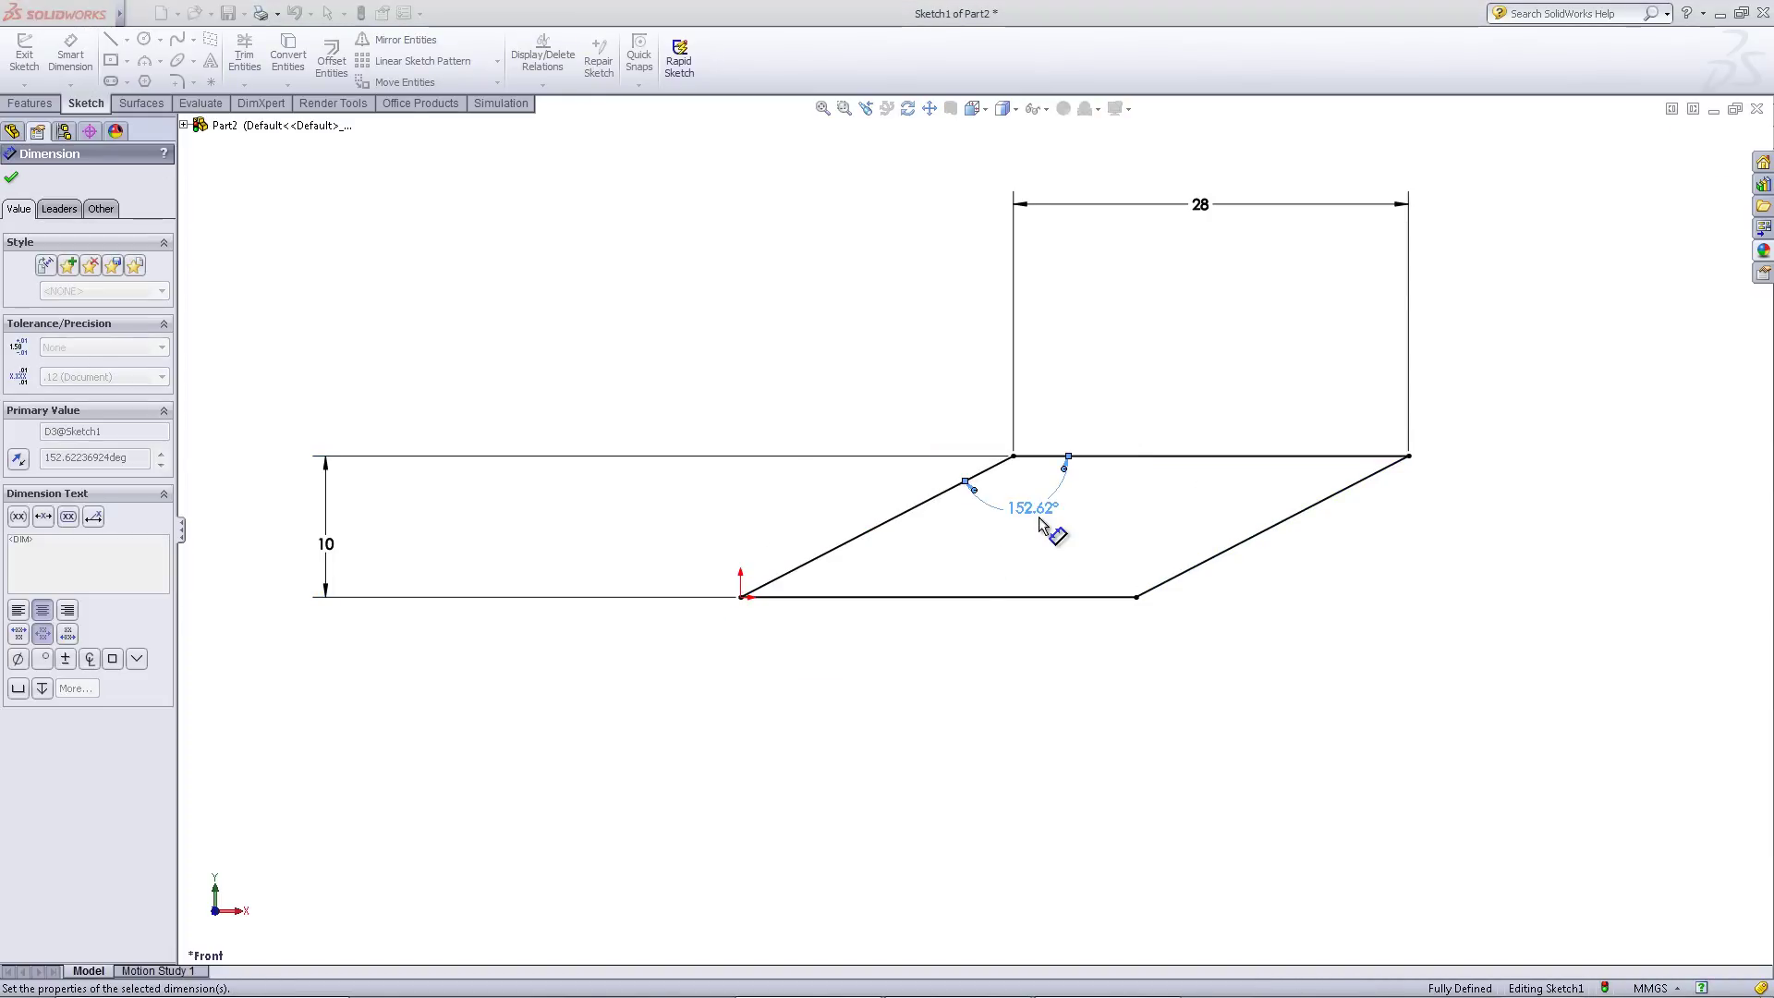
pyautogui.press('f')
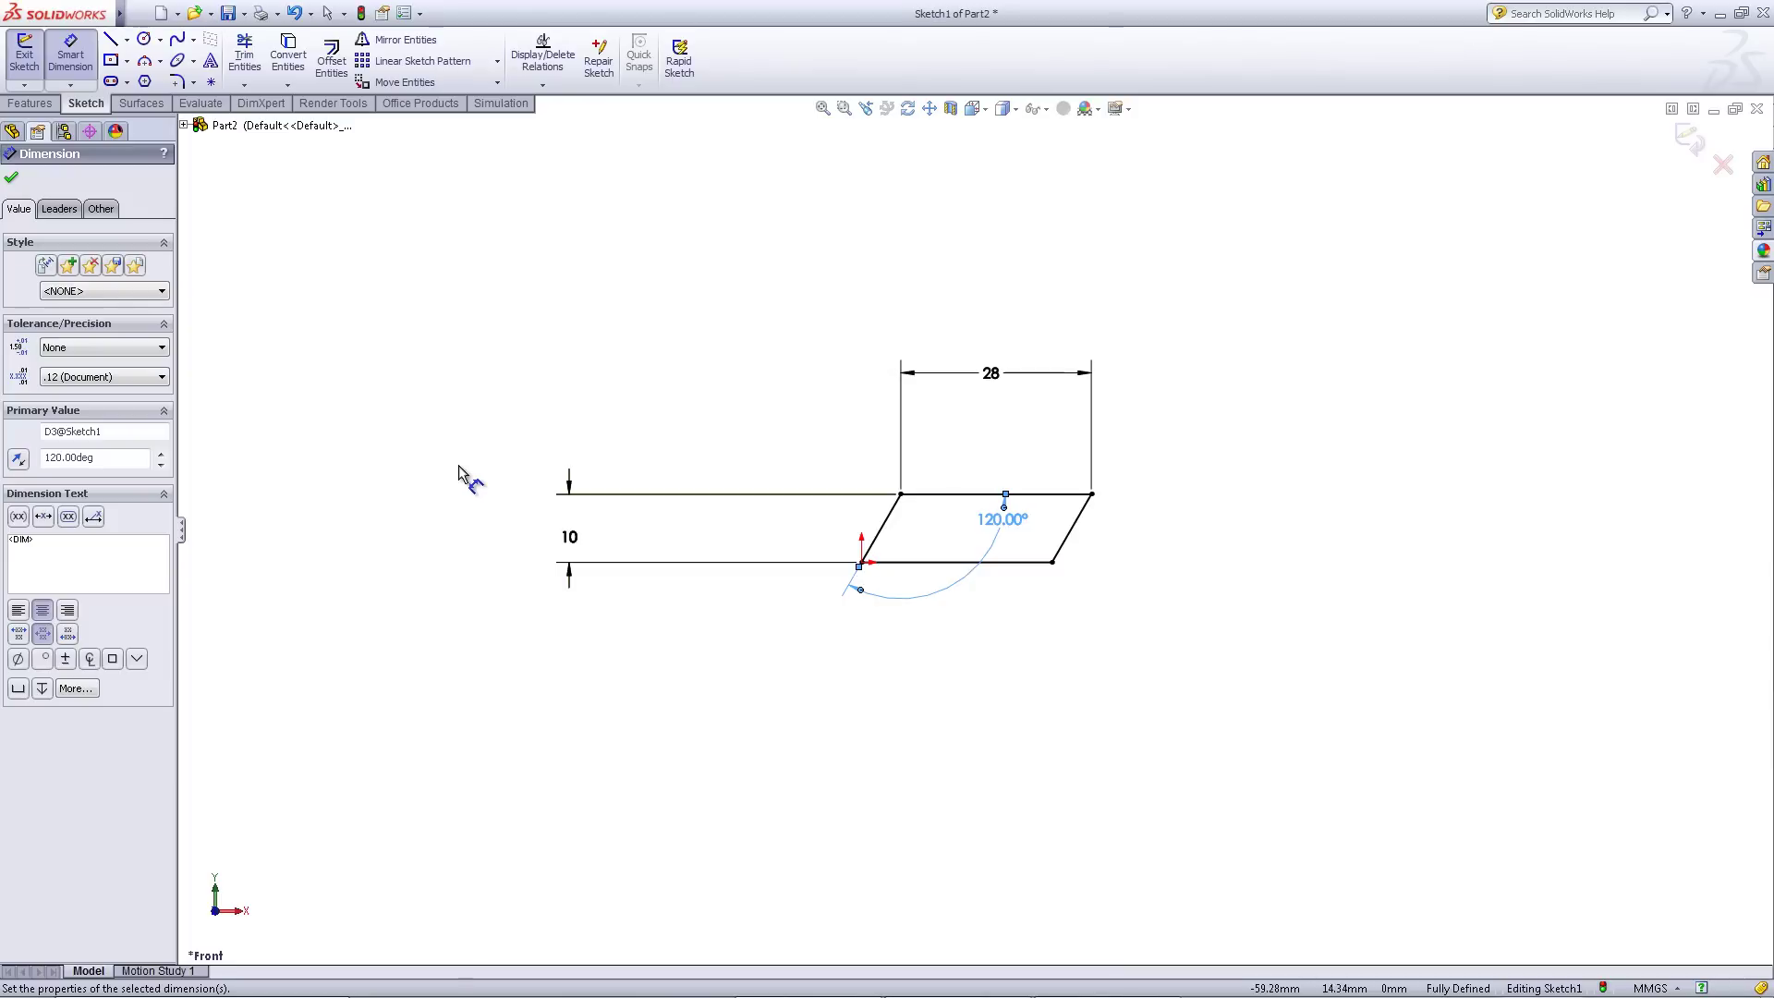
# Extrude the parallelogram sketch 120 mm with the Mid Plane end condition
pyautogui.click(28, 62)
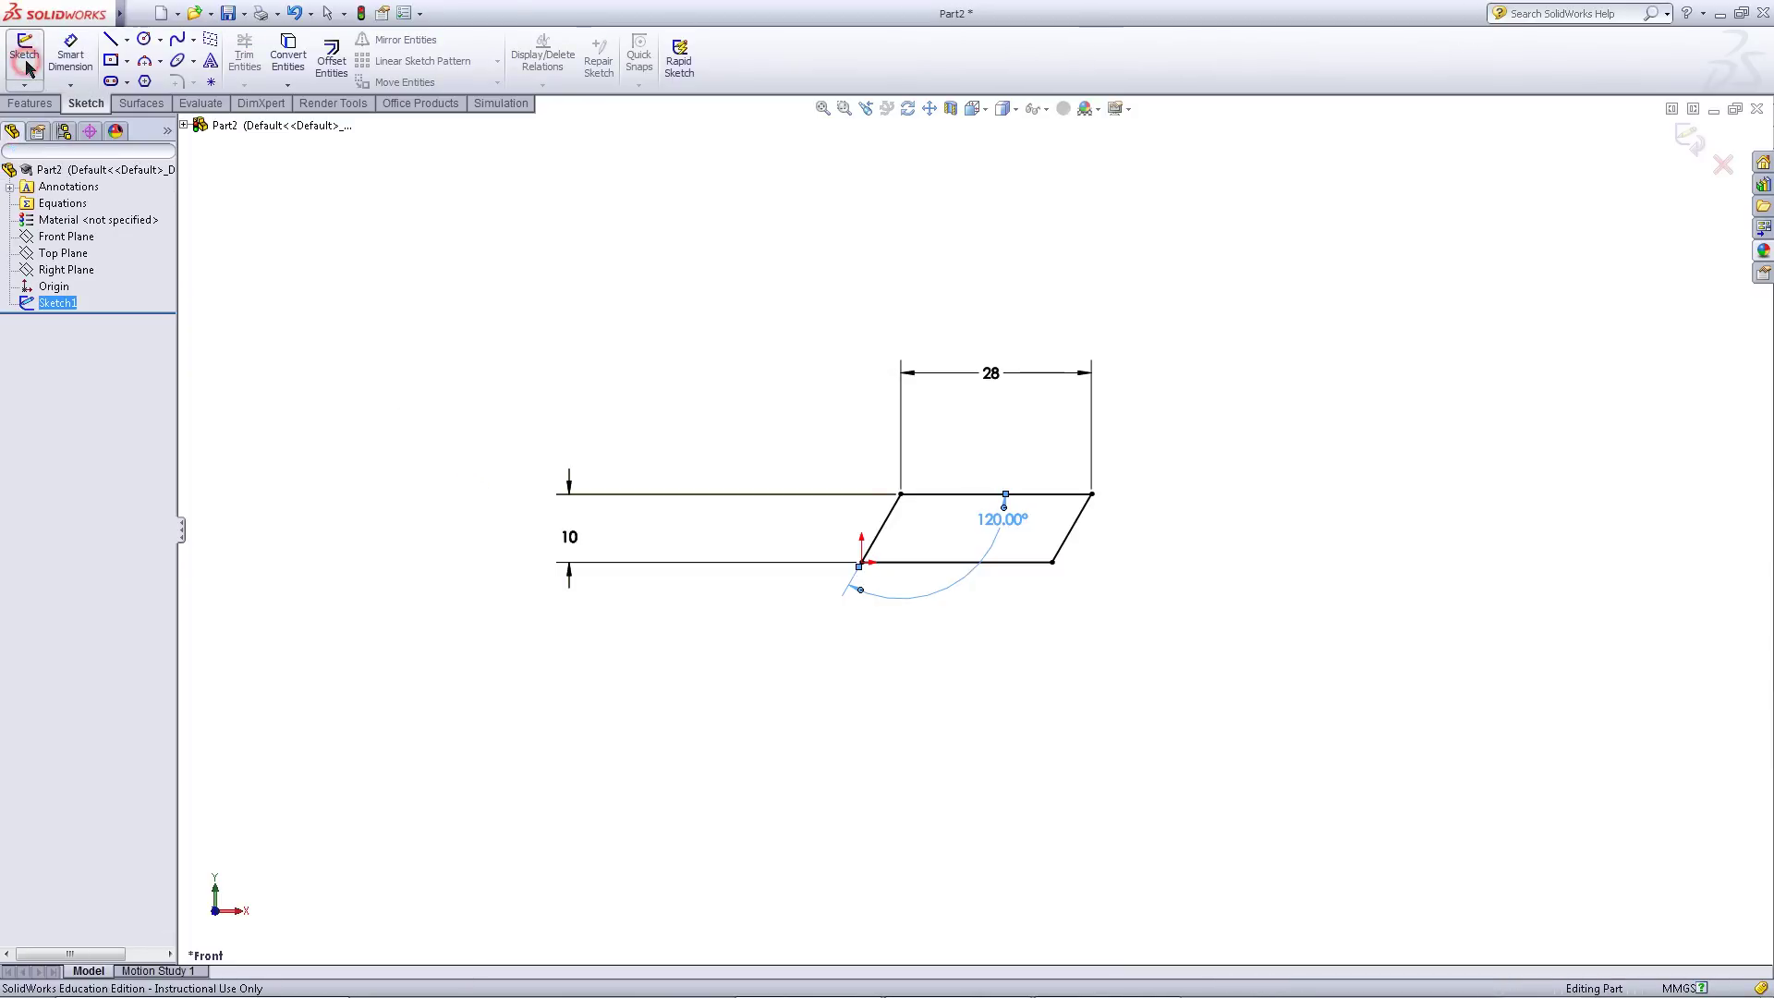
pyautogui.click(31, 103)
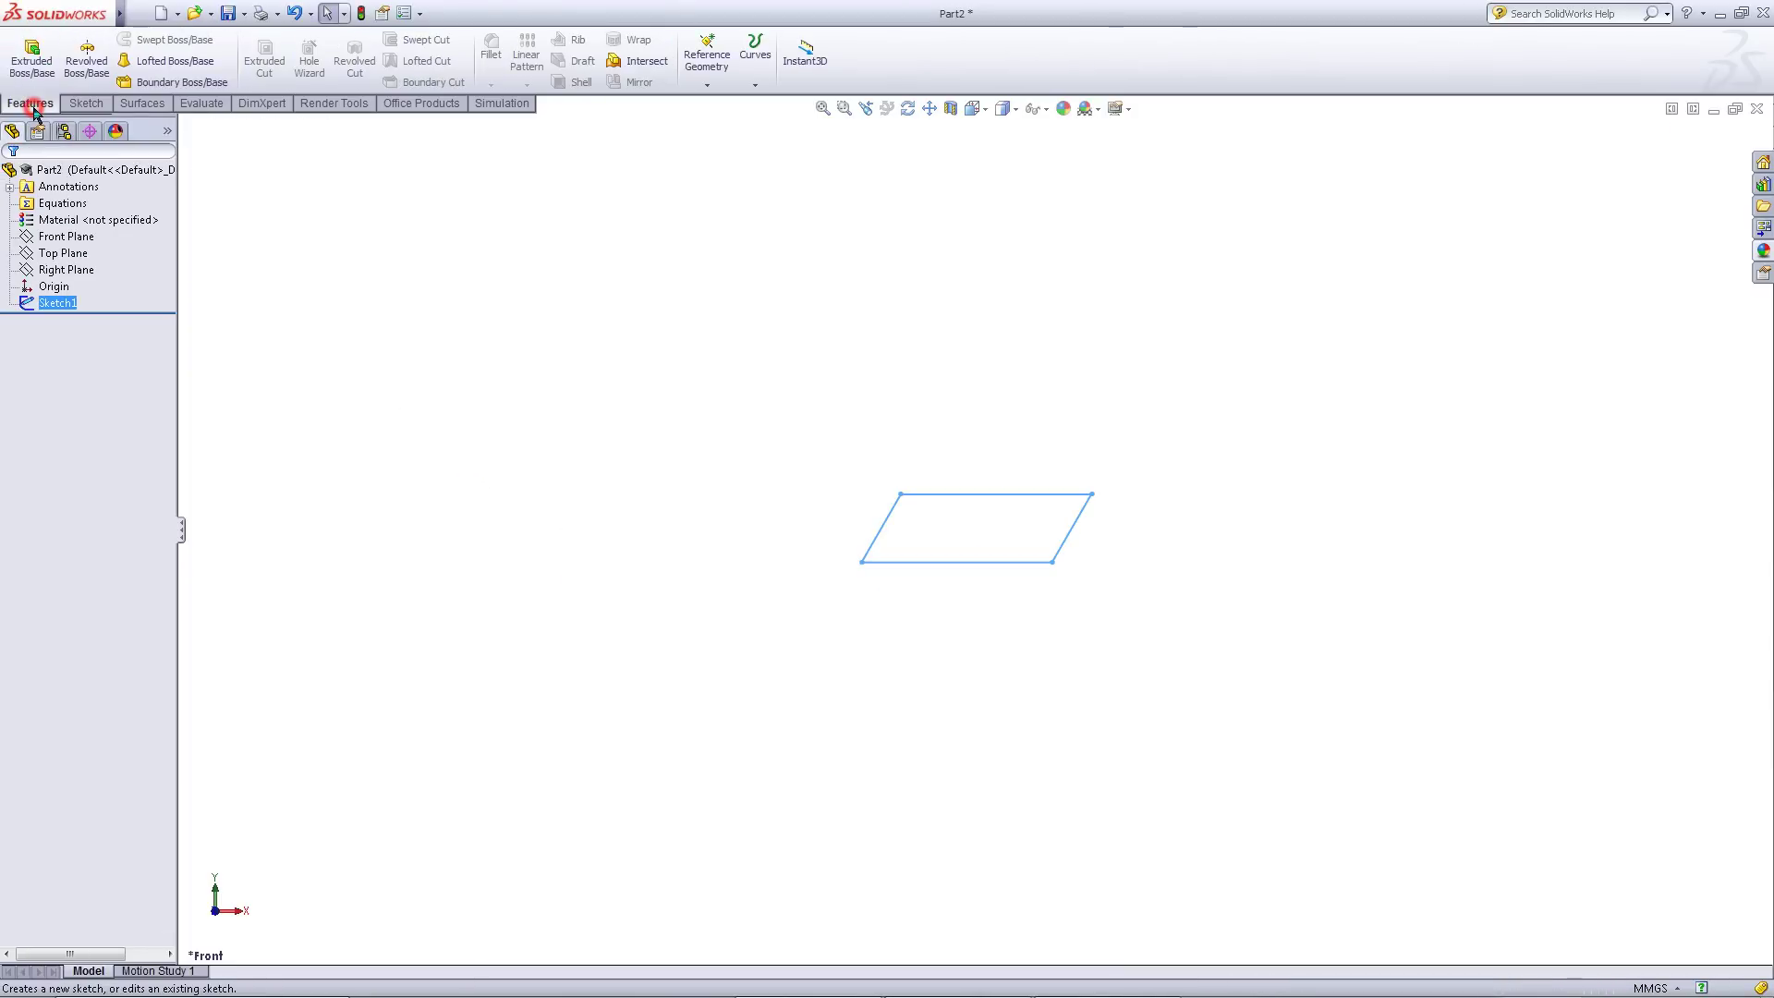
pyautogui.click(35, 61)
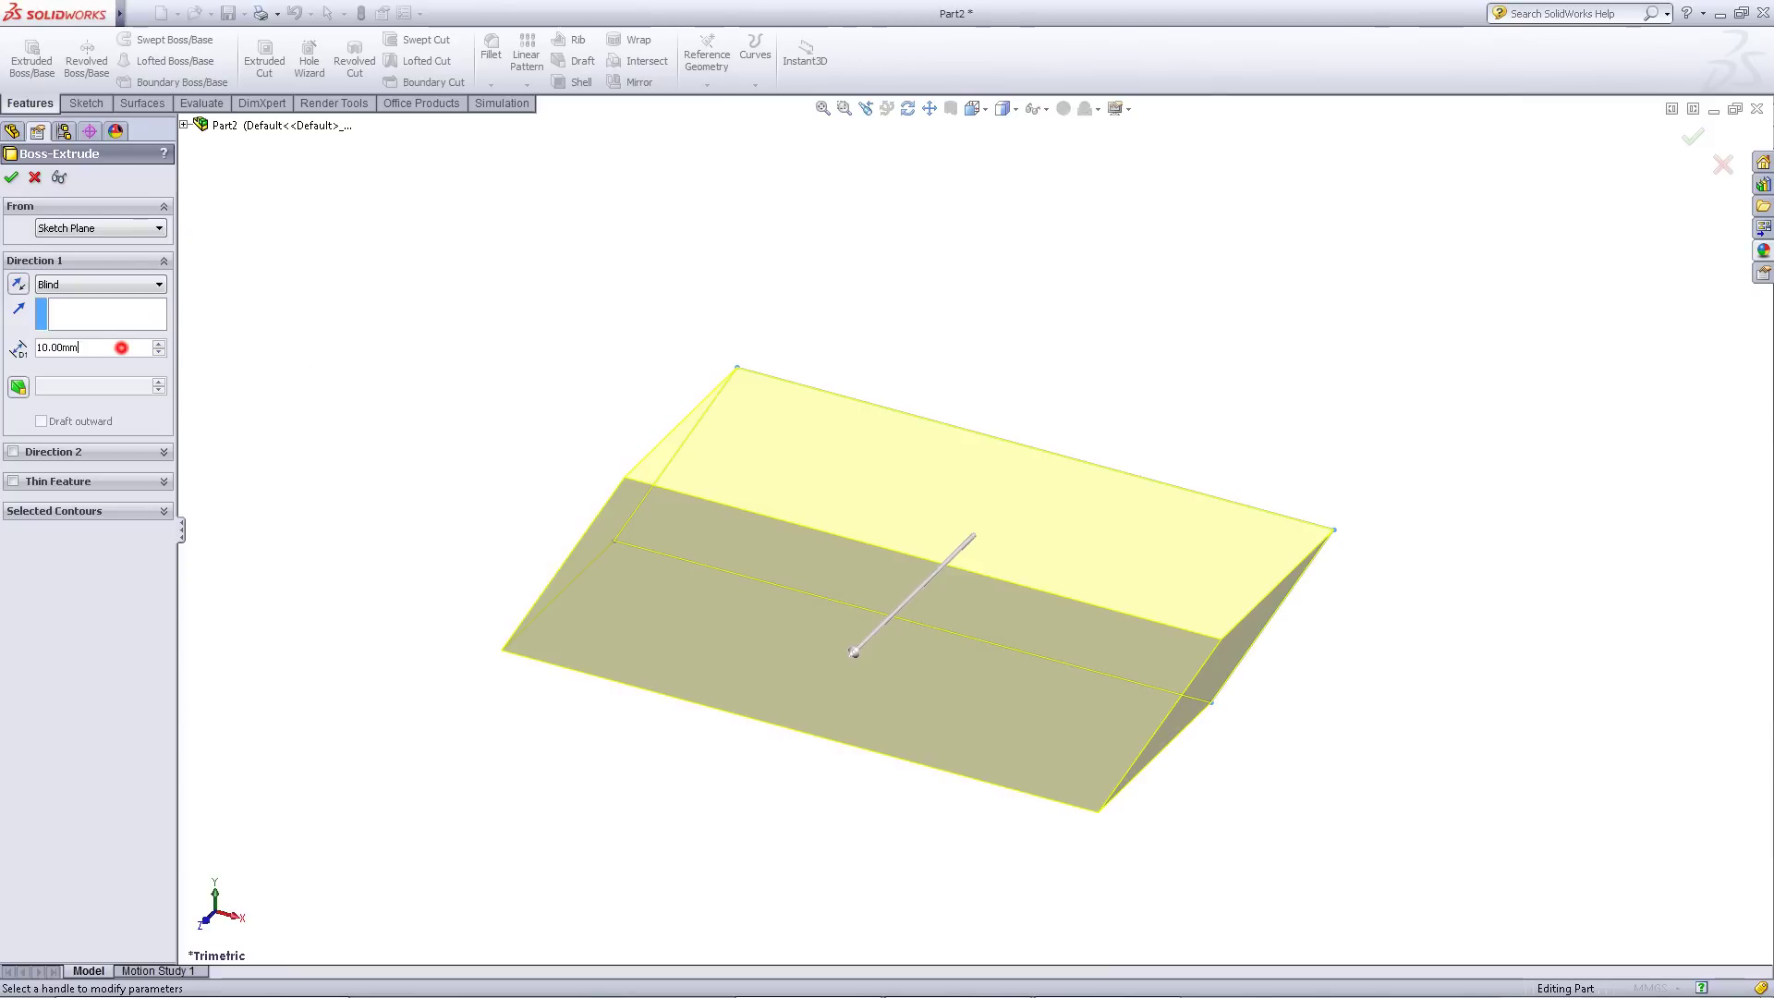
pyautogui.doubleClick(121, 347)
pyautogui.write('120')
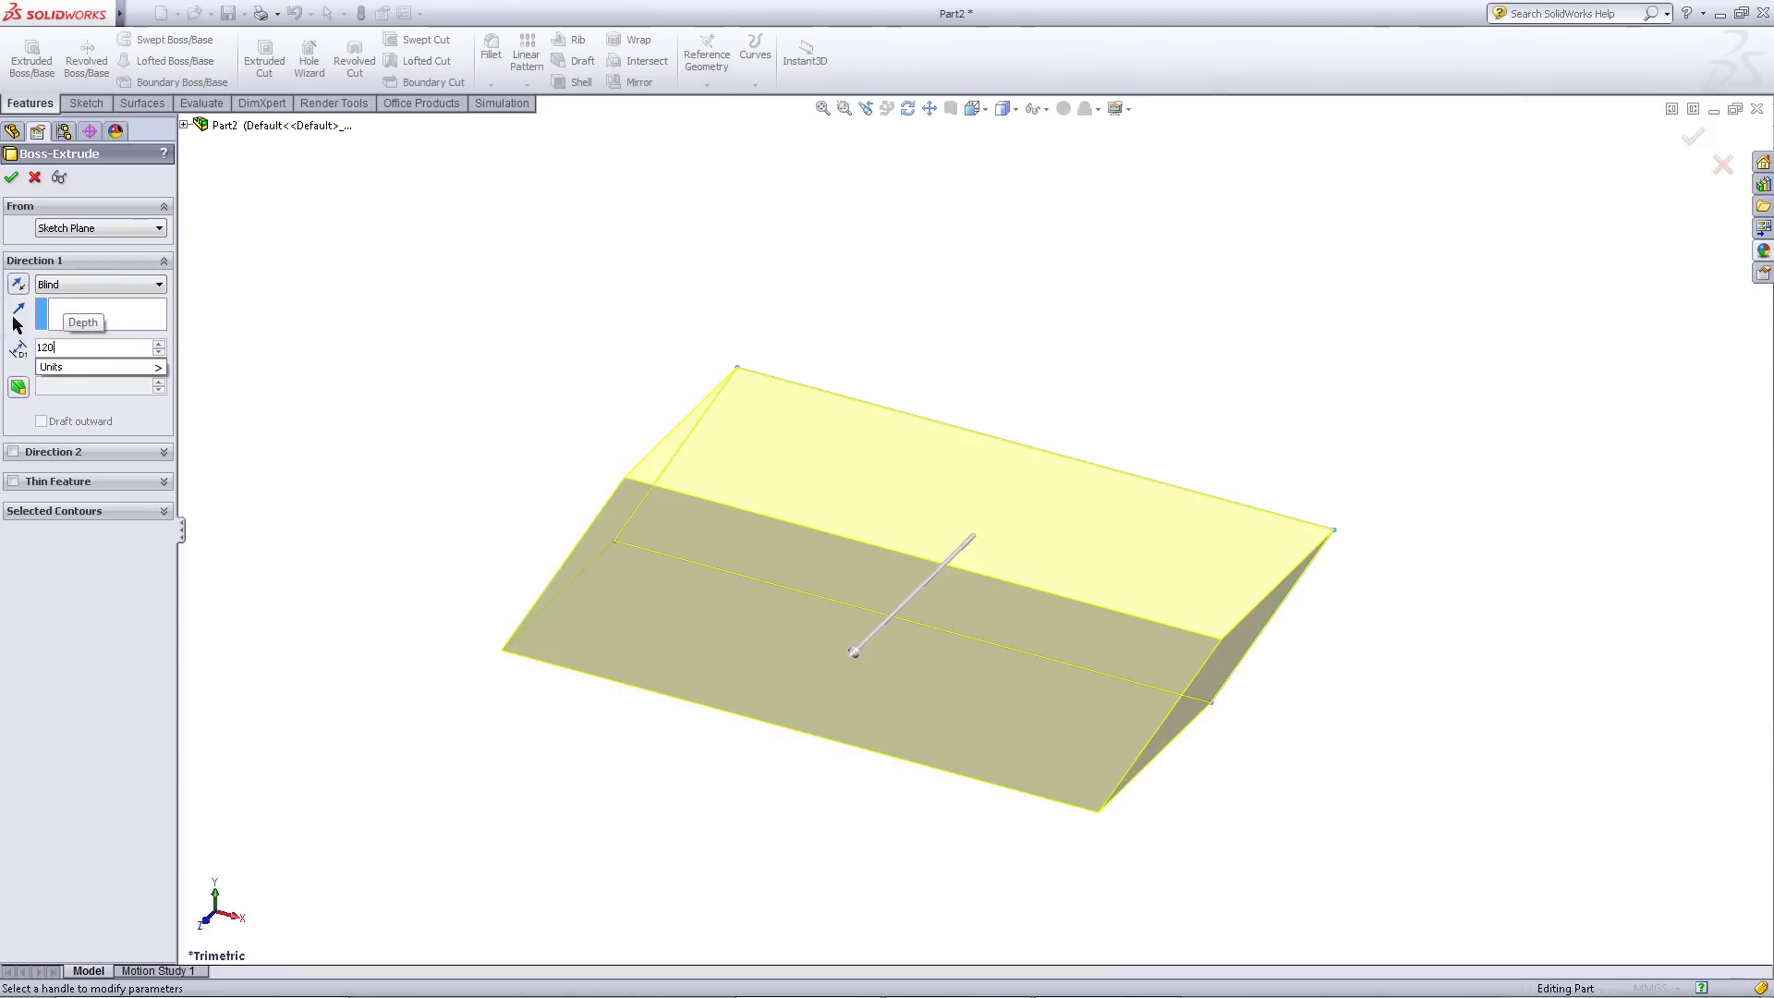
pyautogui.click(80, 285)
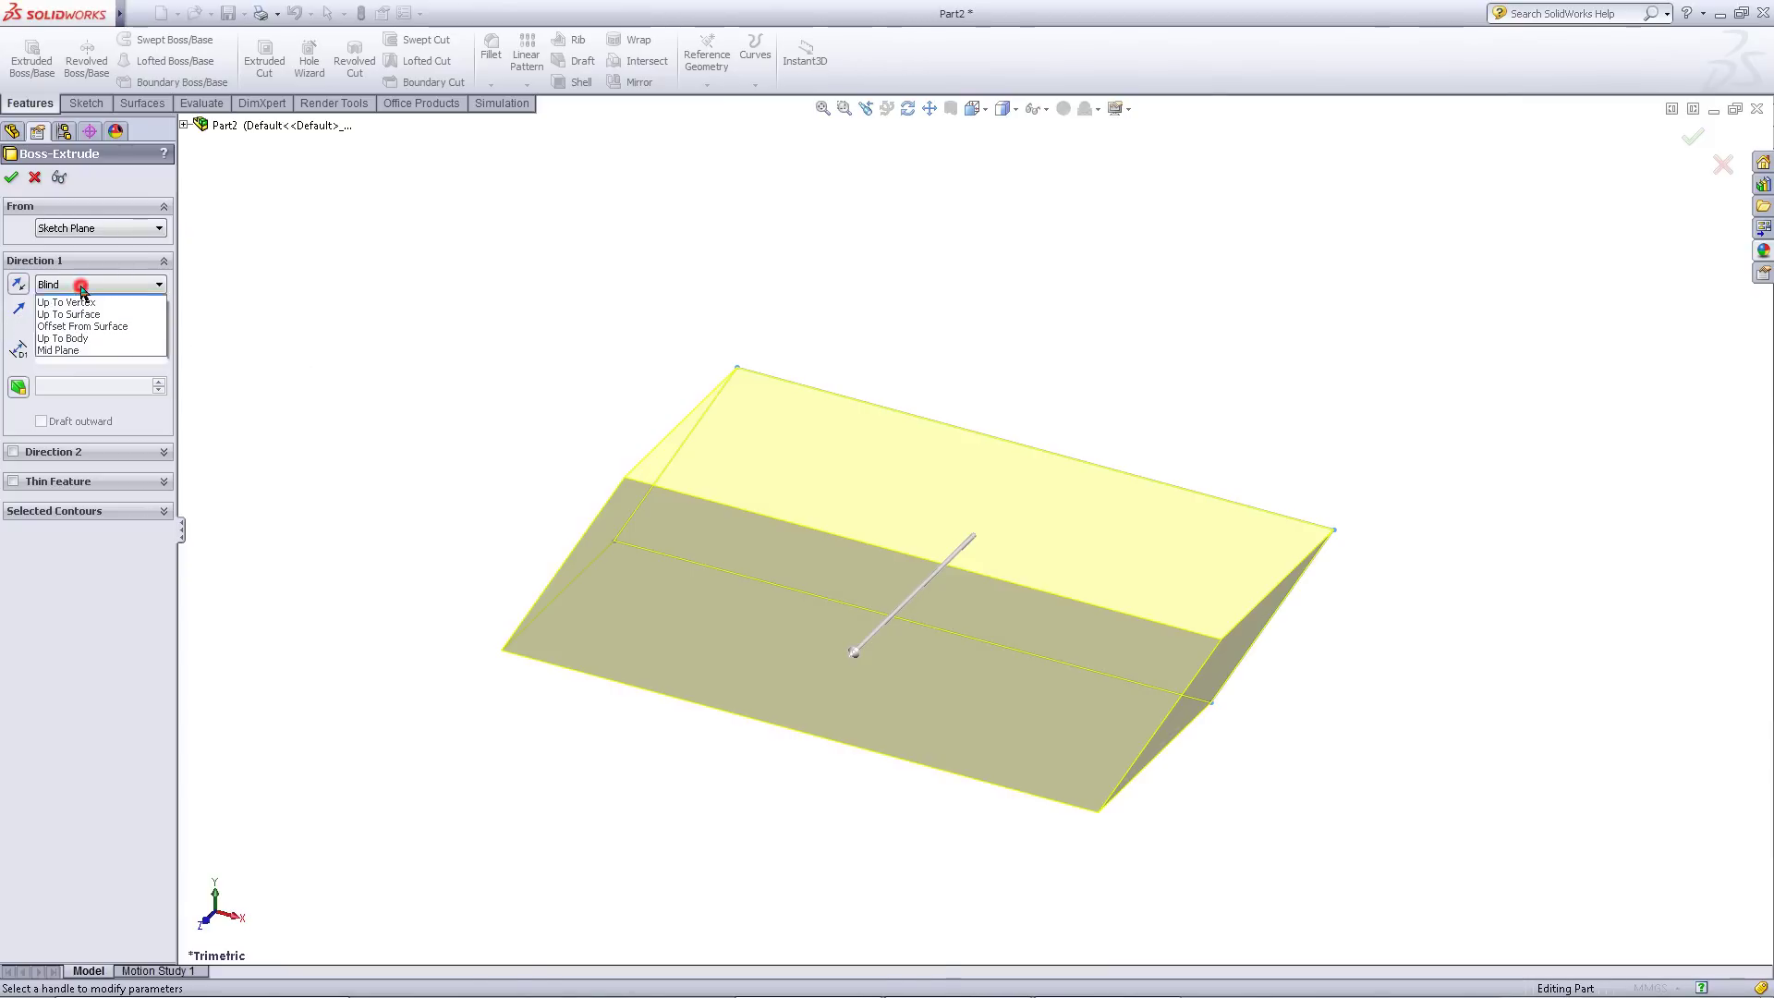
pyautogui.click(96, 363)
pyautogui.press('f')
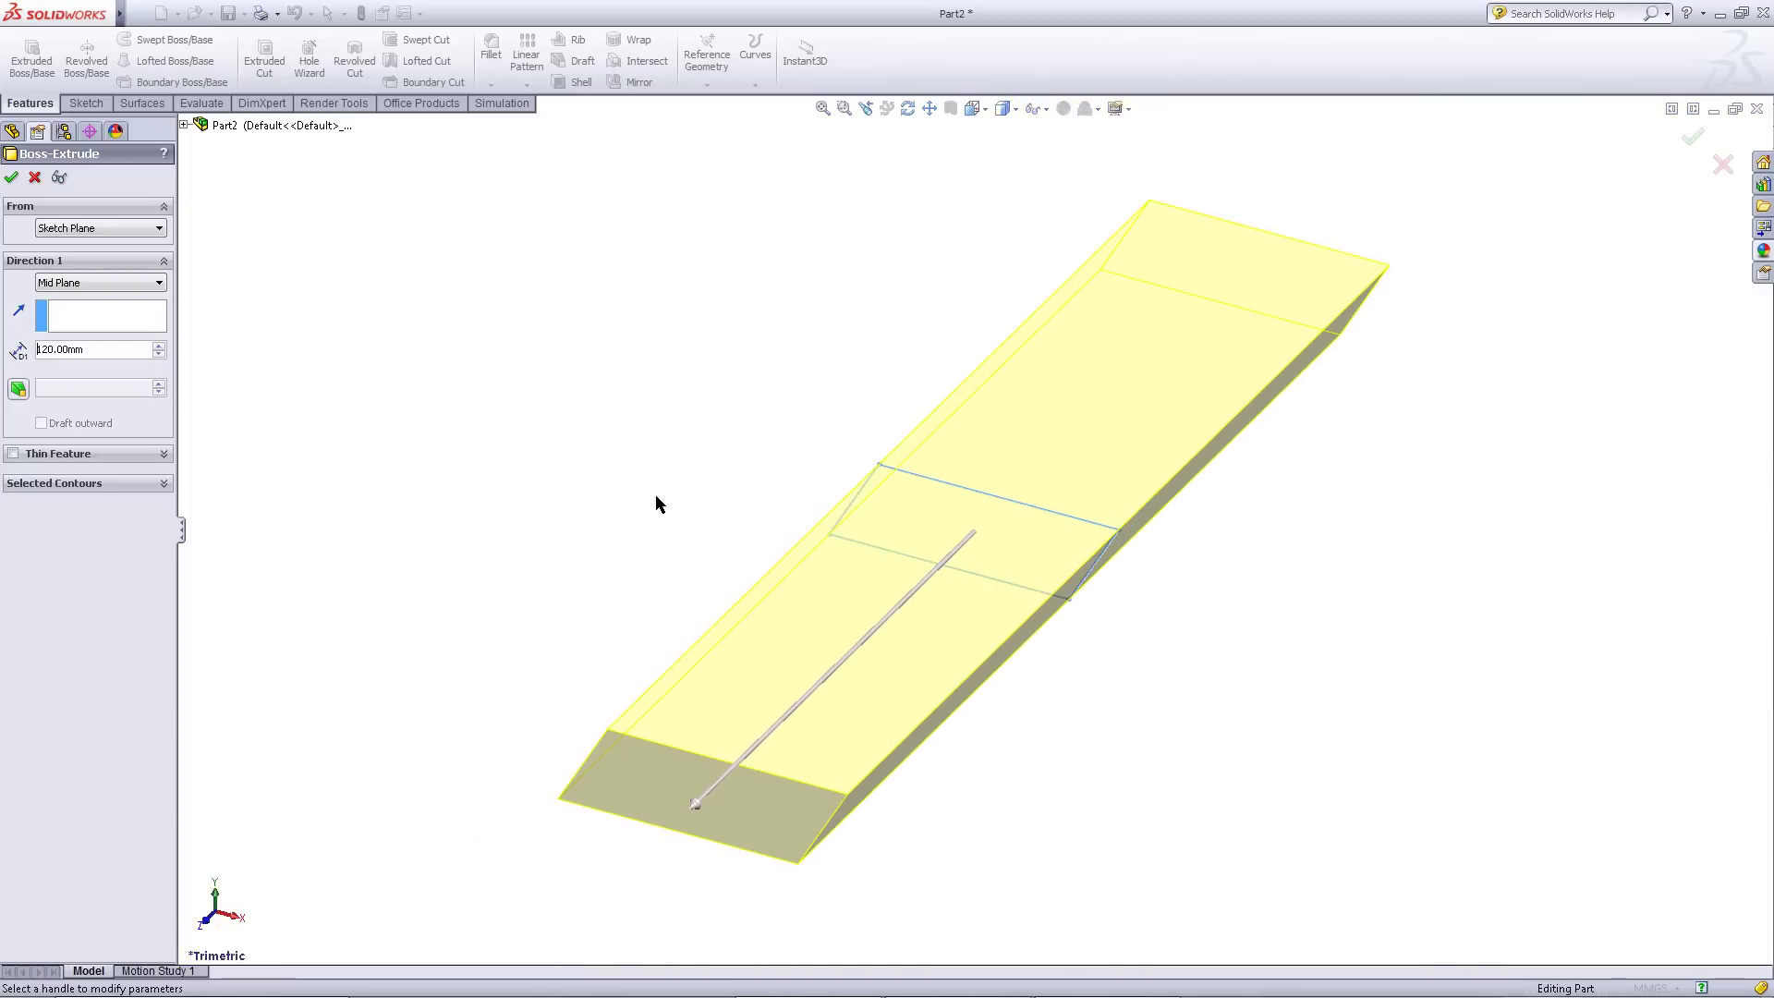
pyautogui.moveTo(656, 495); pyautogui.dragTo(606, 462, button='middle')
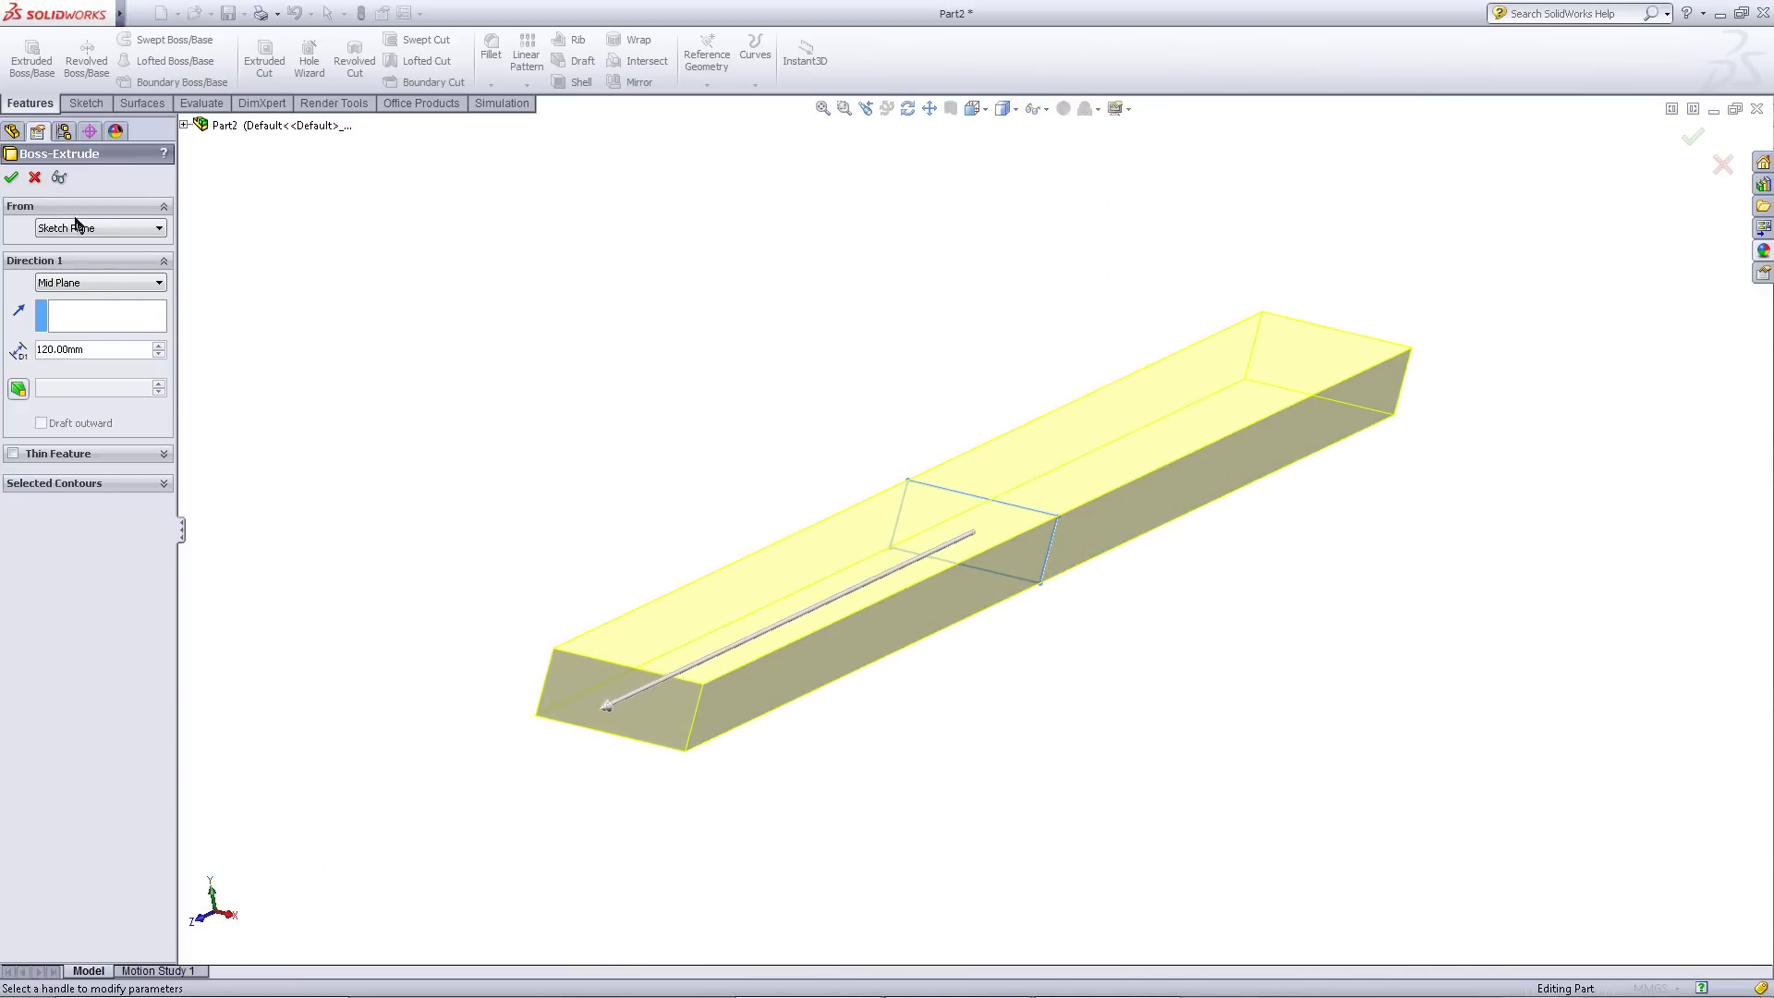
pyautogui.click(11, 180)
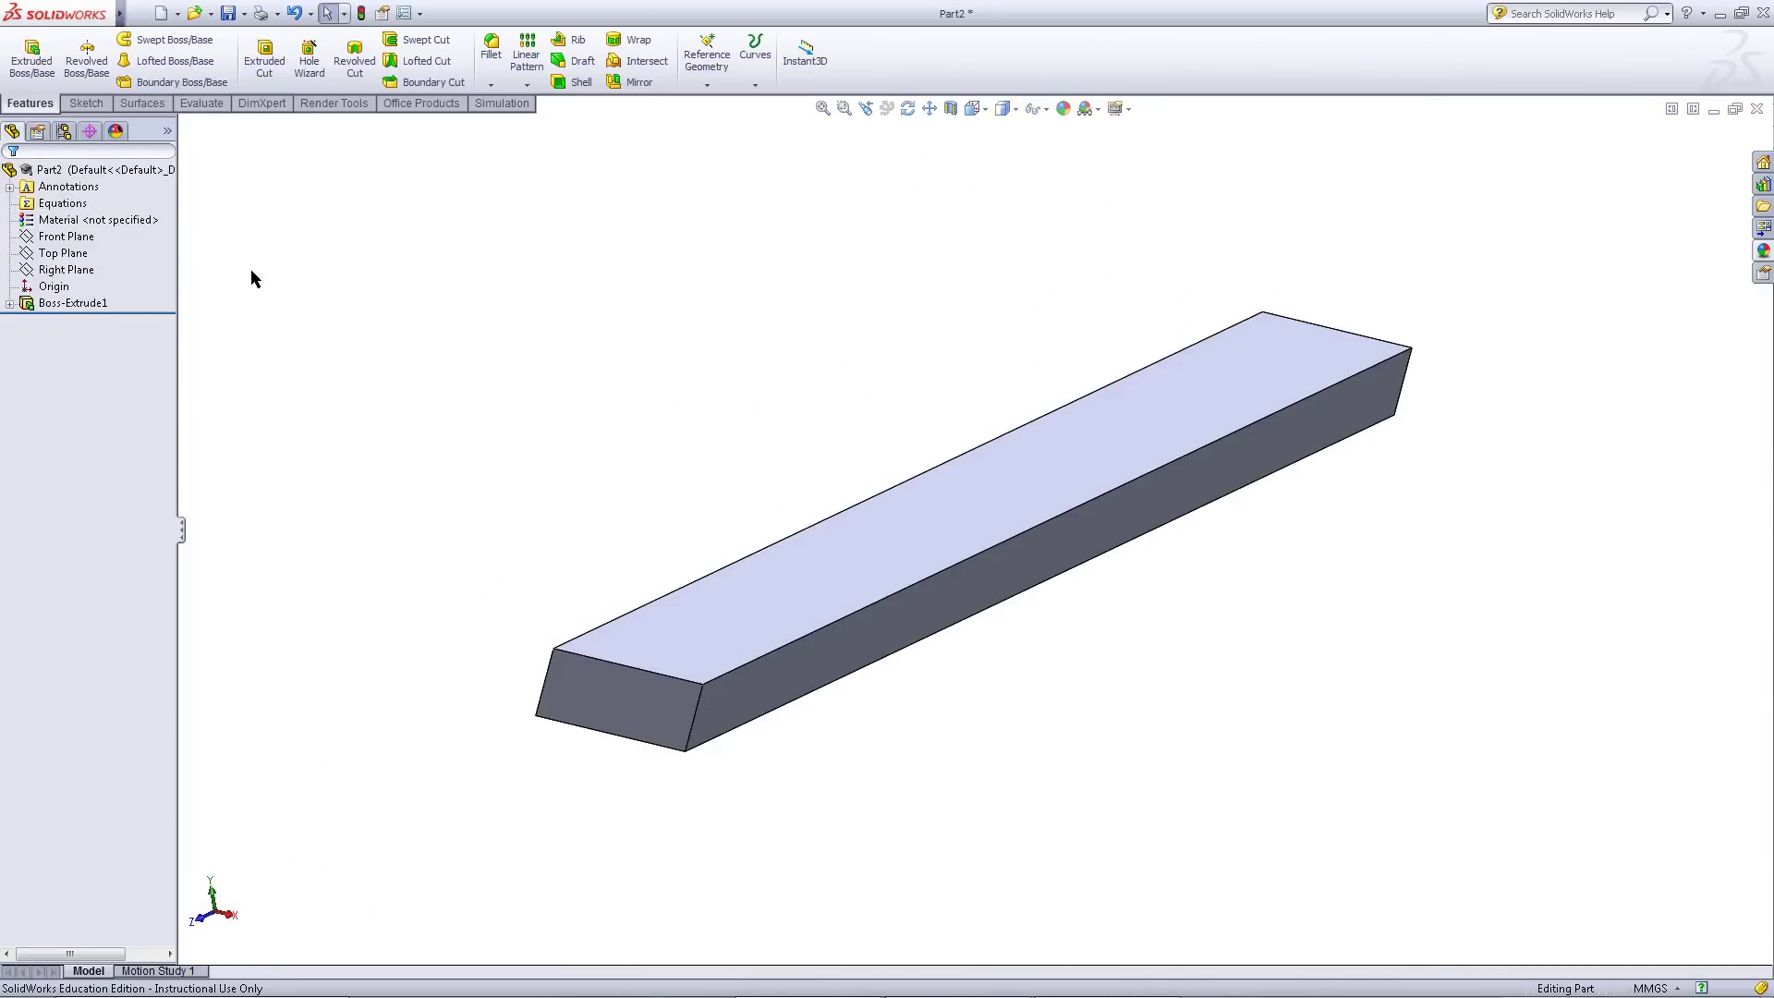
# Apply Oak from the Woods category of the material library to the part
pyautogui.rightClick(150, 221)
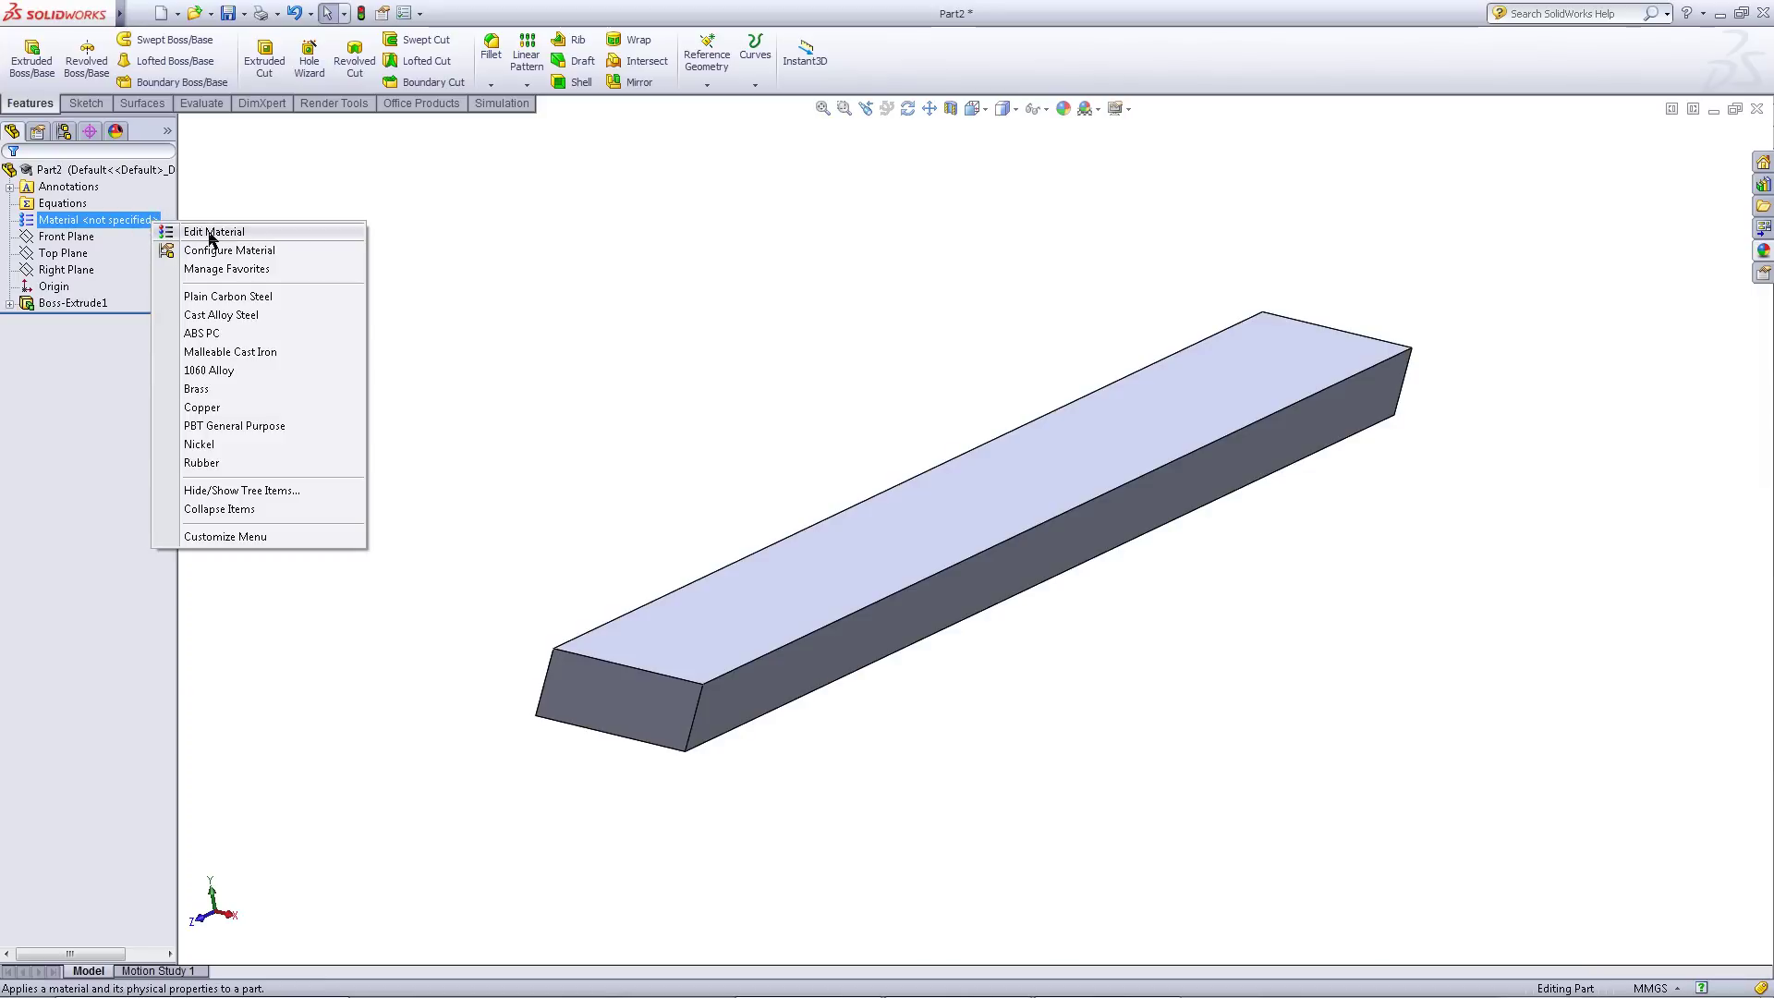
pyautogui.click(210, 232)
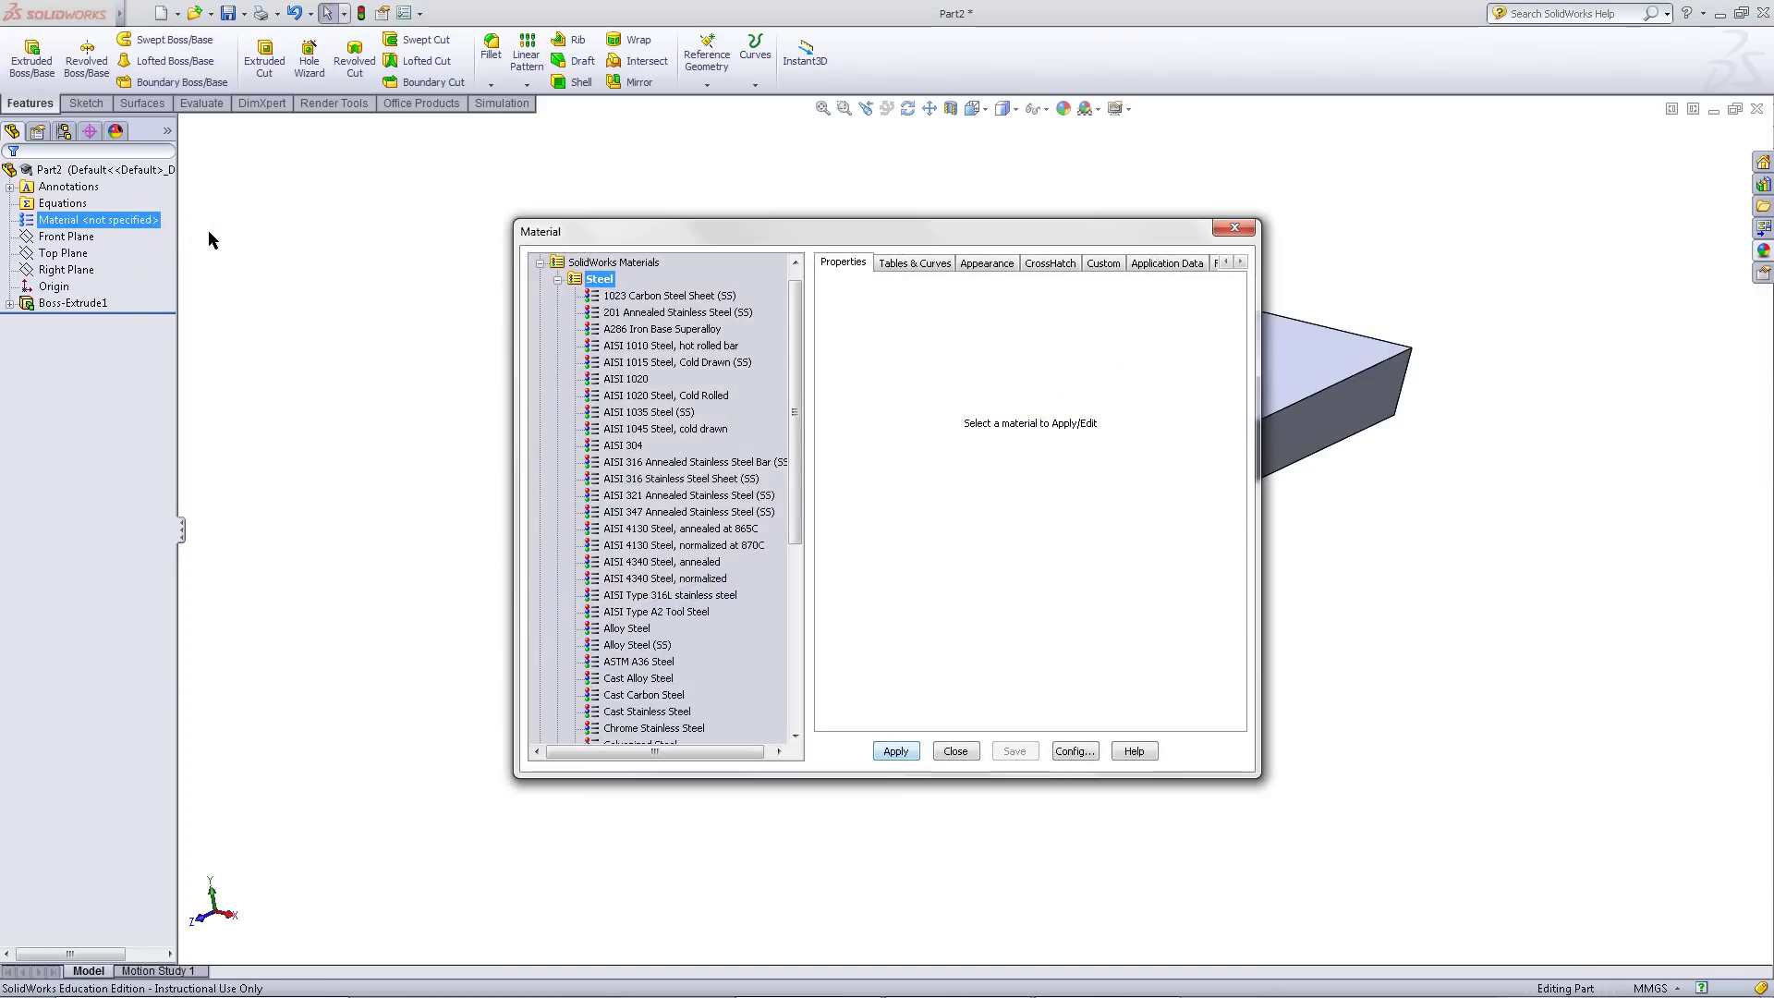
pyautogui.click(557, 279)
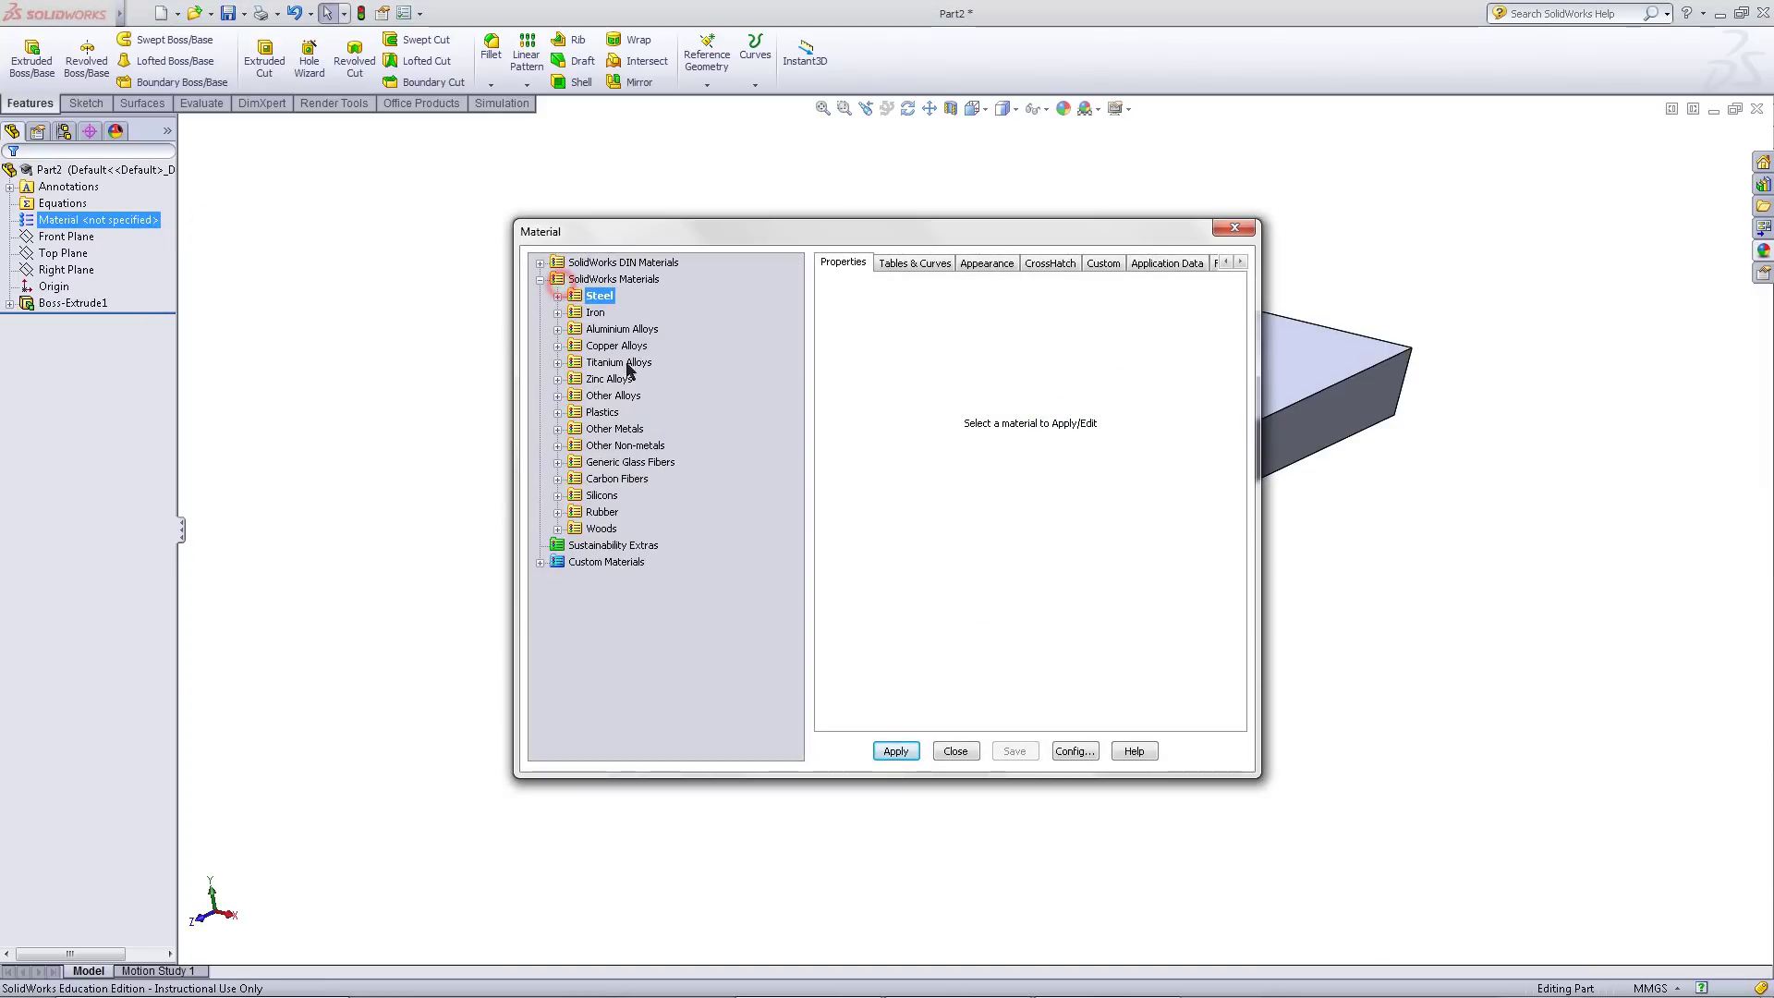
pyautogui.click(557, 530)
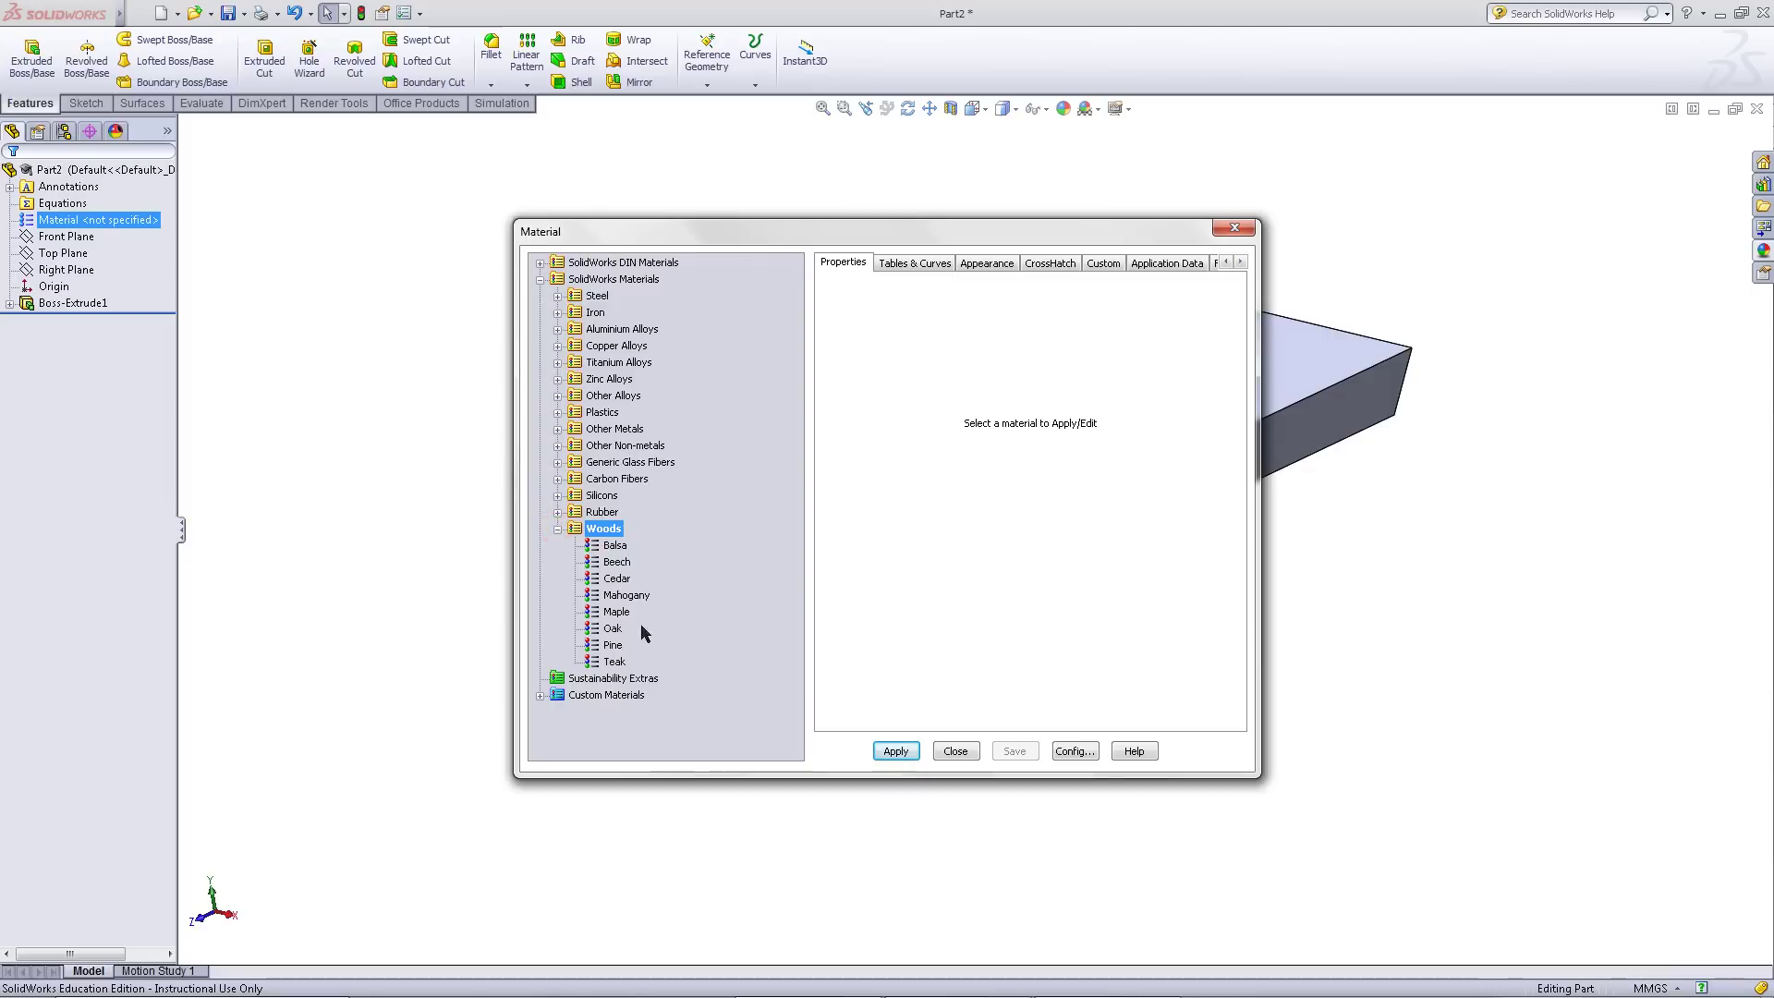
pyautogui.click(610, 629)
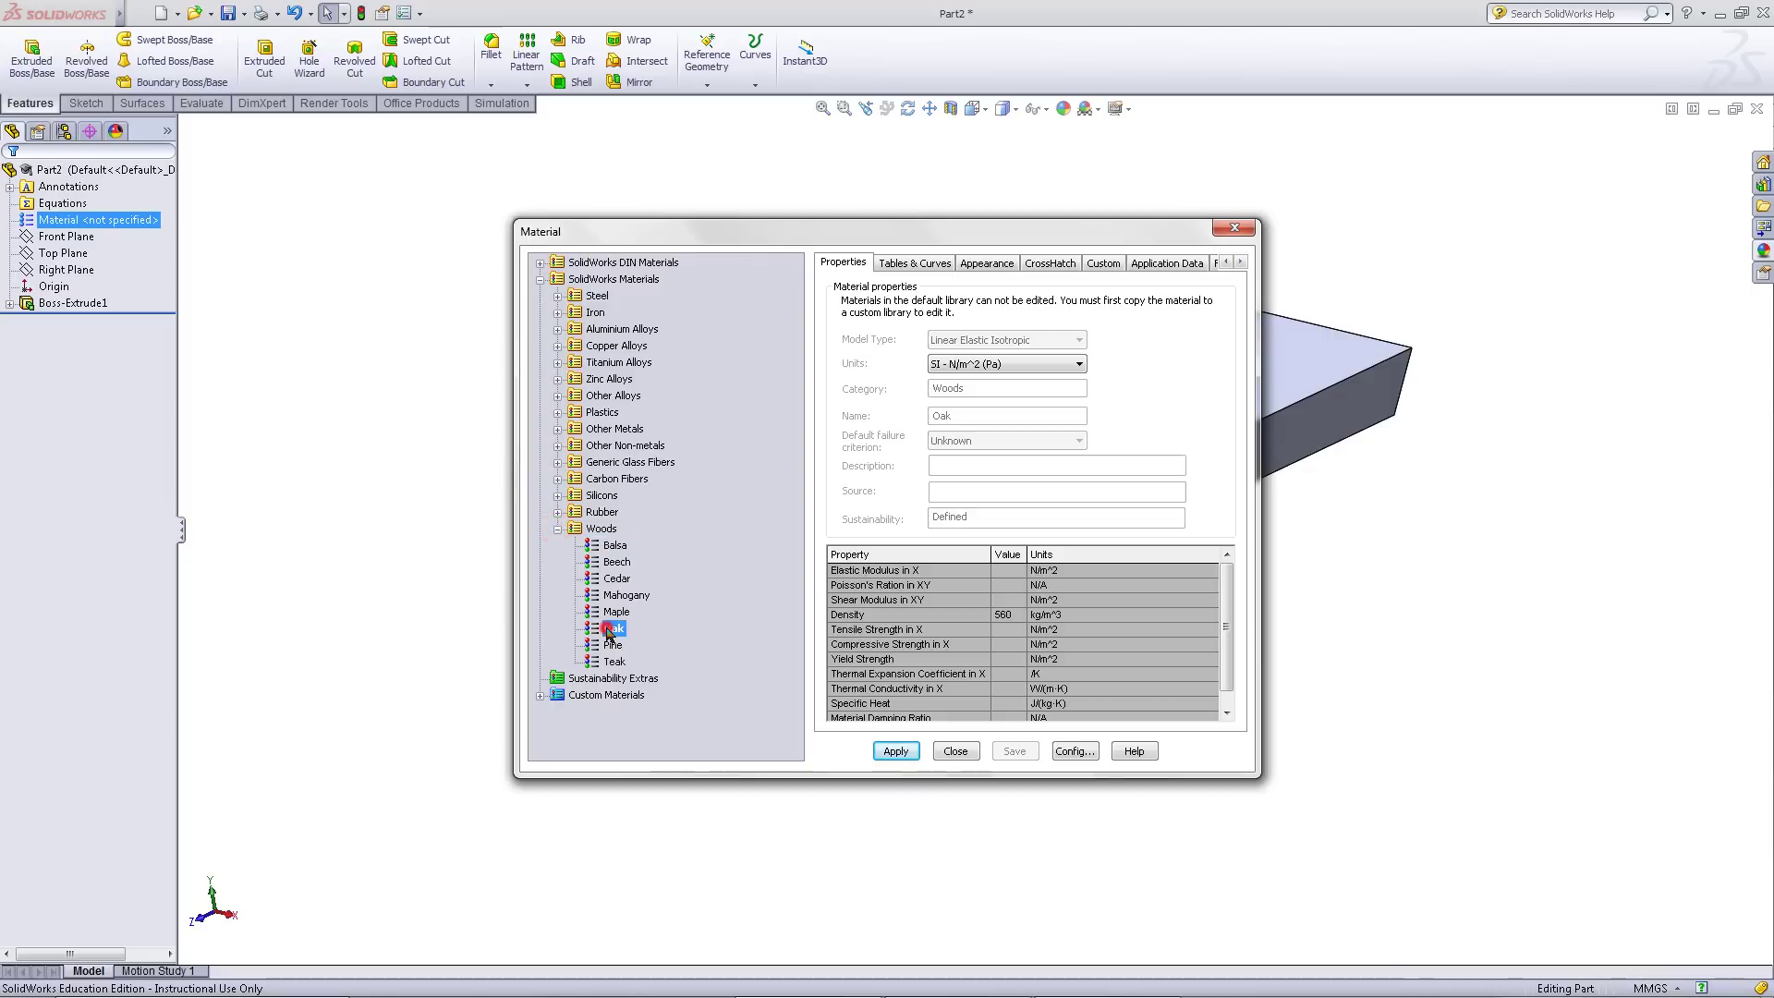
pyautogui.click(902, 751)
pyautogui.click(956, 751)
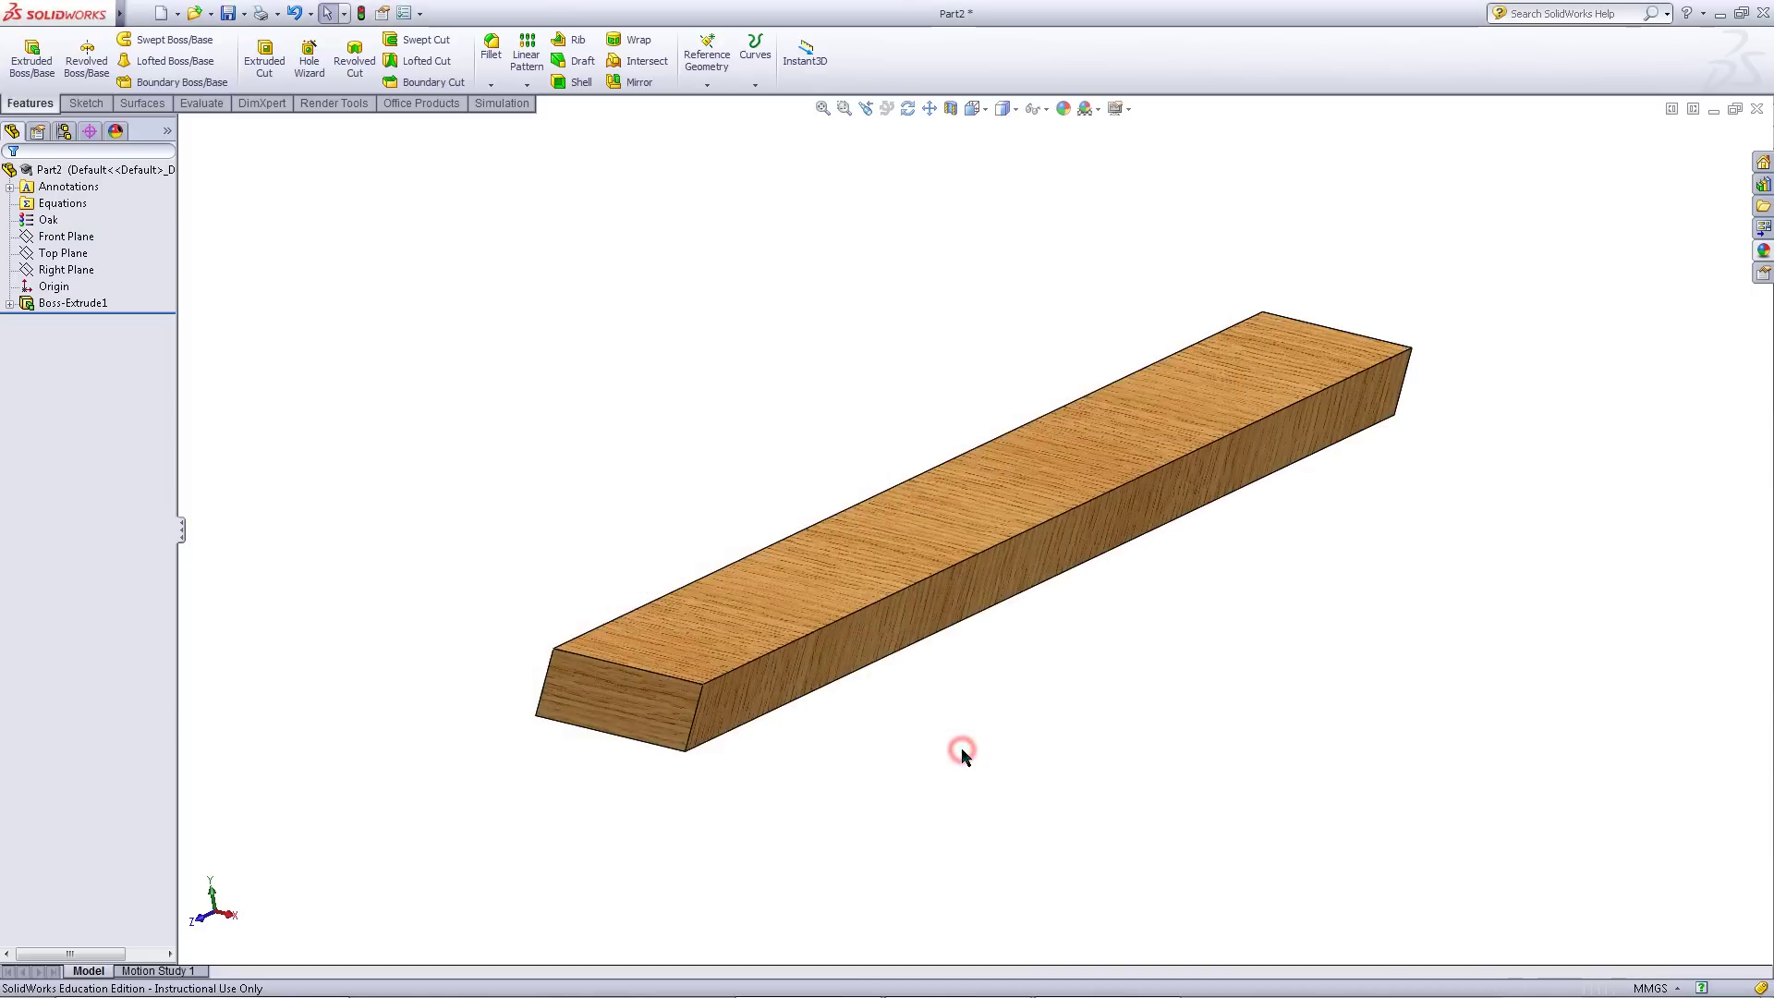
pyautogui.click(985, 781)
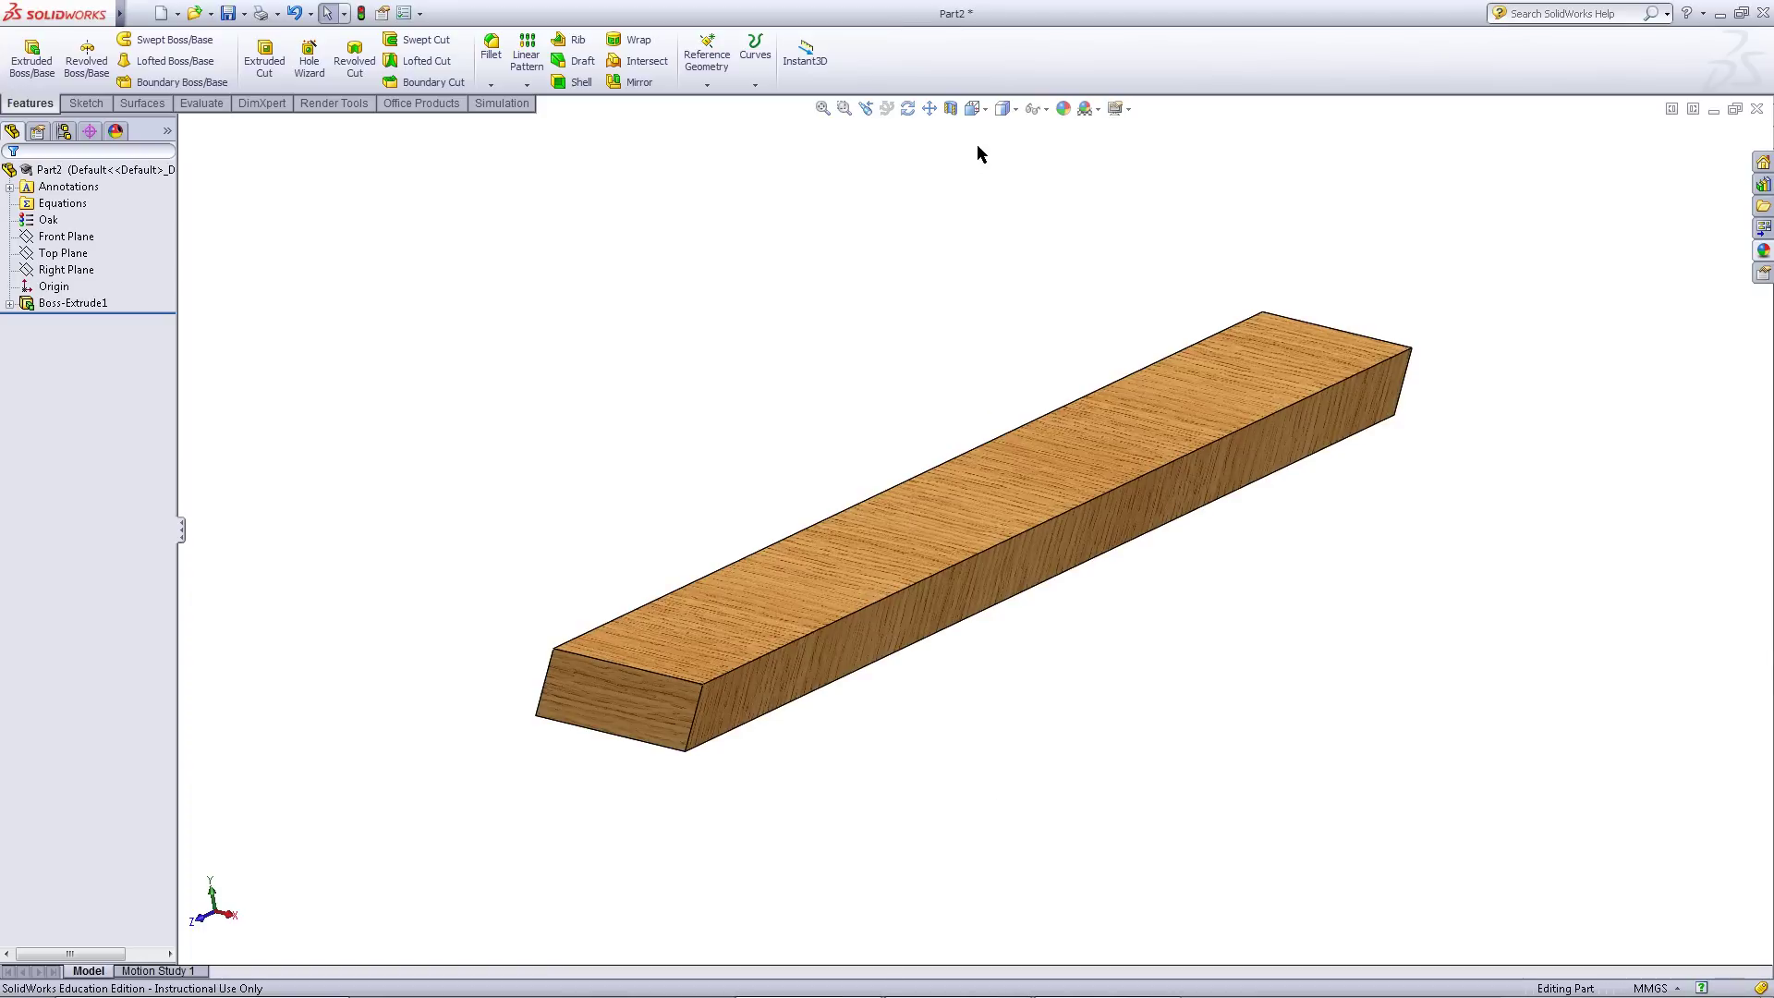
# In Top view, start a new sketch on the slab's top face for drawing circles
pyautogui.click(975, 108)
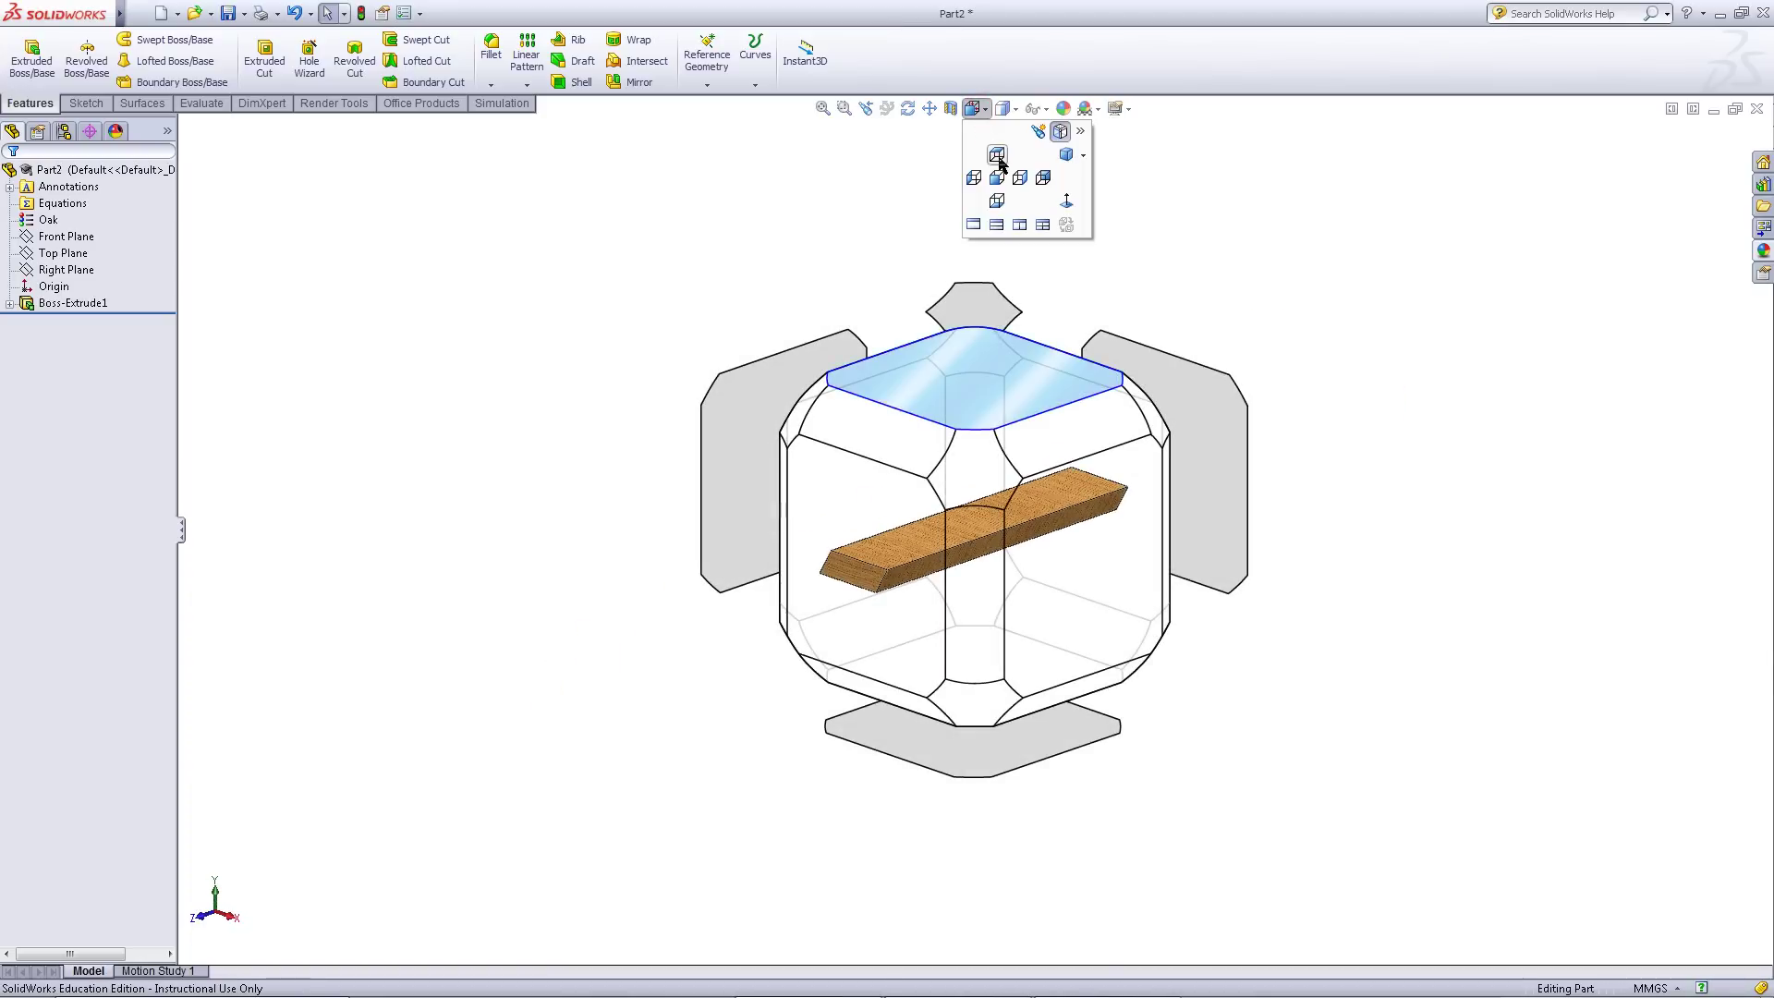
pyautogui.click(999, 159)
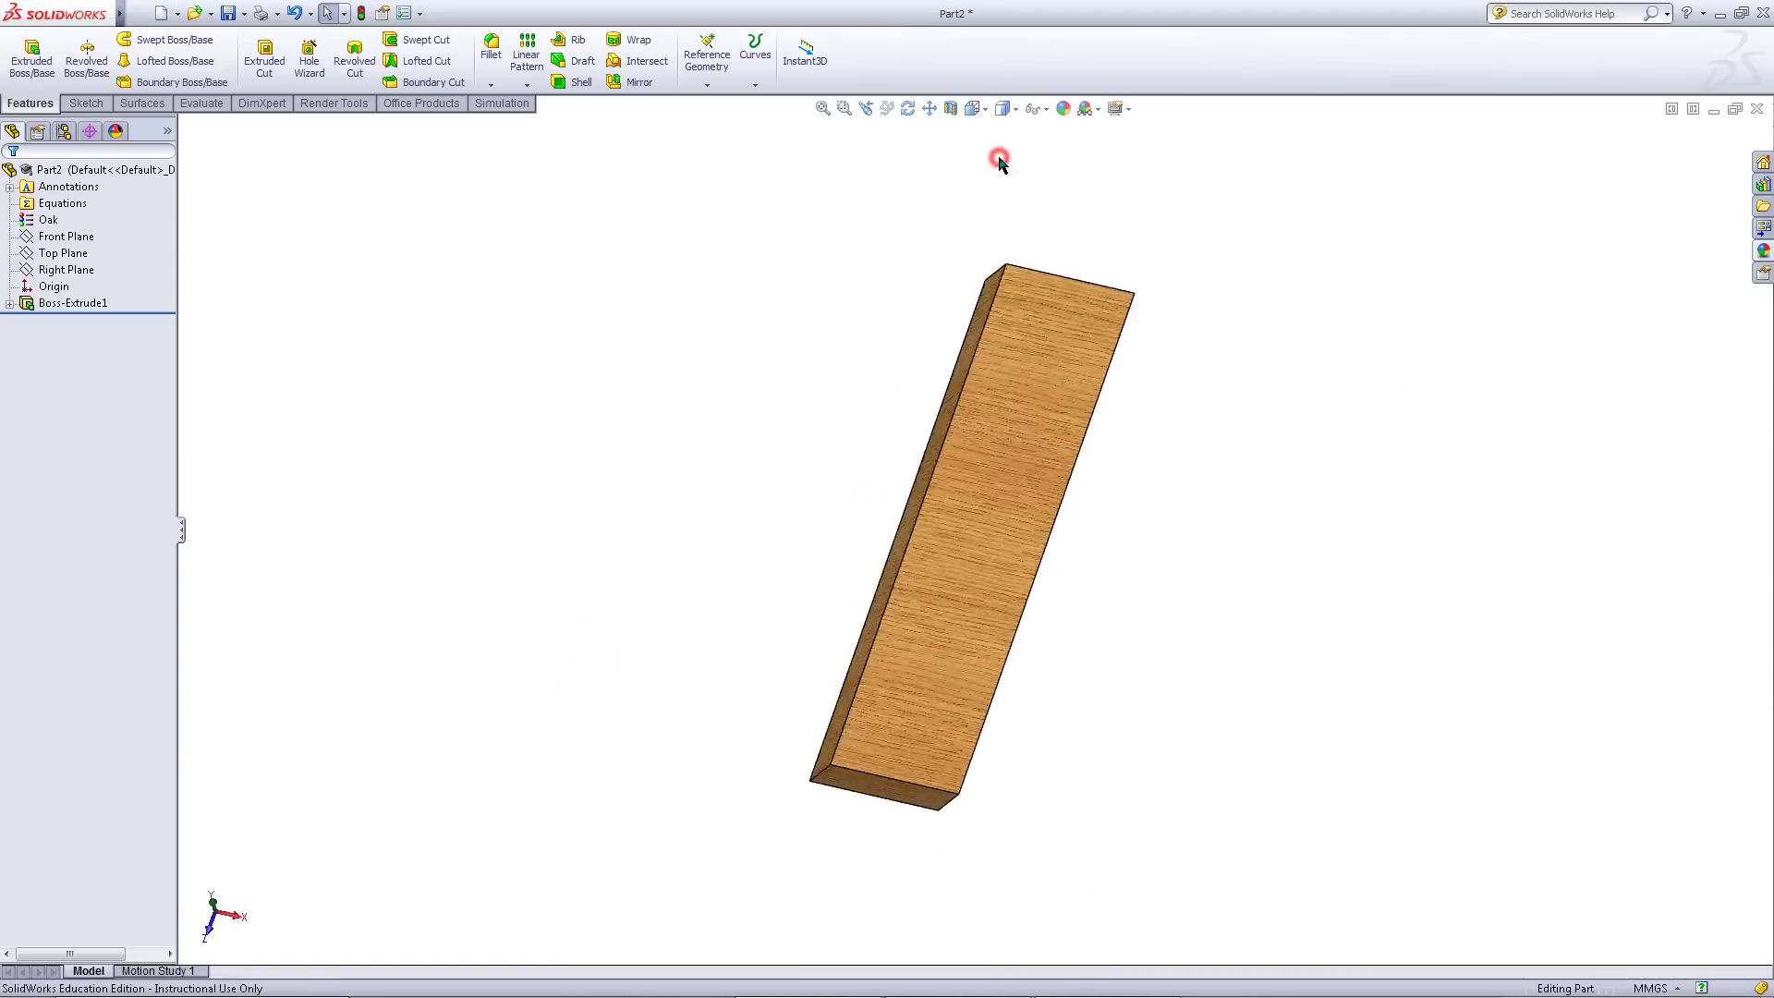
pyautogui.click(990, 367)
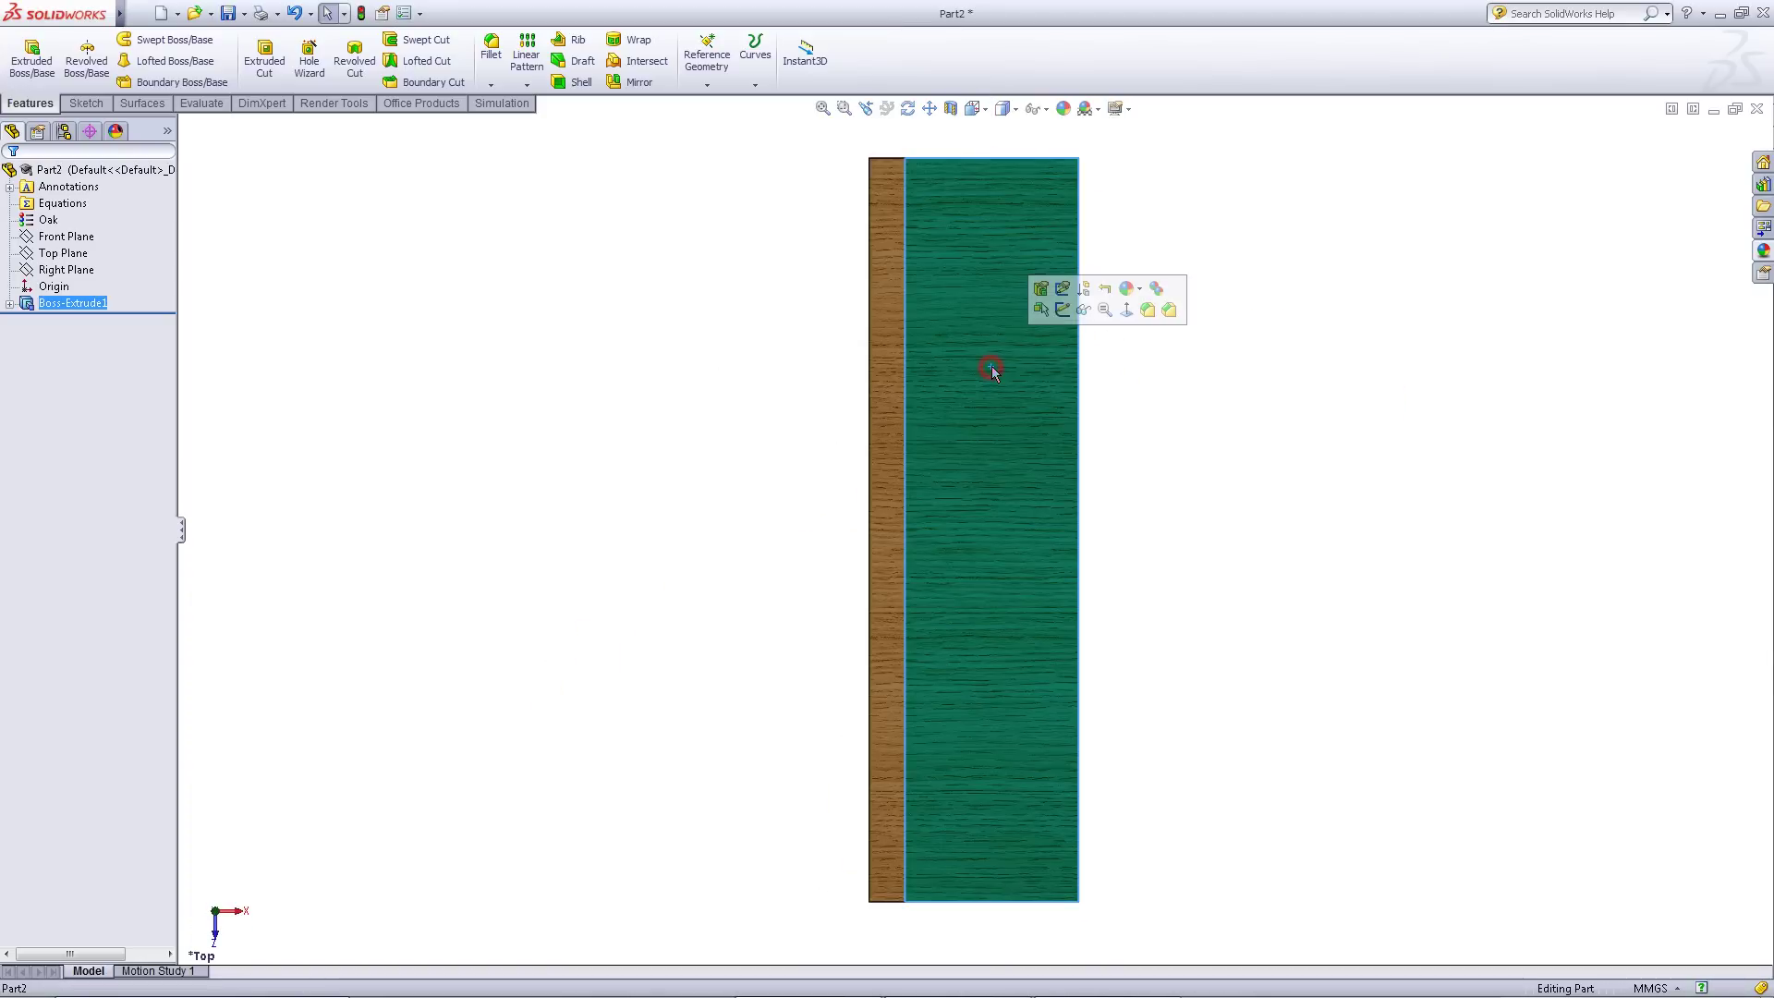
pyautogui.click(1062, 309)
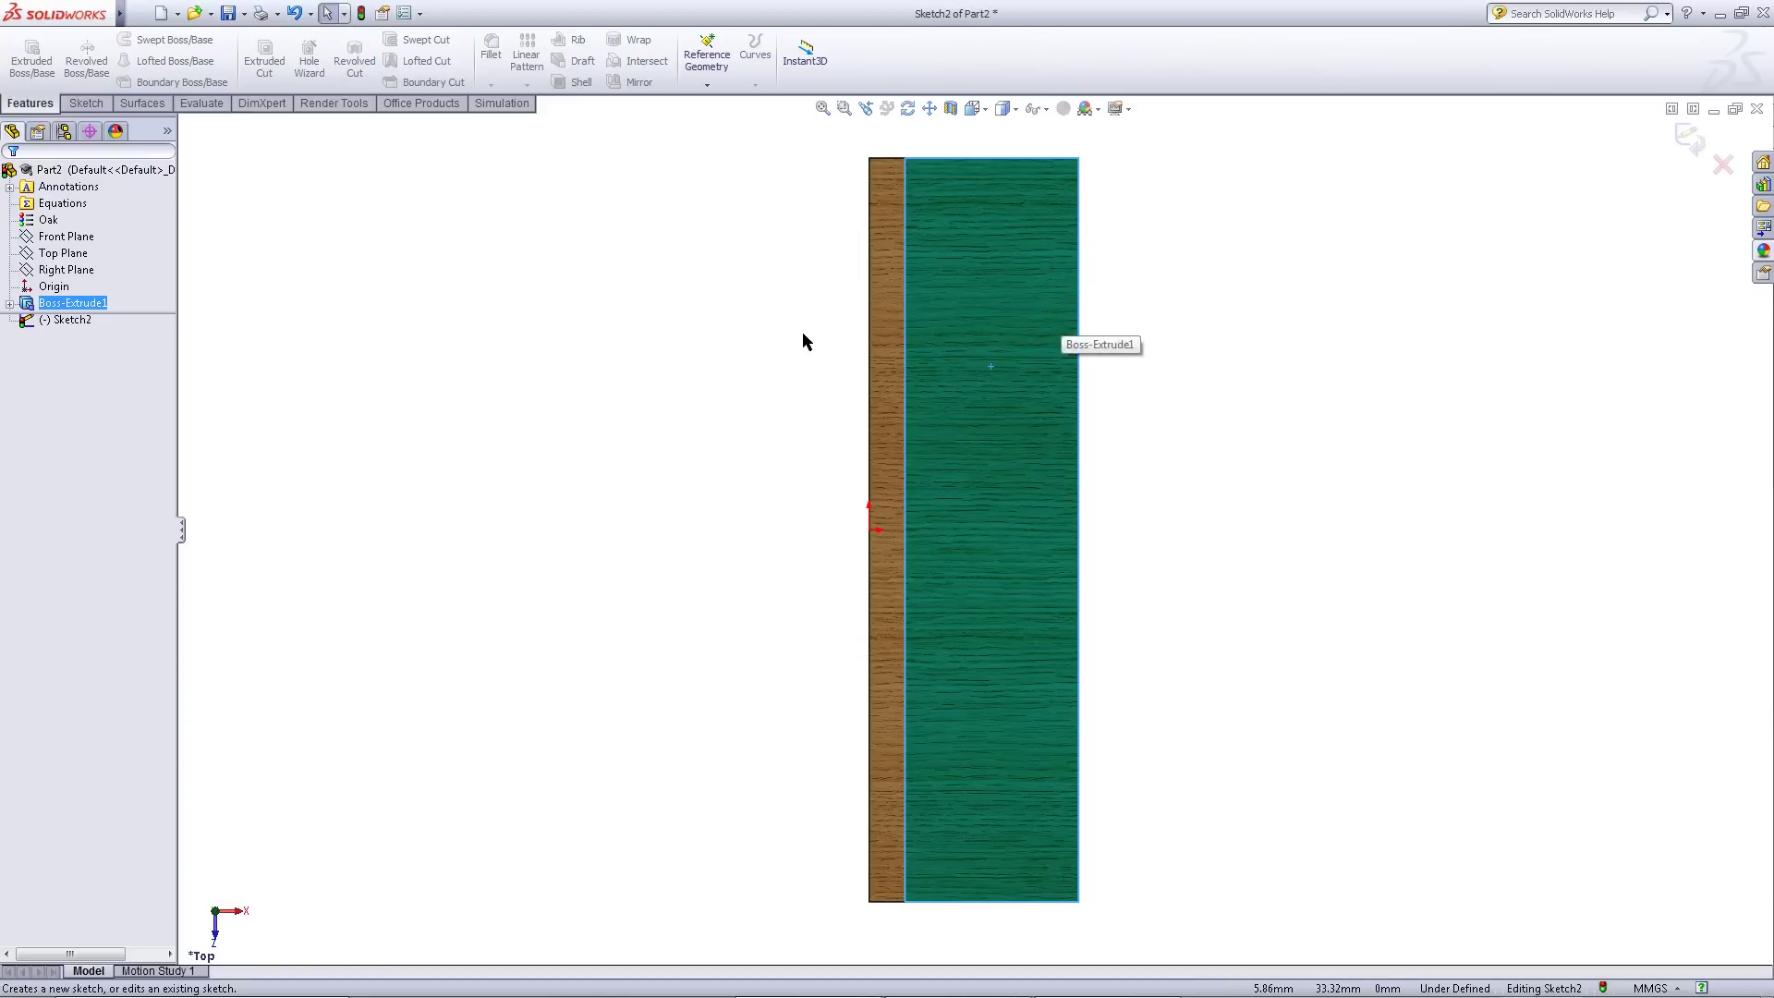
pyautogui.click(101, 104)
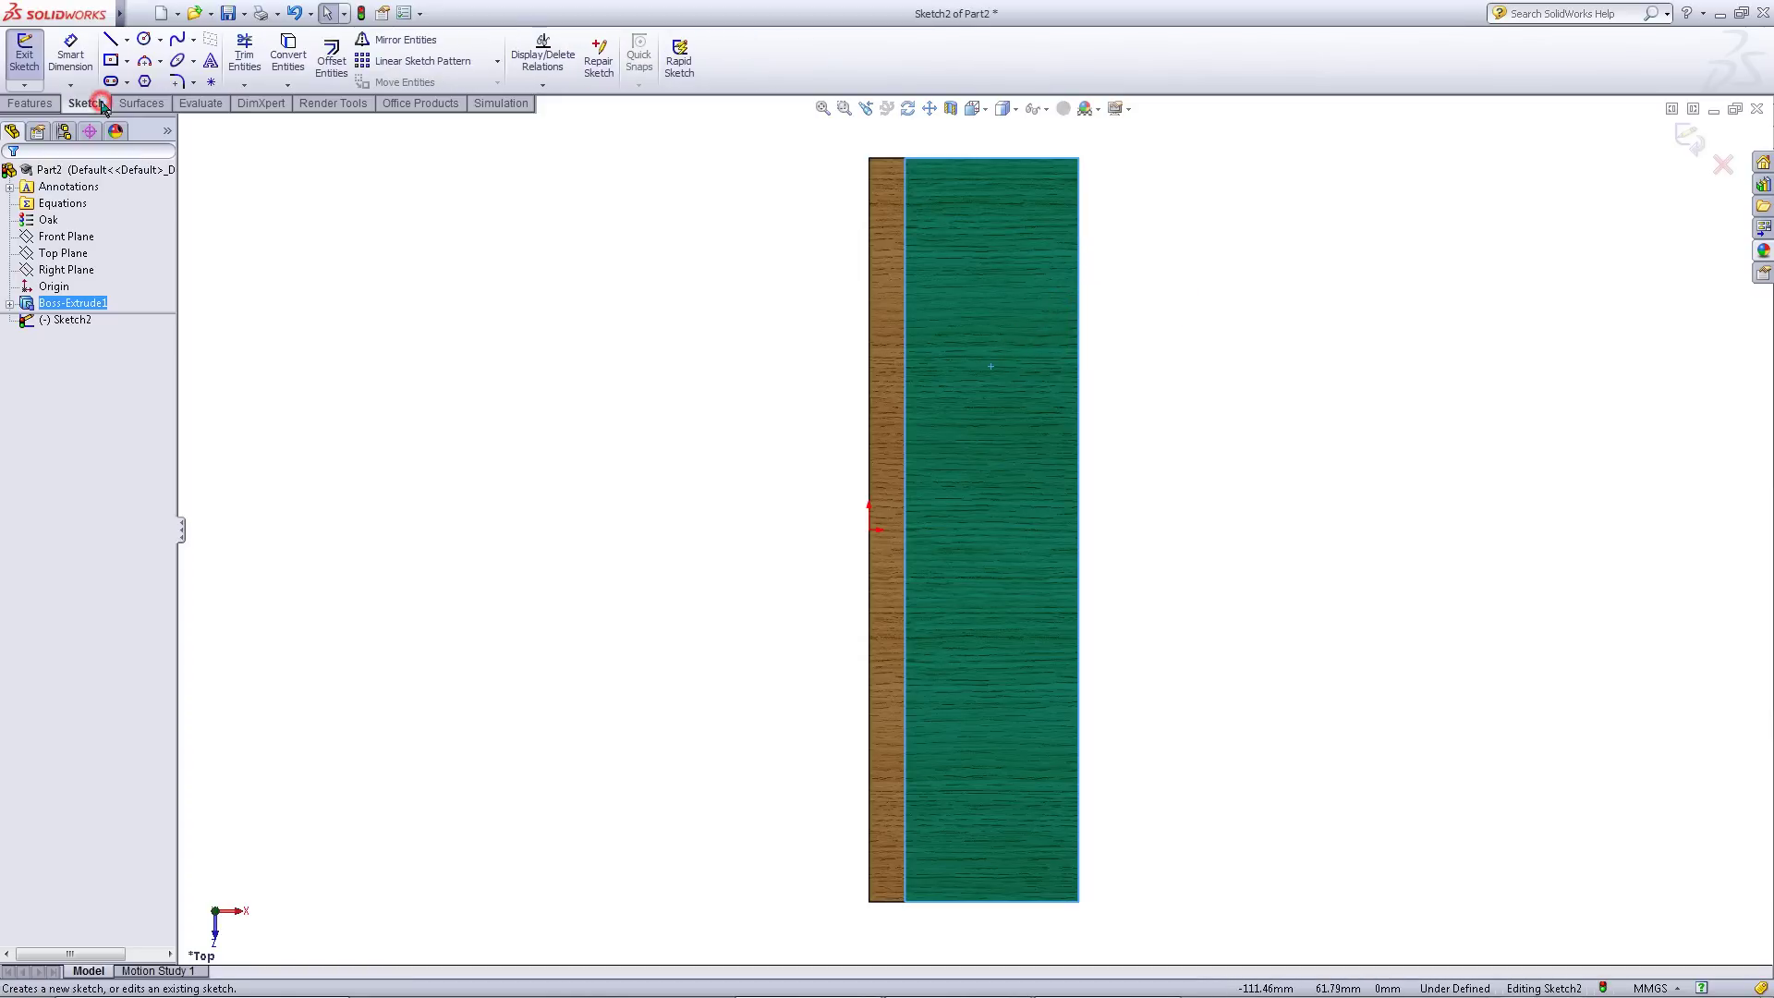
pyautogui.click(143, 39)
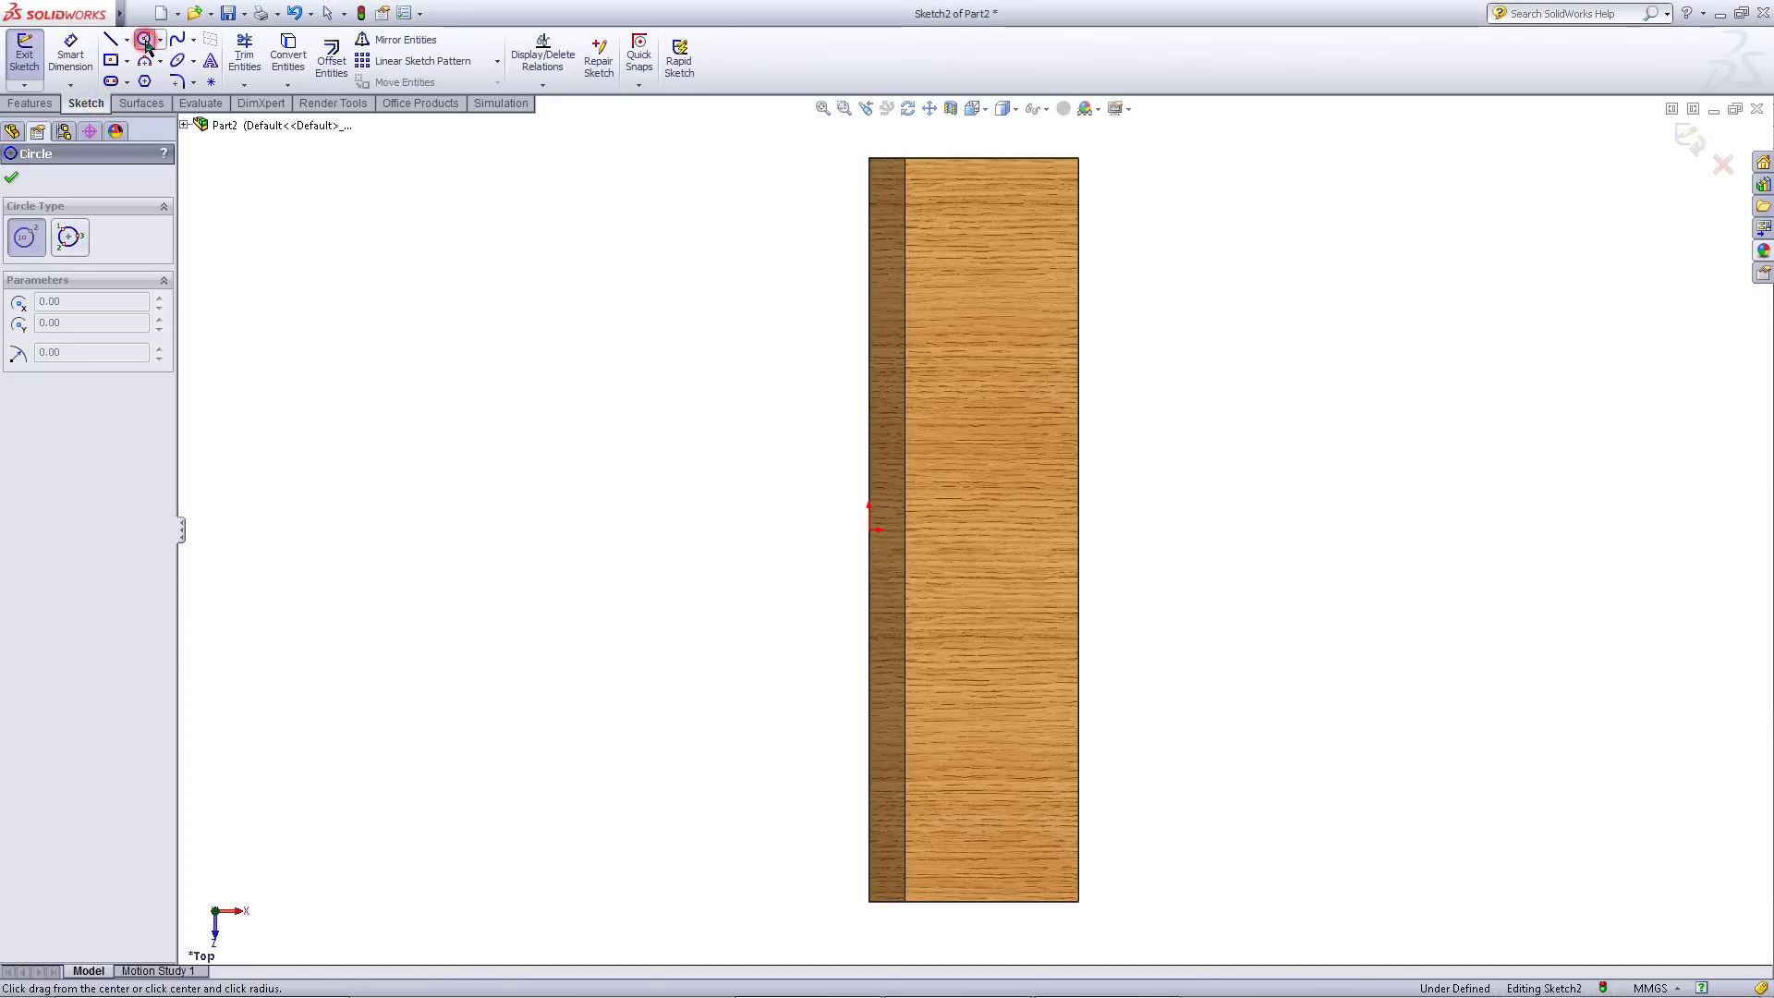
# Draw two small circles, one near each end of the slab
pyautogui.click(996, 824)
pyautogui.click(1017, 818)
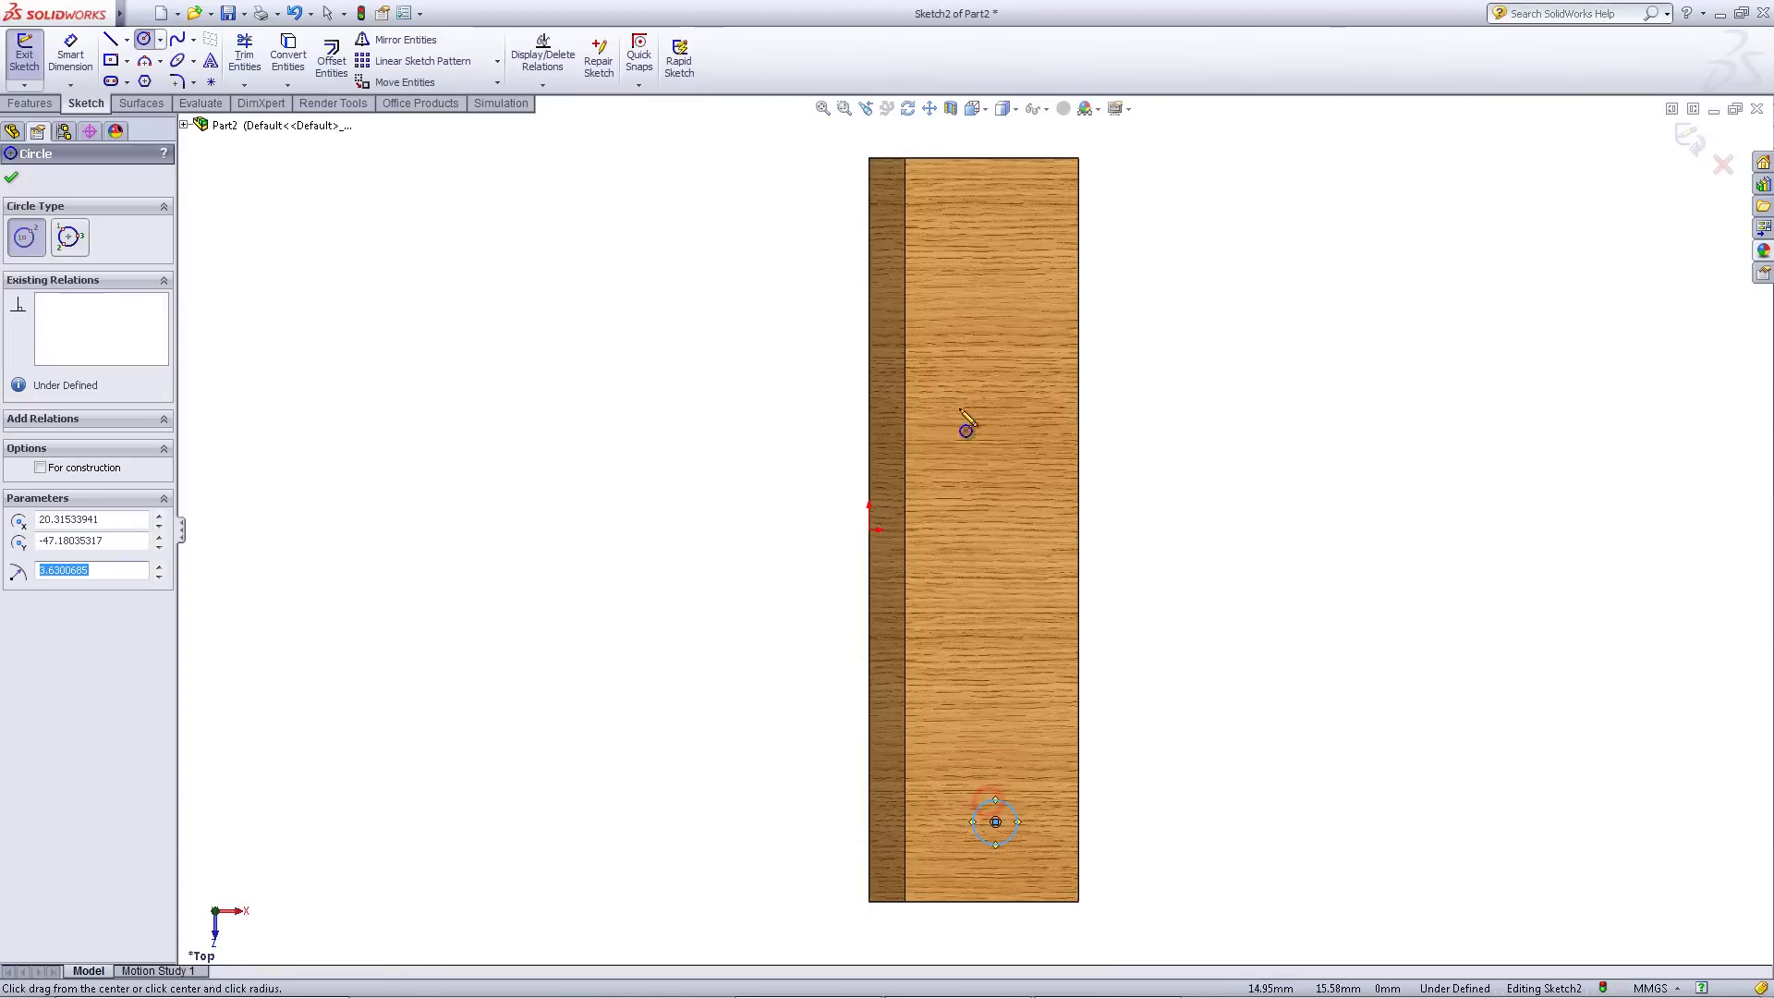
pyautogui.click(984, 226)
pyautogui.click(1004, 220)
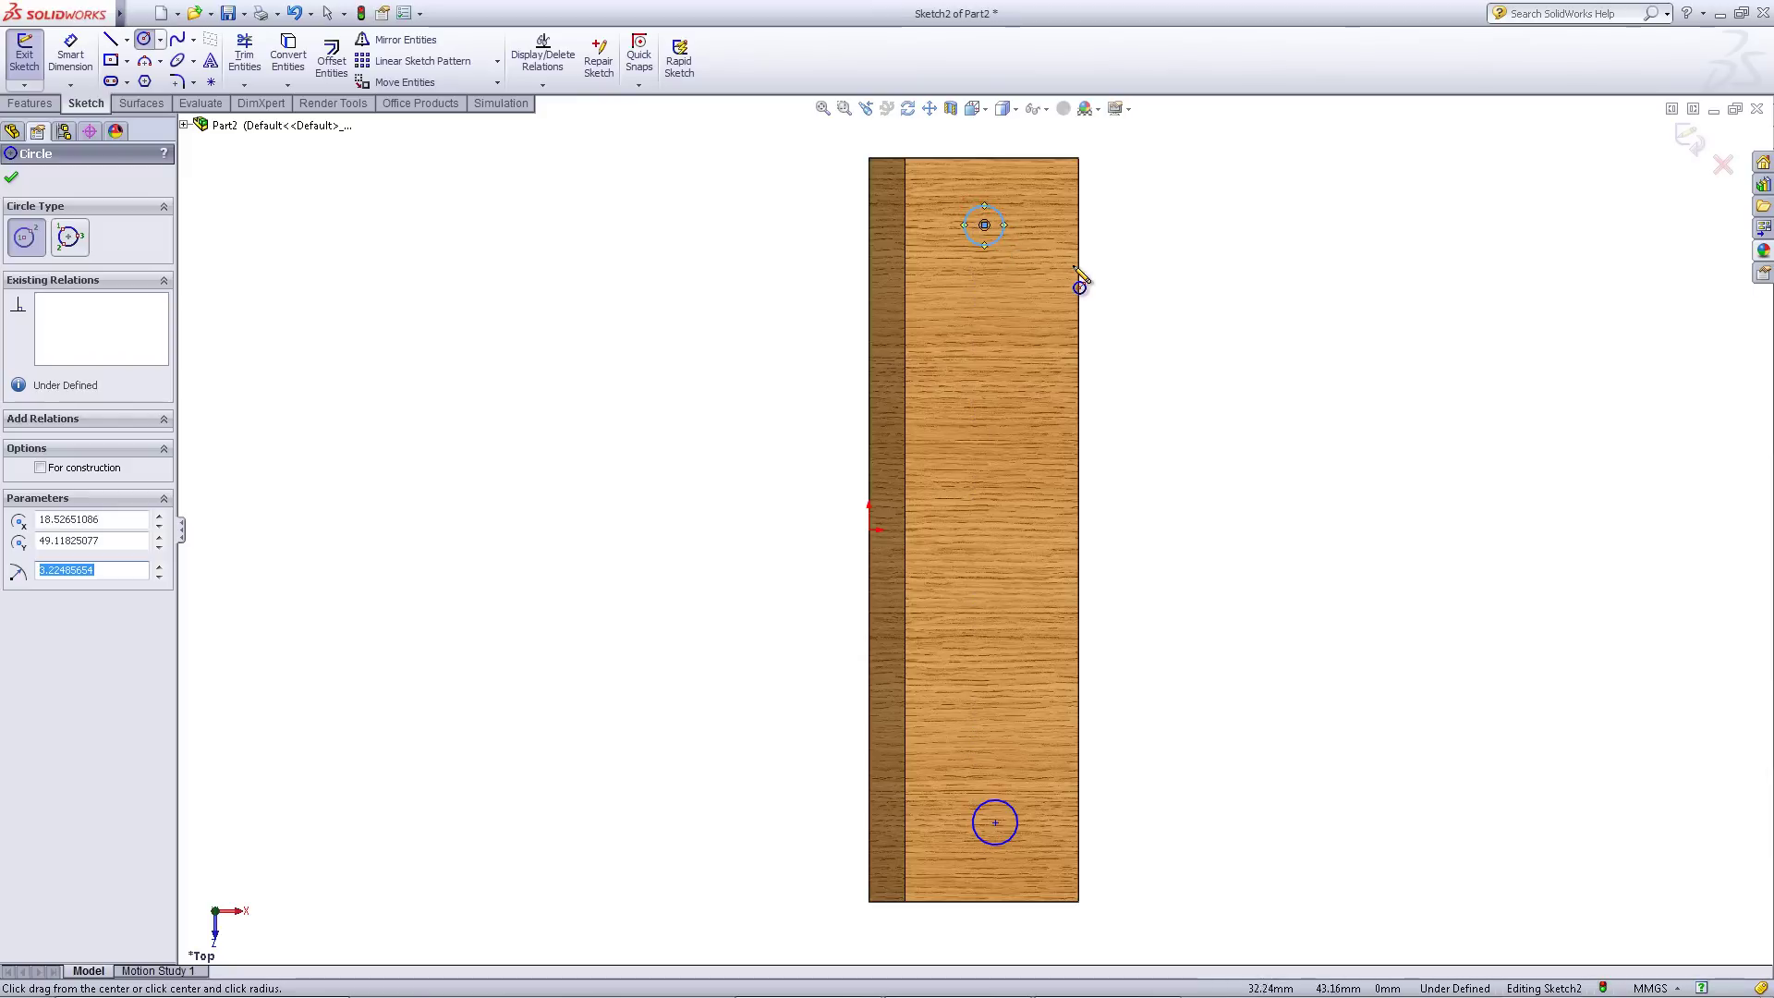
pyautogui.click(12, 178)
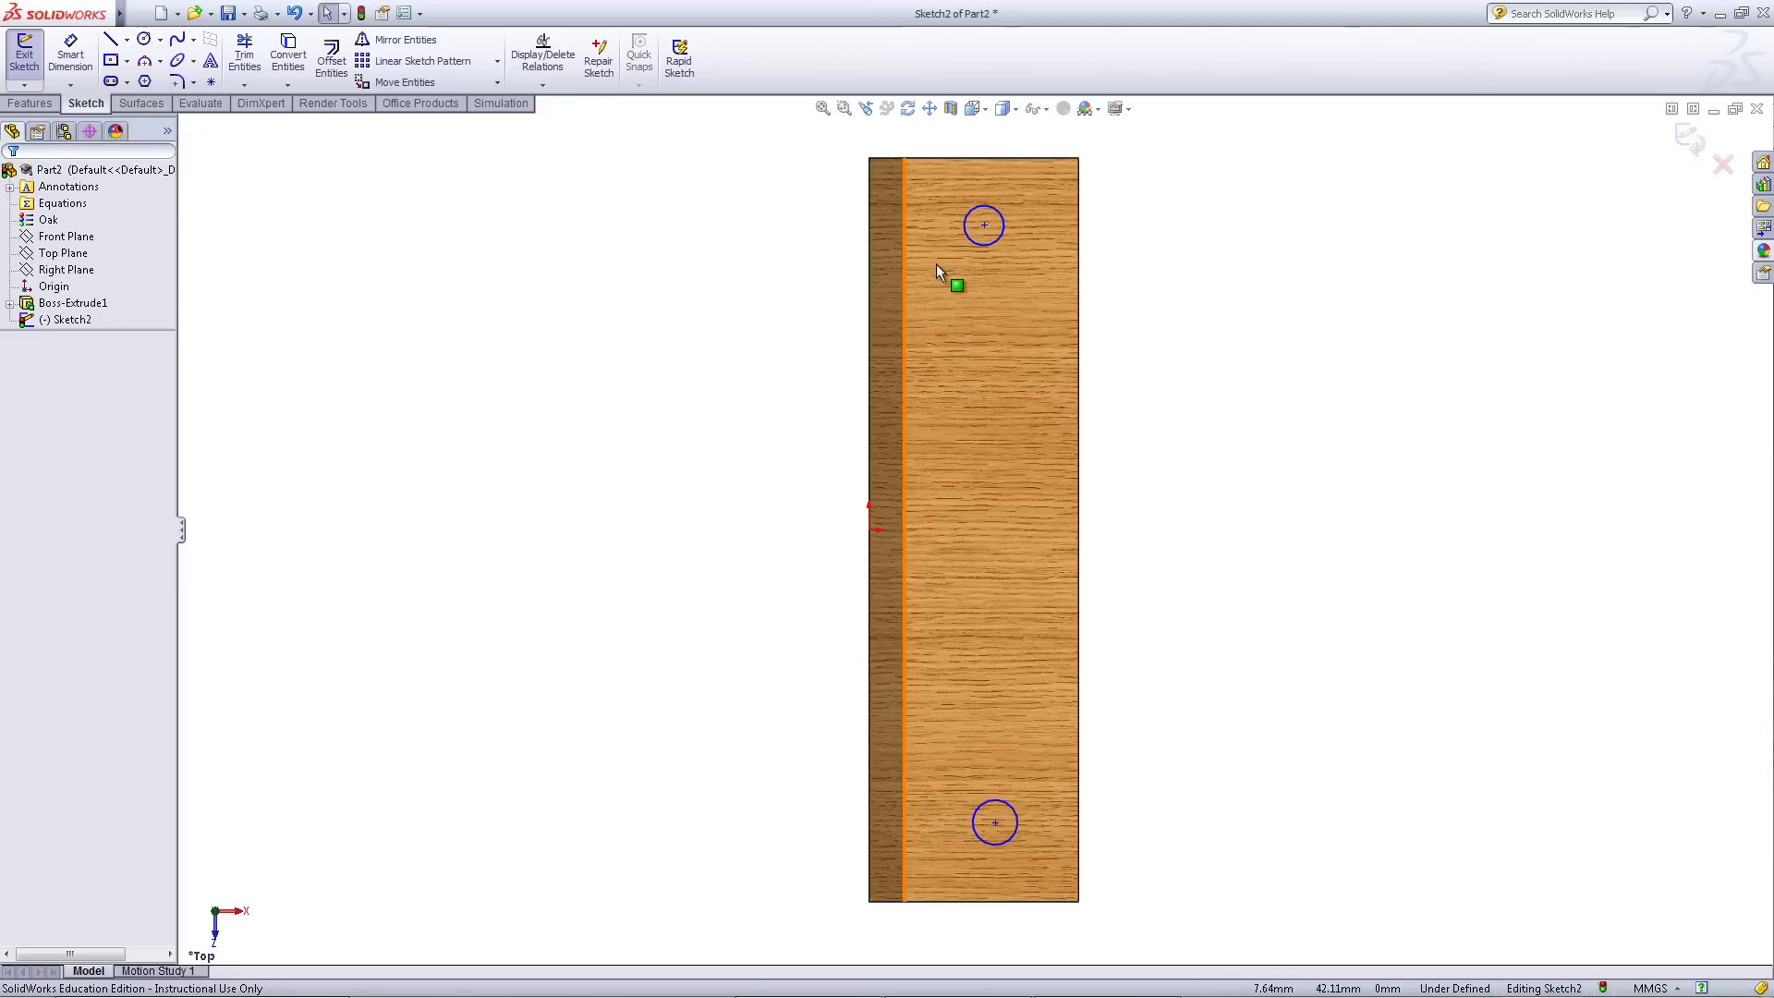
# Make the two circles equal and align their centre points vertically
pyautogui.click(974, 242)
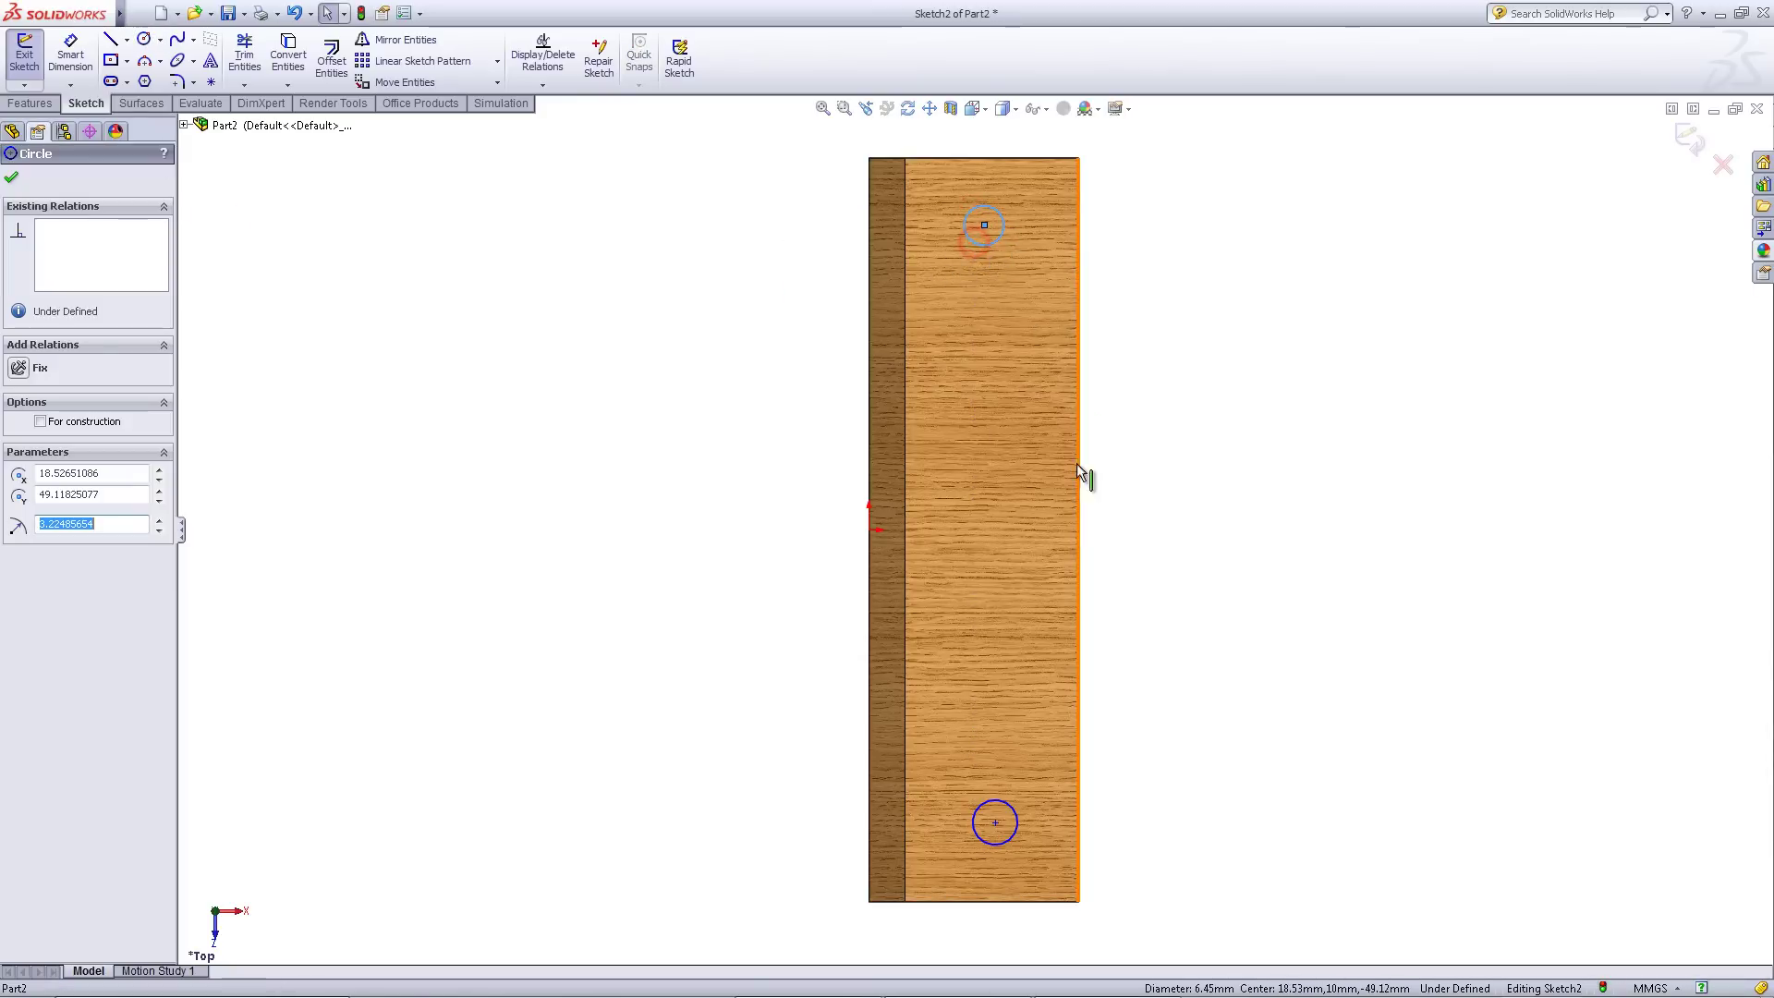
pyautogui.keyDown('ctrl'); pyautogui.click(1017, 812); pyautogui.keyUp('ctrl')
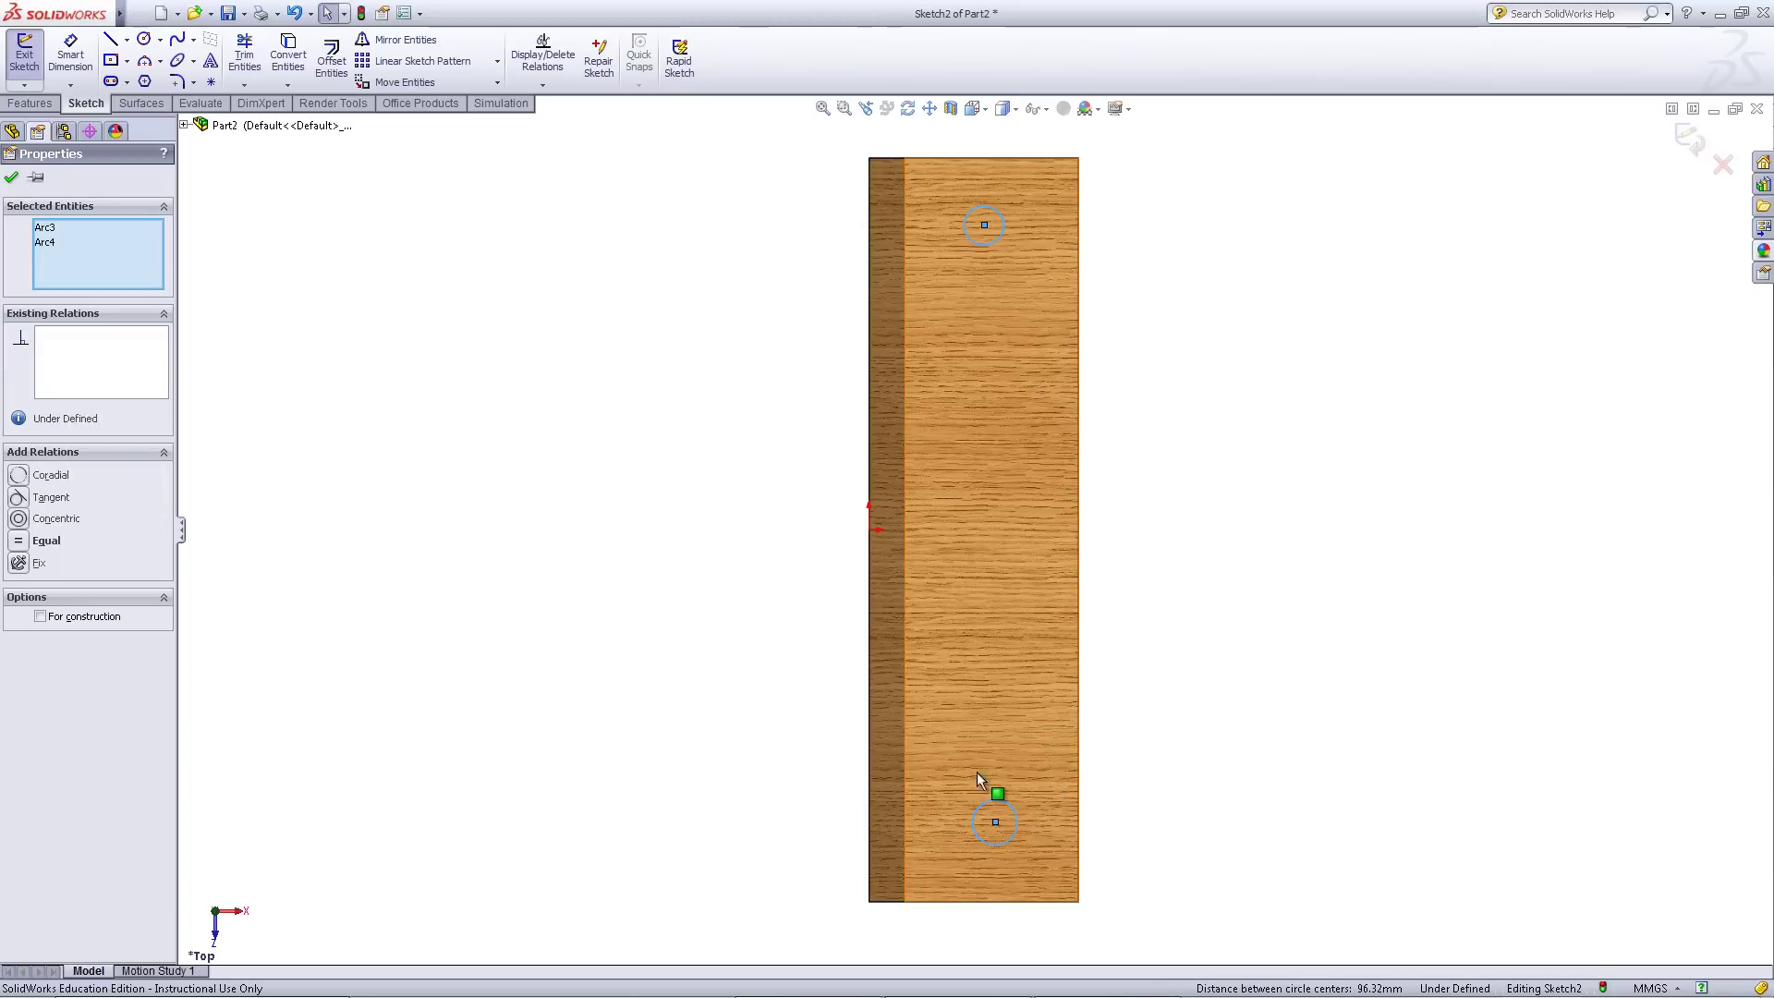
pyautogui.click(20, 541)
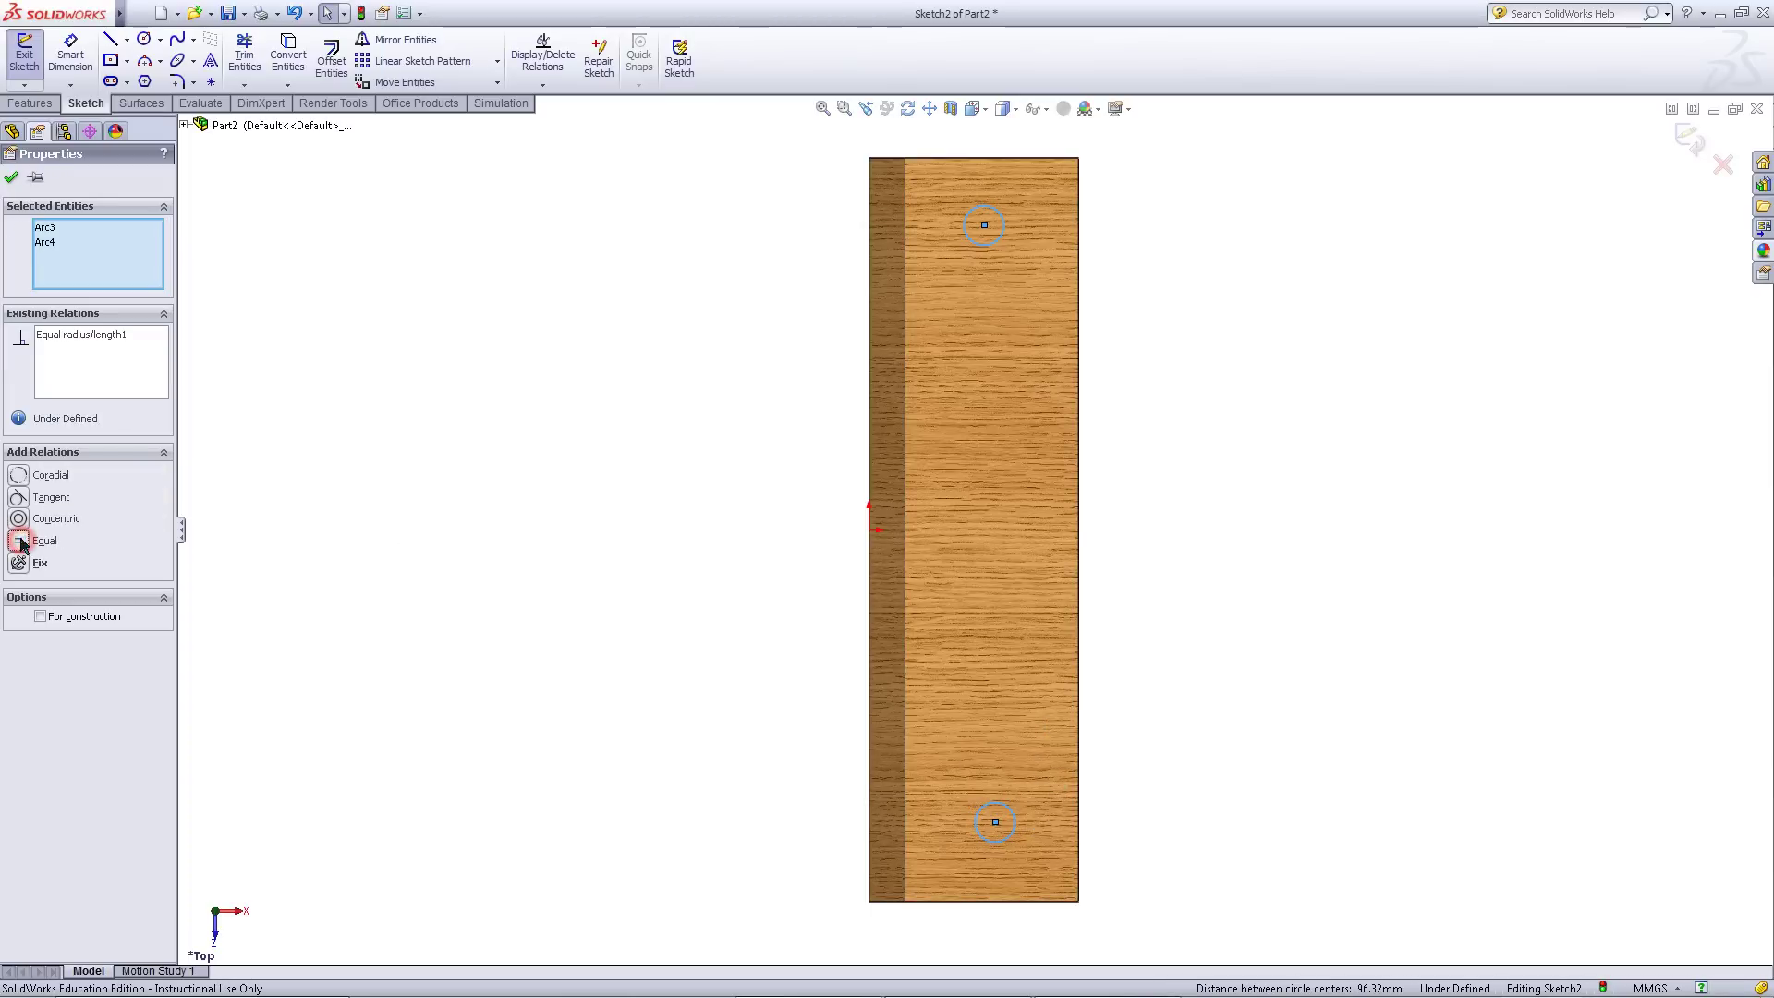
pyautogui.click(432, 618)
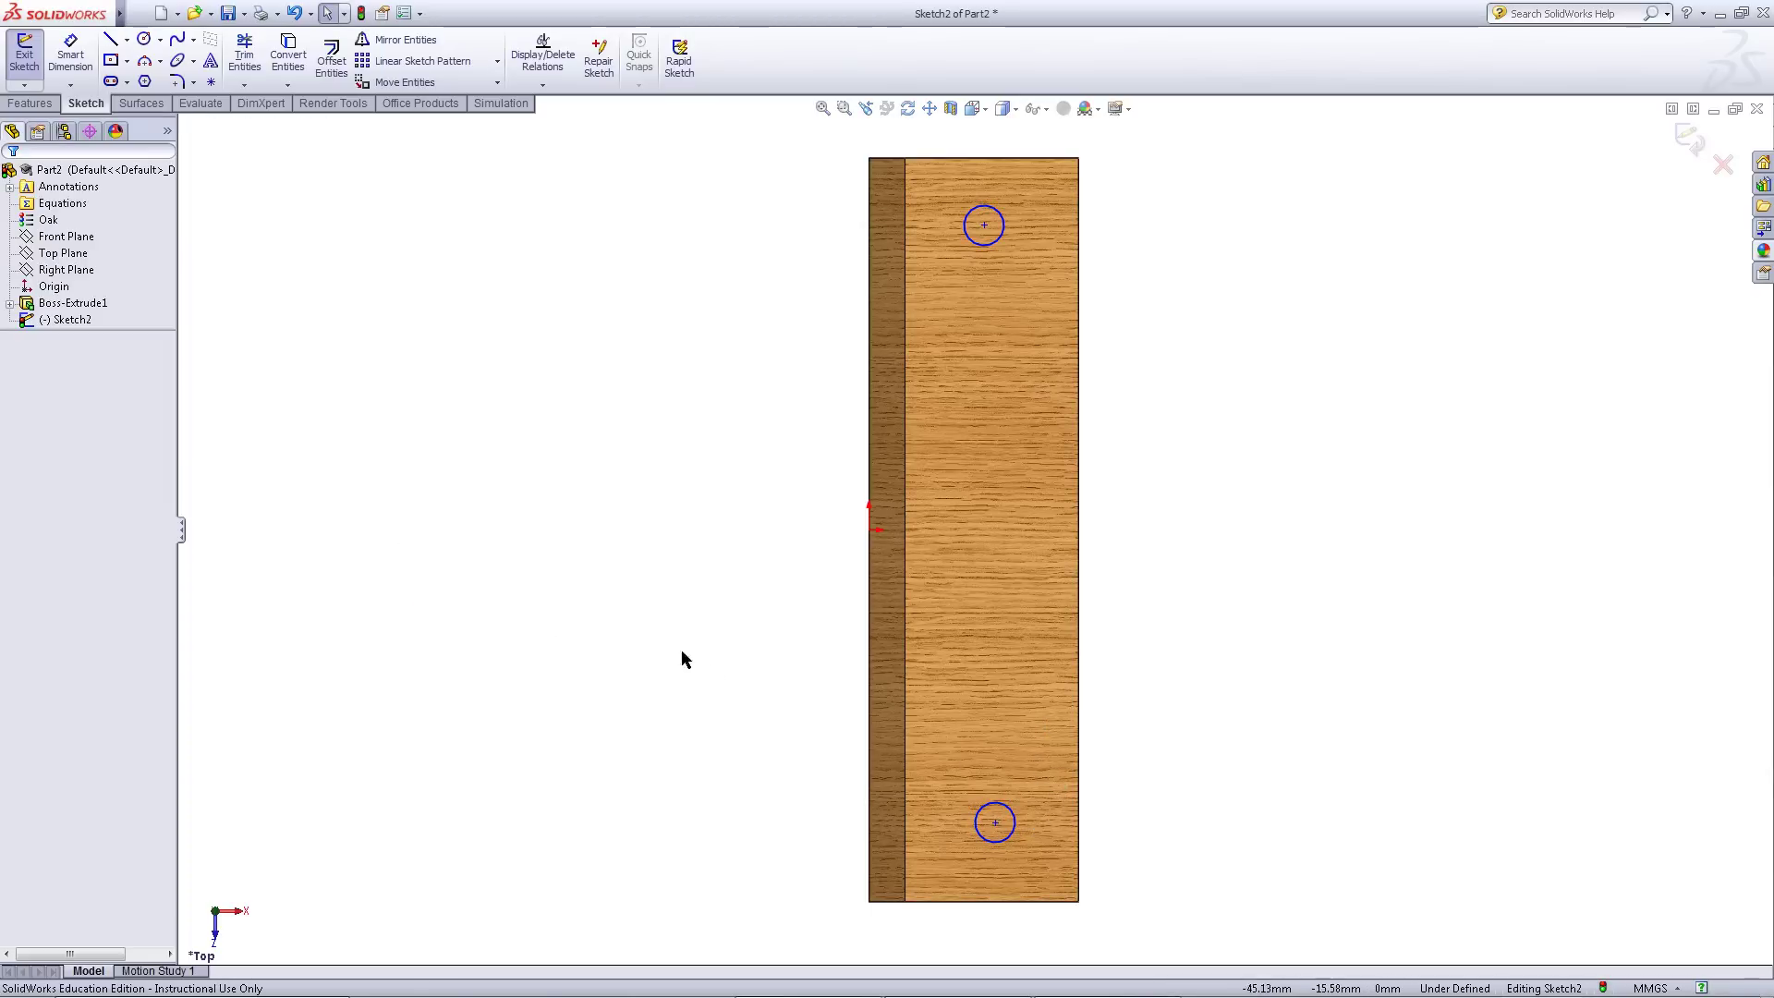
pyautogui.click(996, 823)
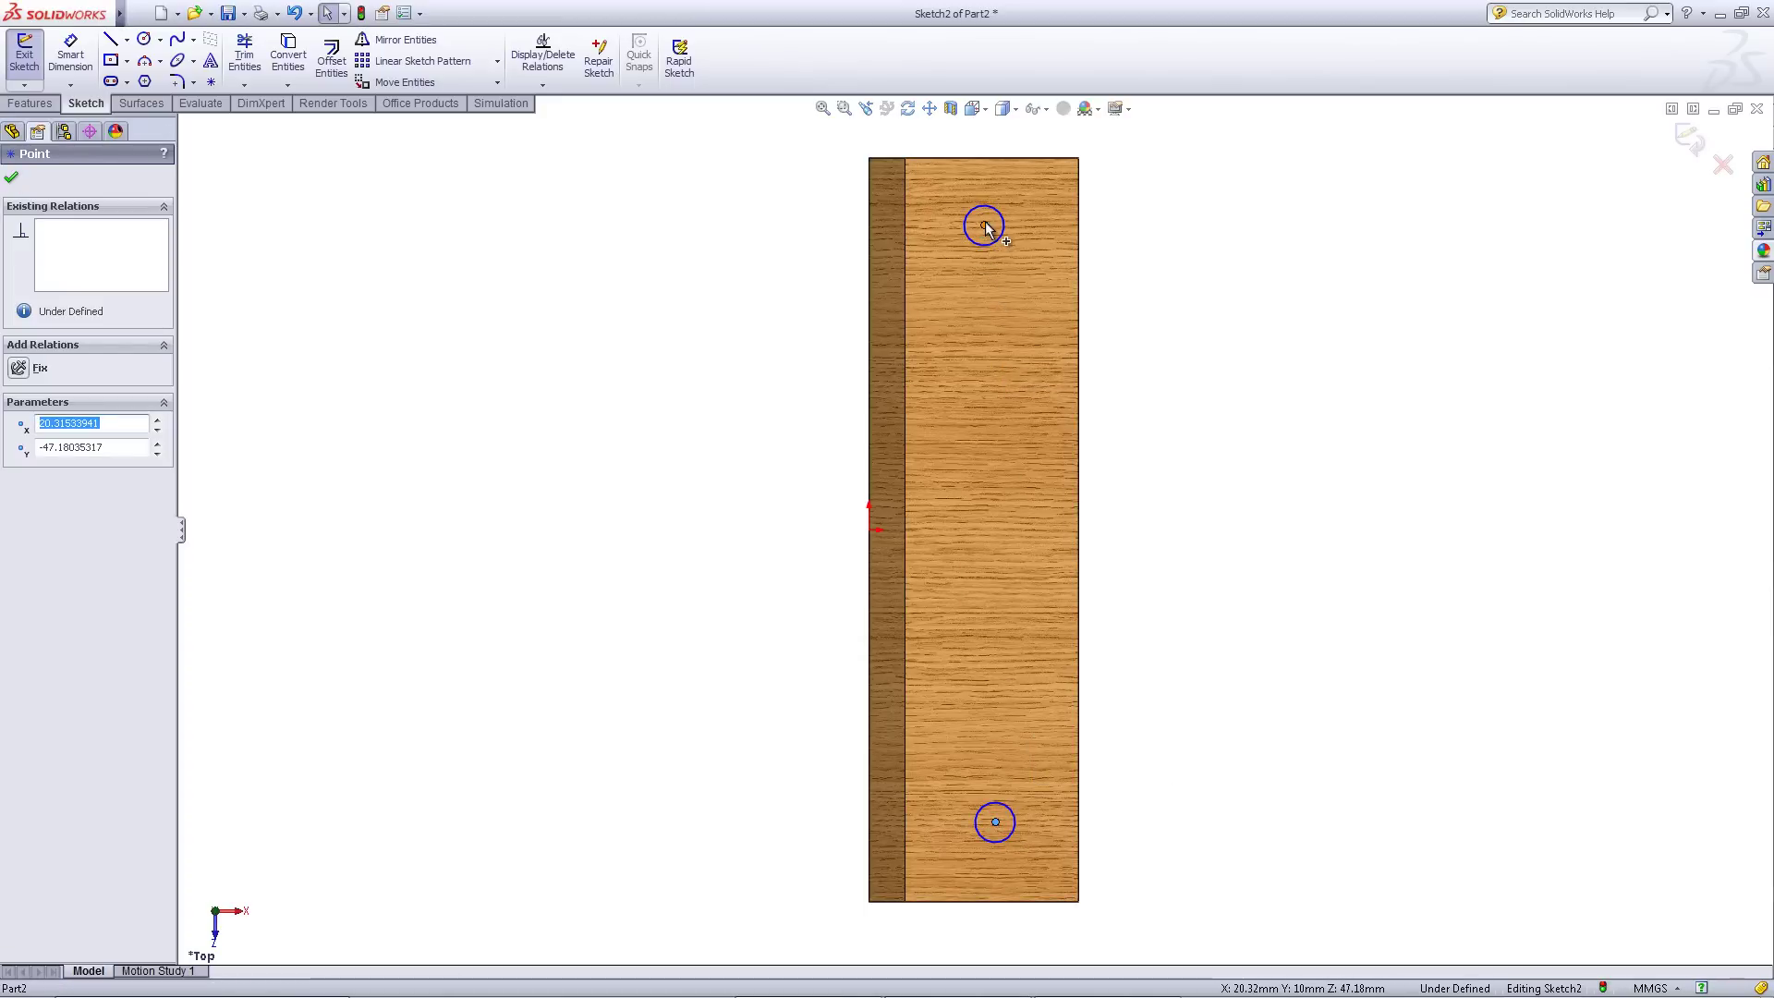
pyautogui.keyDown('ctrl'); pyautogui.click(985, 225); pyautogui.keyUp('ctrl')
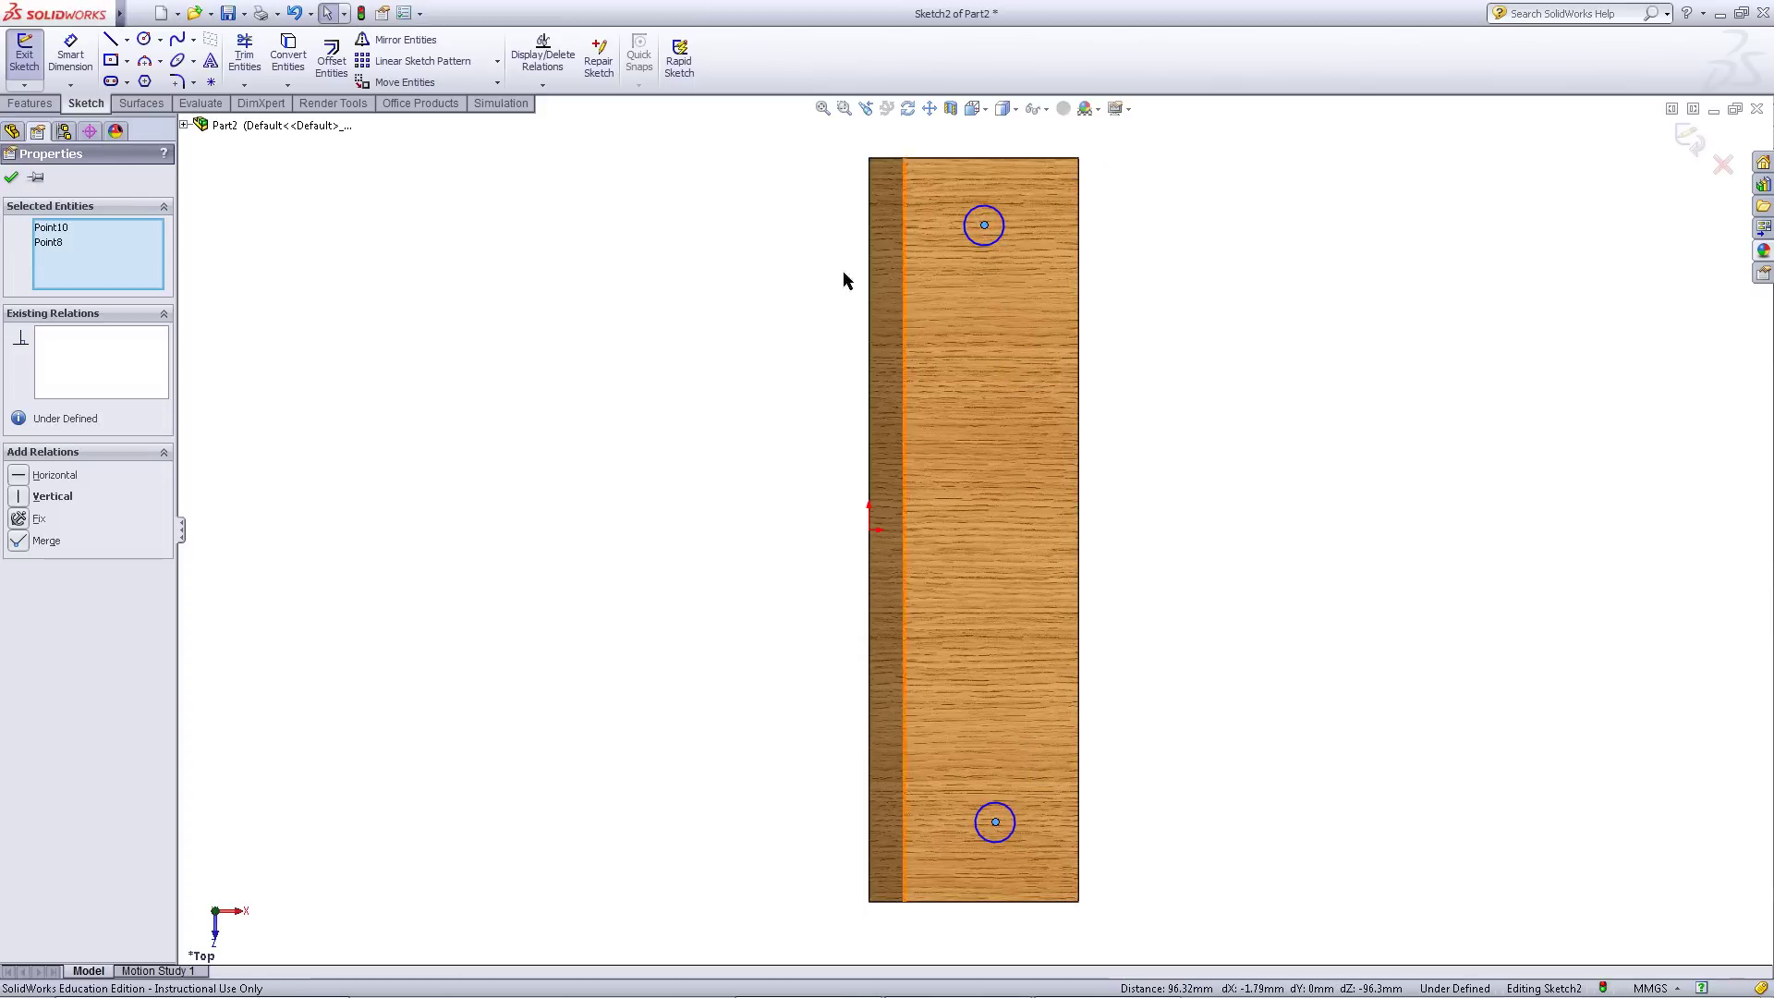
pyautogui.click(51, 497)
pyautogui.click(532, 513)
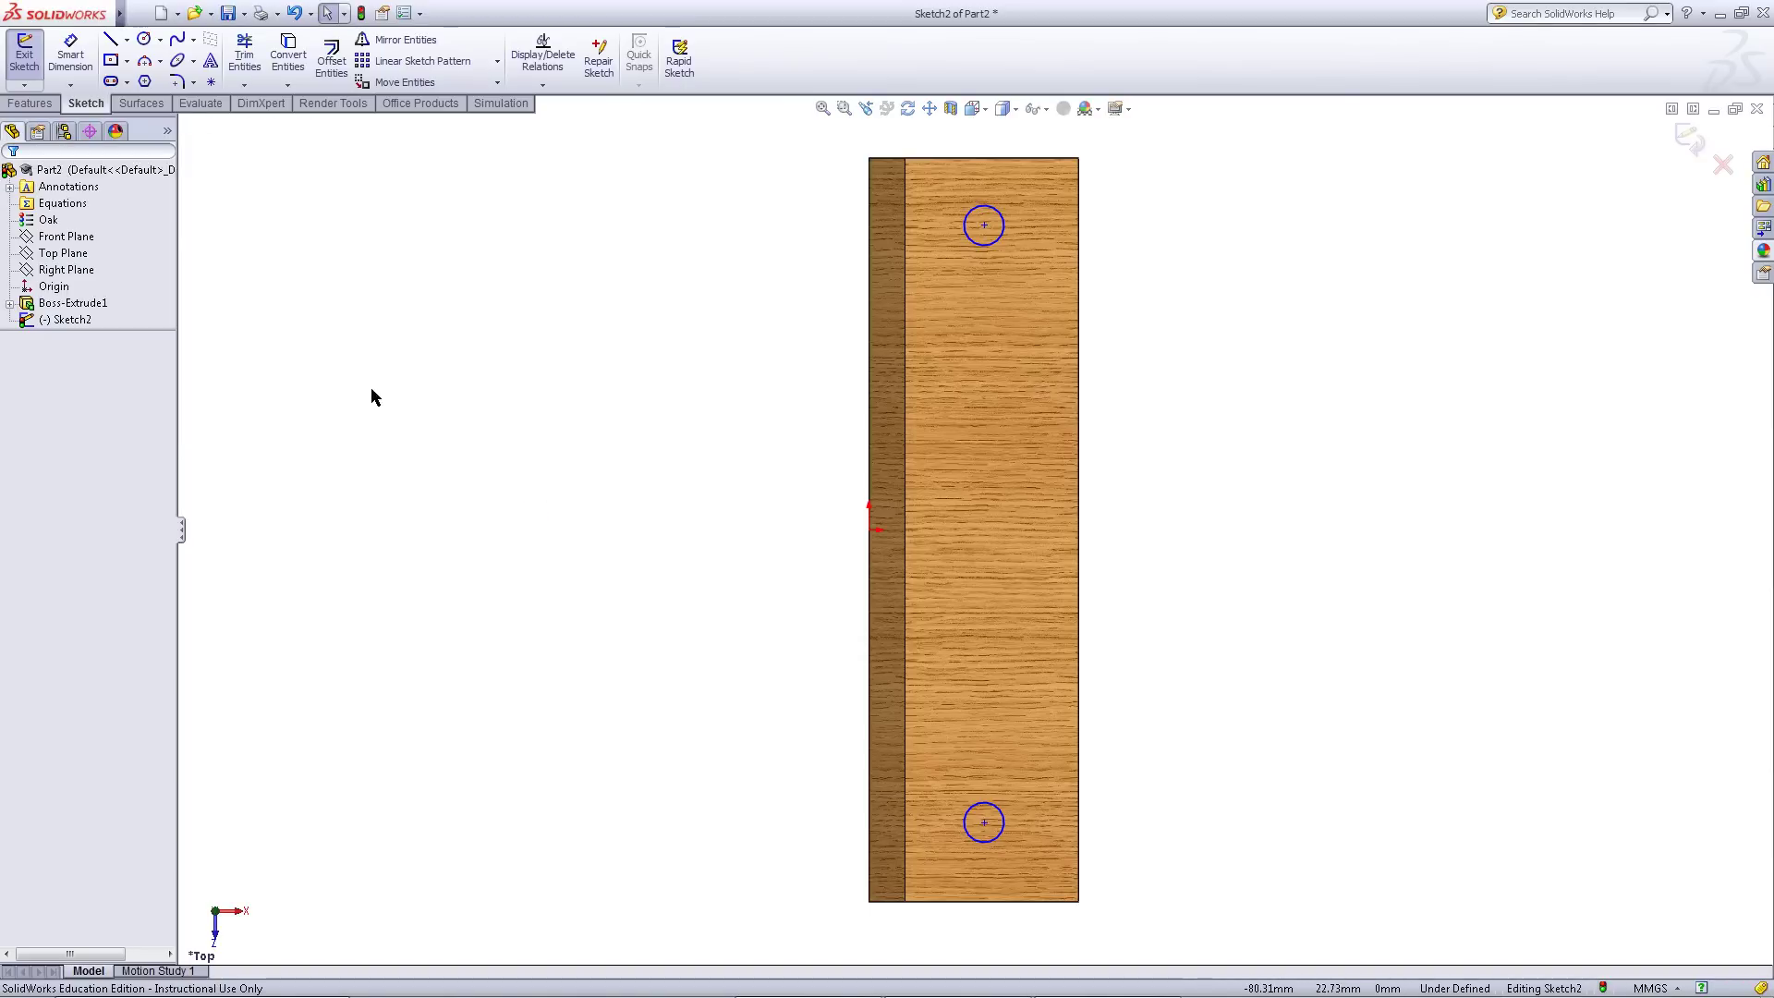
# Dimension the hole circle diameter to 5 mm
pyautogui.click(122, 165)
pyautogui.click(70, 54)
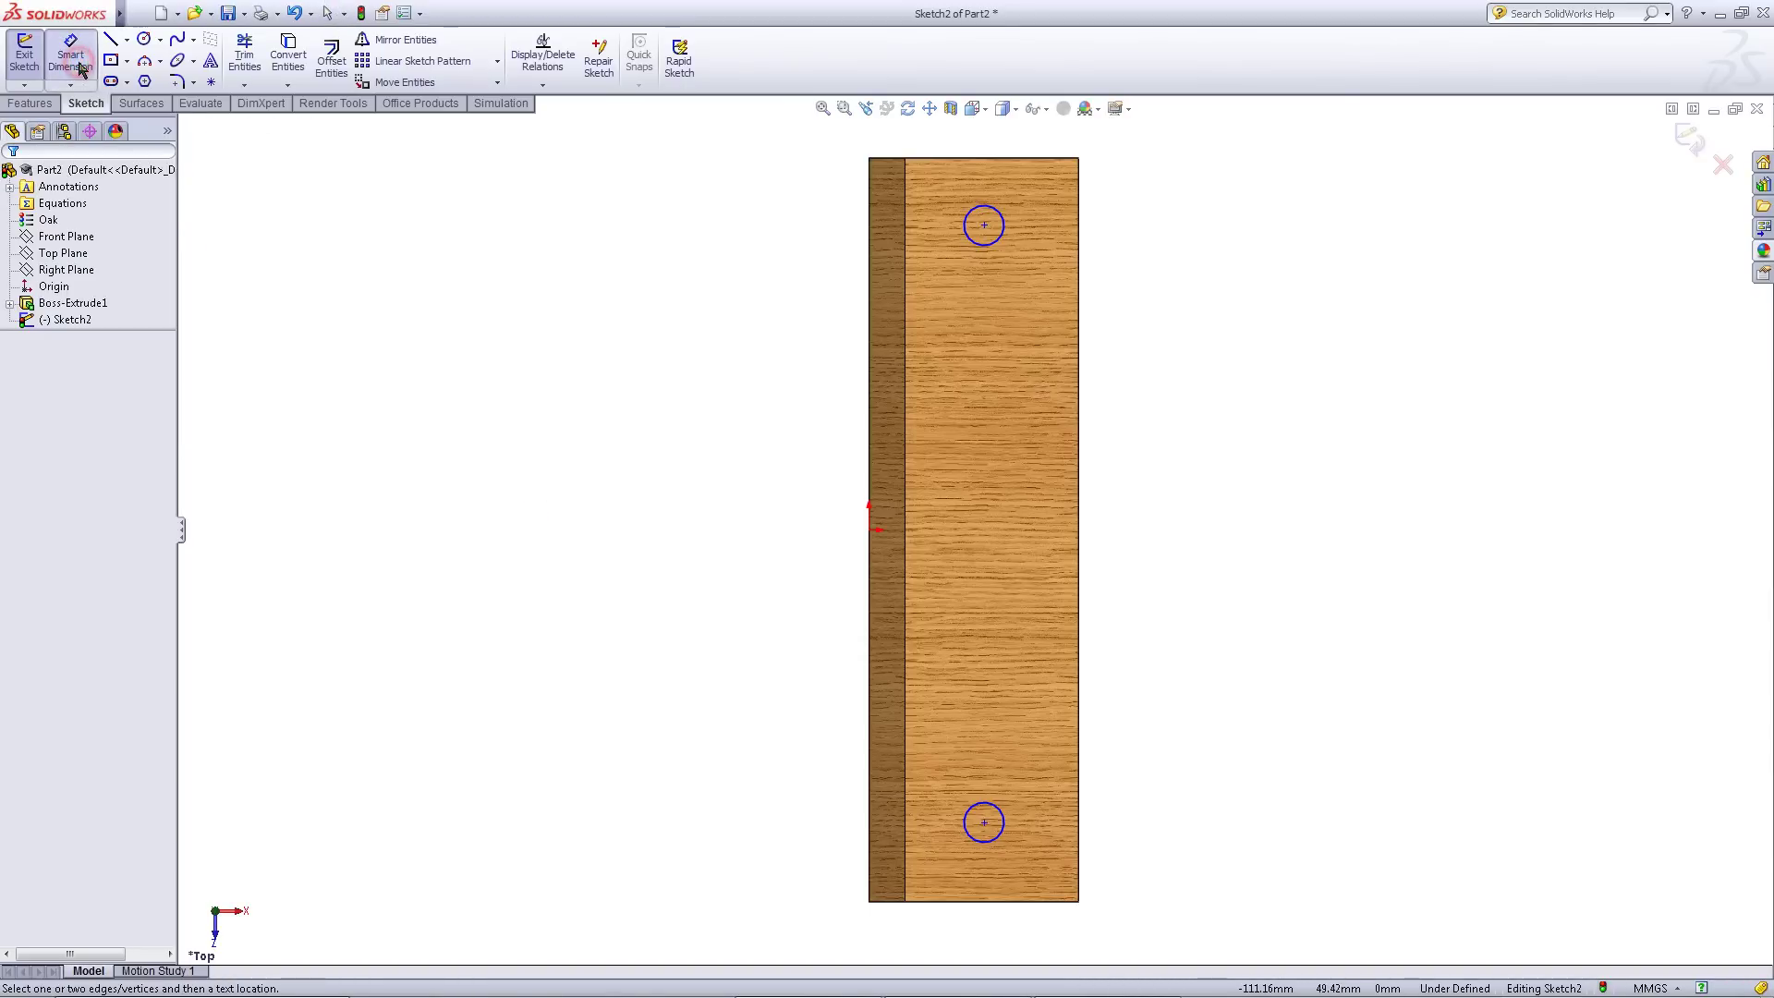
pyautogui.click(965, 225)
pyautogui.click(781, 157)
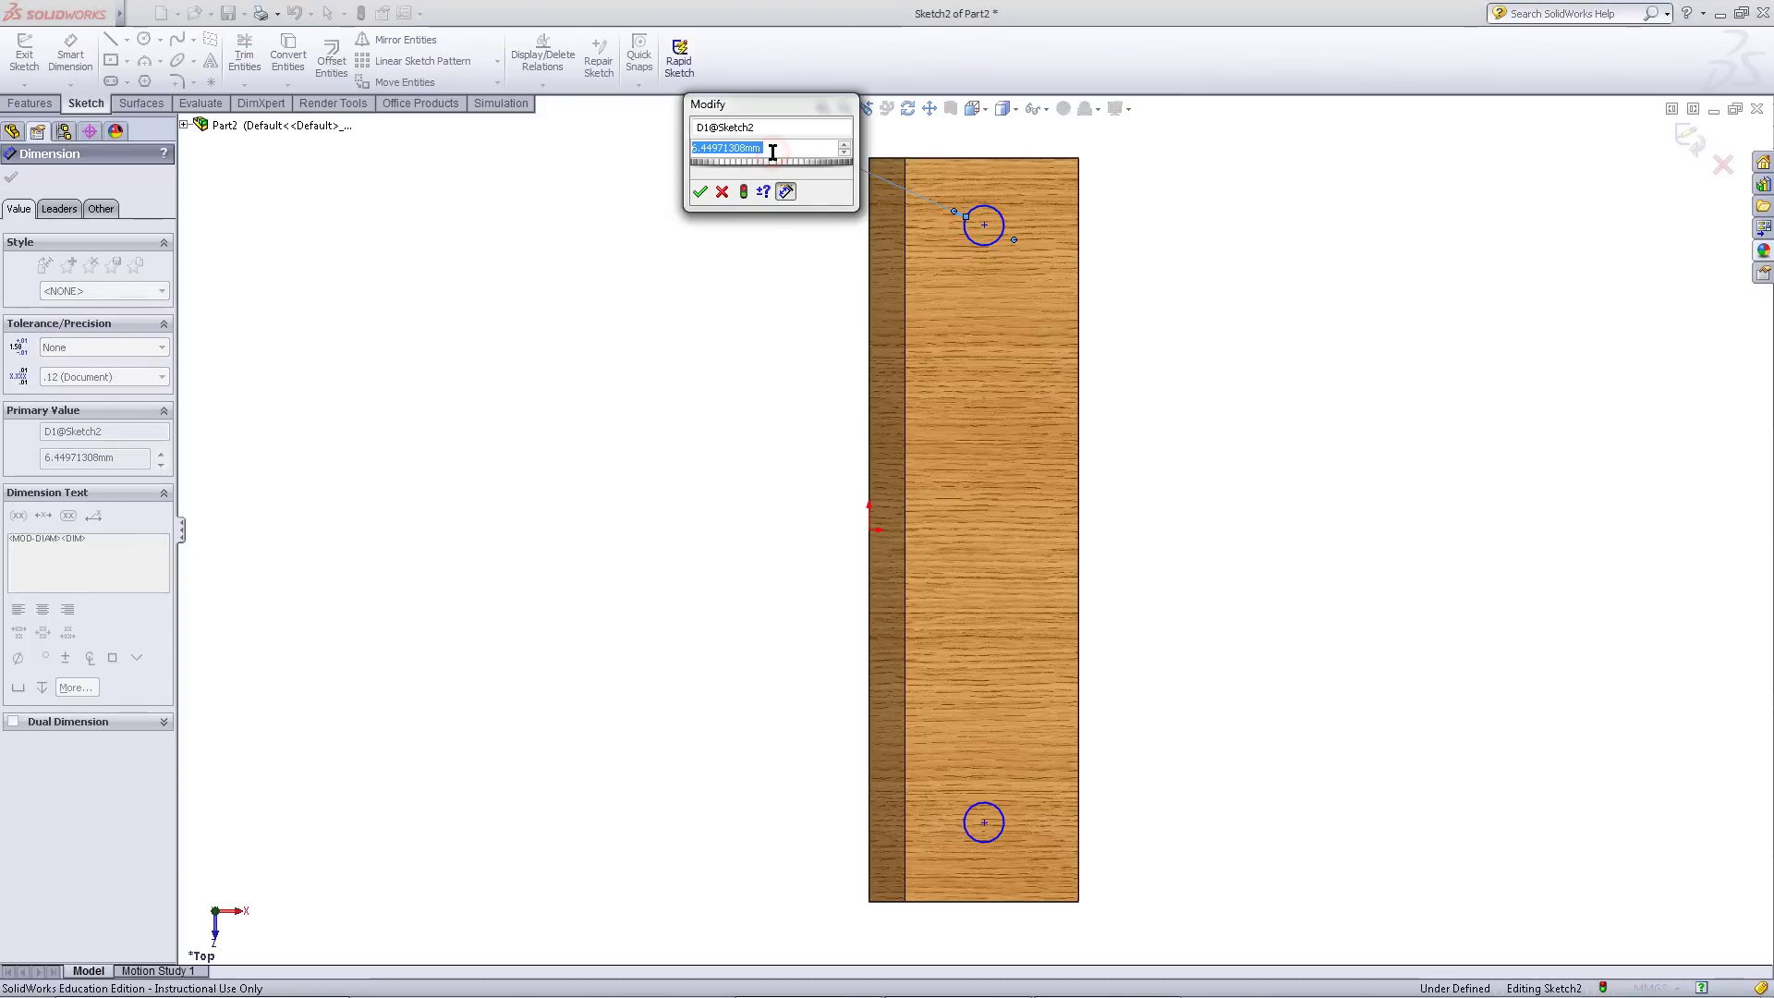
pyautogui.write('5')
pyautogui.press('Return')
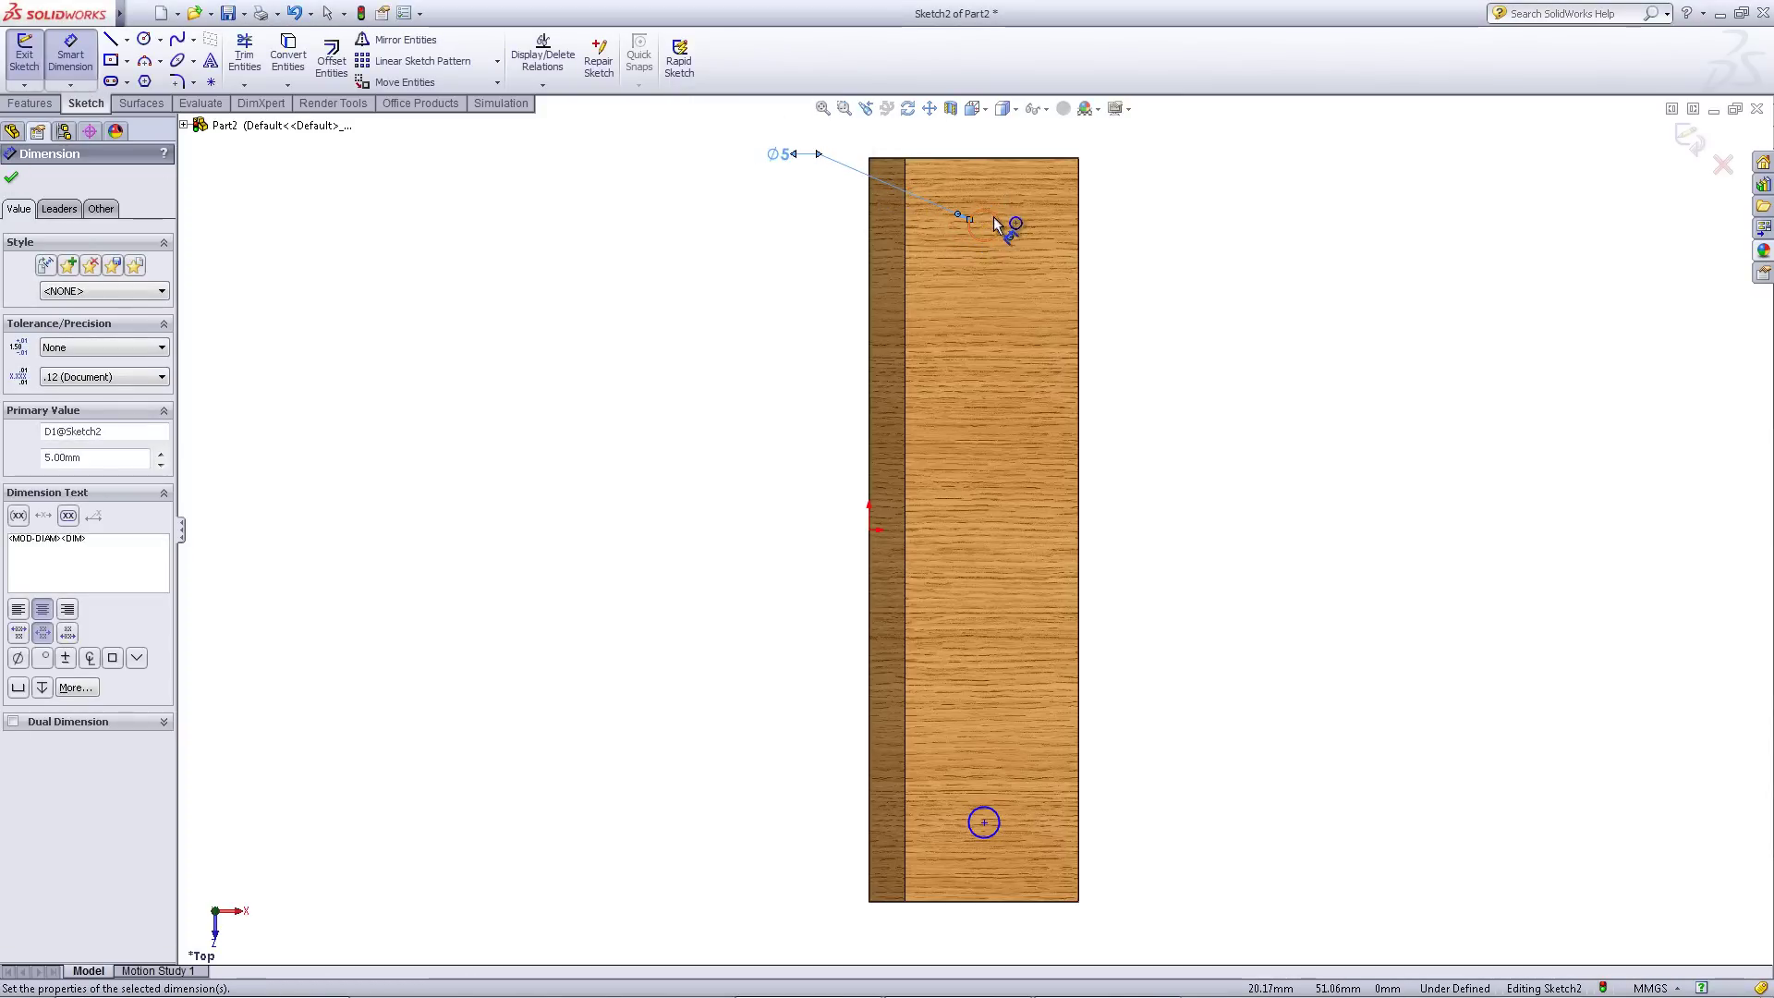
# Place each hole centre 20 mm from the slab's top and bottom edges
pyautogui.click(985, 225)
pyautogui.click(1004, 158)
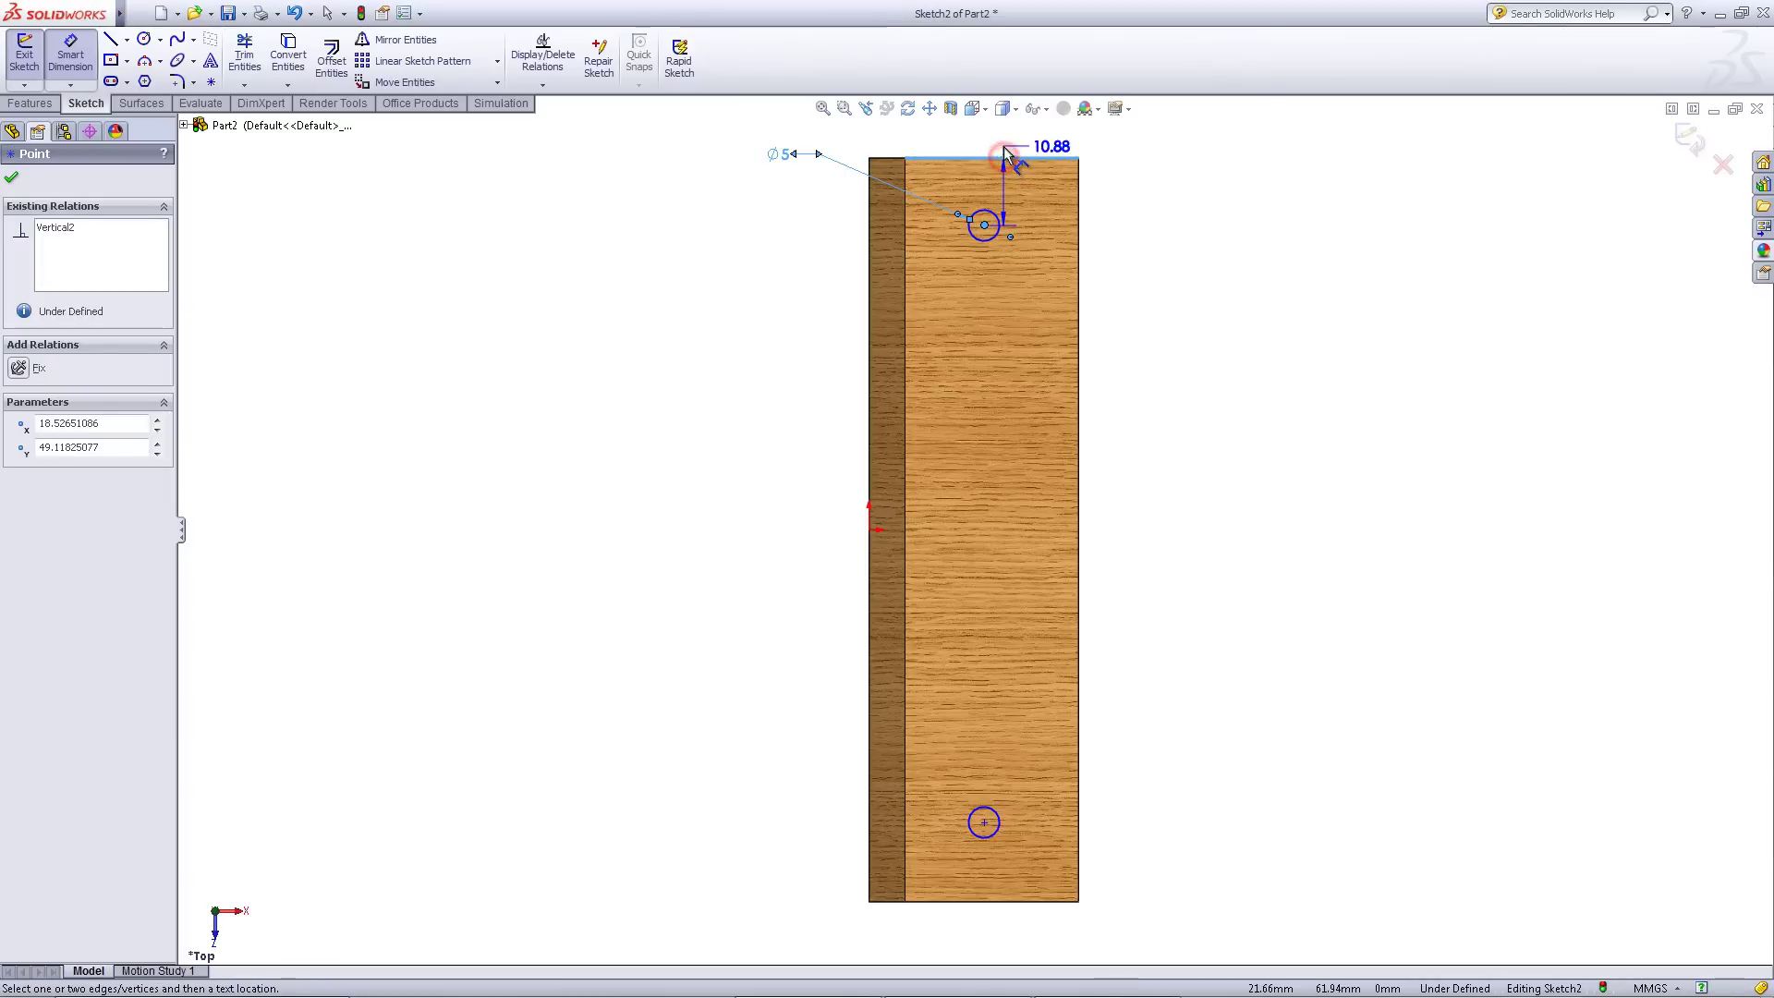
pyautogui.click(1138, 198)
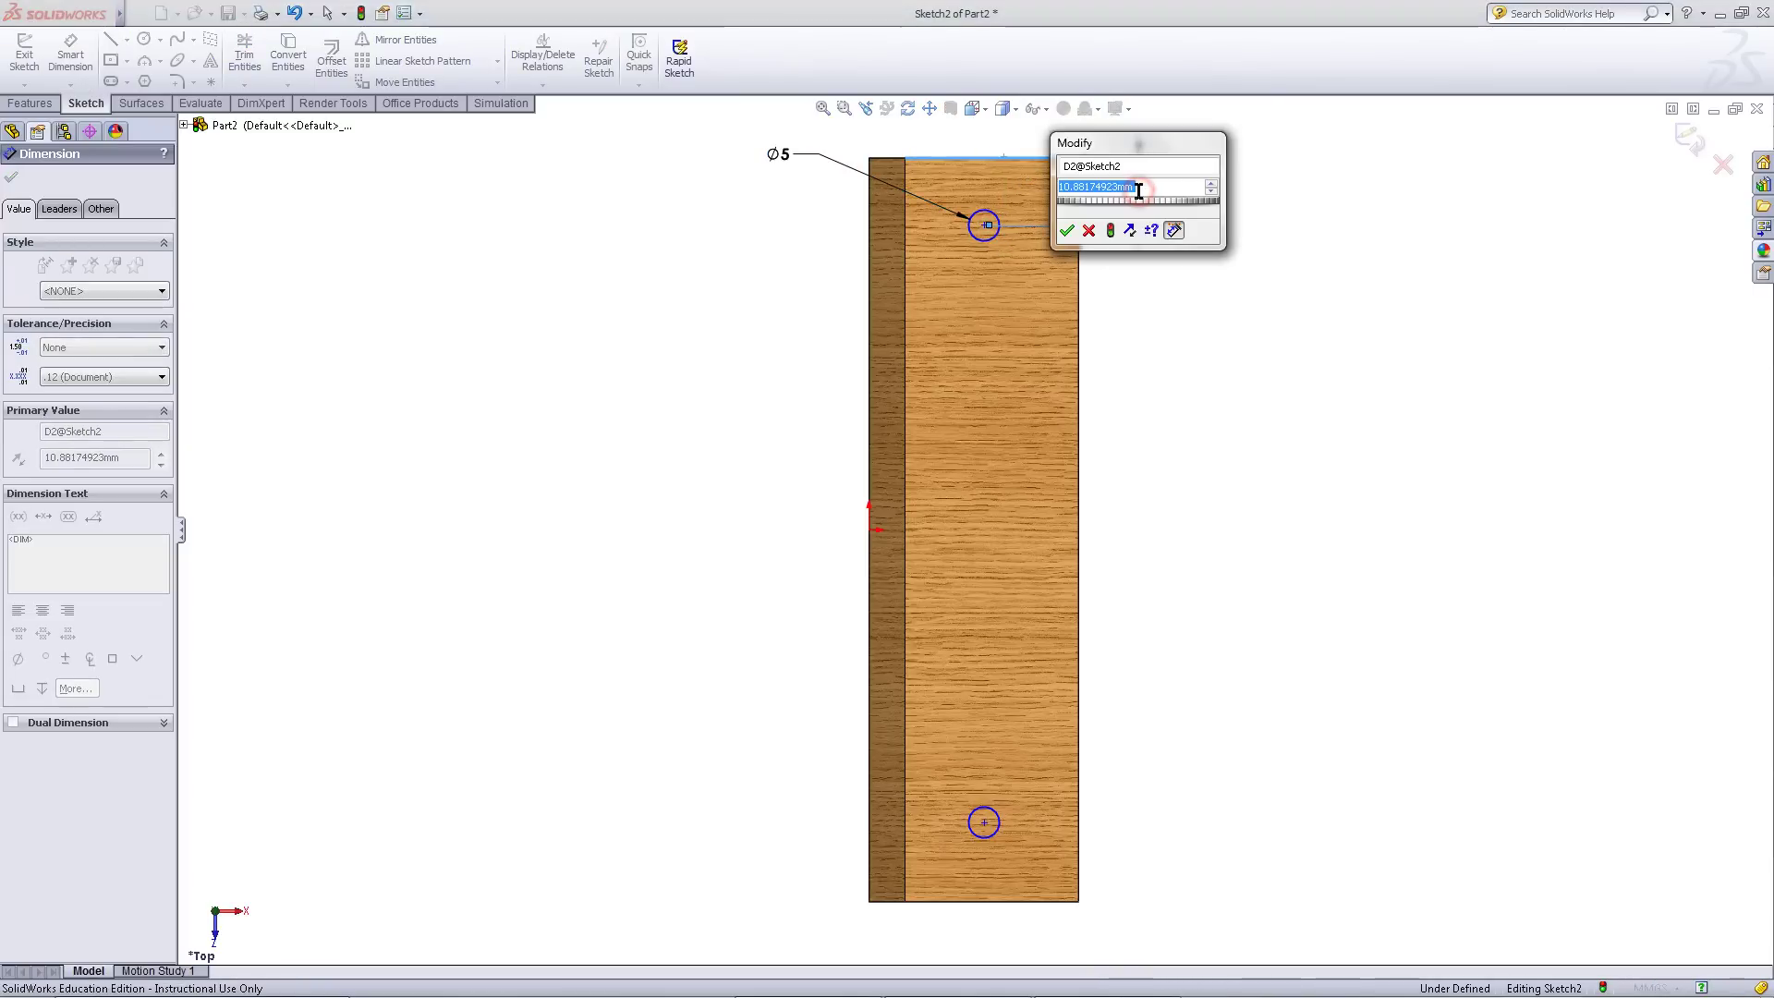
pyautogui.write('20')
pyautogui.press('Return')
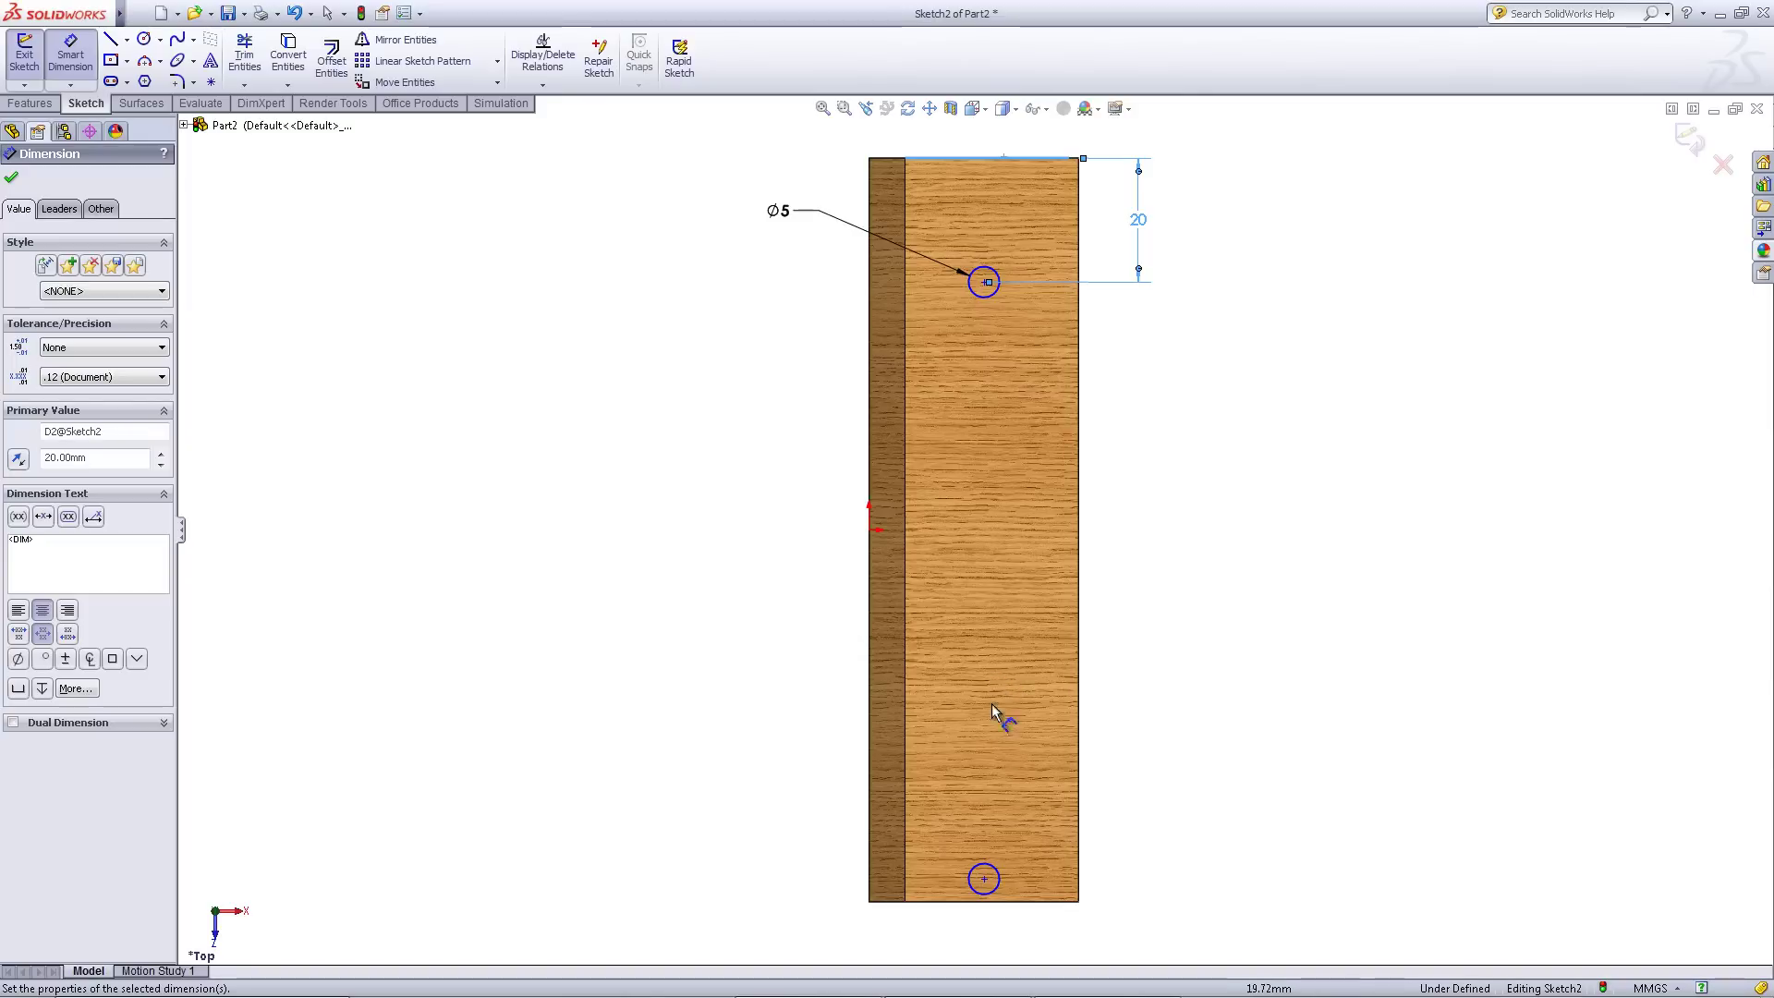
pyautogui.click(984, 878)
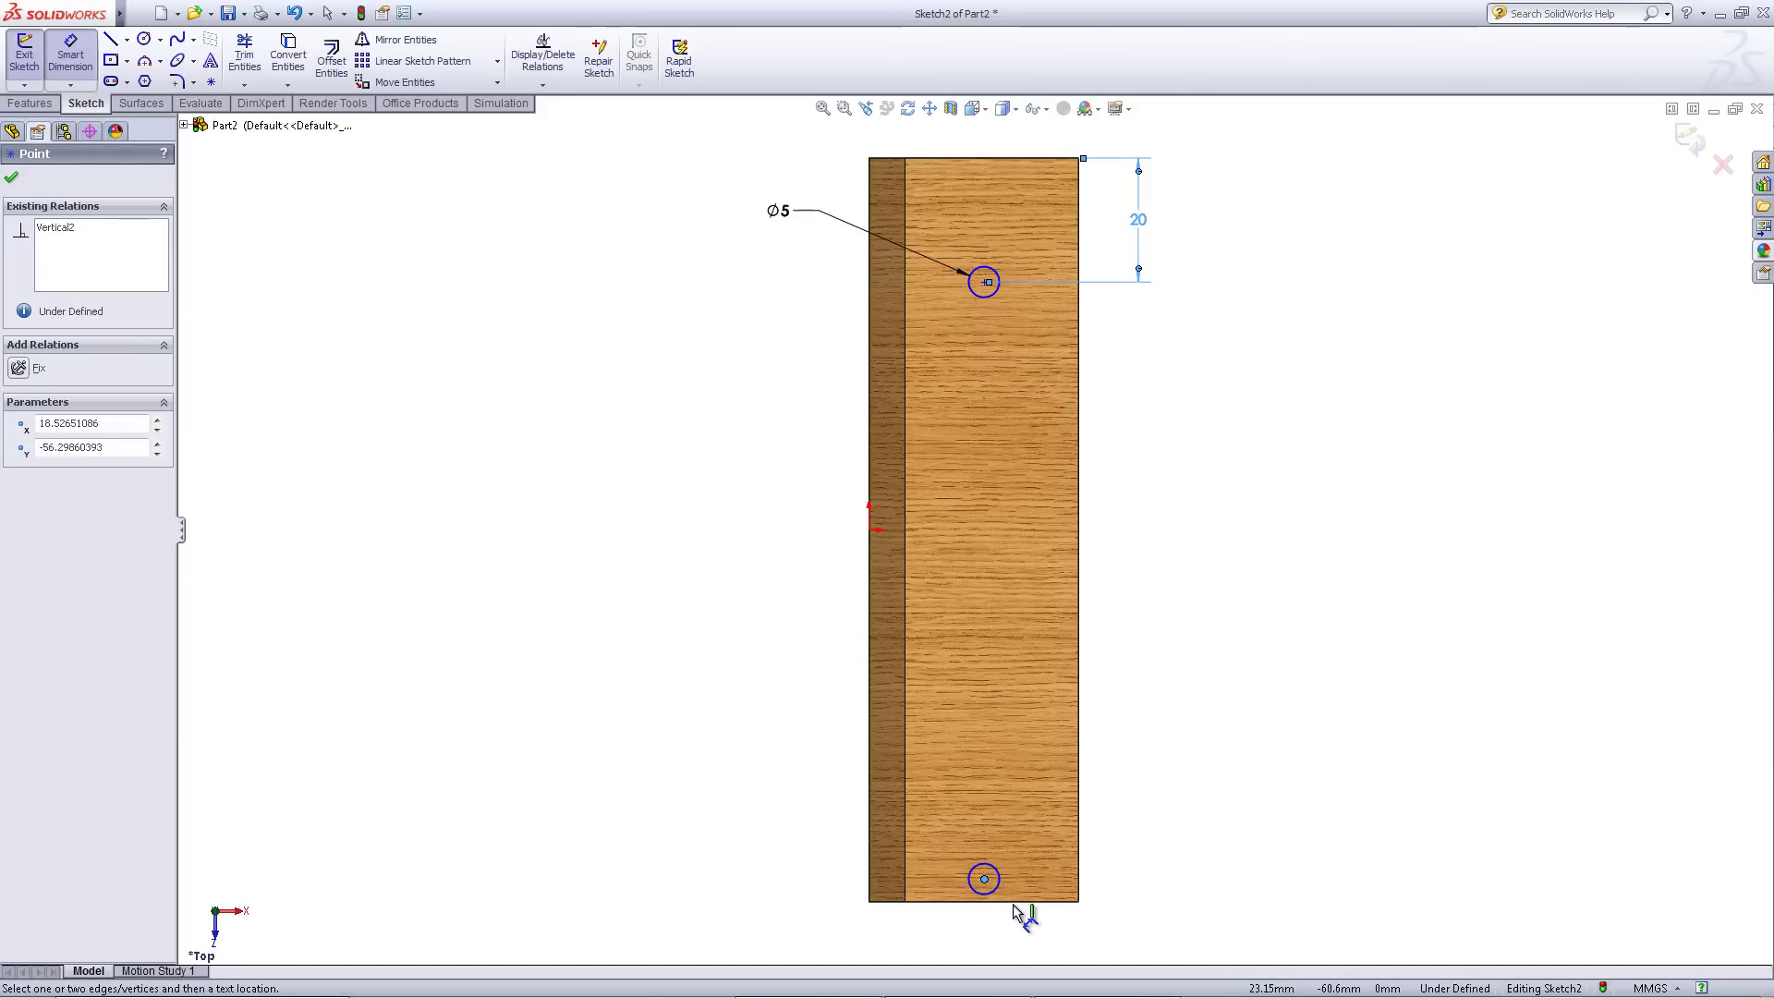
pyautogui.click(1013, 902)
pyautogui.click(1144, 895)
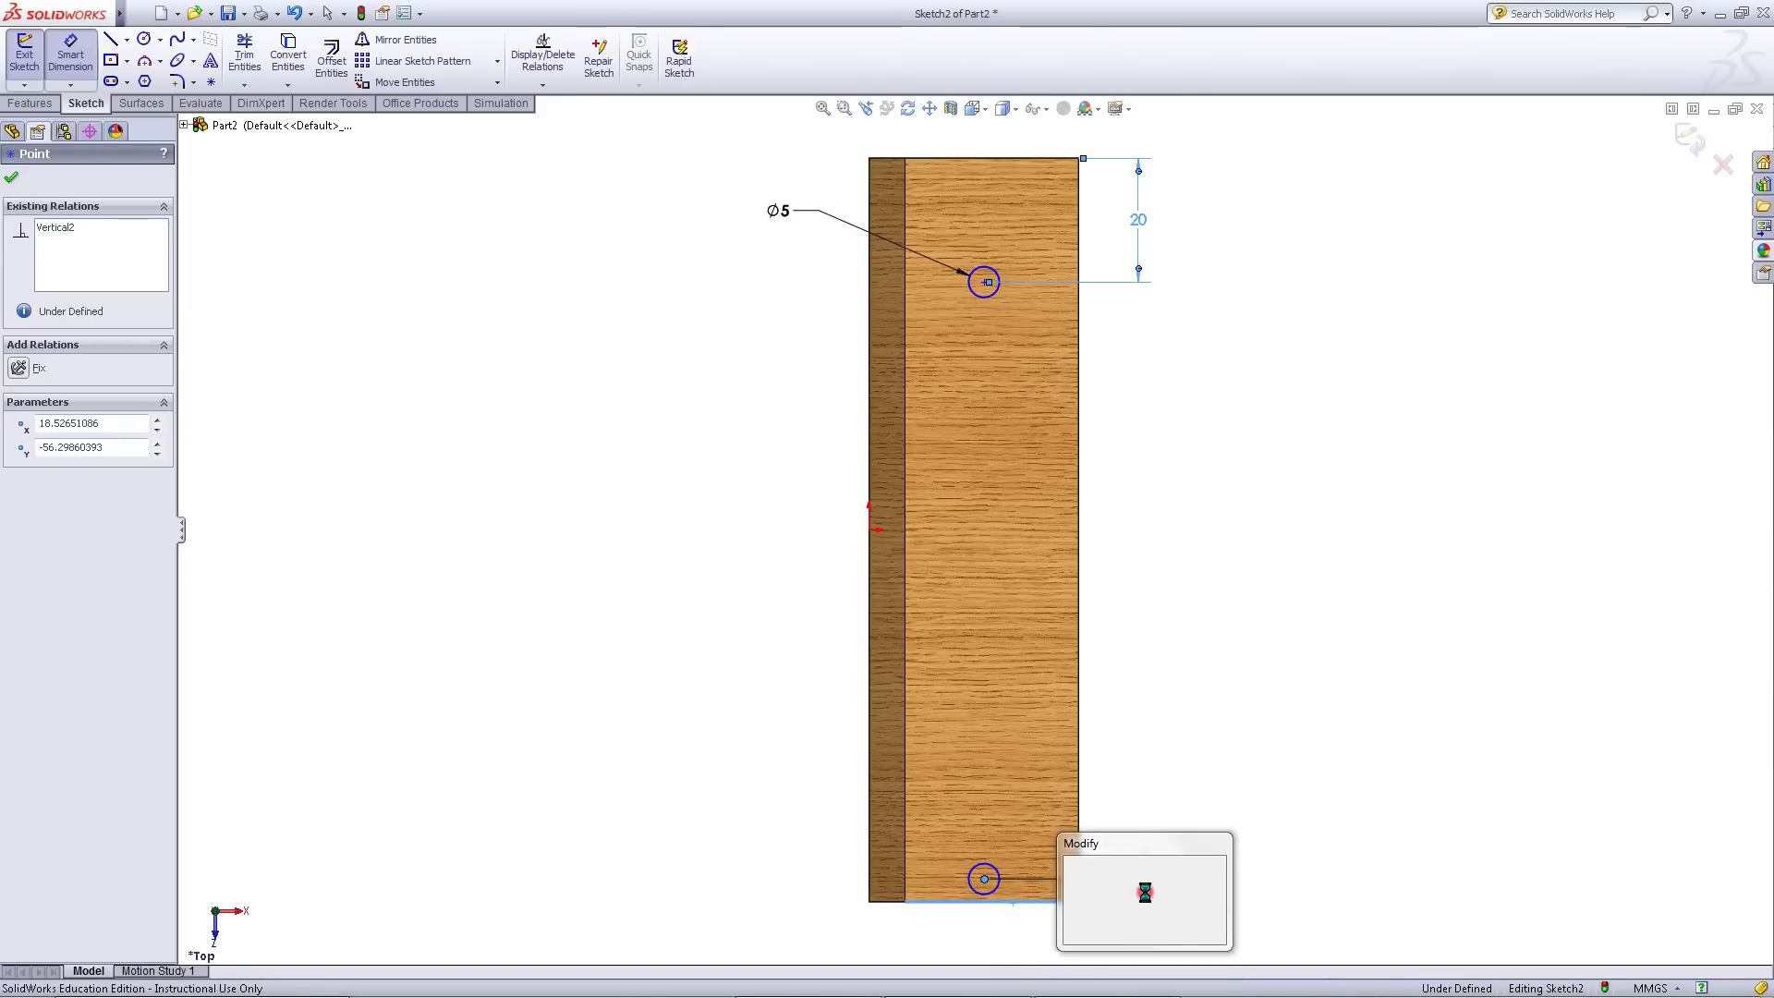
pyautogui.write('20')
pyautogui.press('Return')
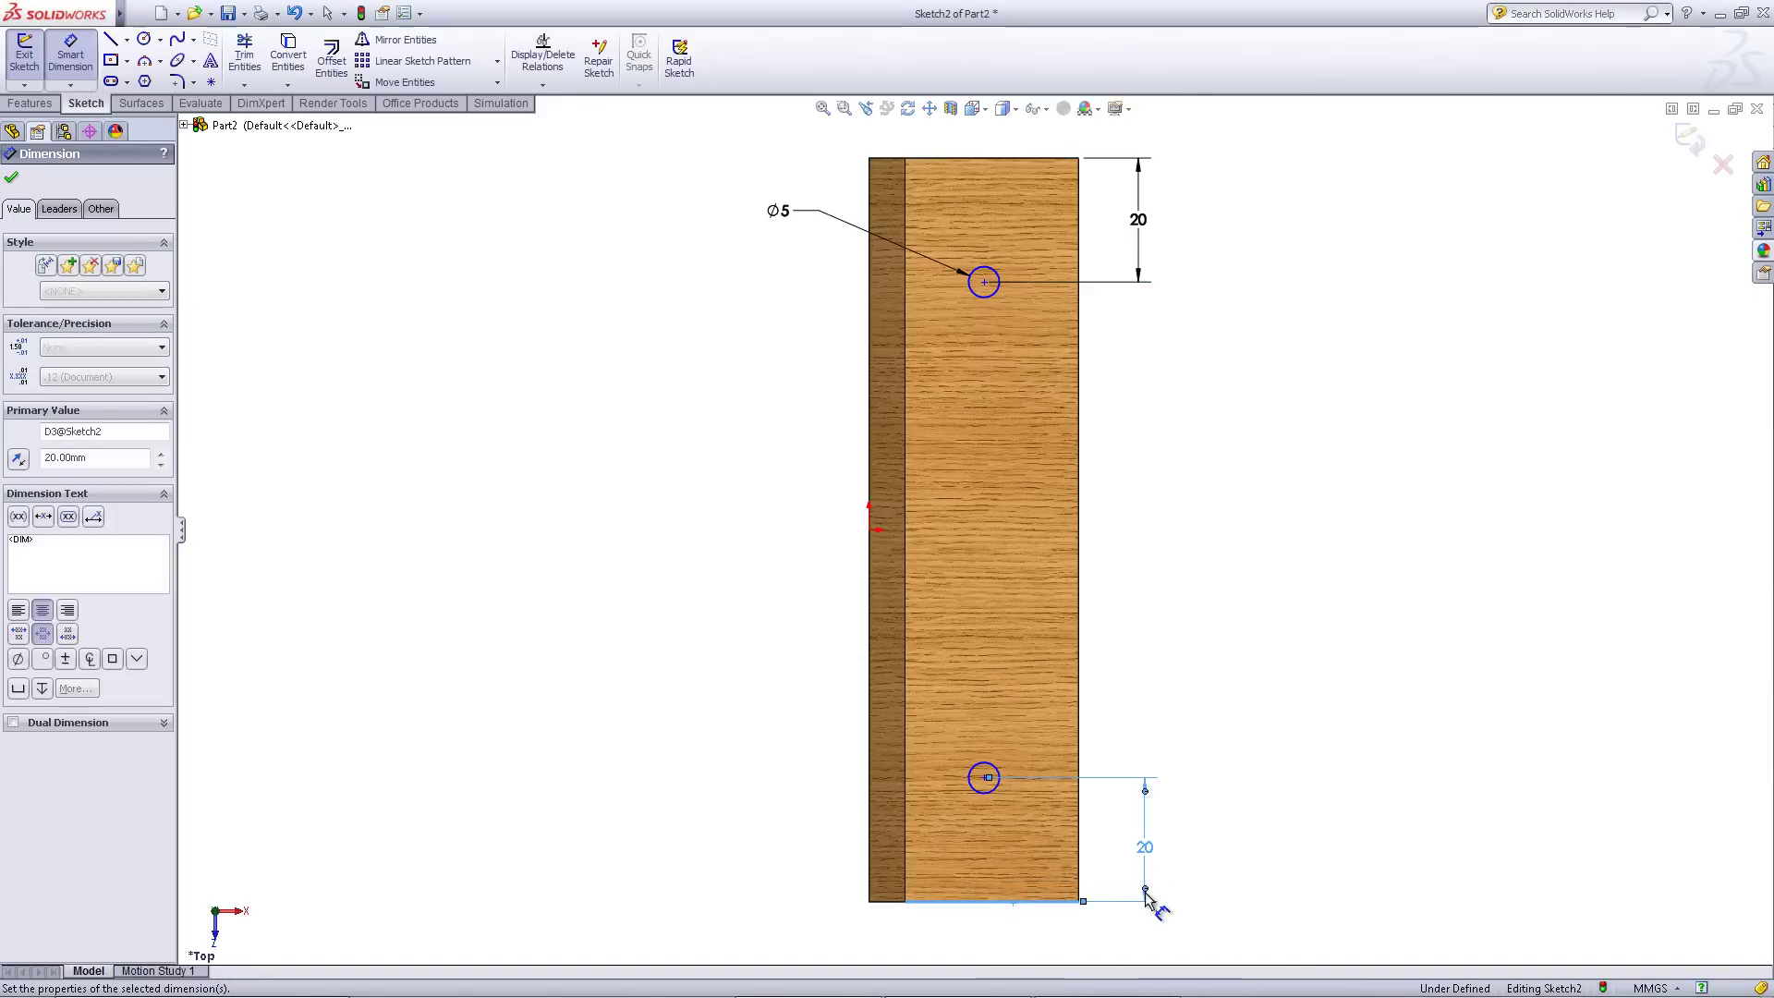
pyautogui.rightClick(1153, 617)
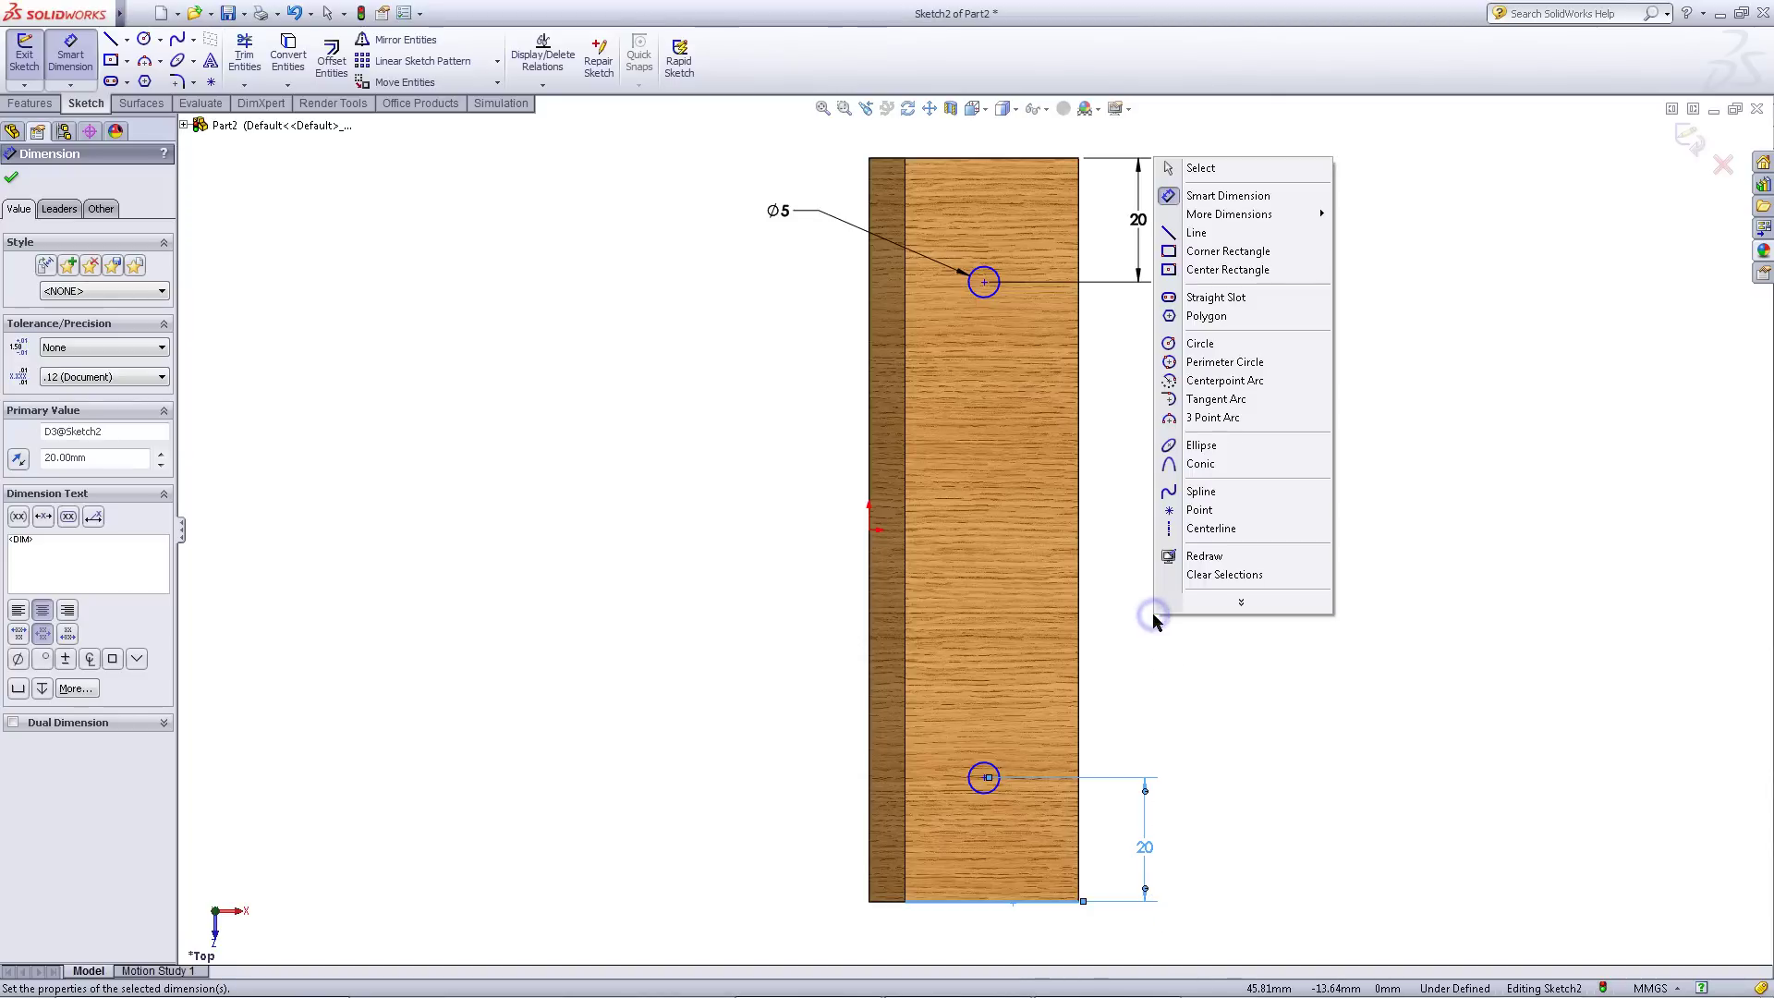
# Drag the hole pair slightly to the right on the slab
pyautogui.click(1231, 168)
pyautogui.moveTo(984, 282)
pyautogui.mouseDown()
pyautogui.moveTo(1039, 279)
pyautogui.moveTo(987, 285)
pyautogui.mouseUp()
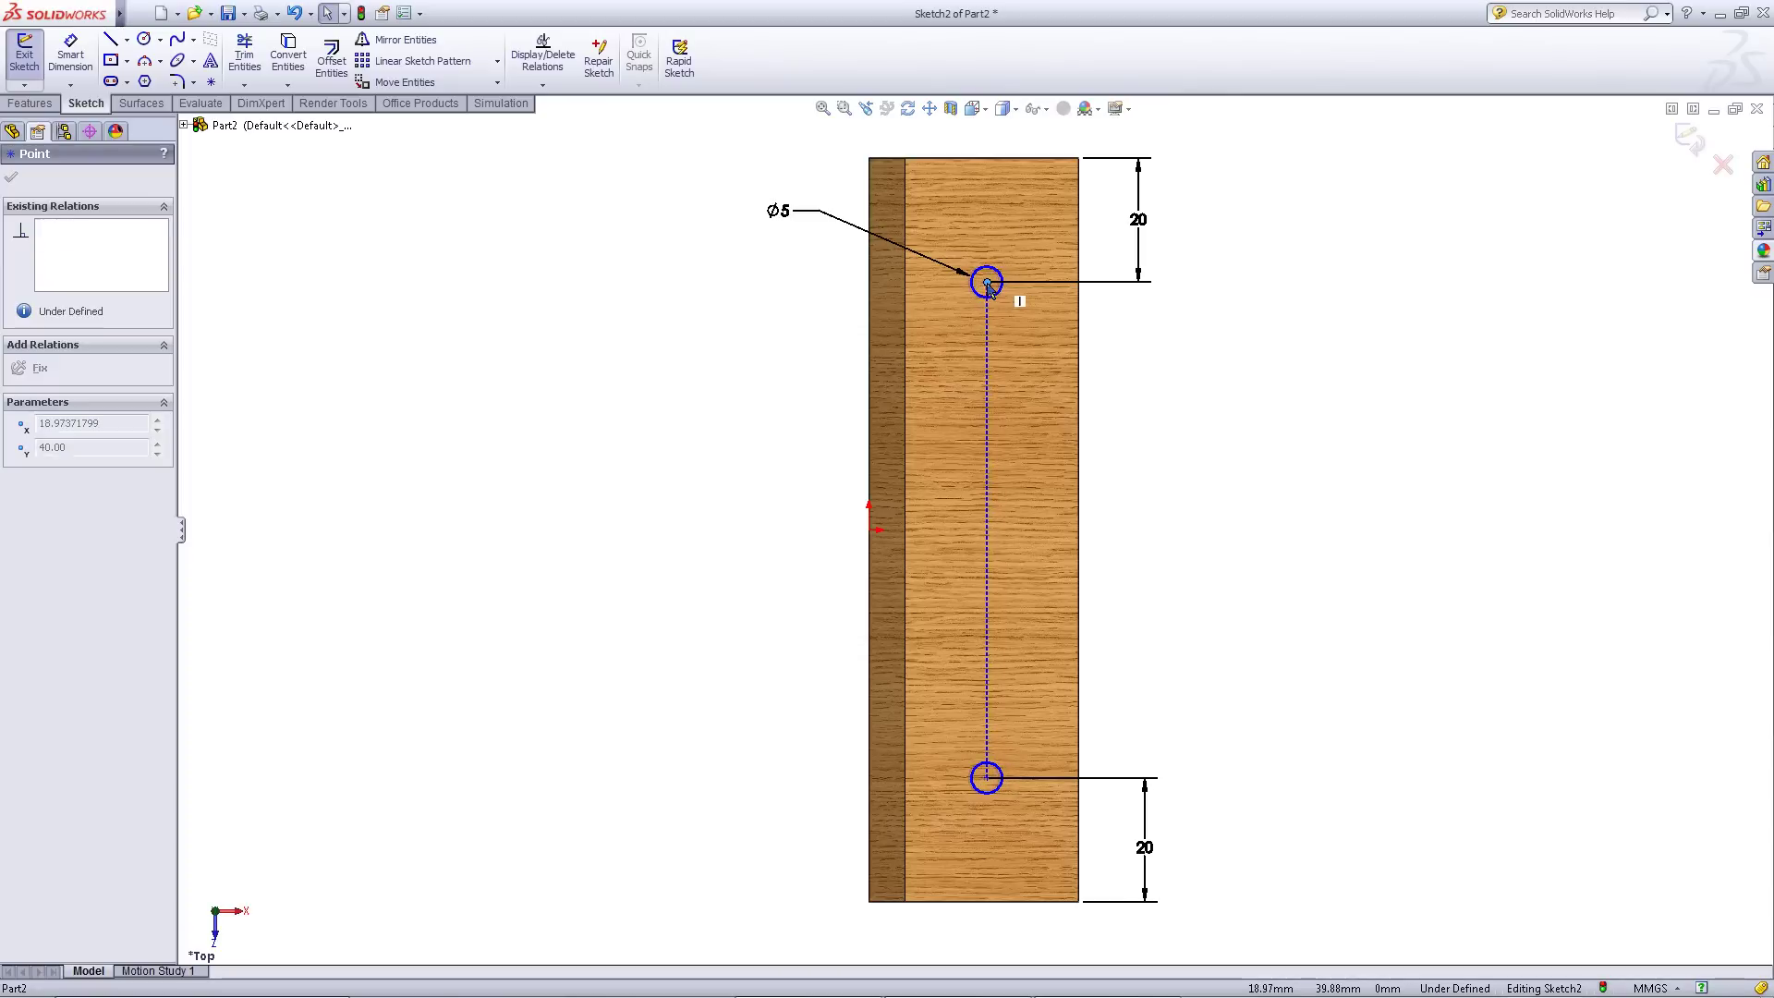
pyautogui.click(667, 441)
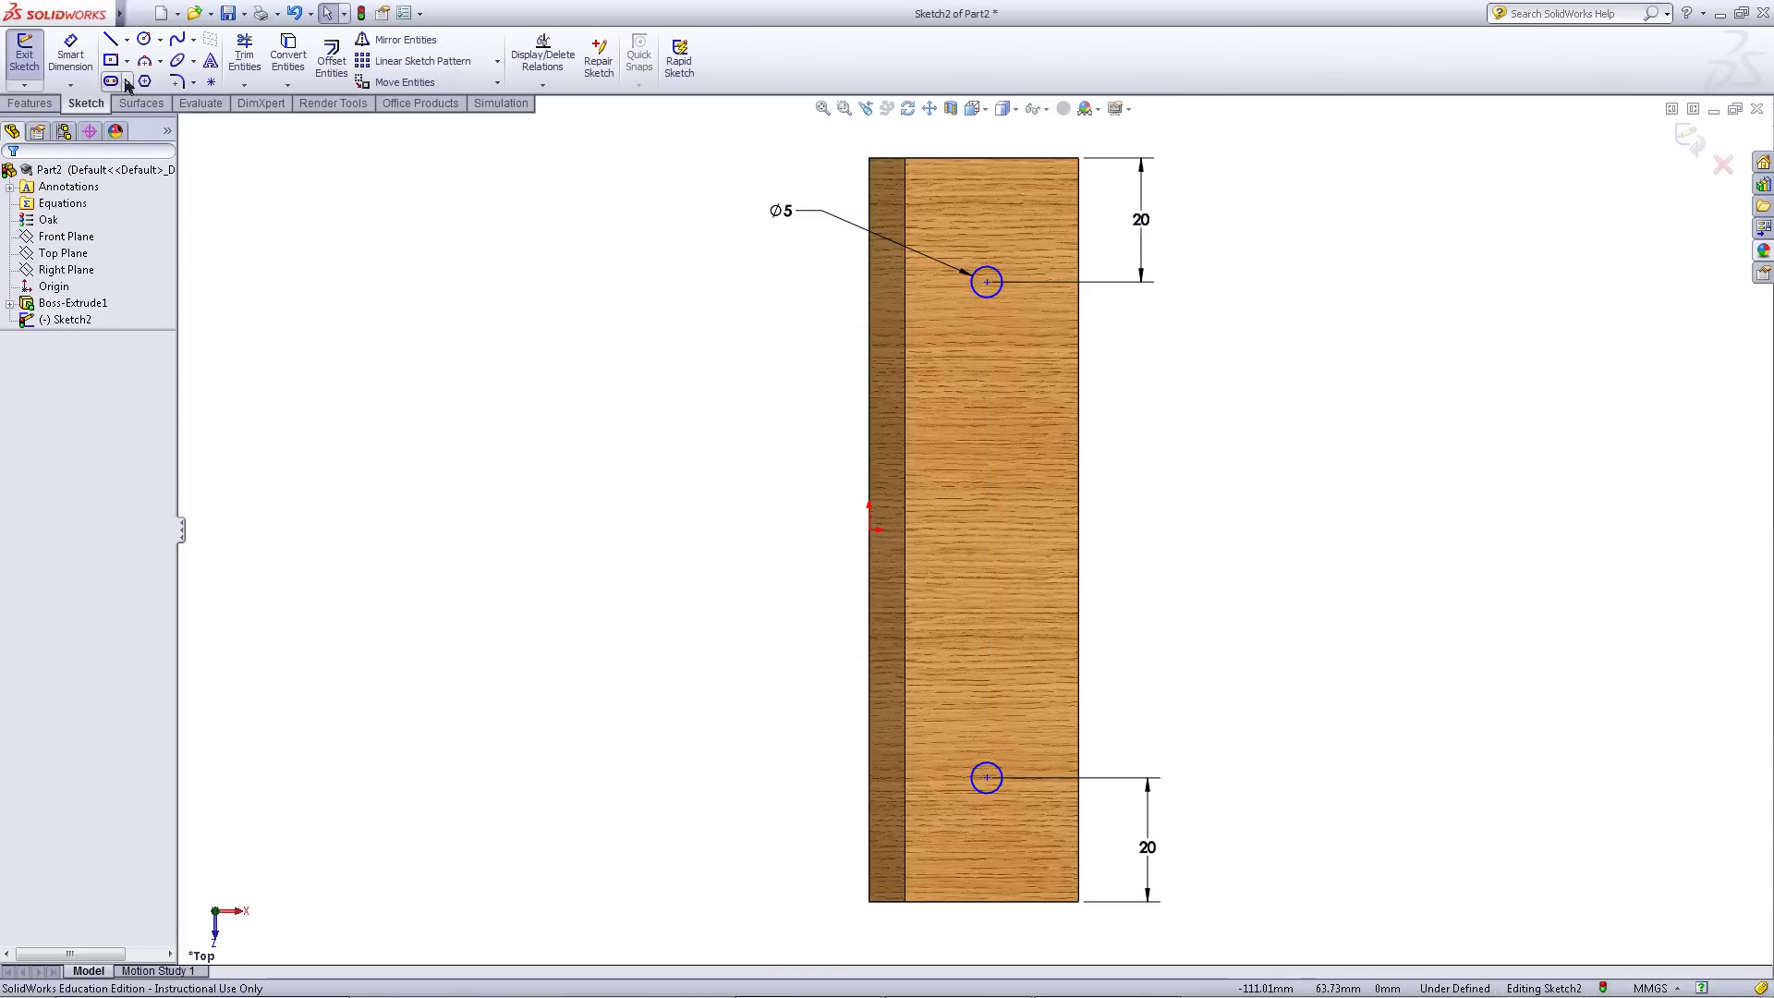
# Draw a construction centreline from the slab's top edge to its bottom edge
pyautogui.click(128, 40)
pyautogui.click(148, 72)
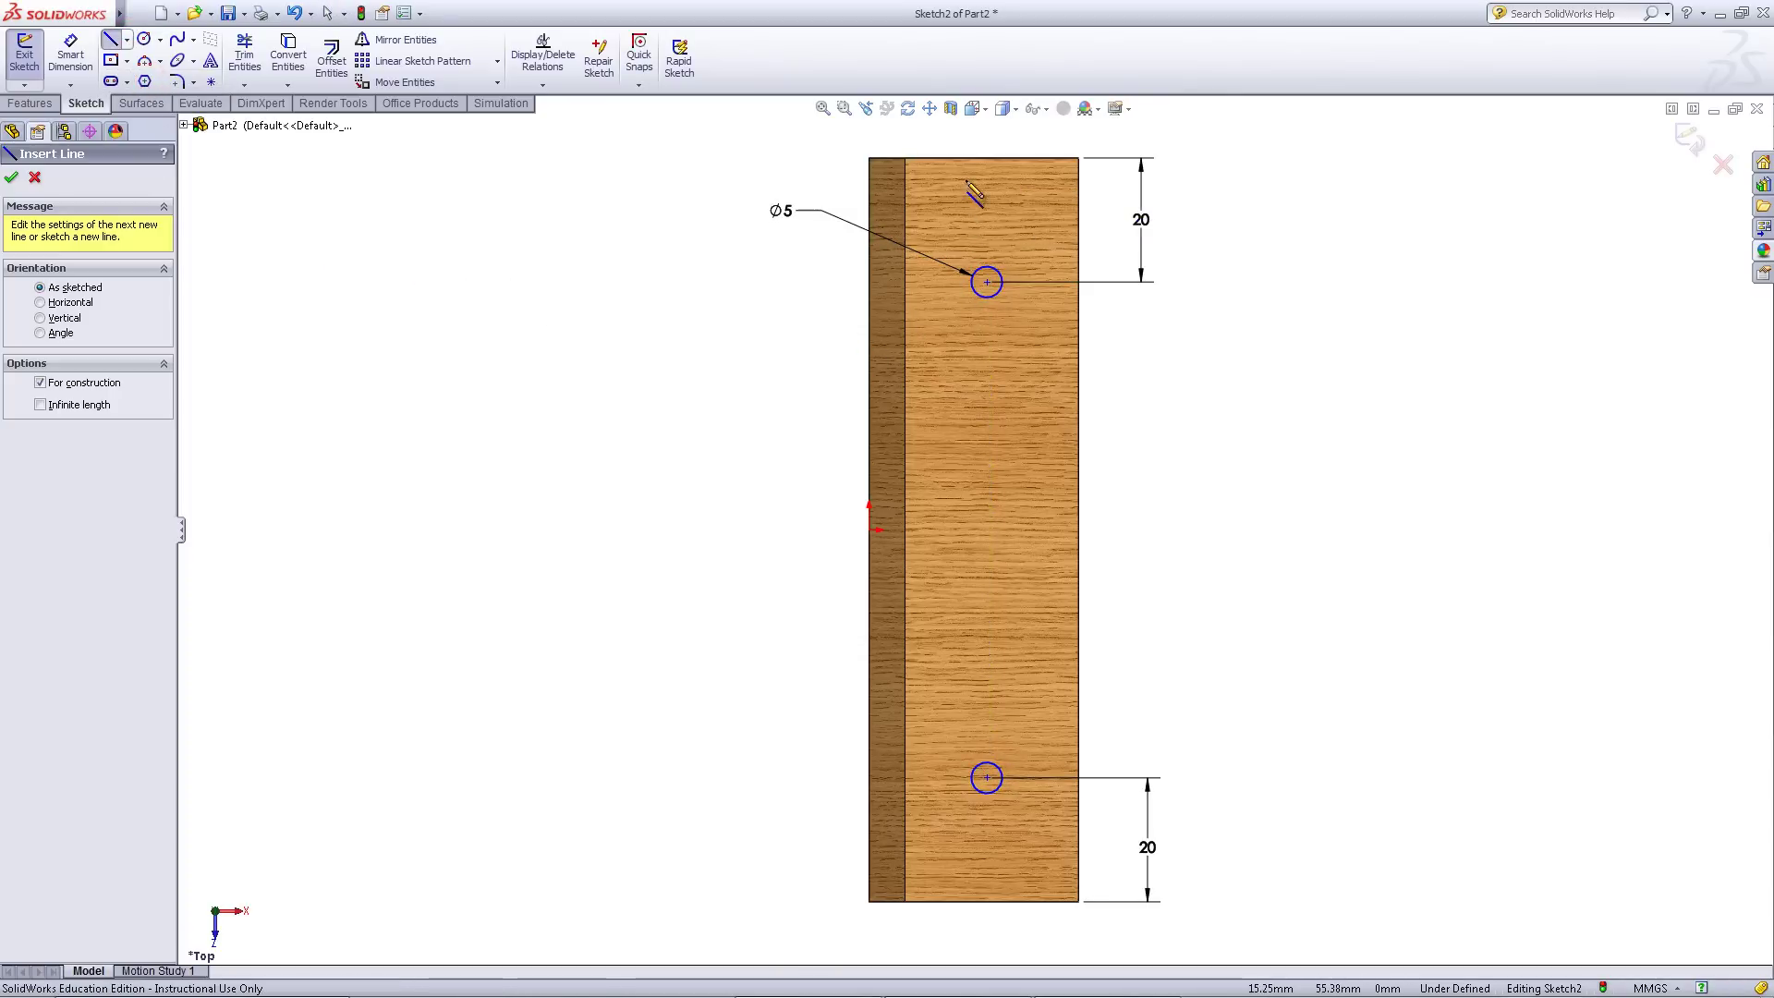
pyautogui.click(962, 159)
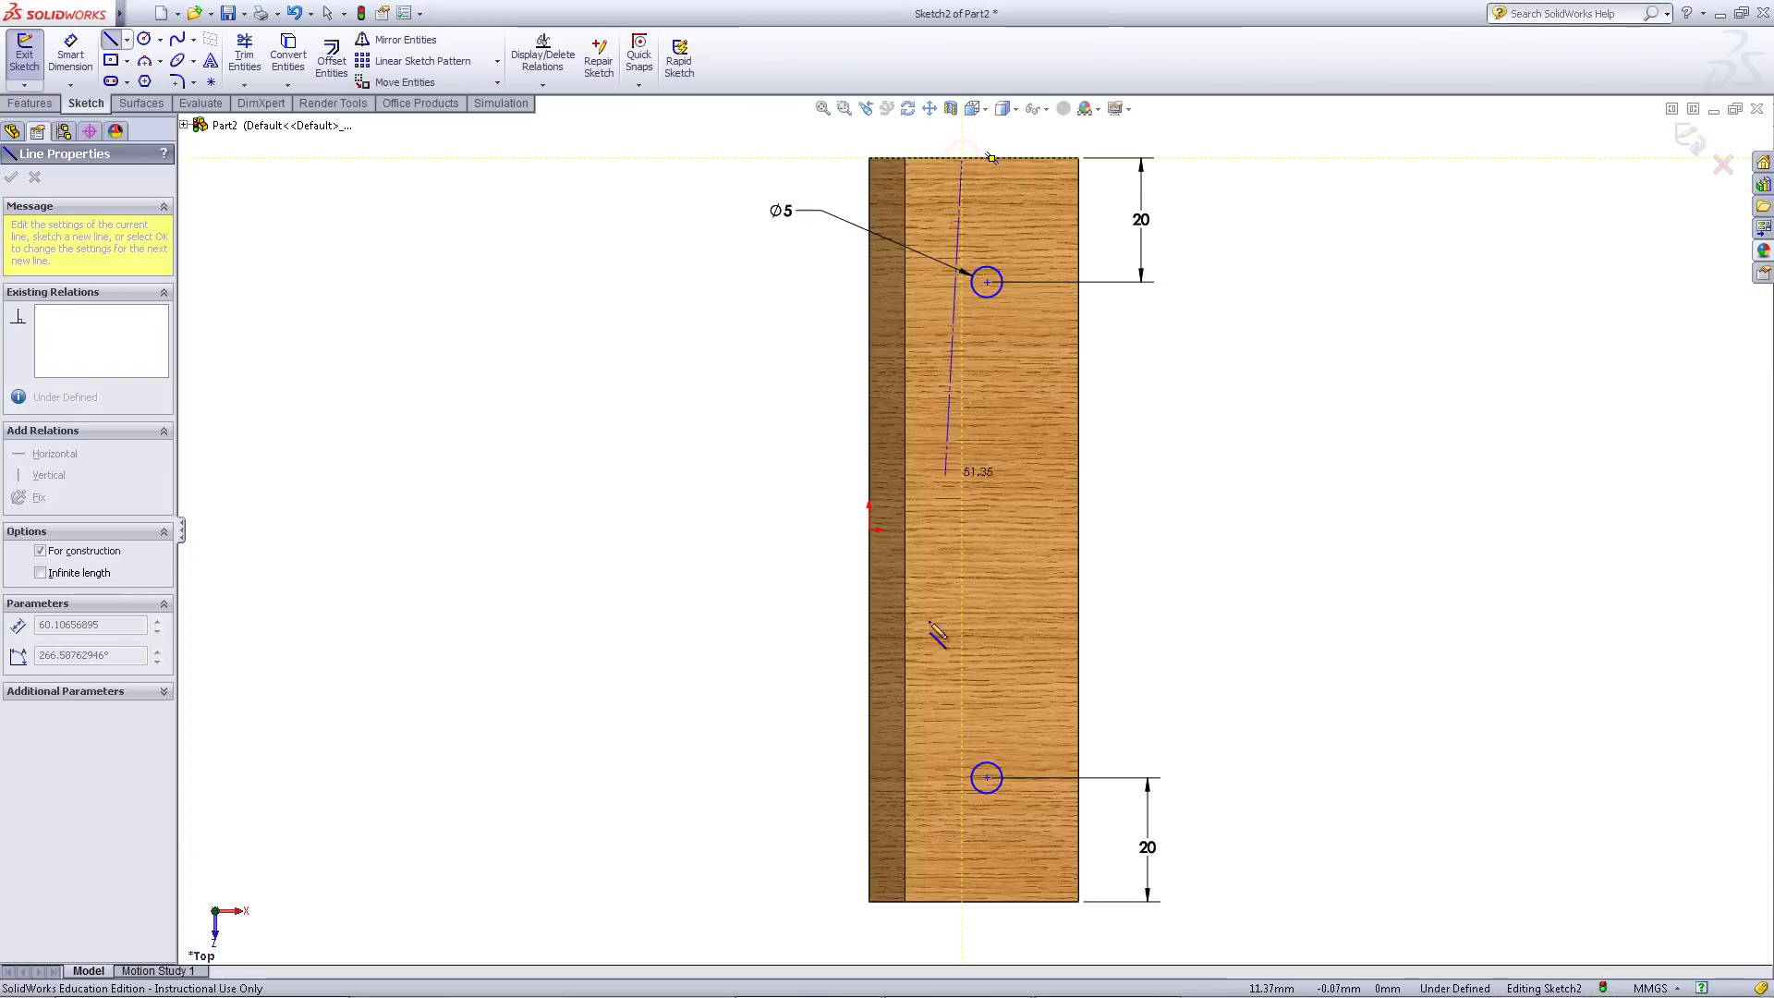
pyautogui.click(962, 900)
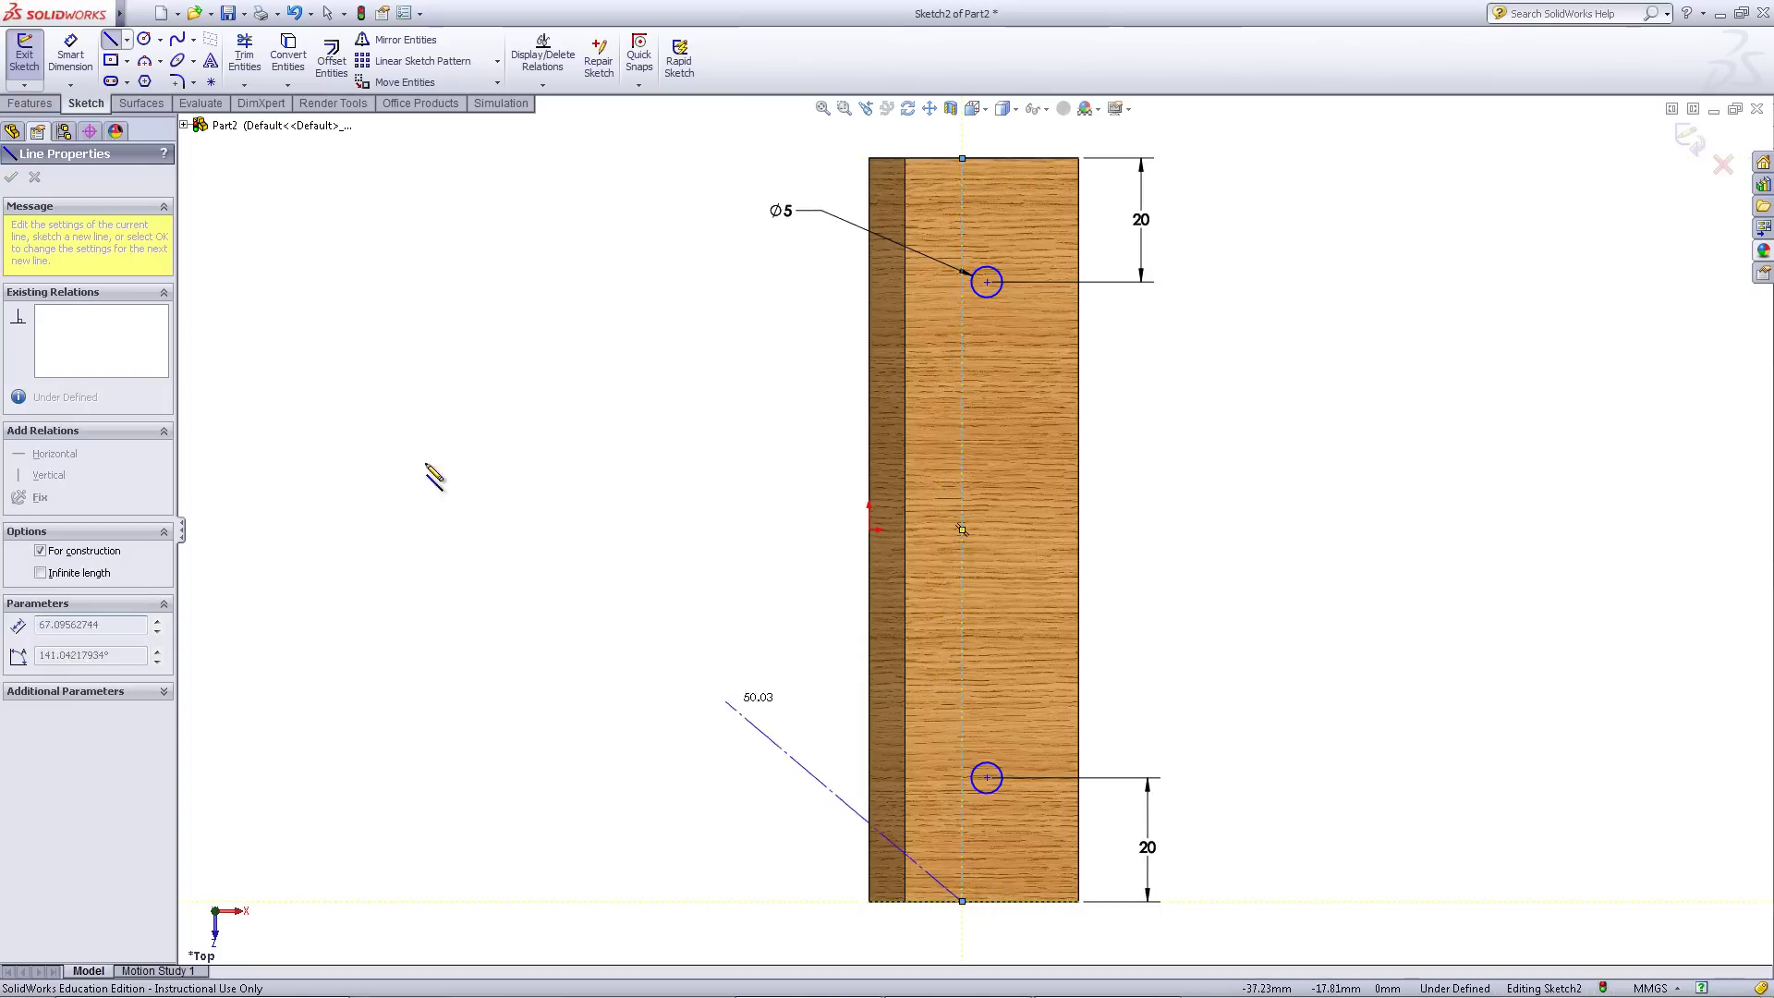
# Exit the Line tool and make the centreline's top endpoint the midpoint of the top edge
pyautogui.click(110, 40)
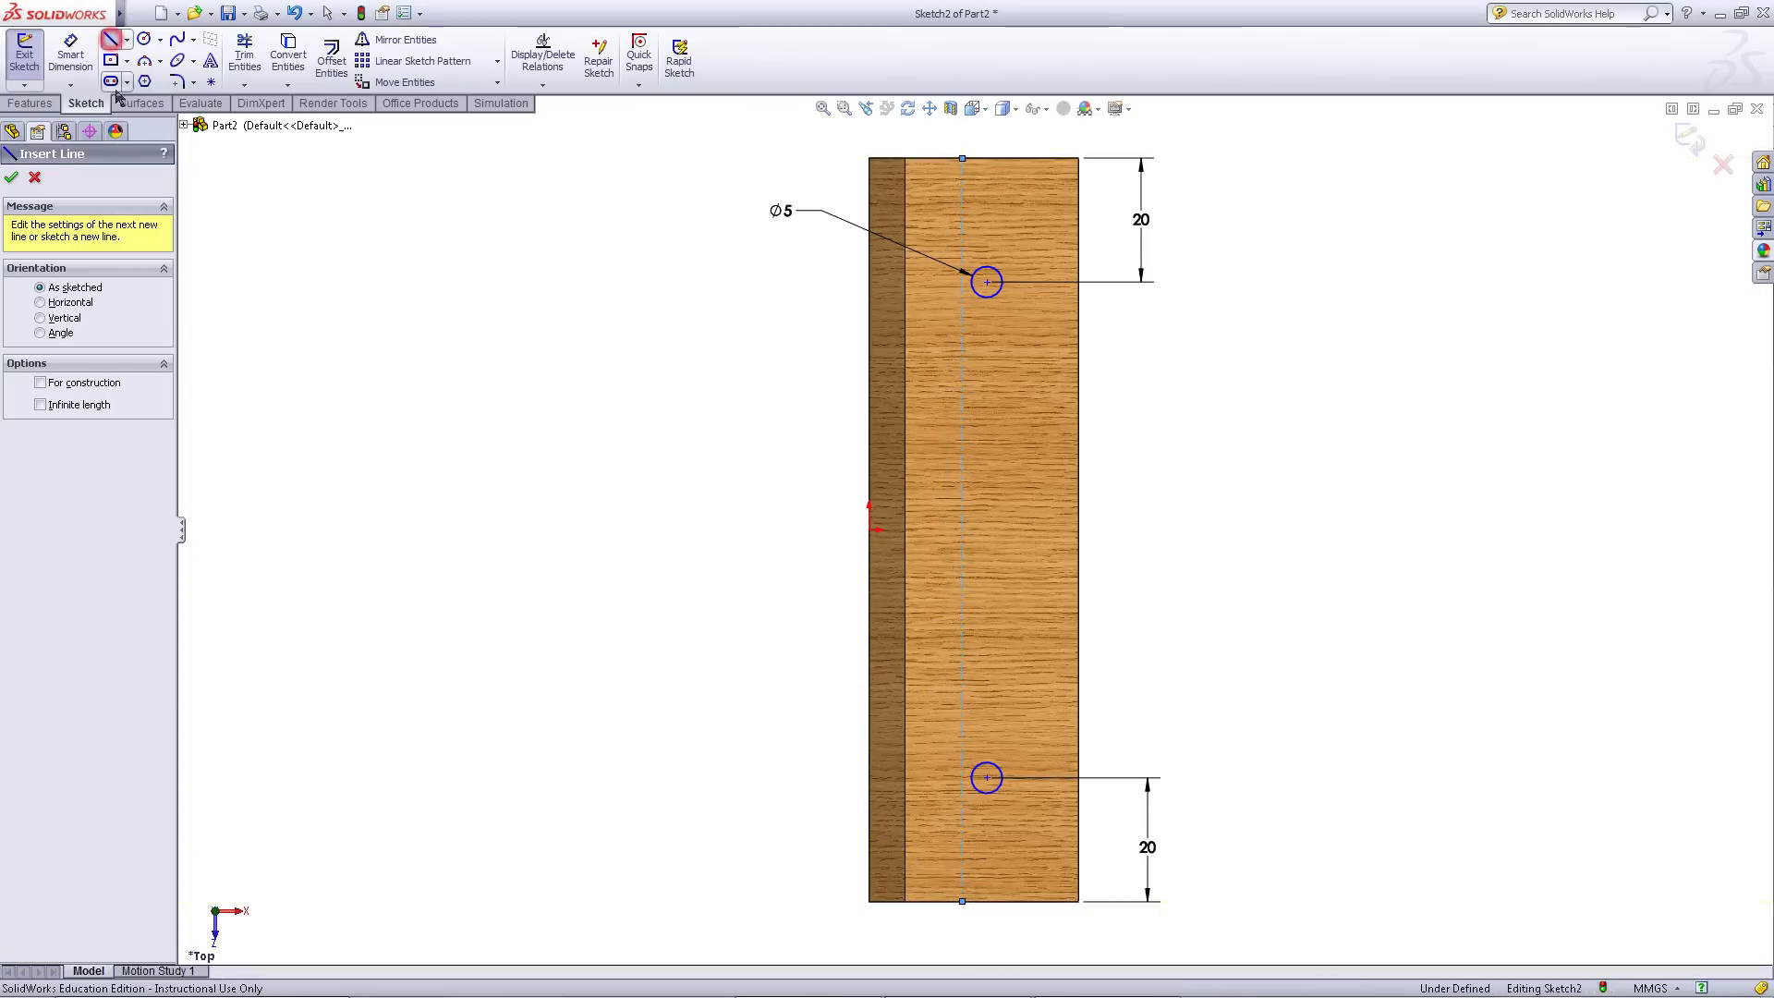
pyautogui.click(110, 40)
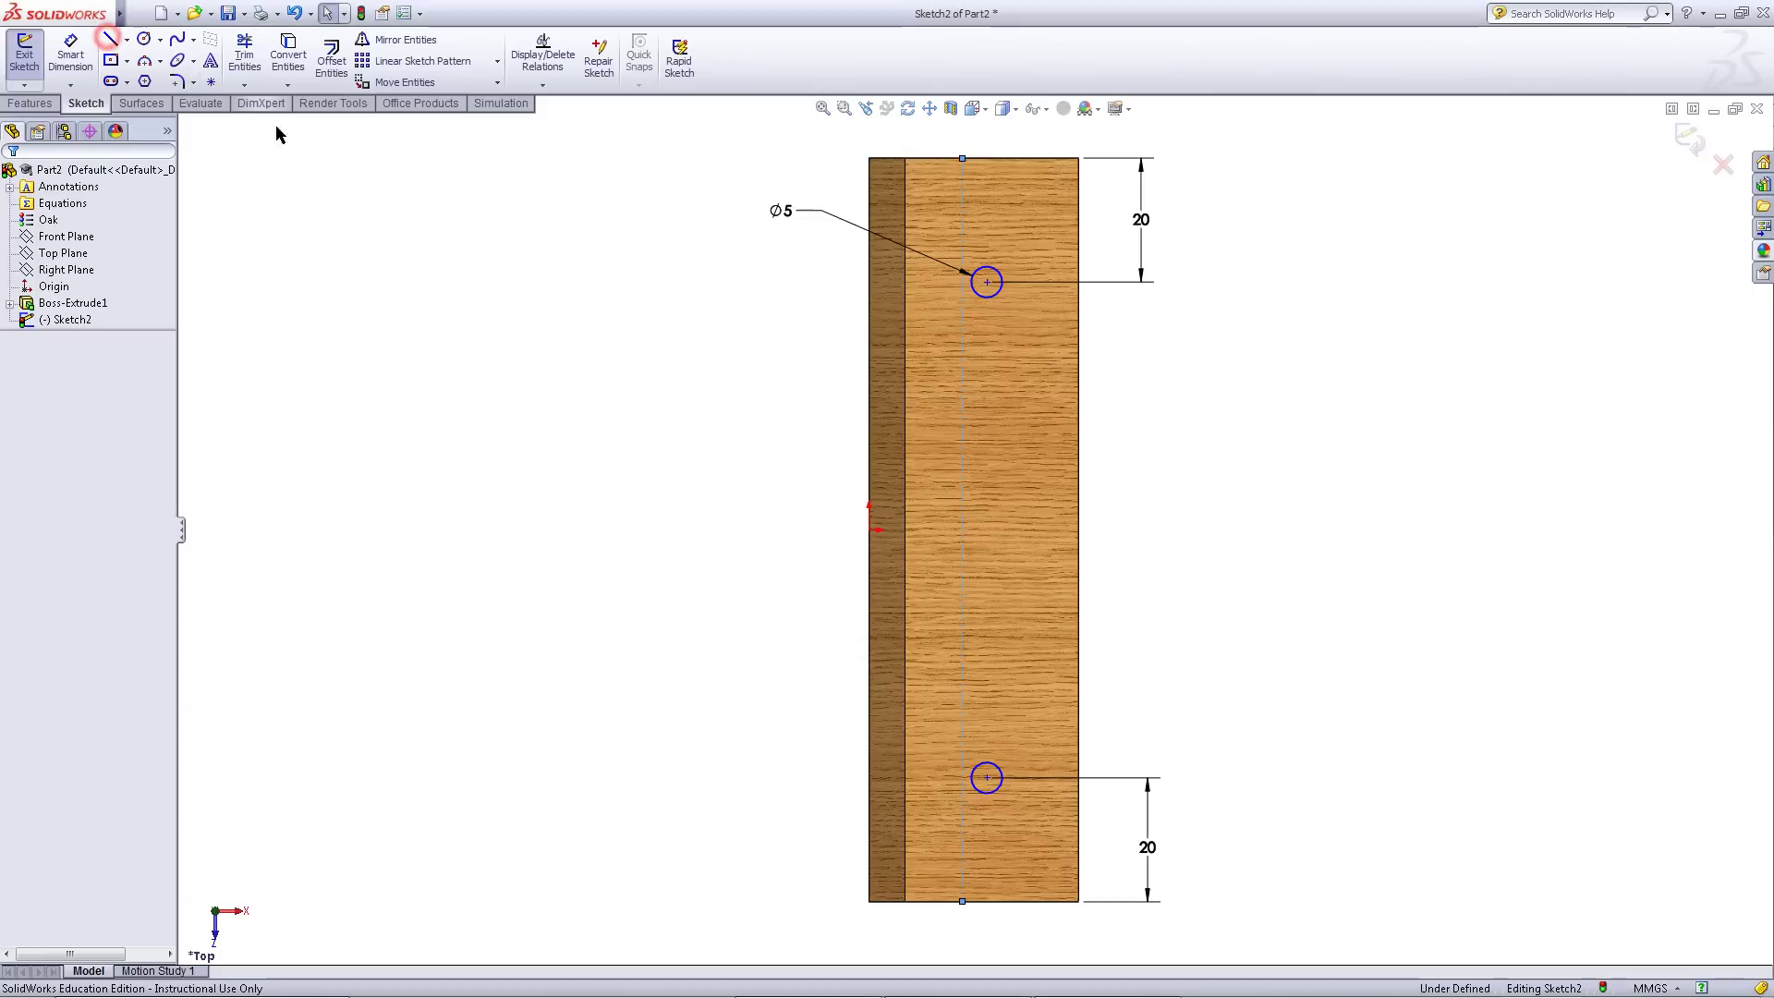
pyautogui.click(962, 159)
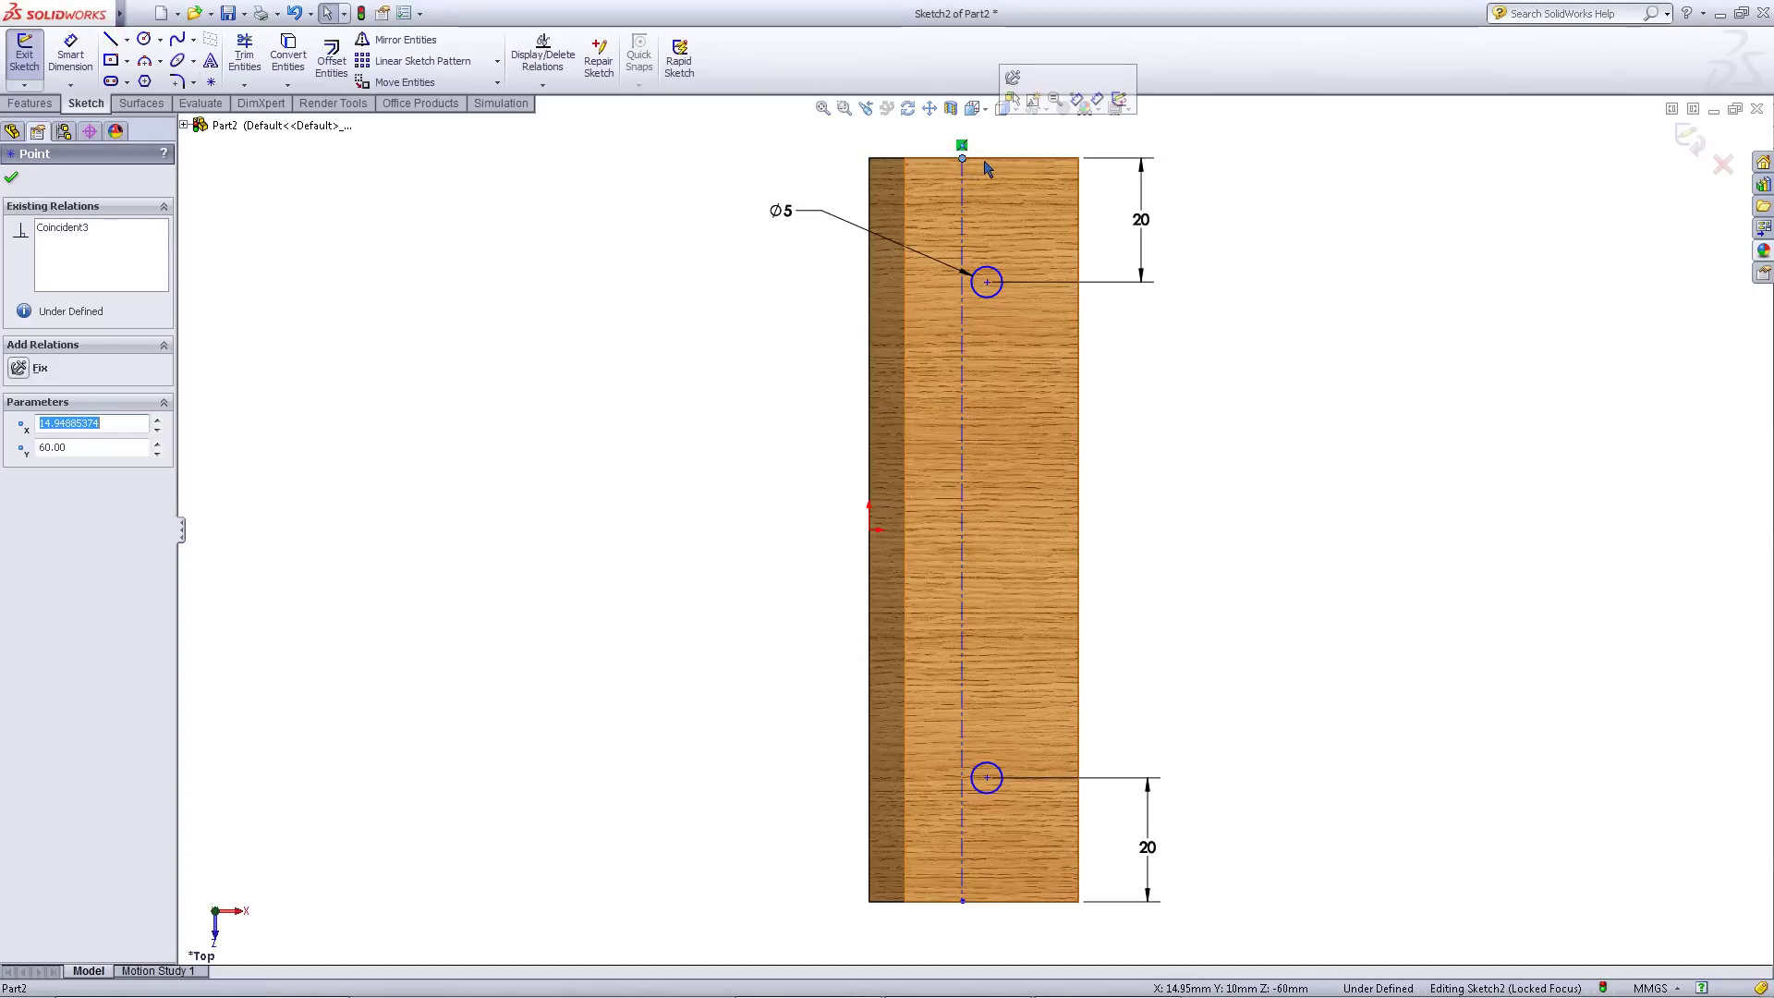
pyautogui.keyDown('ctrl'); pyautogui.click(986, 163); pyautogui.keyUp('ctrl')
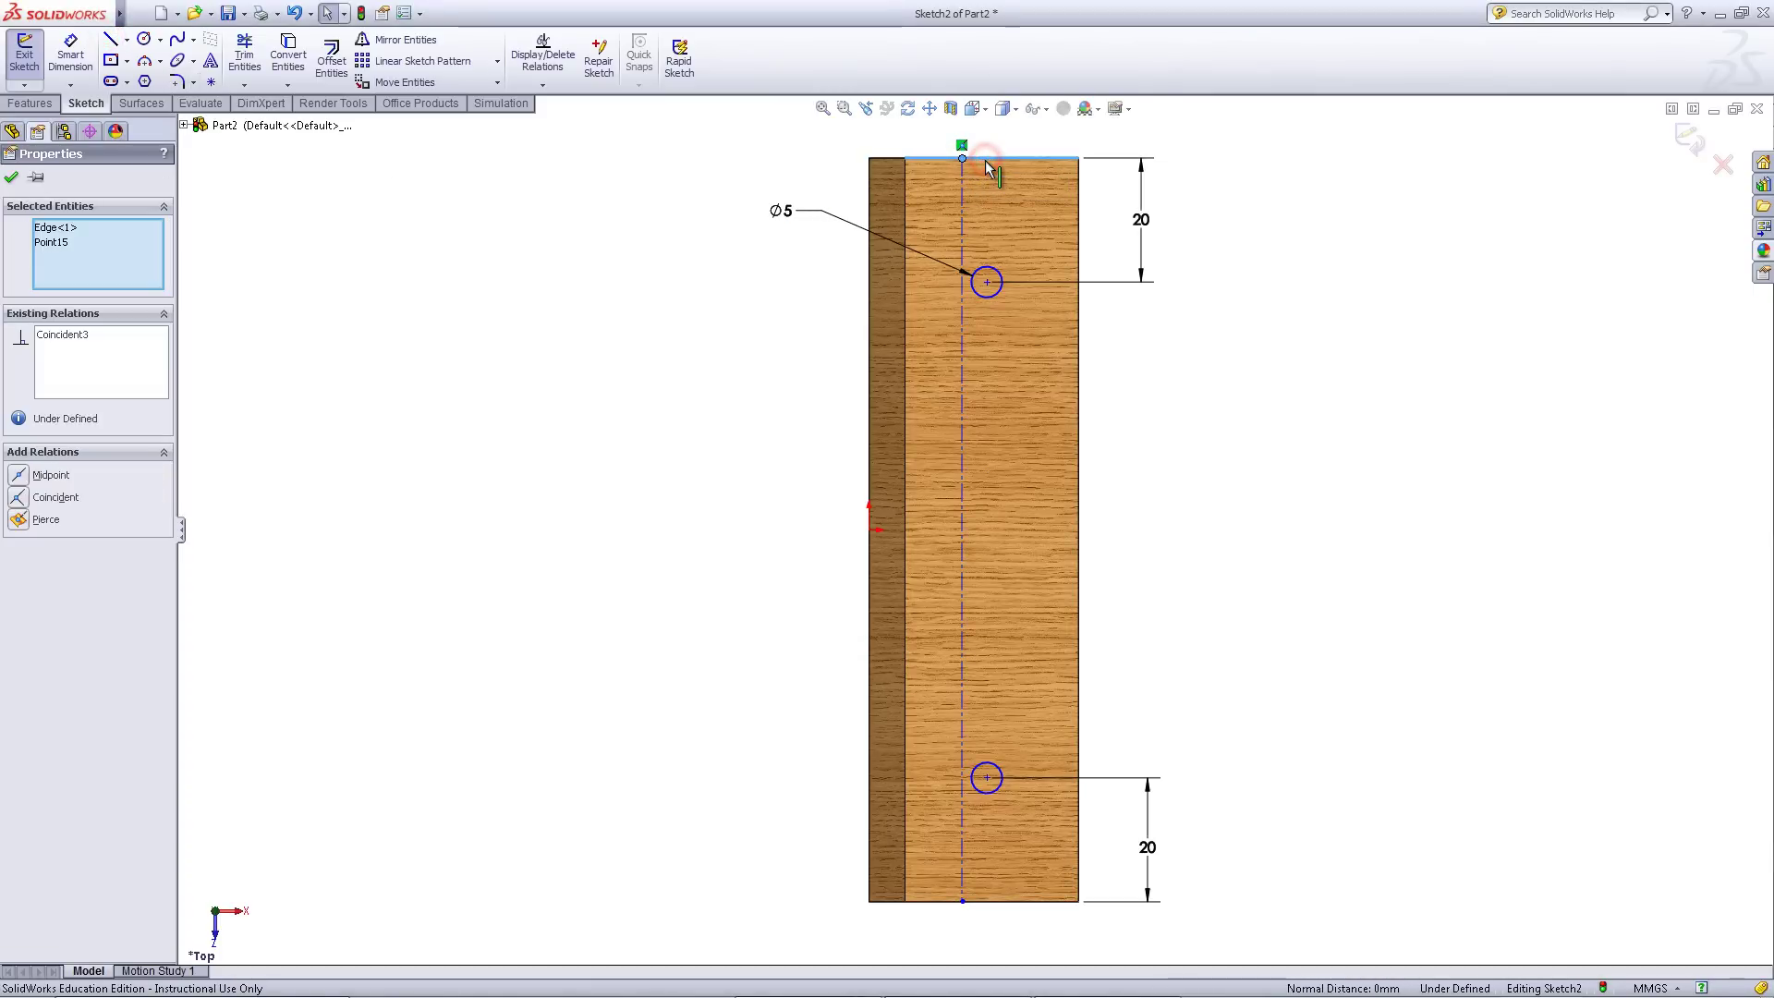
pyautogui.click(21, 476)
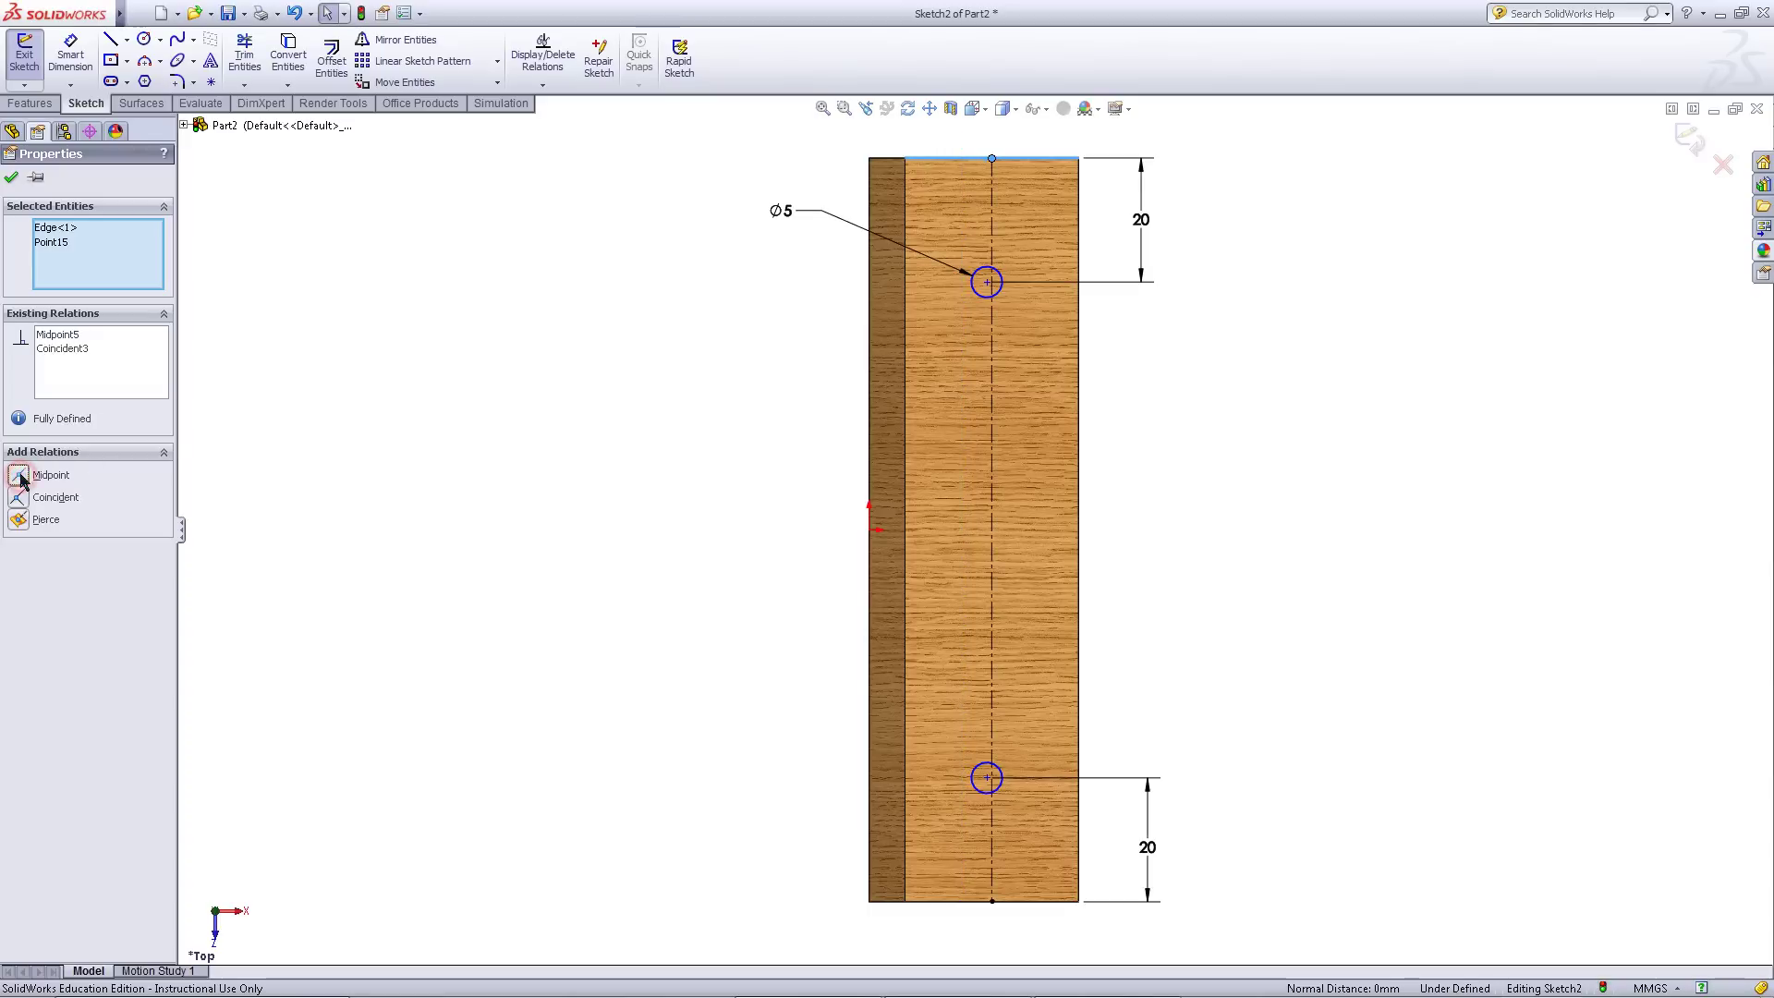
pyautogui.click(1207, 459)
# Drag both hole circles onto the centreline so Sketch2 becomes fully defined
pyautogui.moveTo(988, 283)
pyautogui.mouseDown()
pyautogui.moveTo(943, 287)
pyautogui.moveTo(994, 305)
pyautogui.mouseUp()
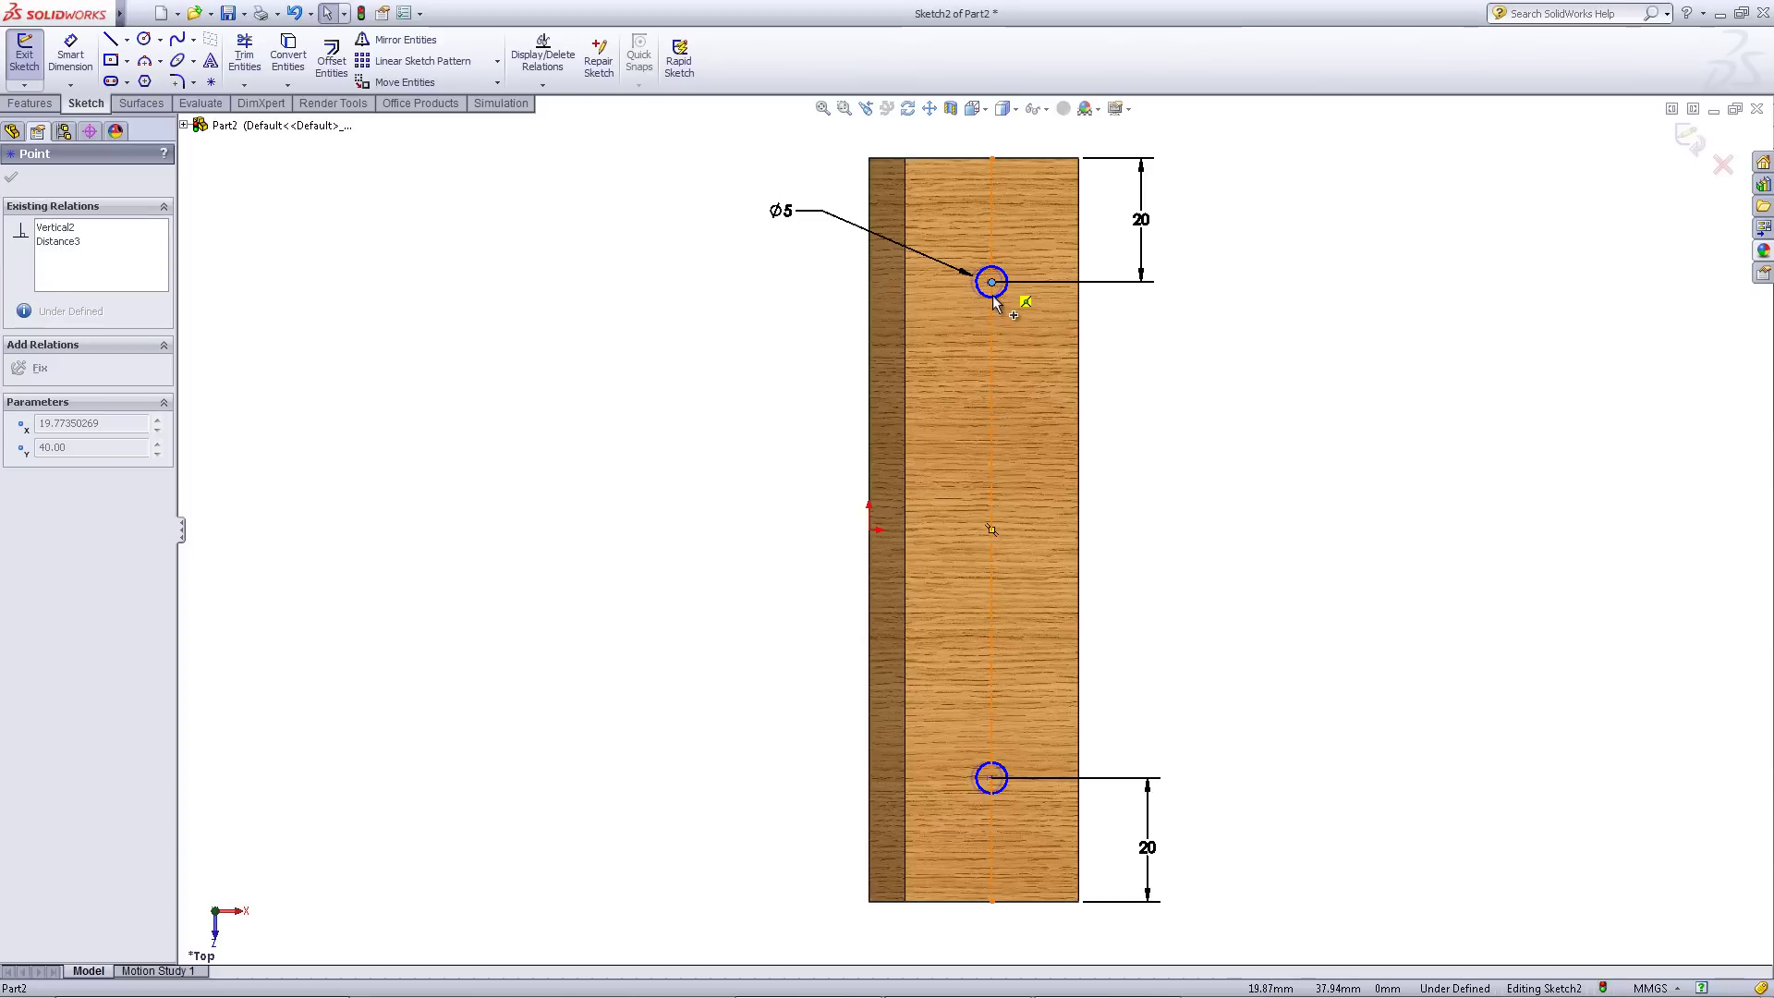
pyautogui.moveTo(994, 305); pyautogui.dragTo(992, 304)
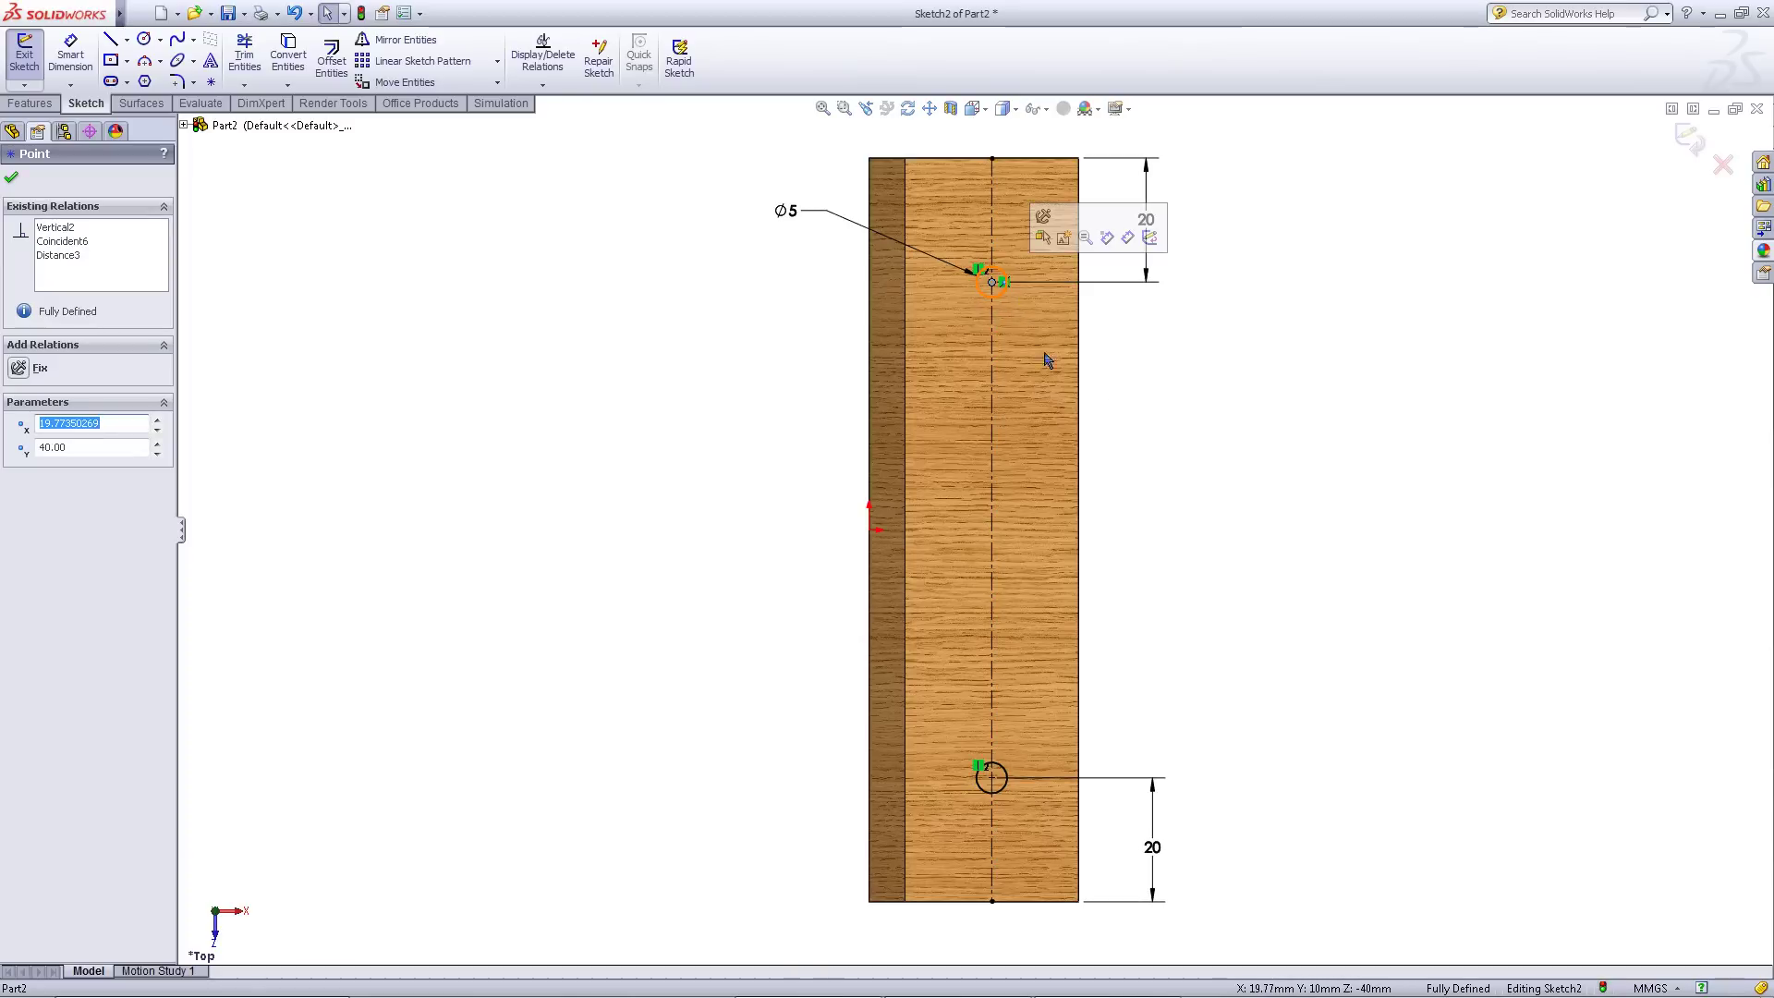
pyautogui.click(1215, 412)
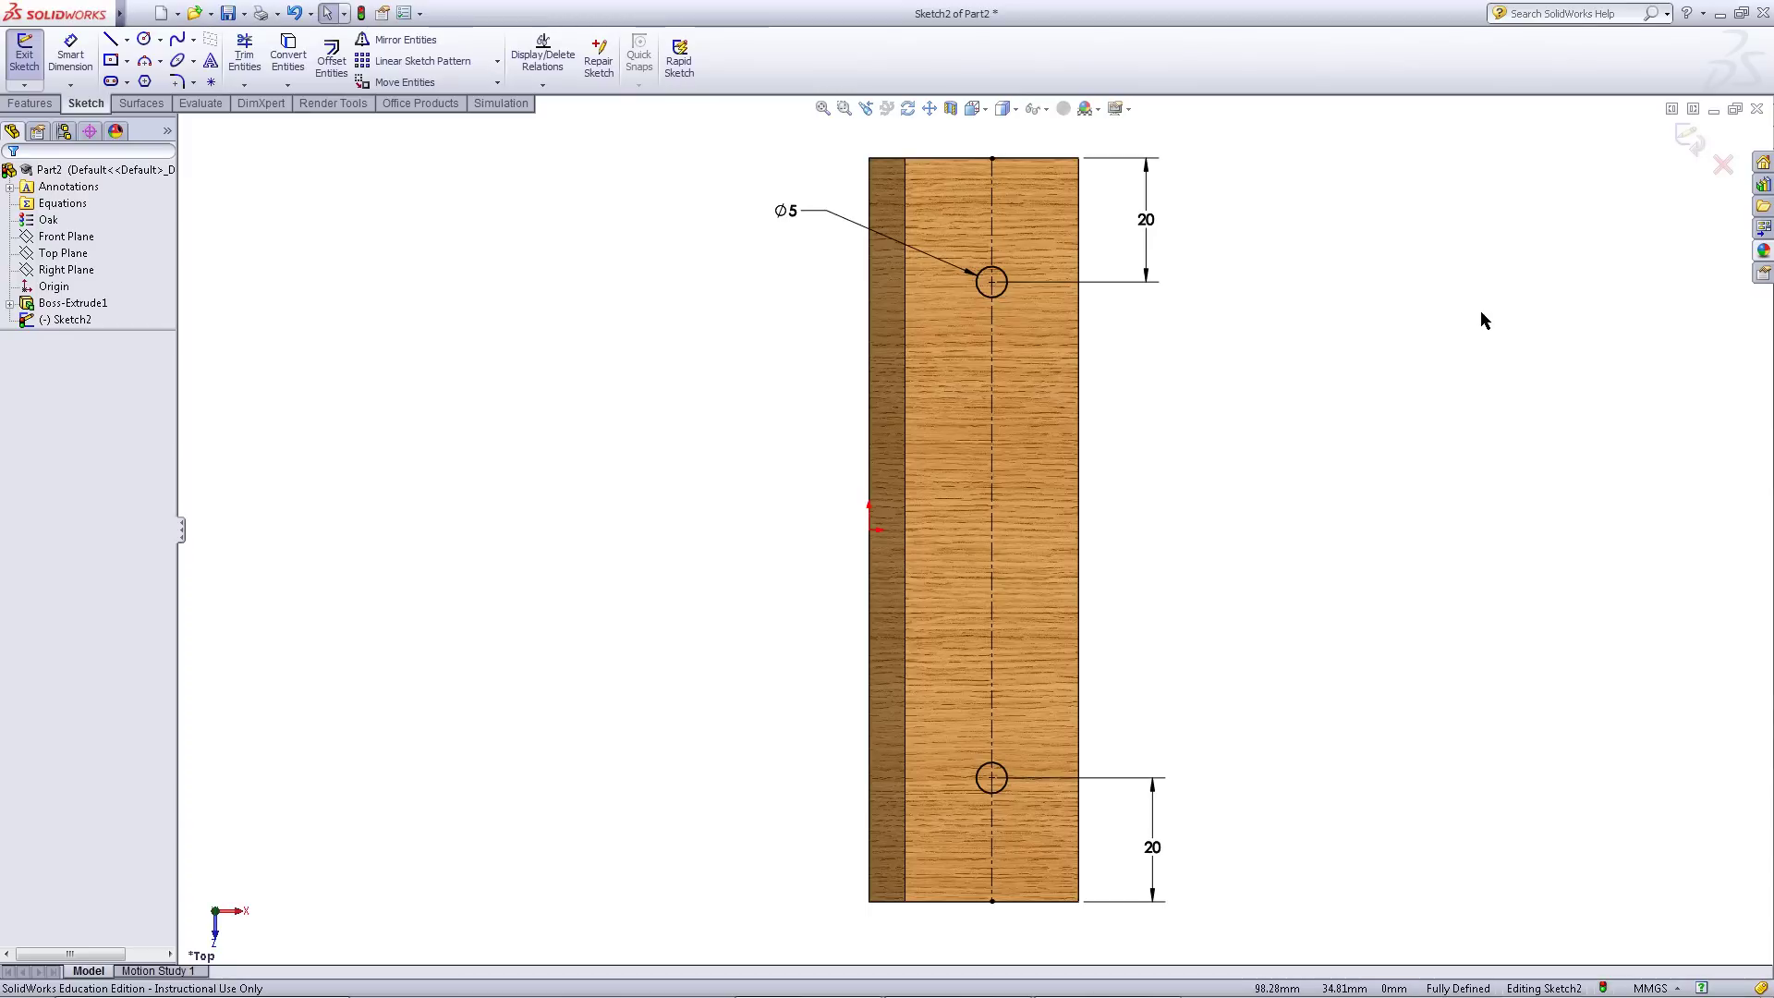
# Cut-extrude the two Ø5 circles Through All to make two through holes in the oak bar
pyautogui.click(1683, 135)
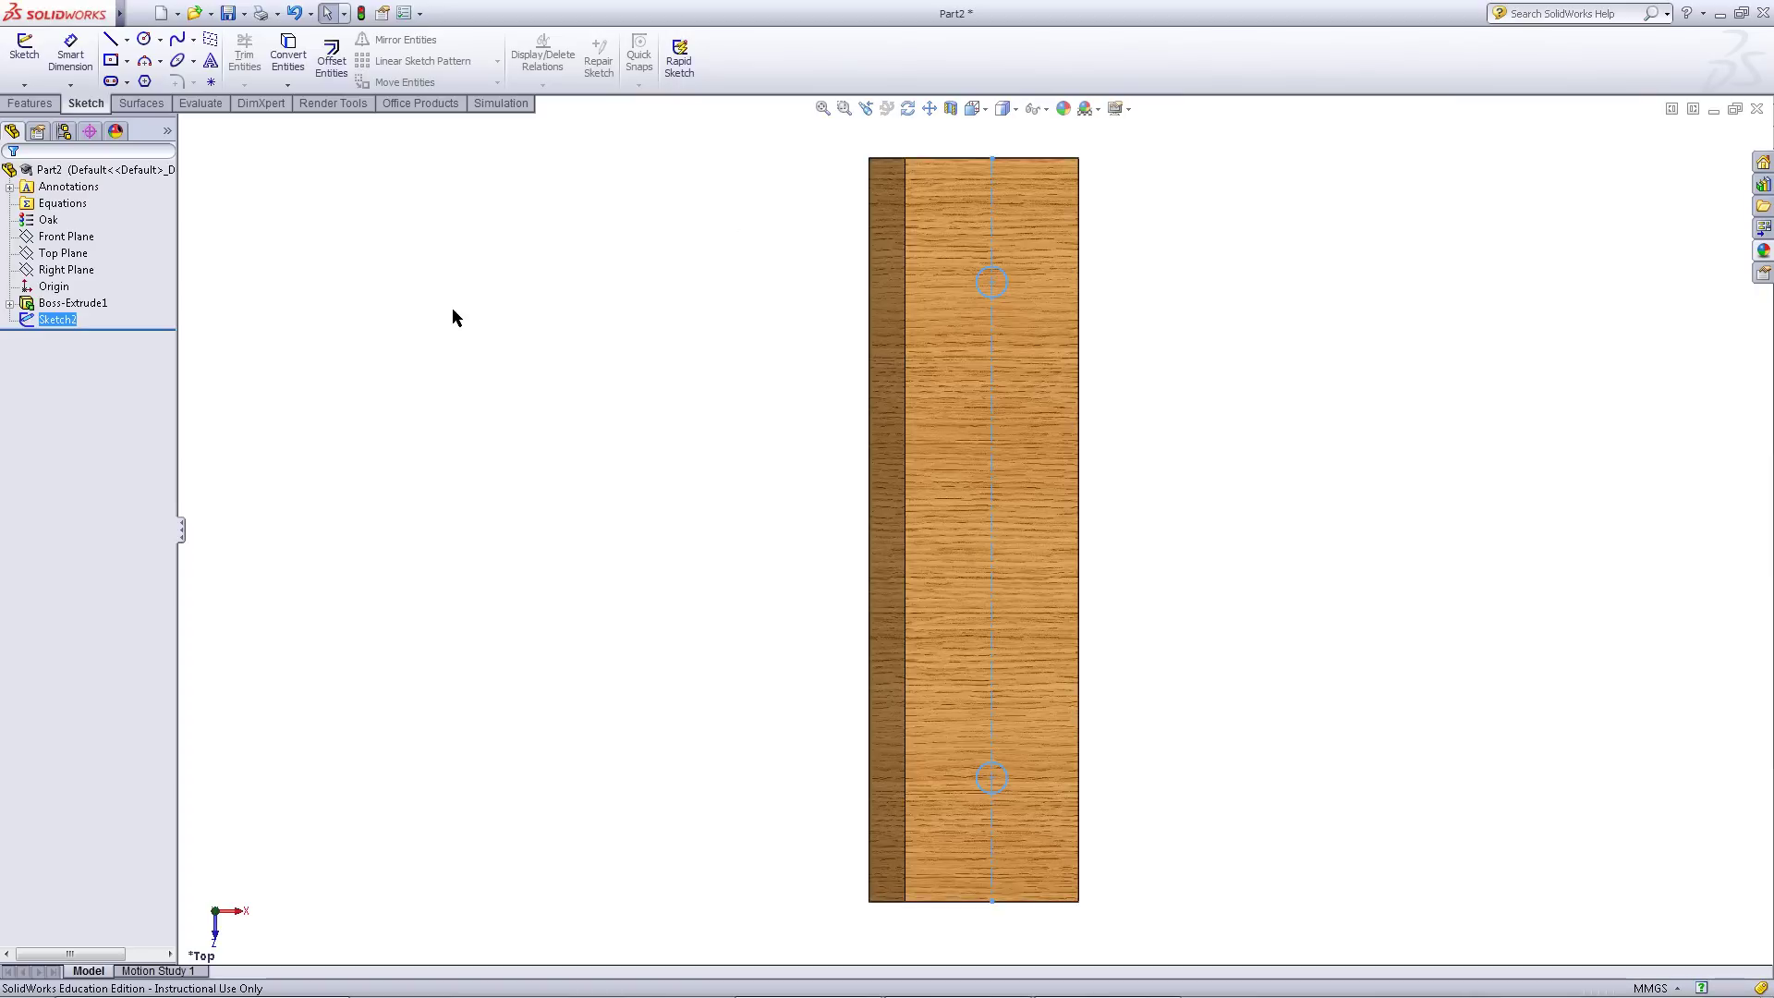
pyautogui.click(41, 105)
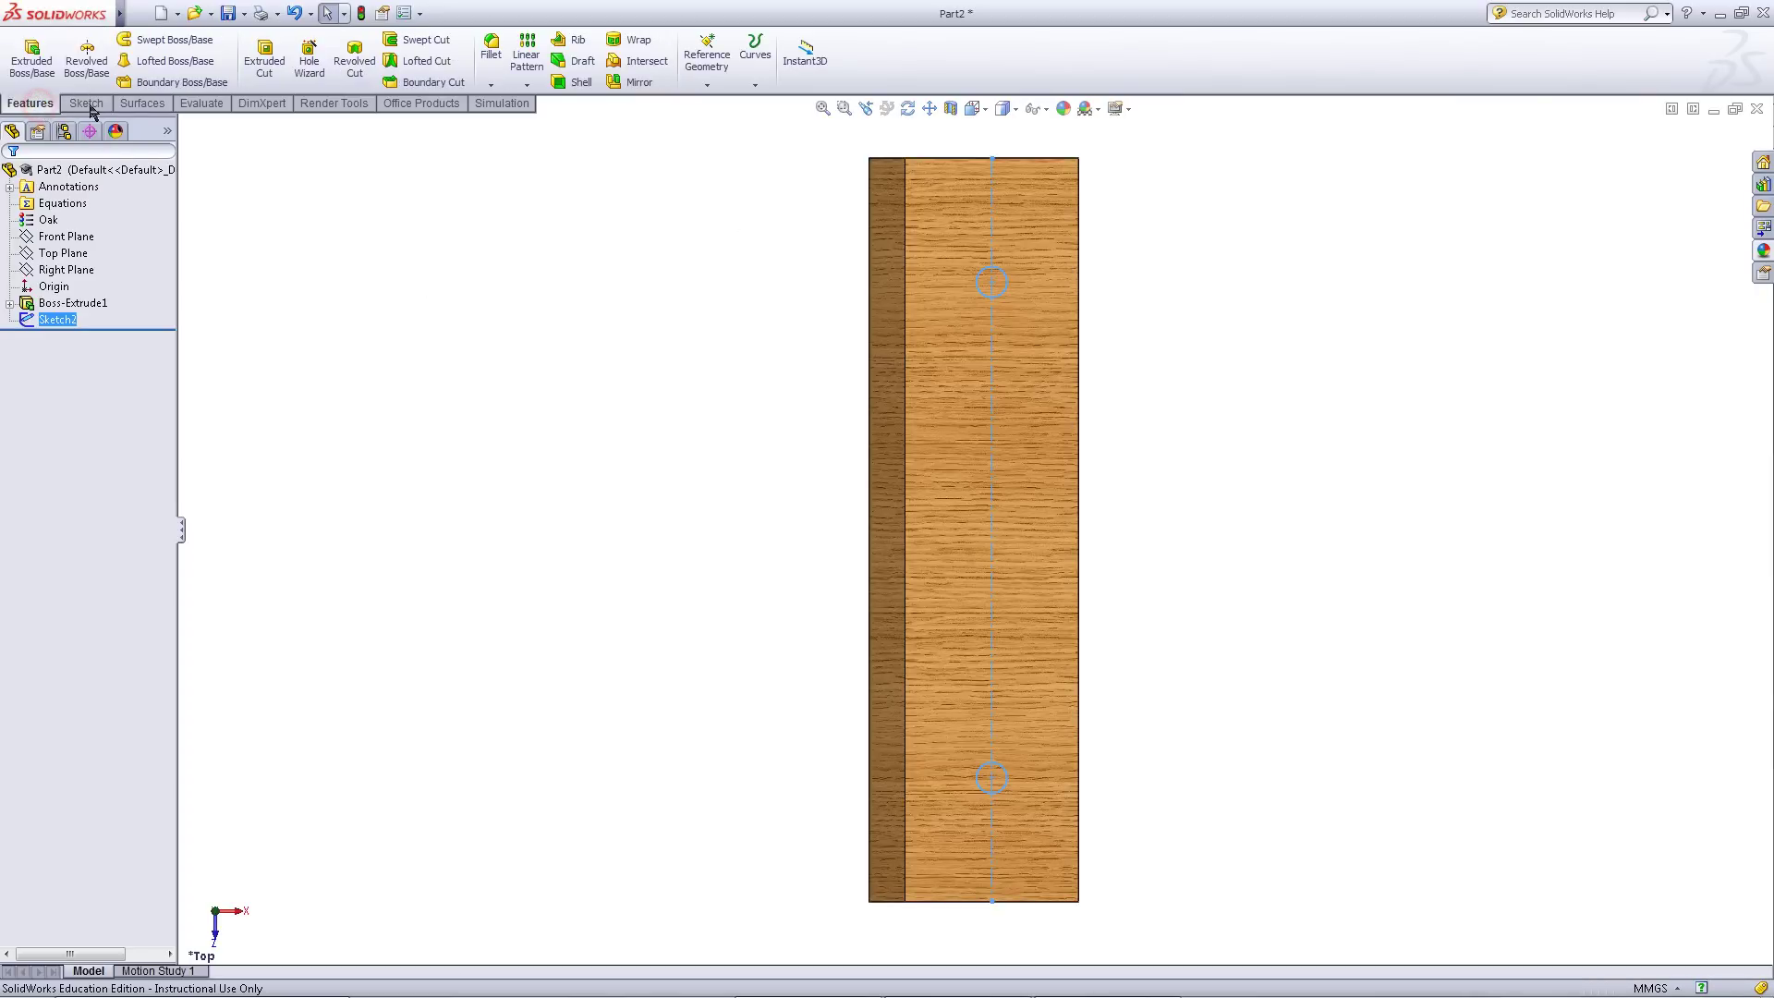
pyautogui.click(268, 69)
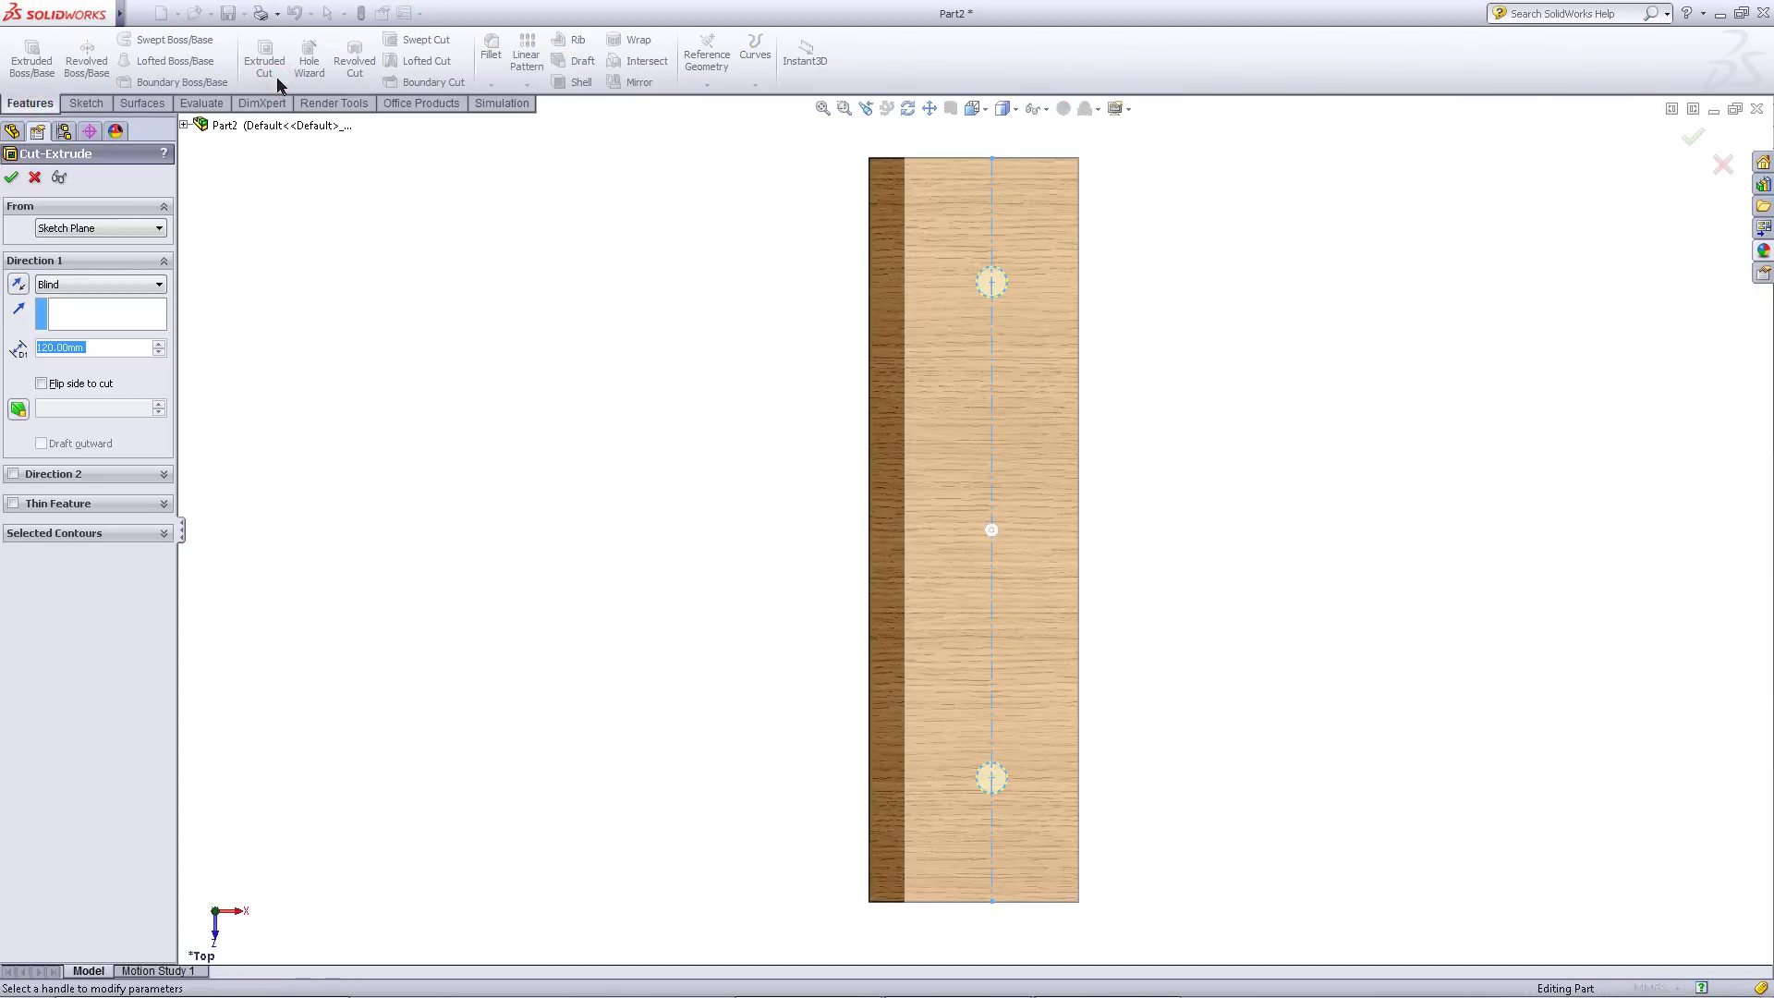
pyautogui.moveTo(588, 555); pyautogui.dragTo(457, 330, button='middle')
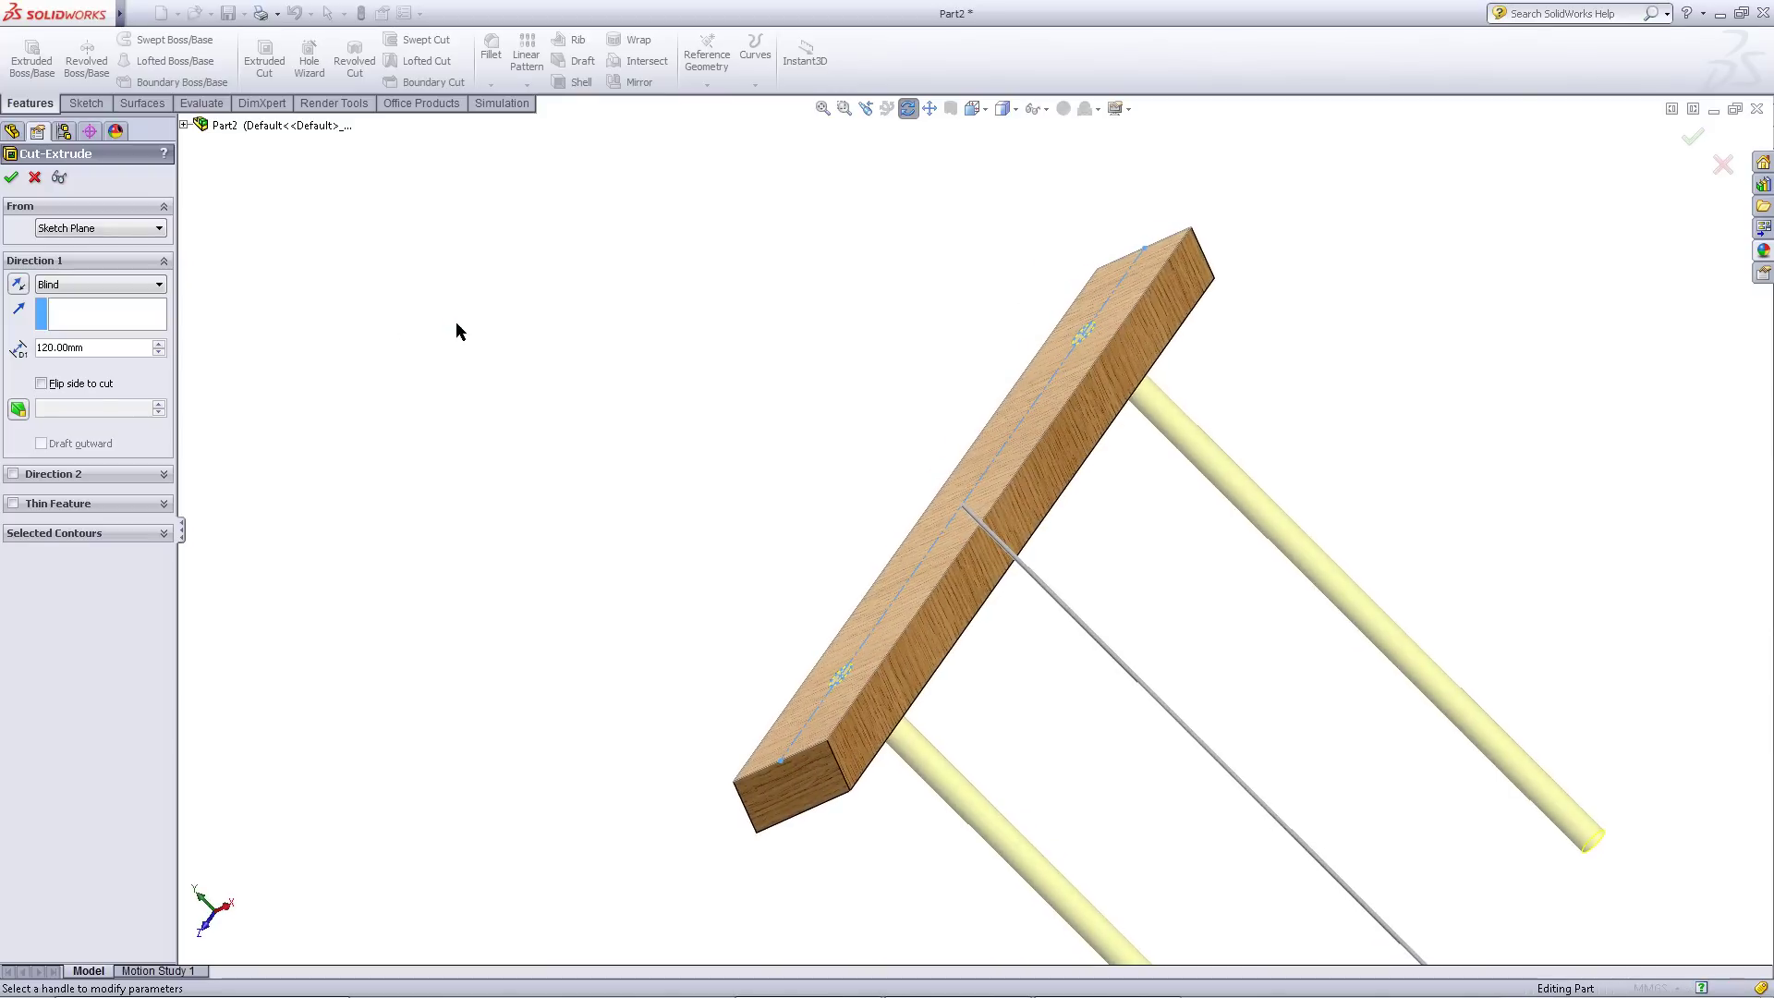
pyautogui.click(104, 285)
pyautogui.click(92, 304)
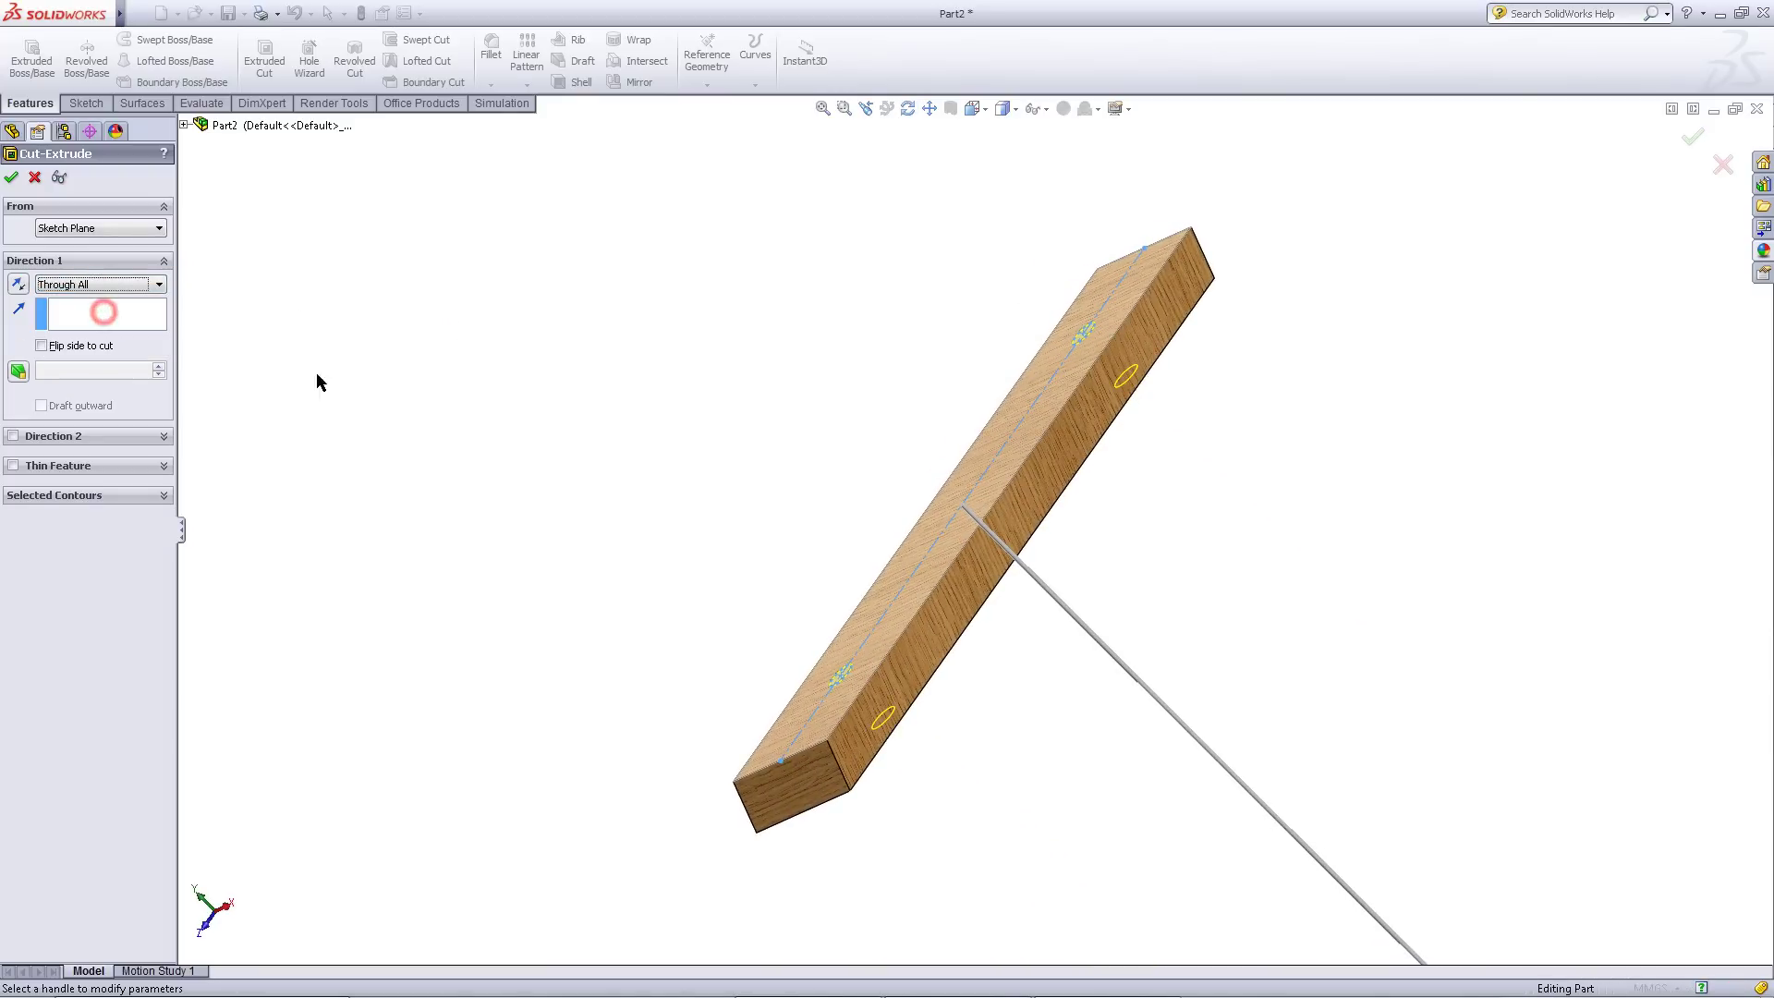
pyautogui.moveTo(317, 379); pyautogui.dragTo(637, 503, button='middle')
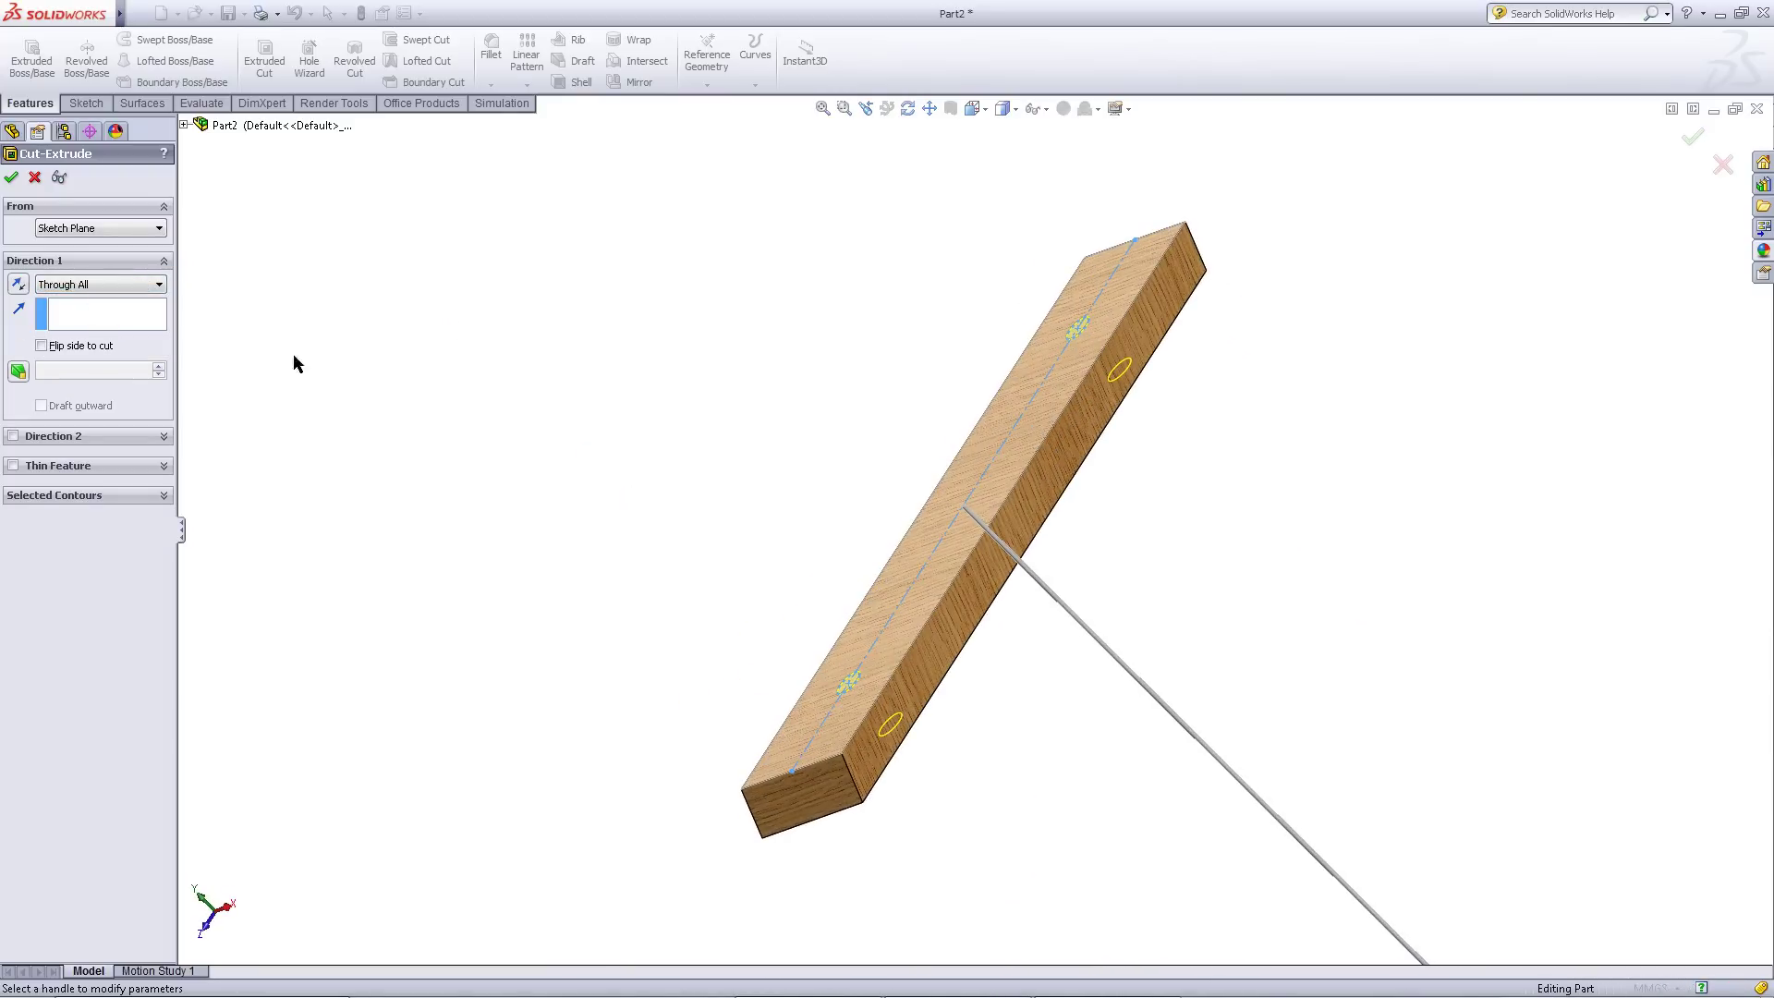
pyautogui.click(11, 178)
pyautogui.moveTo(749, 466); pyautogui.dragTo(839, 657, button='middle')
pyautogui.click(681, 501)
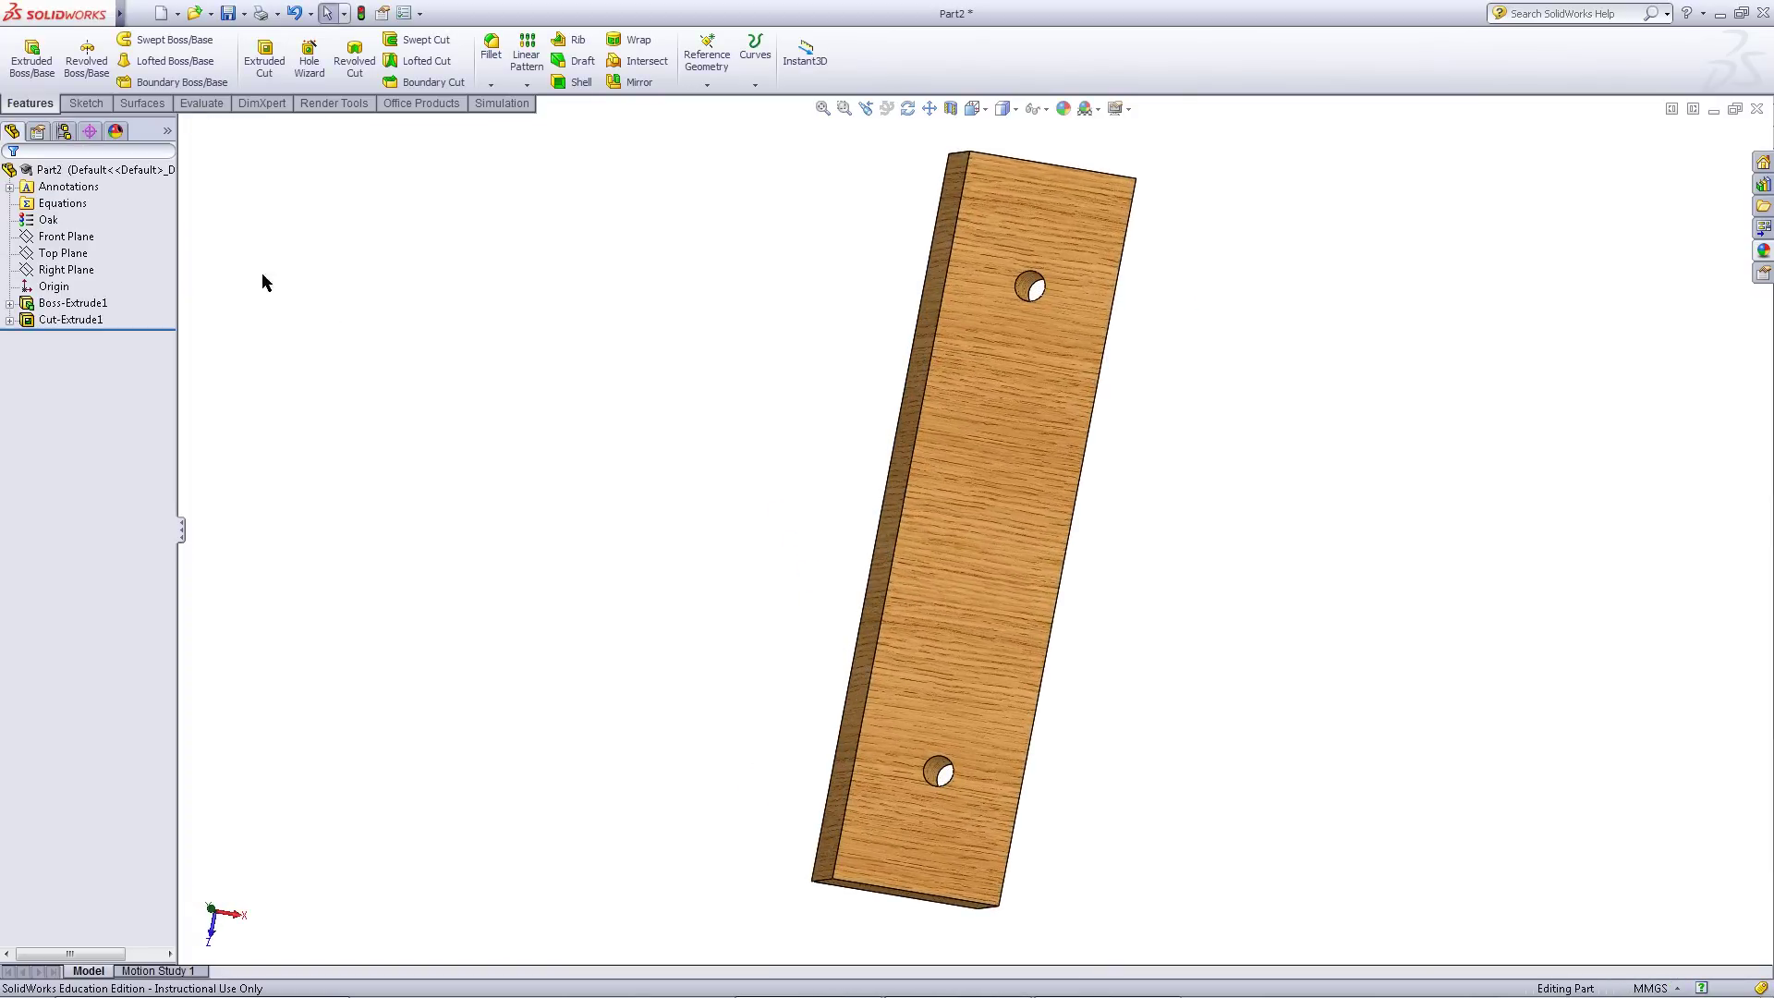
# Give Part2 a red appearance (RGB 192, 0, 0) in place of the oak wood finish
pyautogui.rightClick(141, 170)
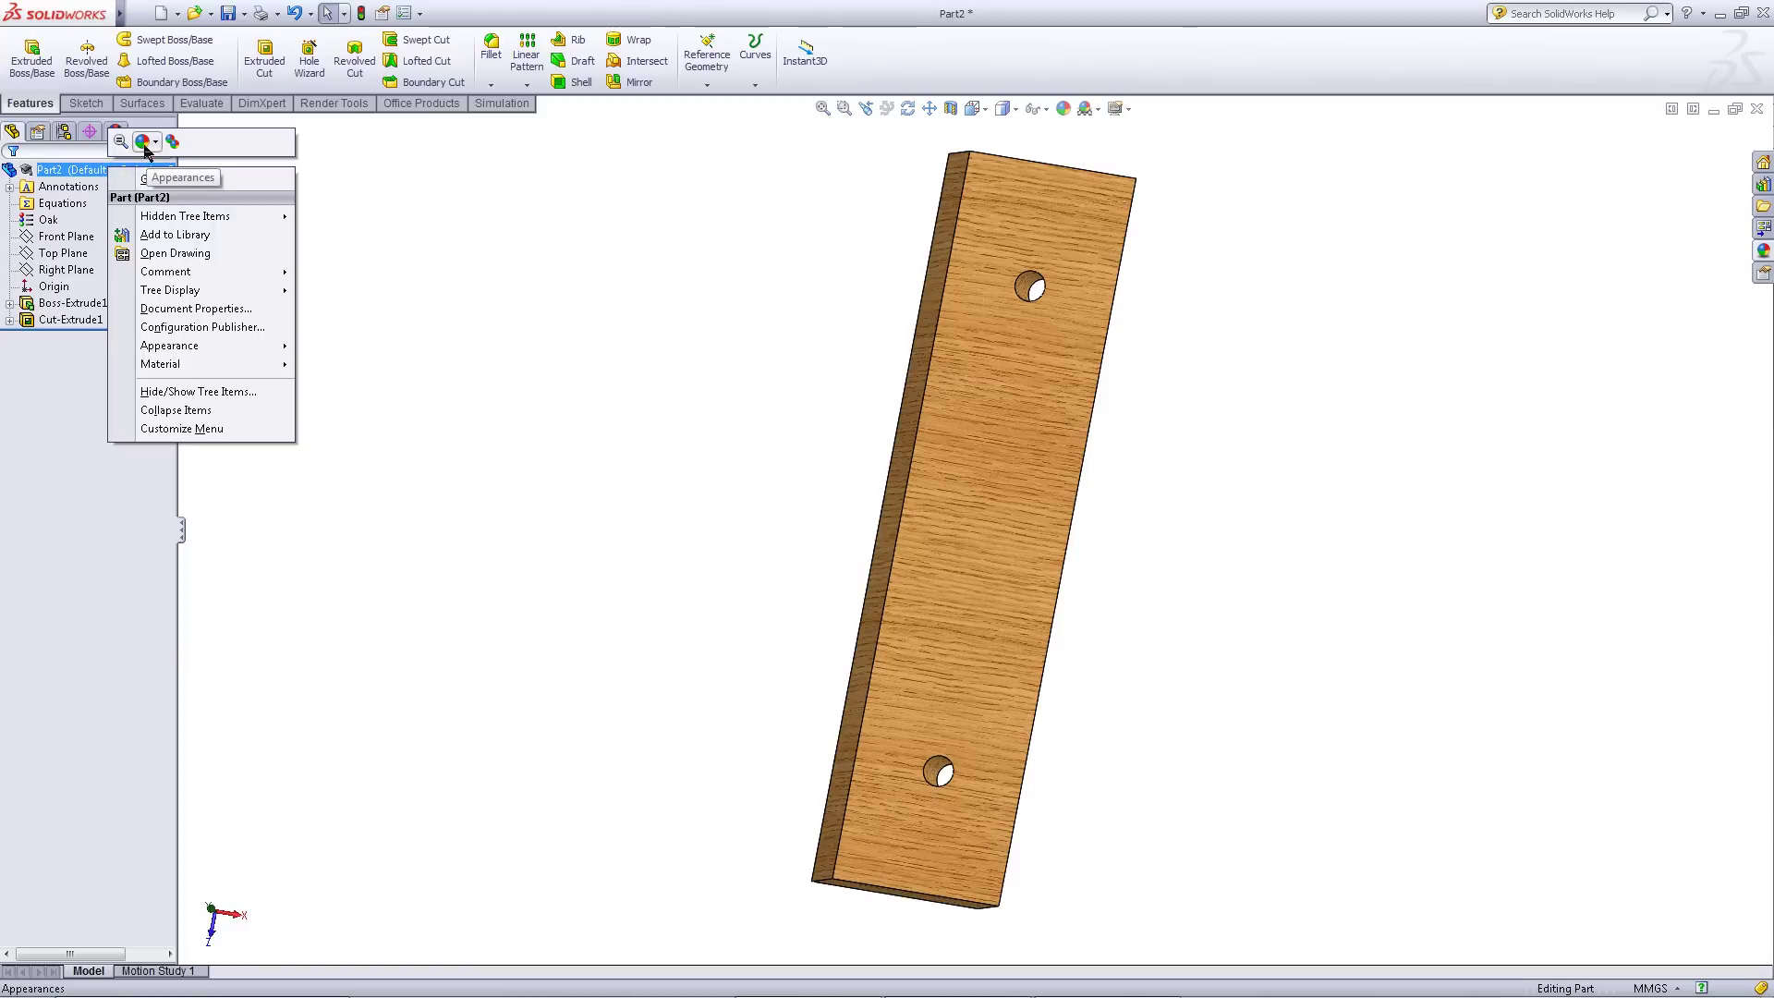
pyautogui.click(144, 143)
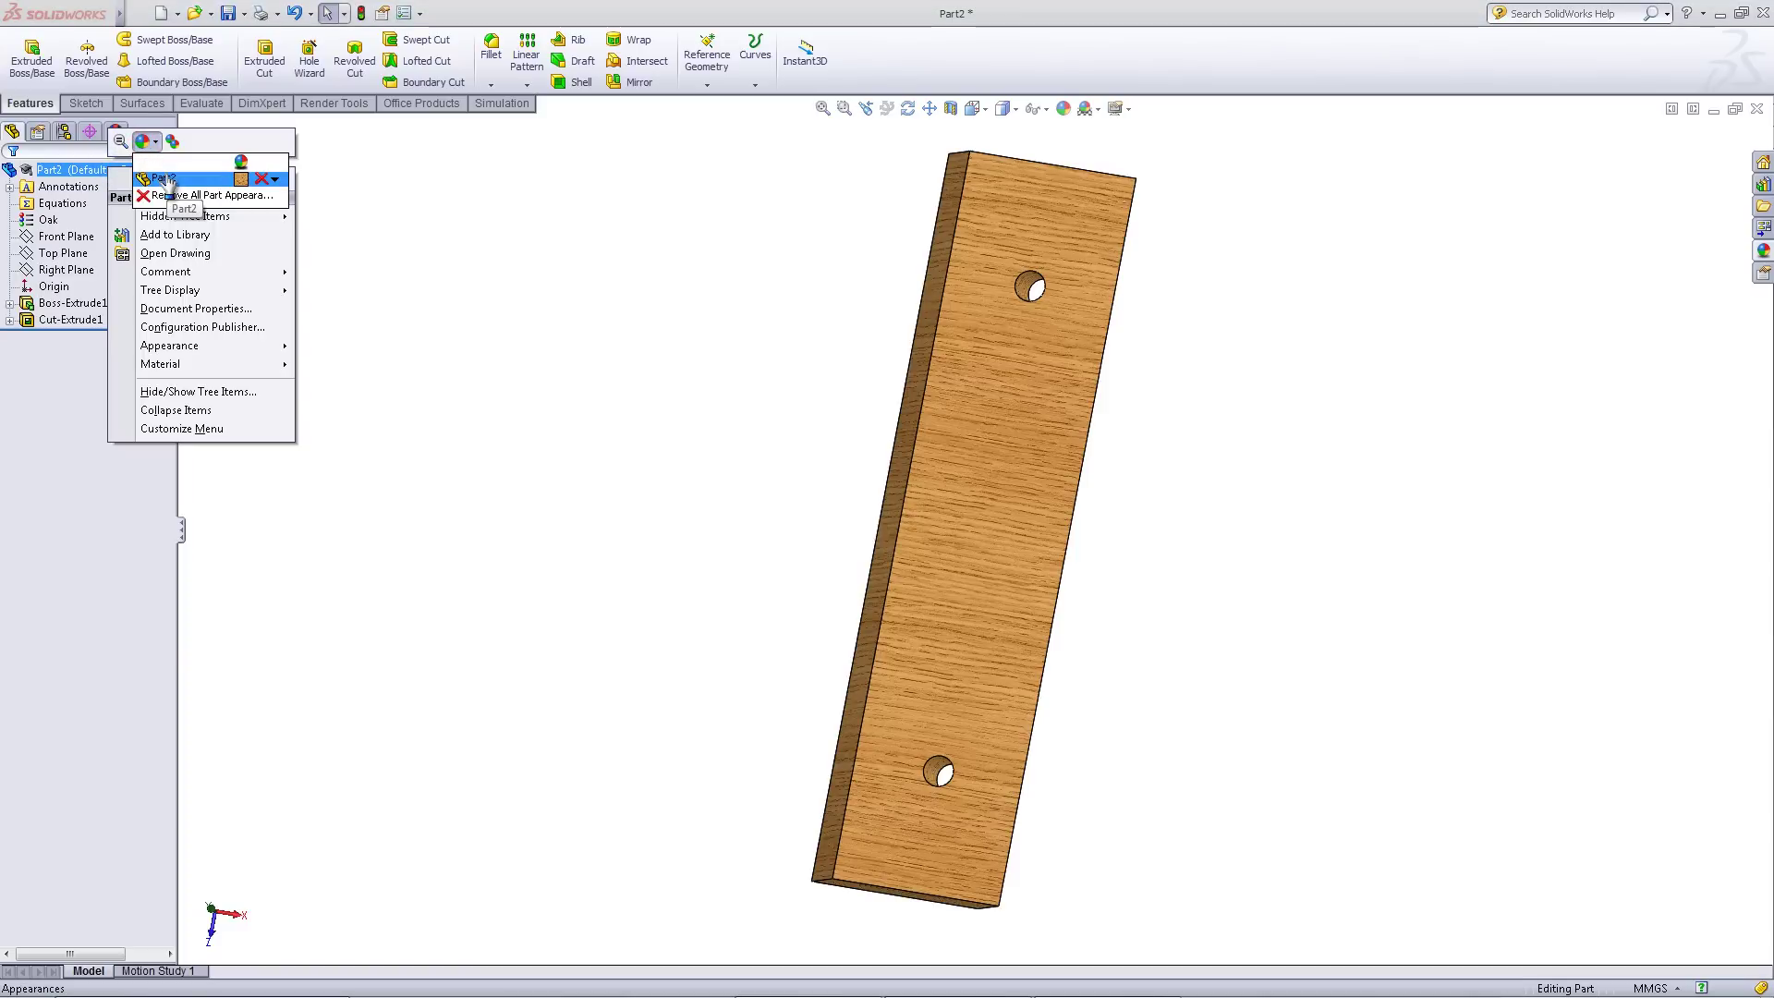
pyautogui.click(162, 178)
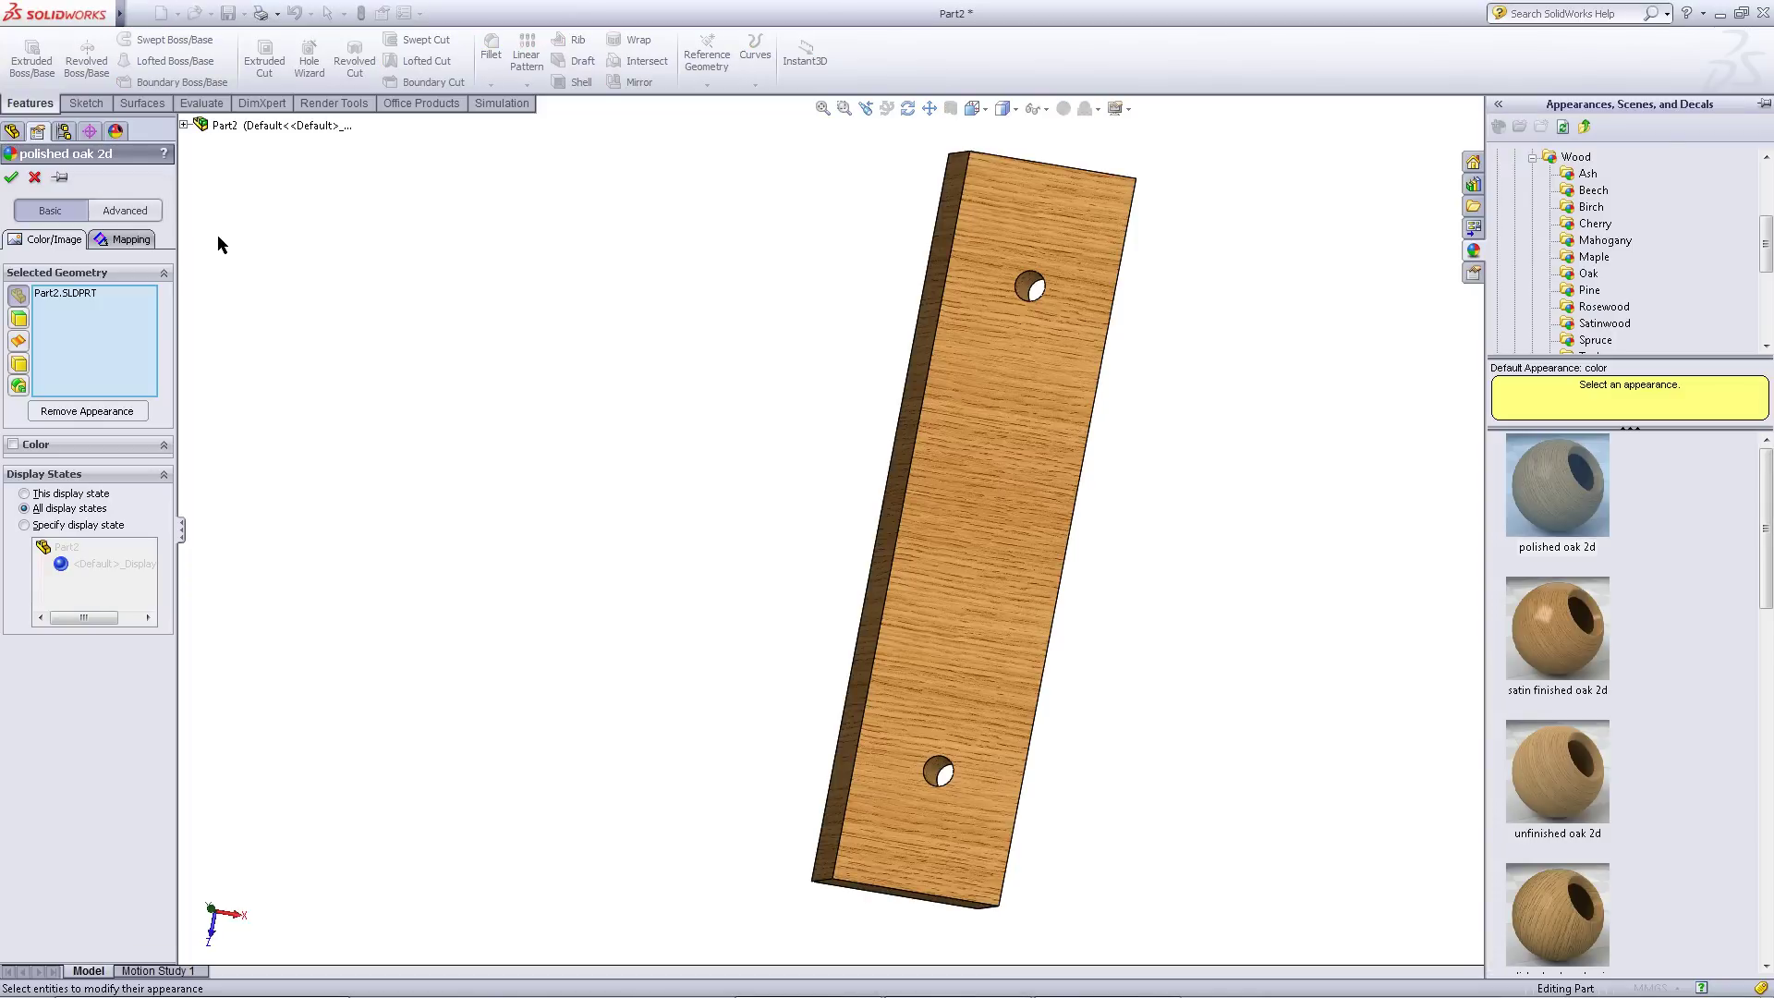
pyautogui.click(10, 445)
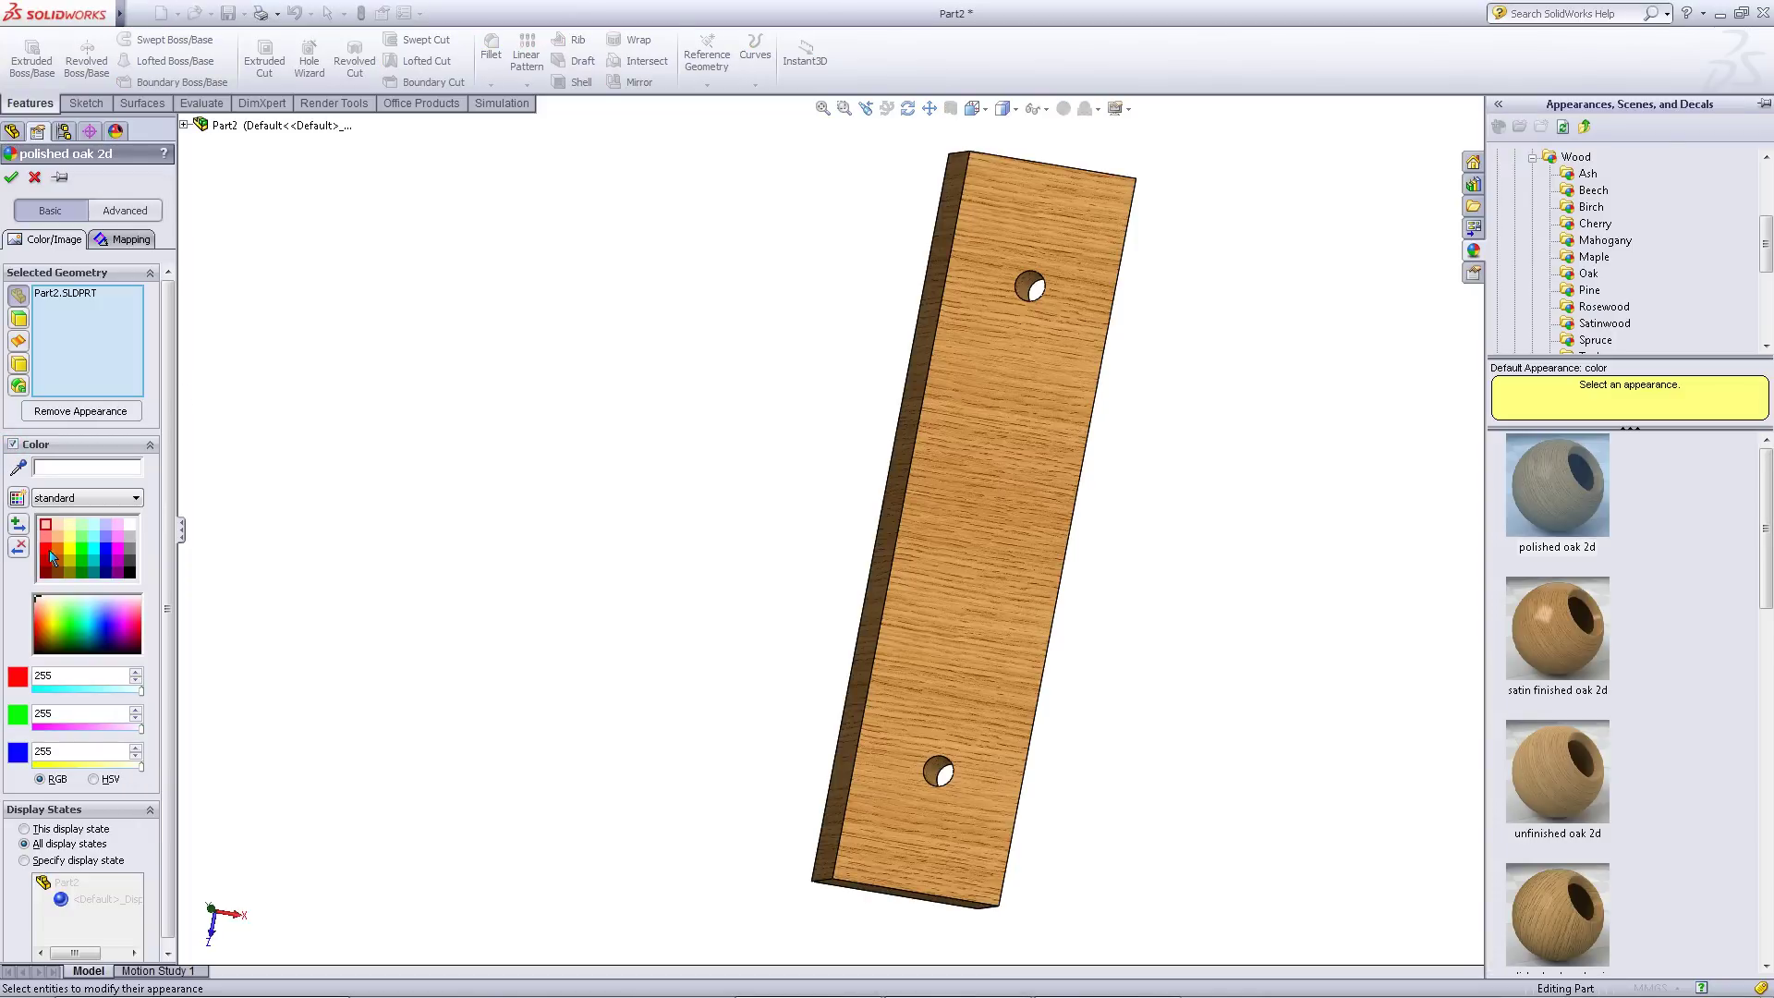
pyautogui.click(47, 568)
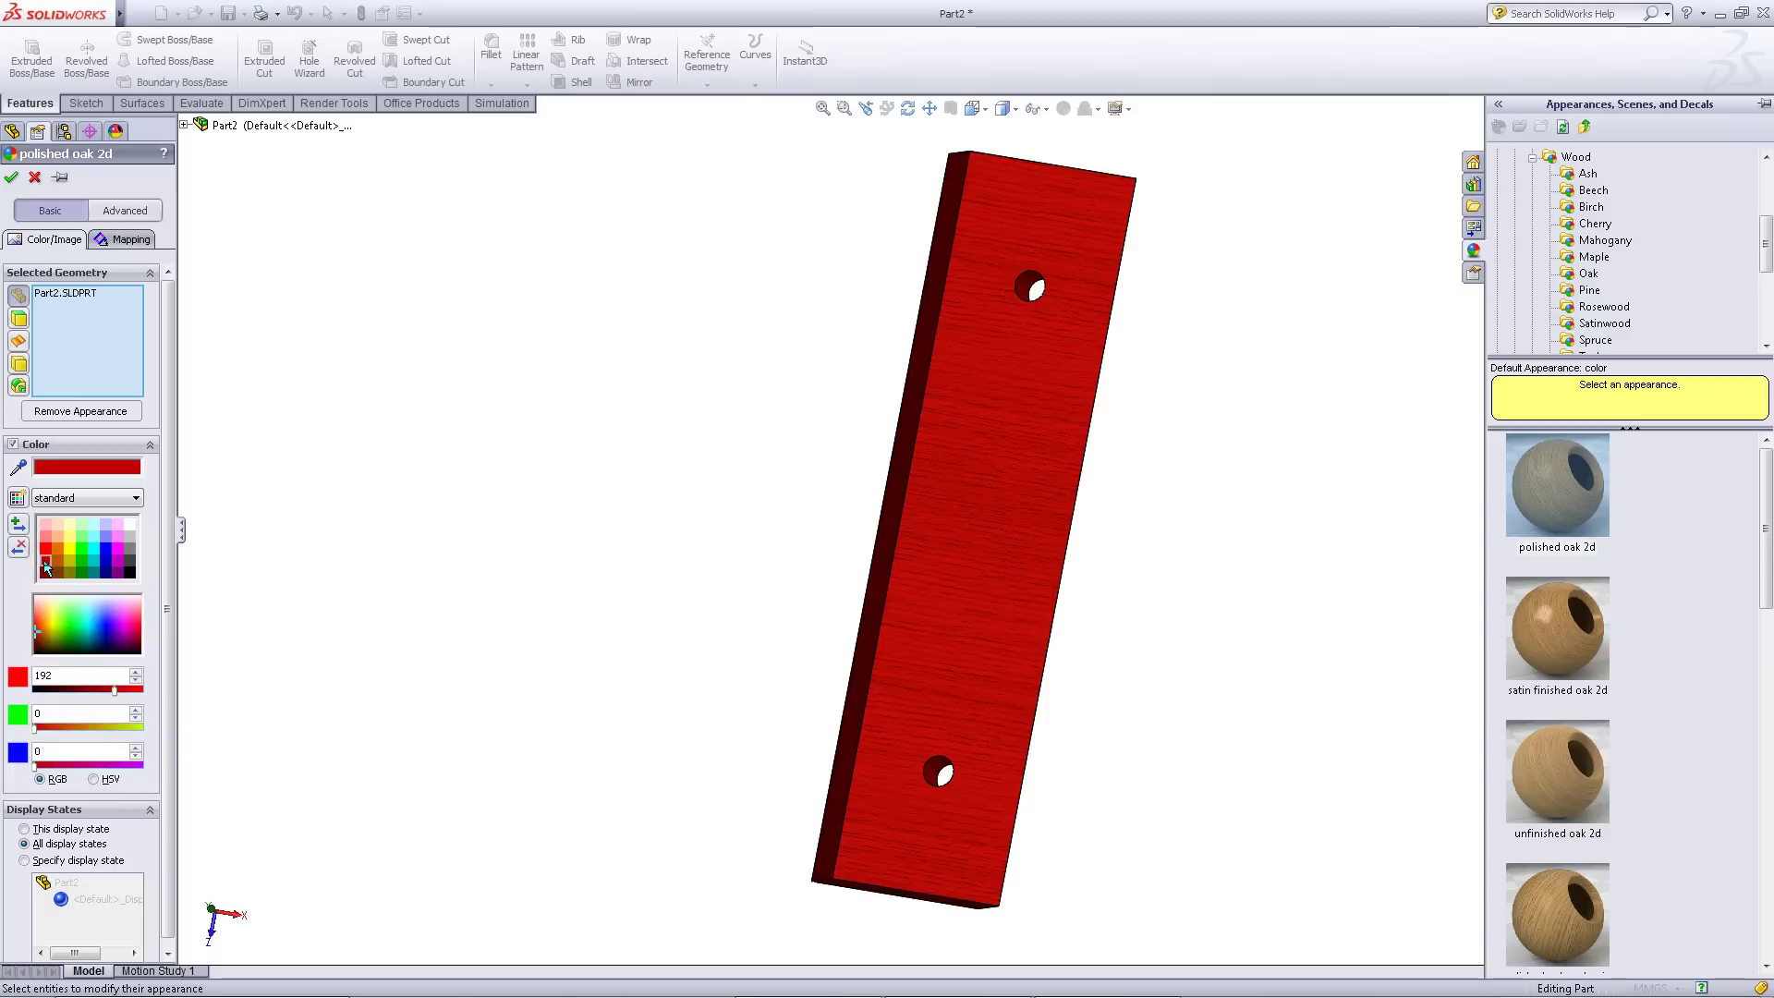
pyautogui.click(13, 177)
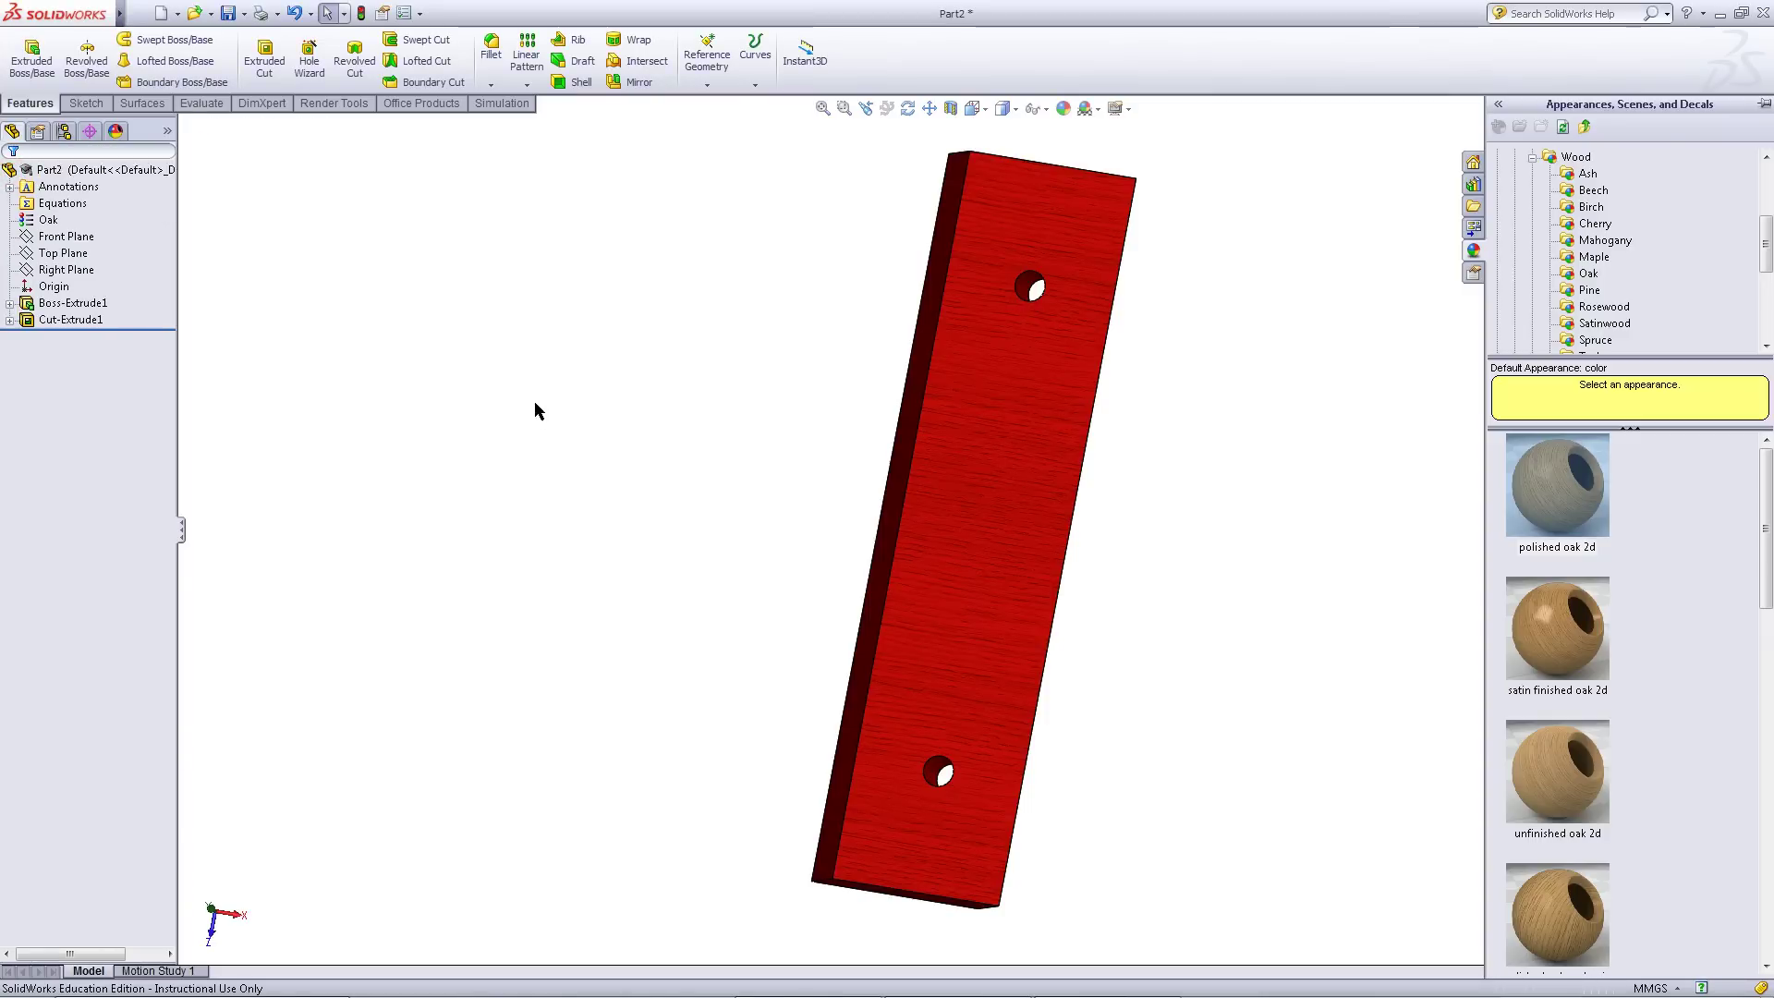
pyautogui.moveTo(534, 404); pyautogui.dragTo(421, 163, button='middle')
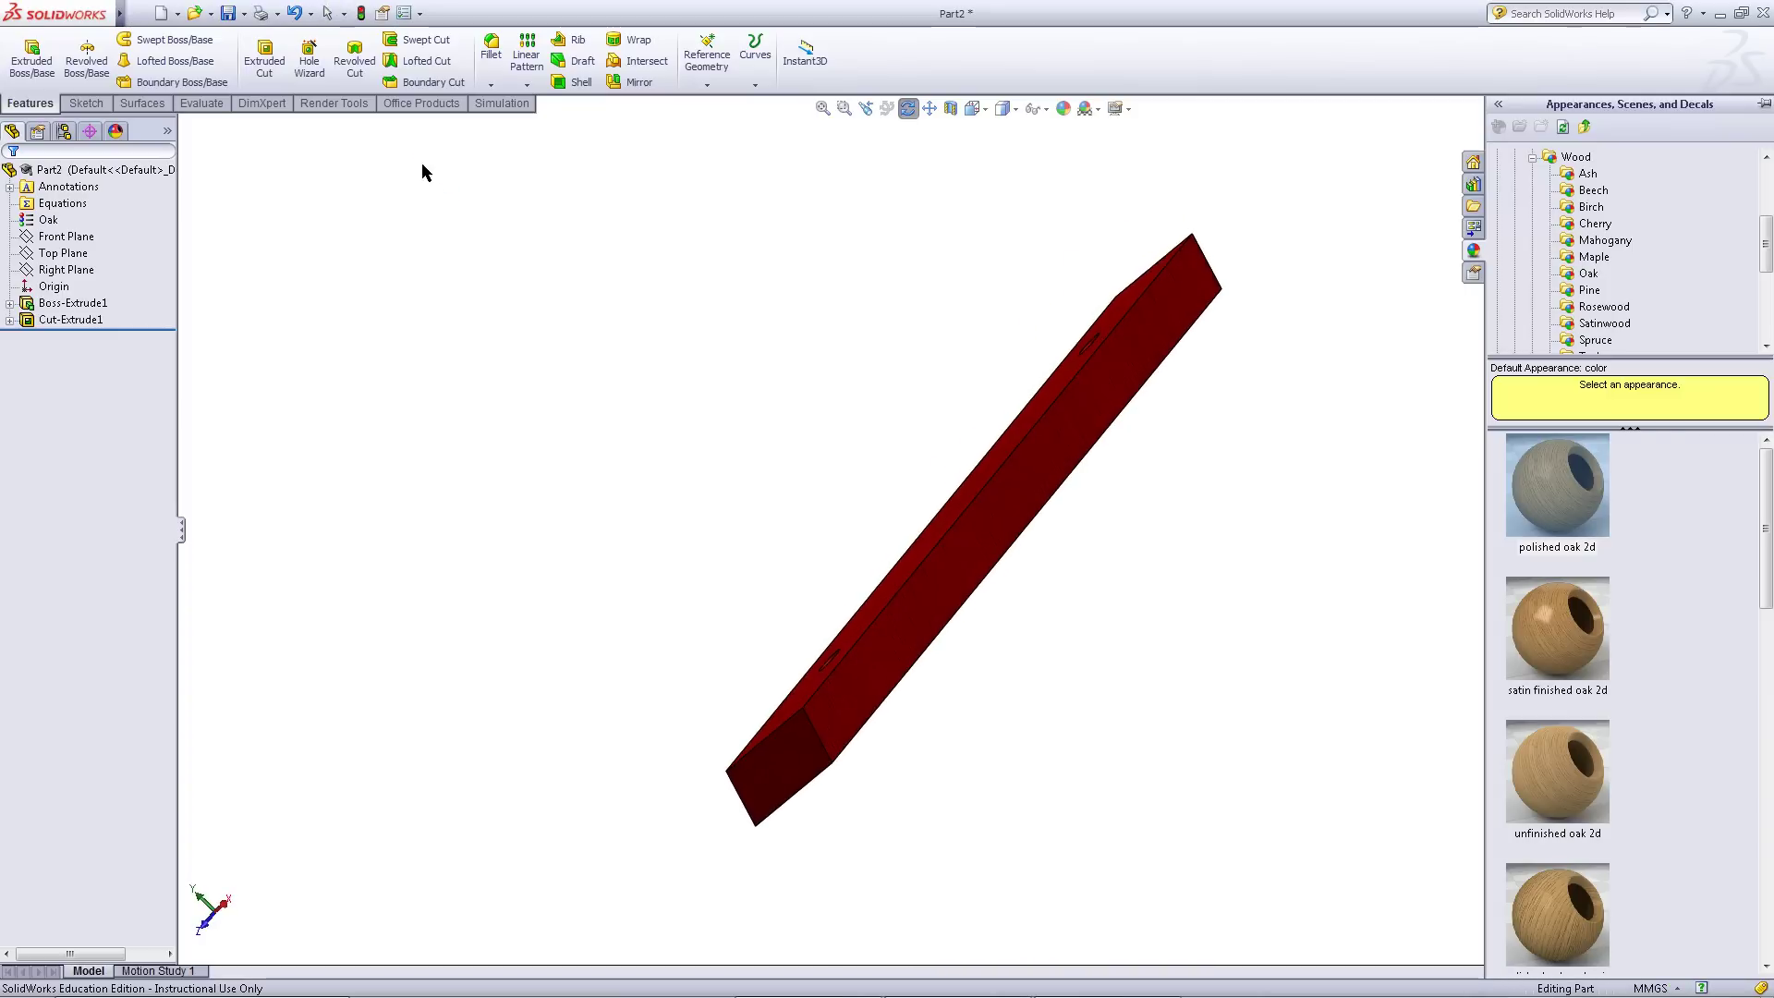
pyautogui.click(570, 549)
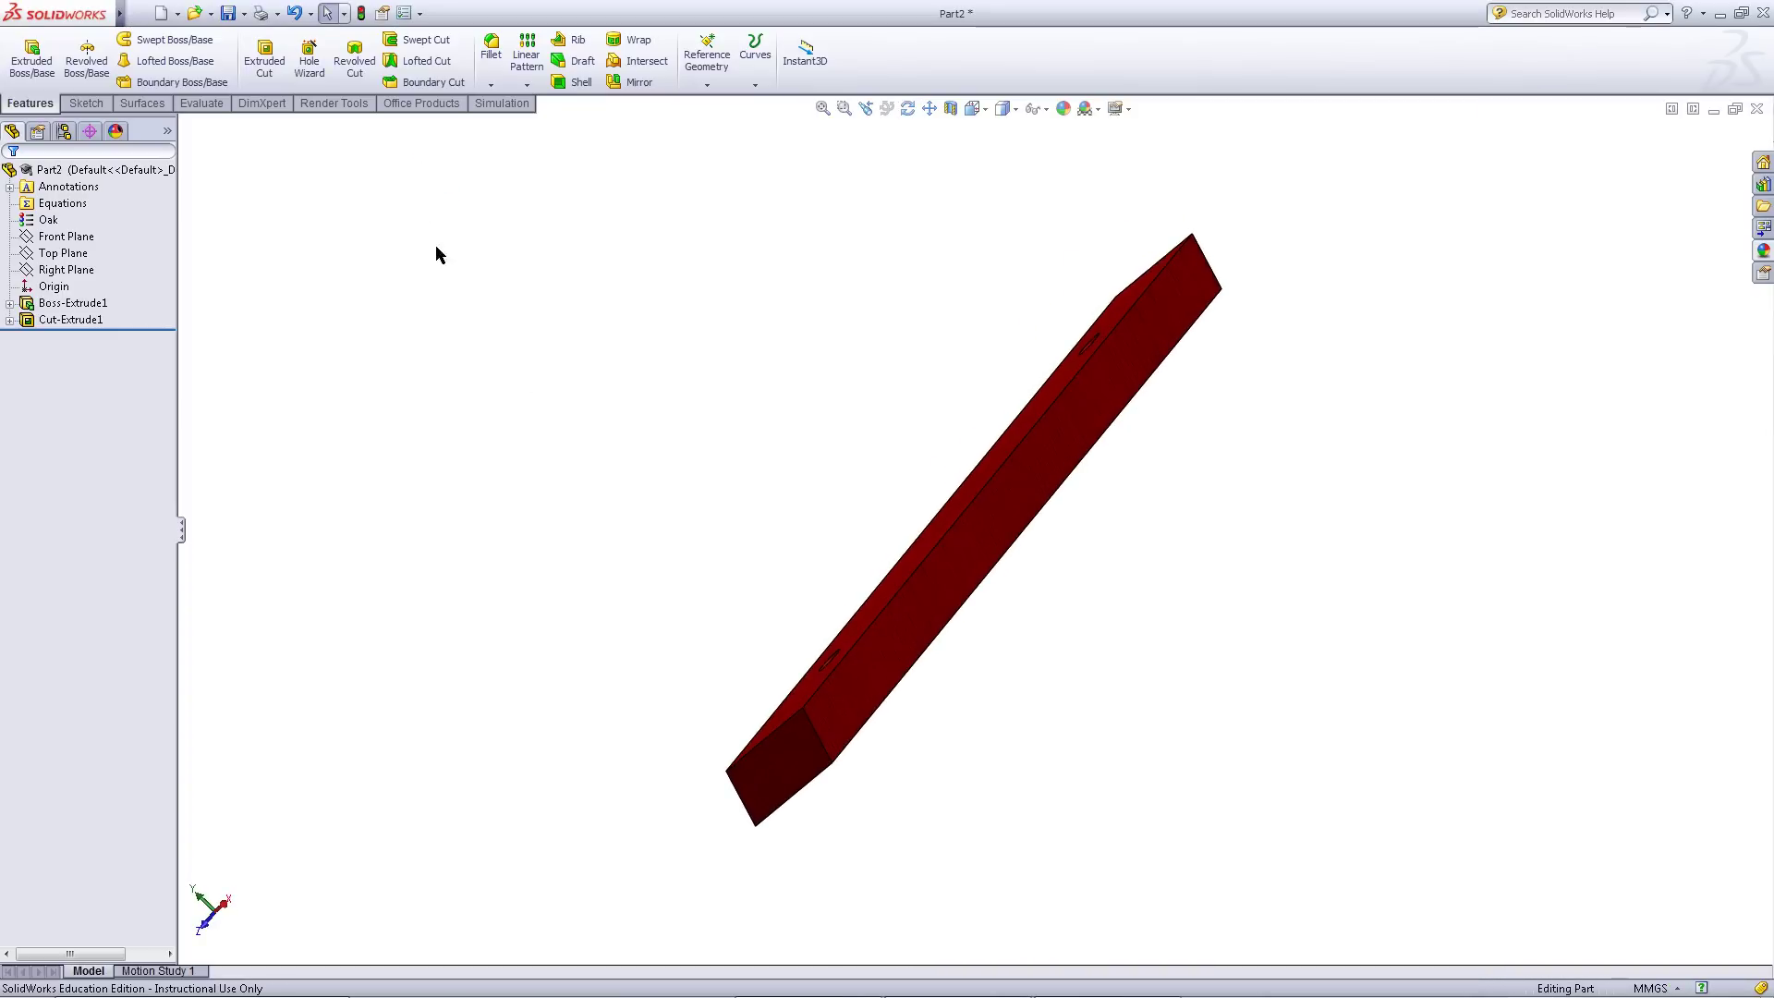
# Save as parallelogram-120, then change Boss-Extrude1's 120 mm length to 200 mm and rebuild
pyautogui.click(229, 14)
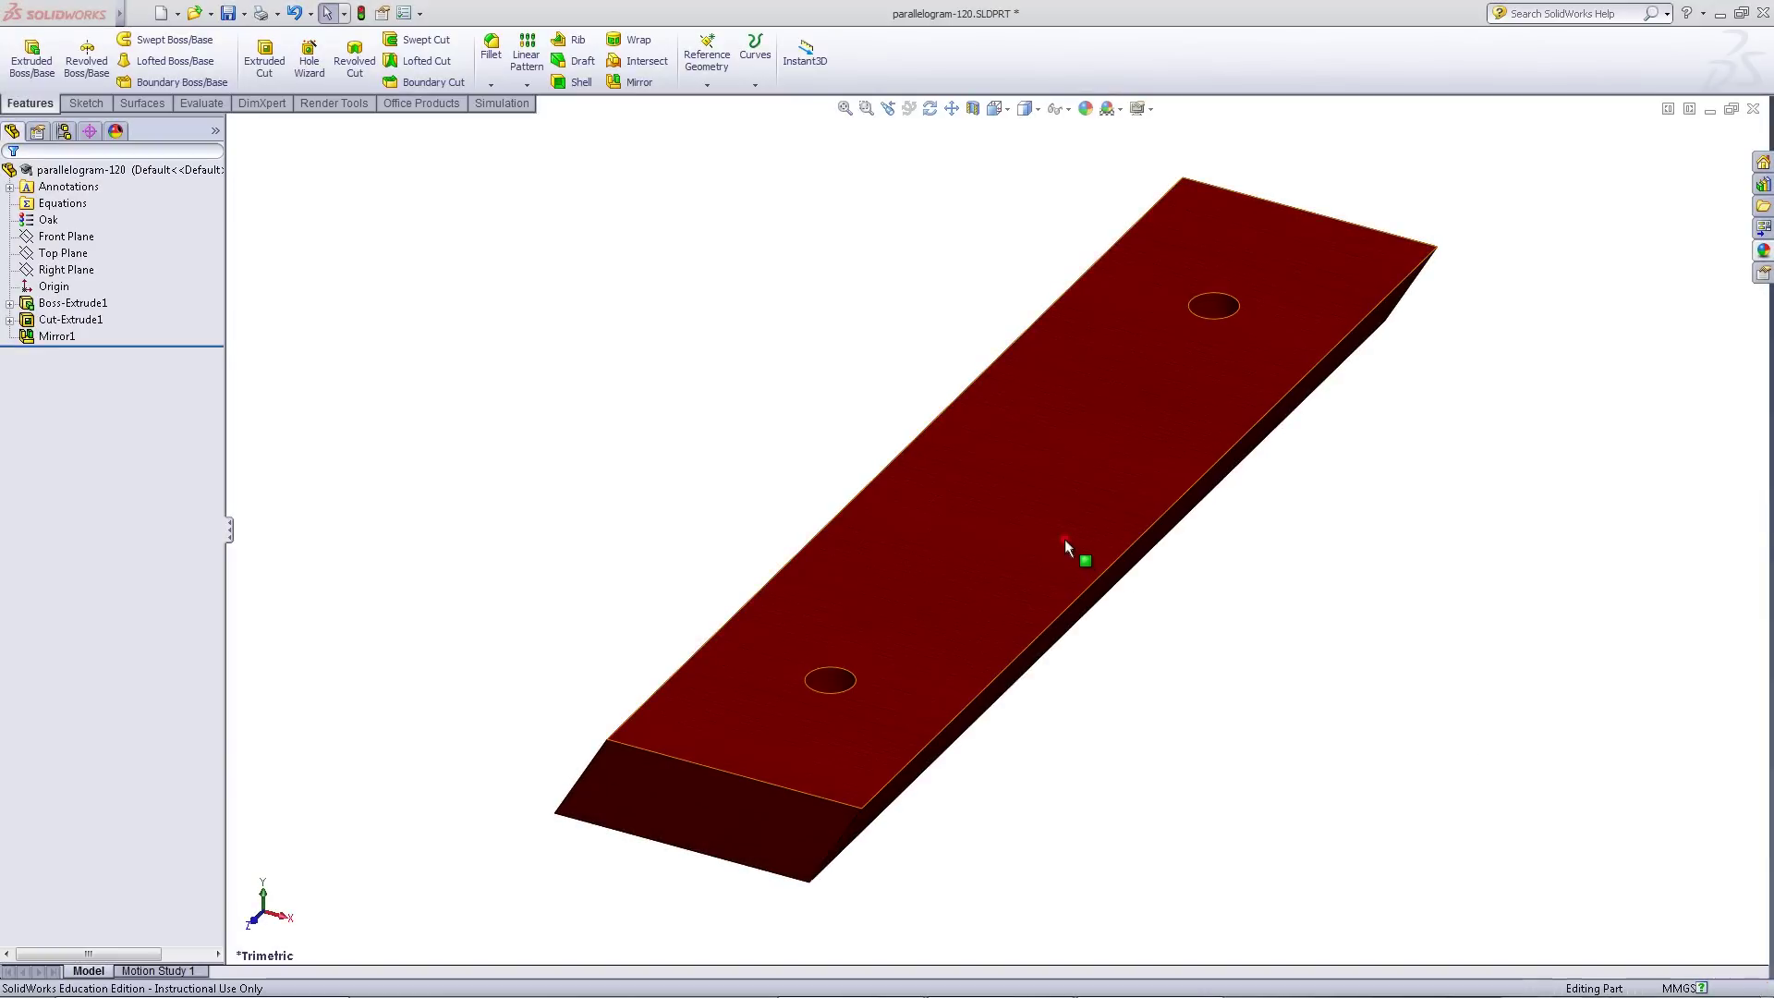
pyautogui.doubleClick(1065, 545)
pyautogui.moveTo(1160, 548); pyautogui.dragTo(1247, 621)
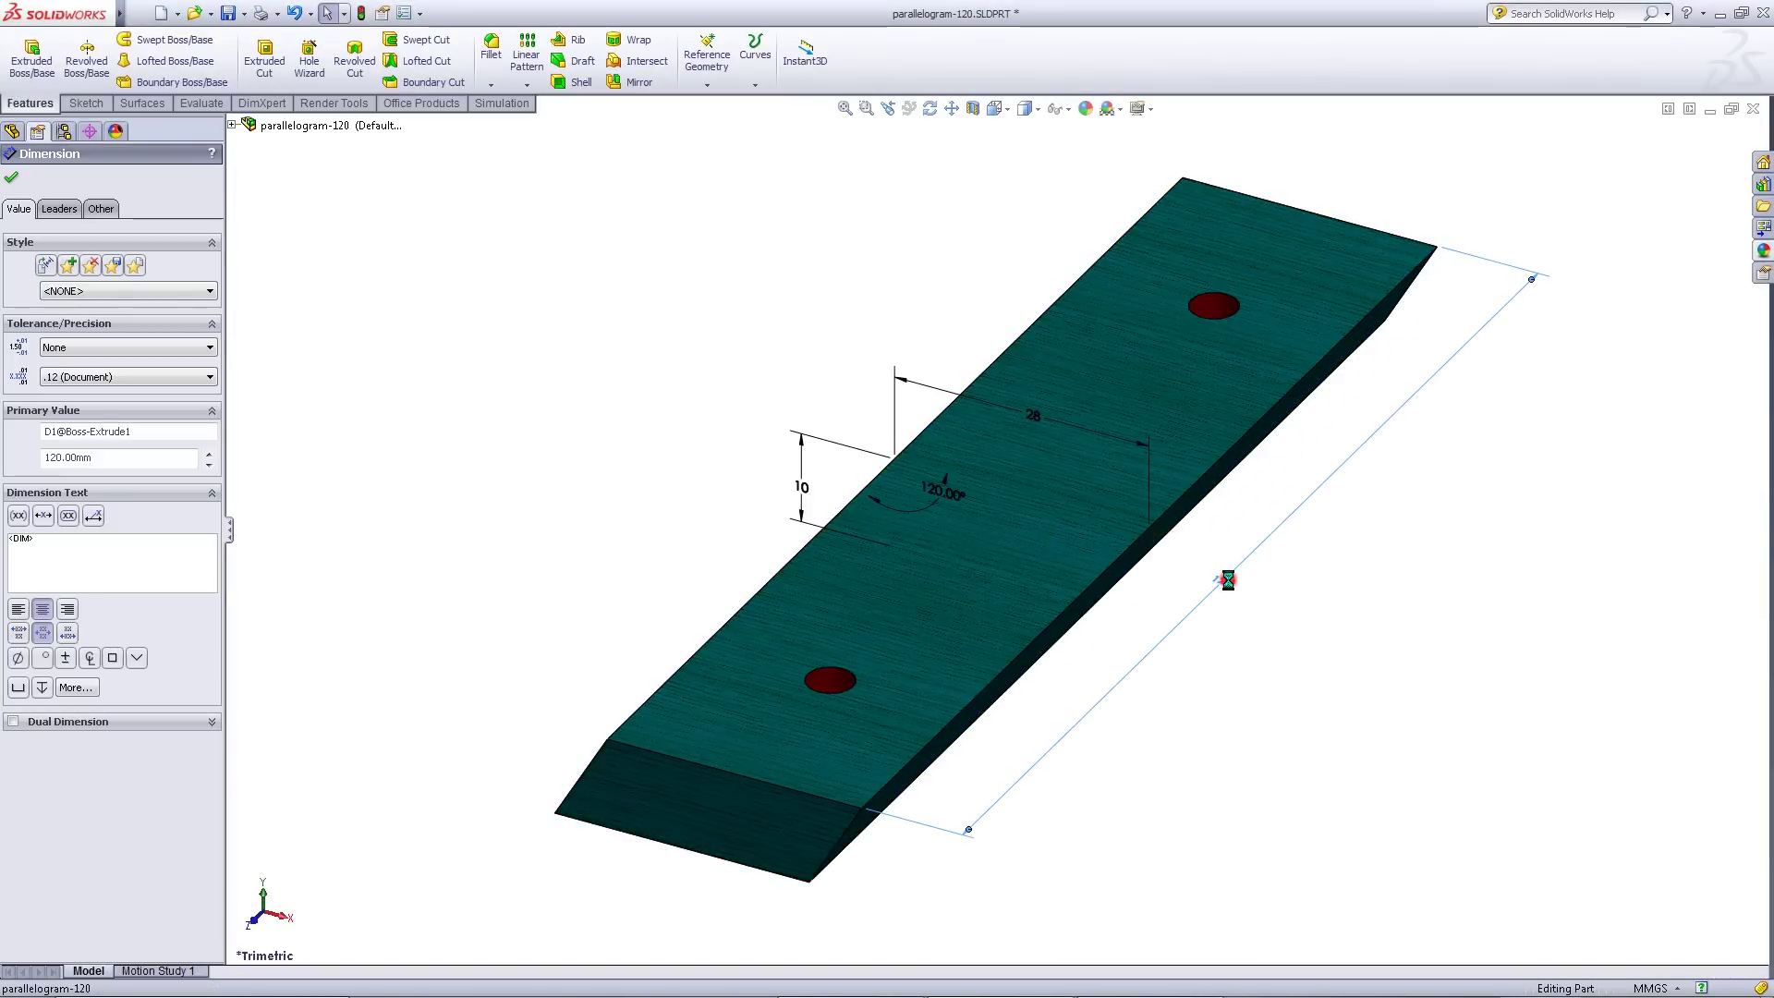
pyautogui.doubleClick(1225, 582)
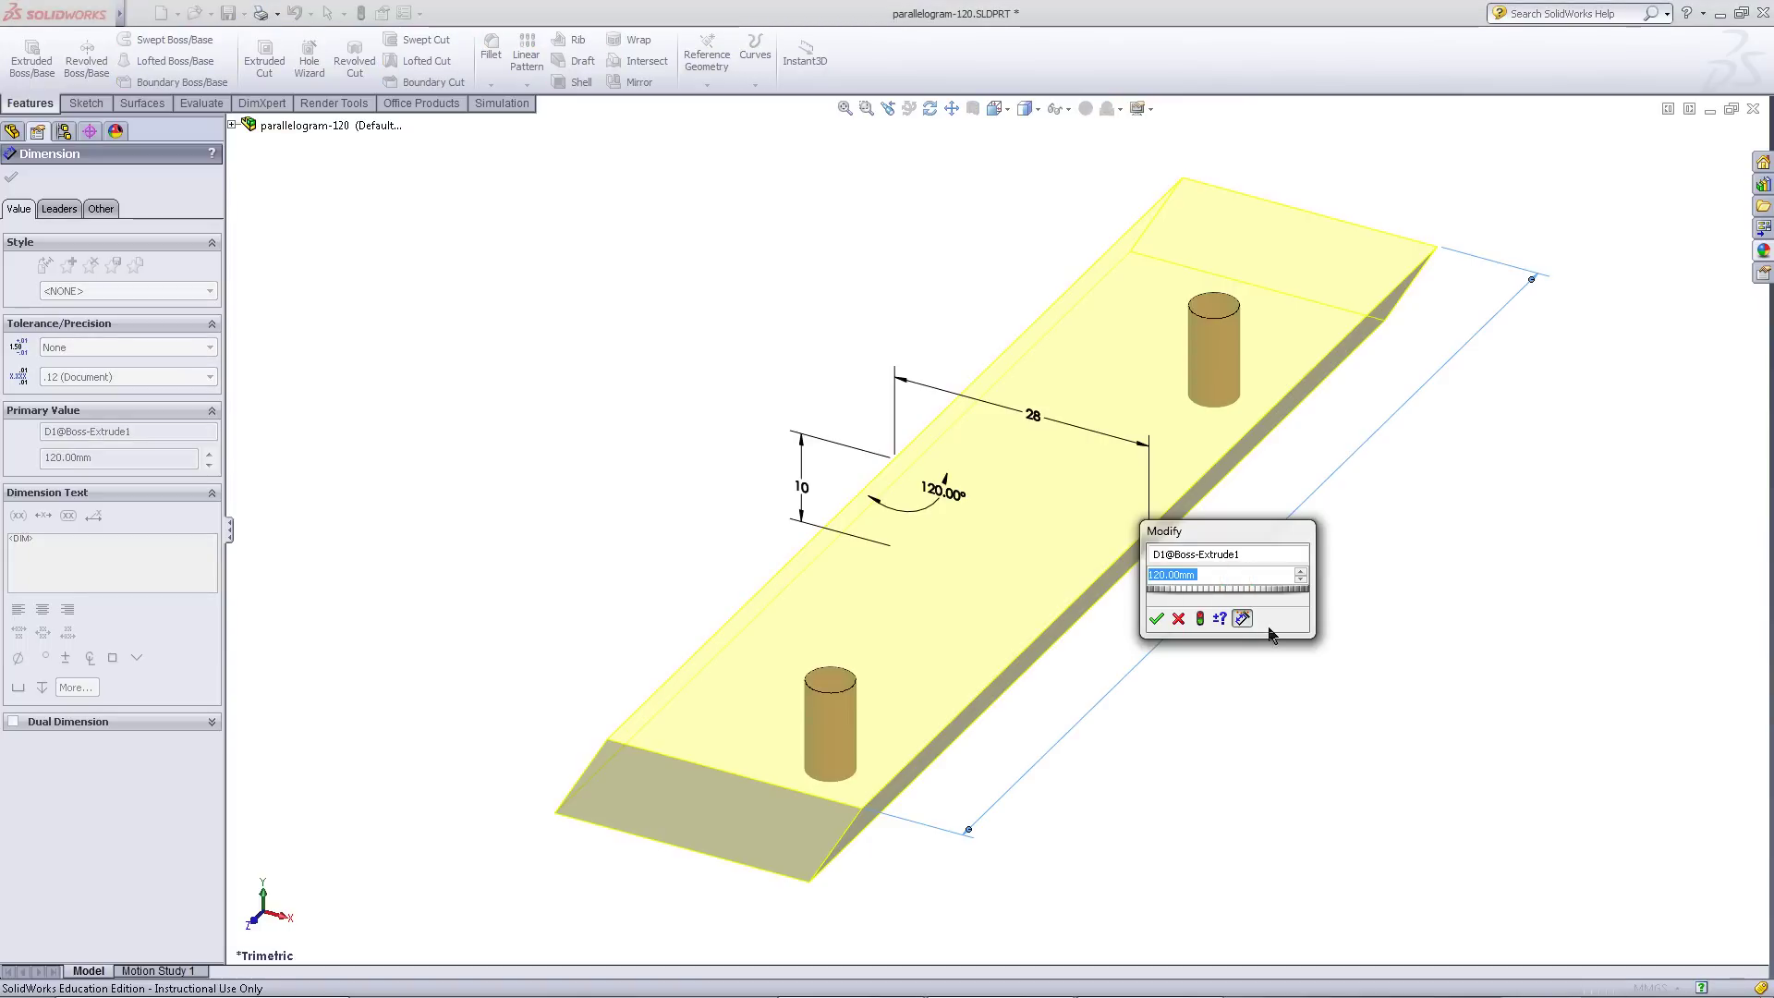
pyautogui.write('200')
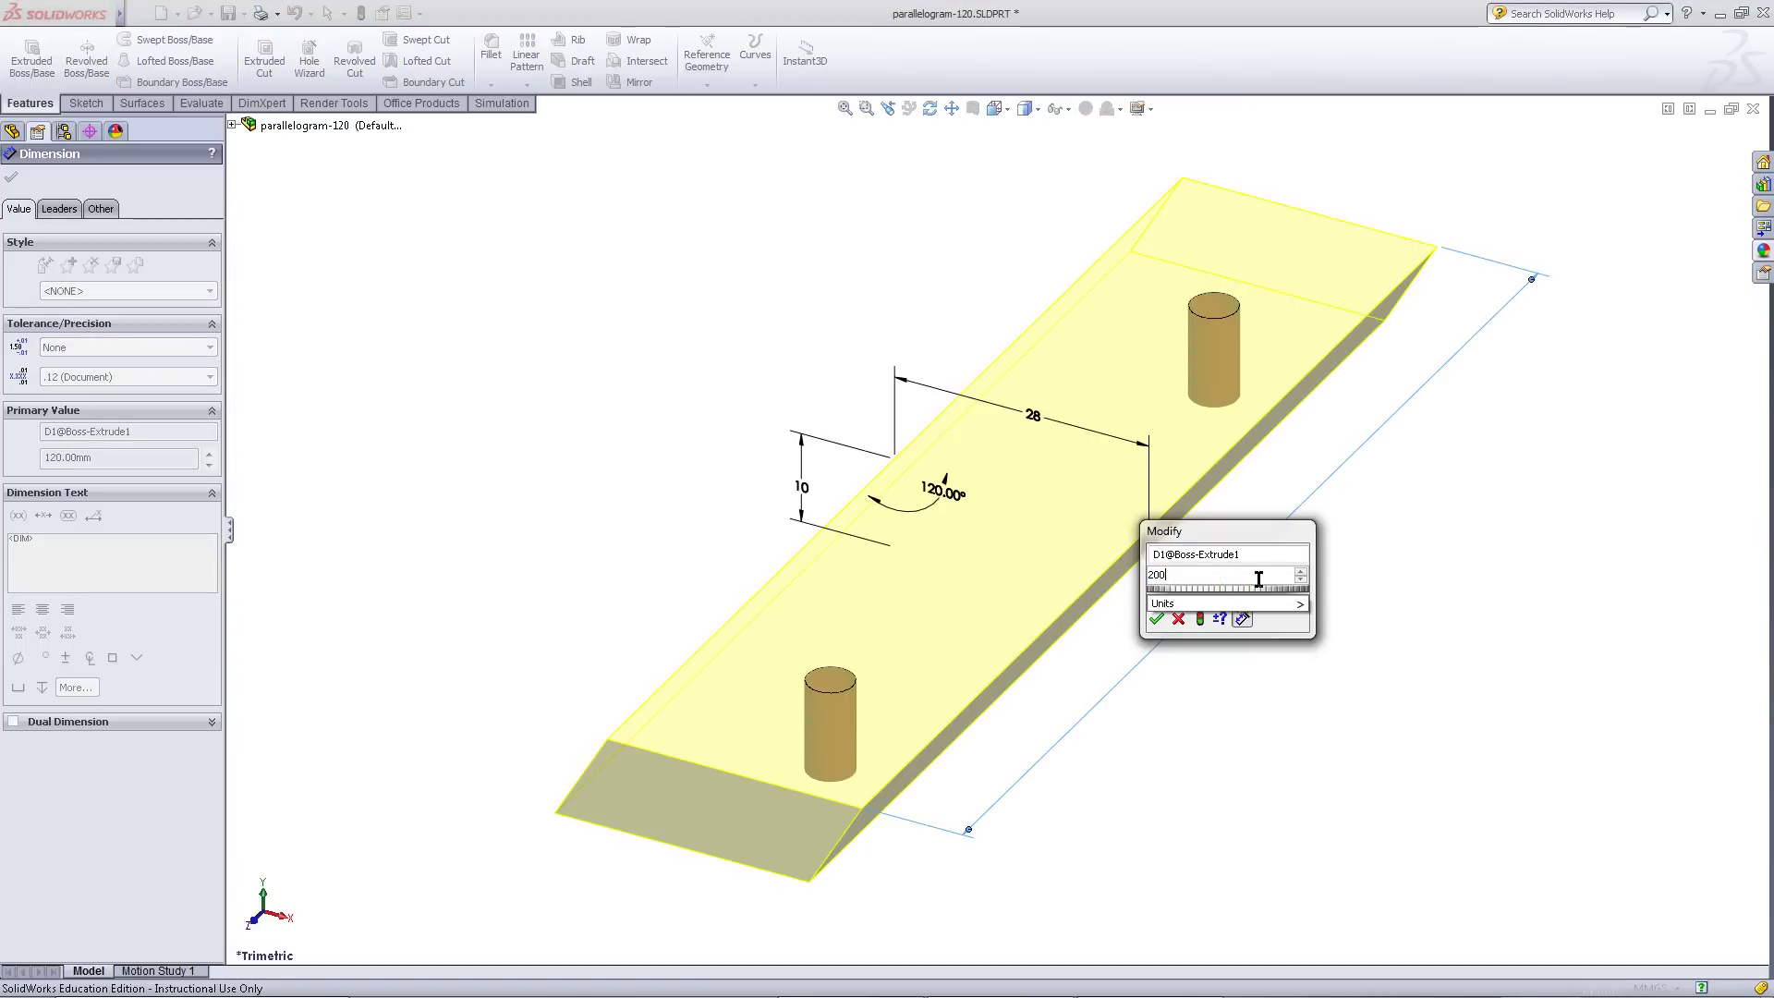
pyautogui.click(1157, 621)
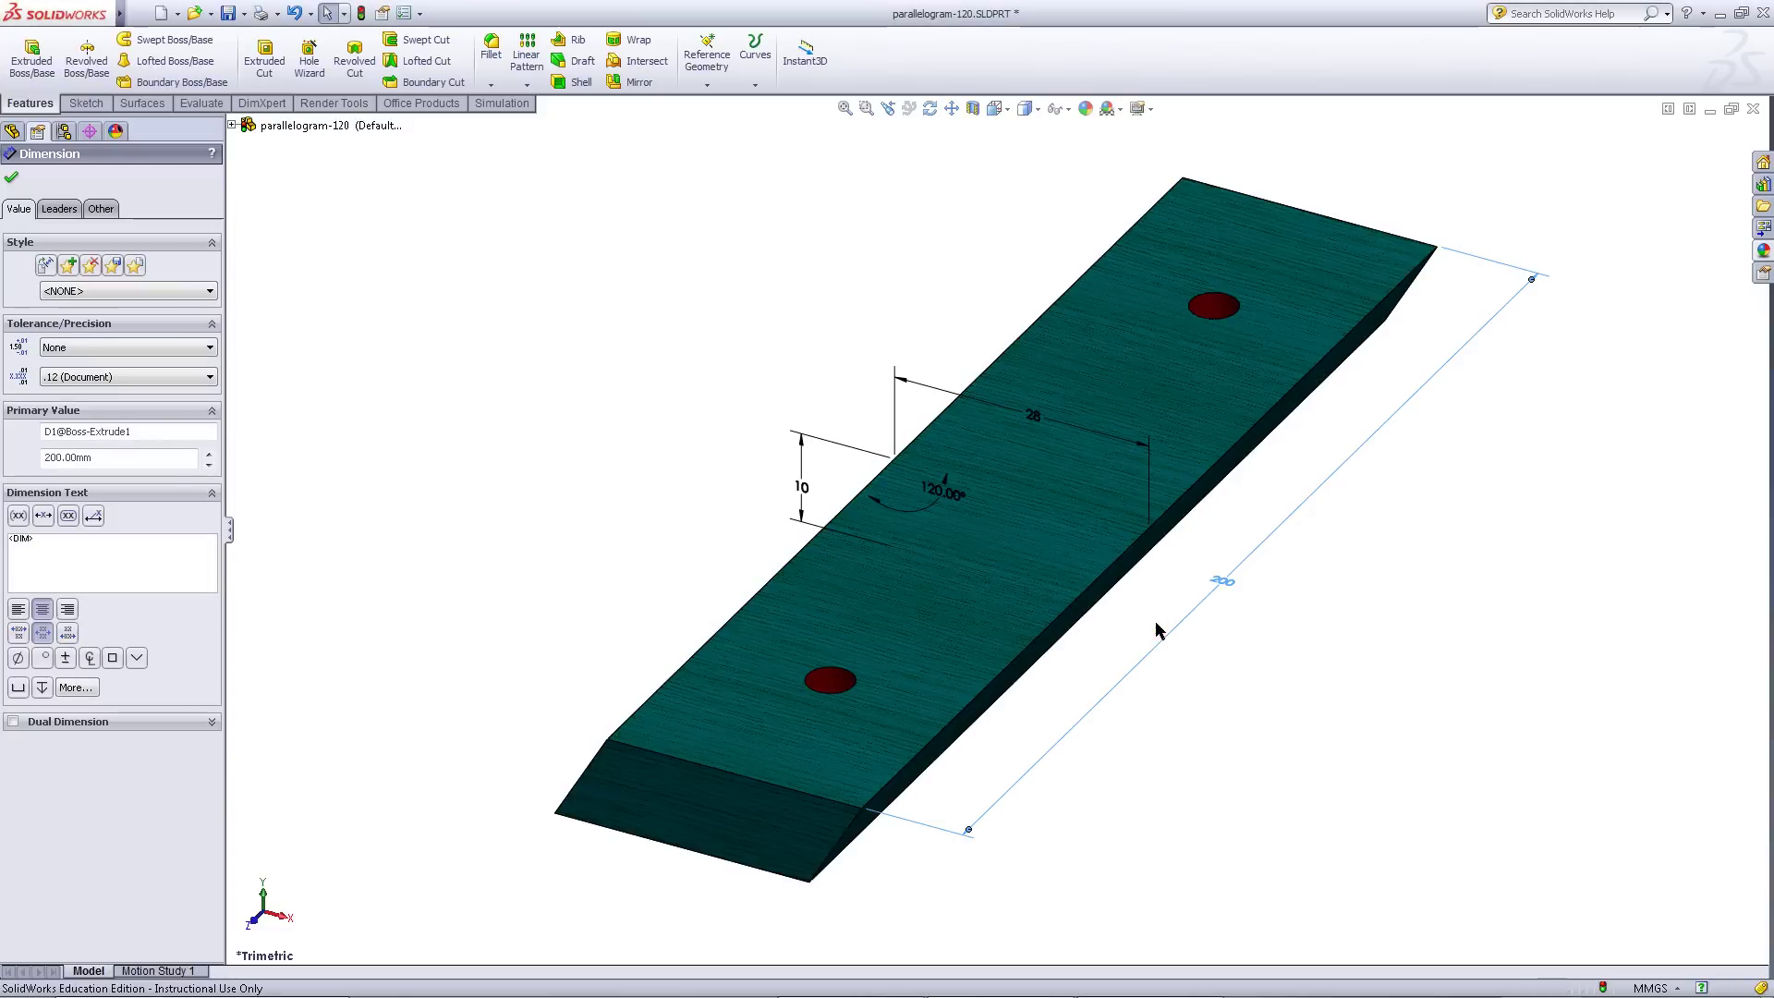
pyautogui.click(730, 333)
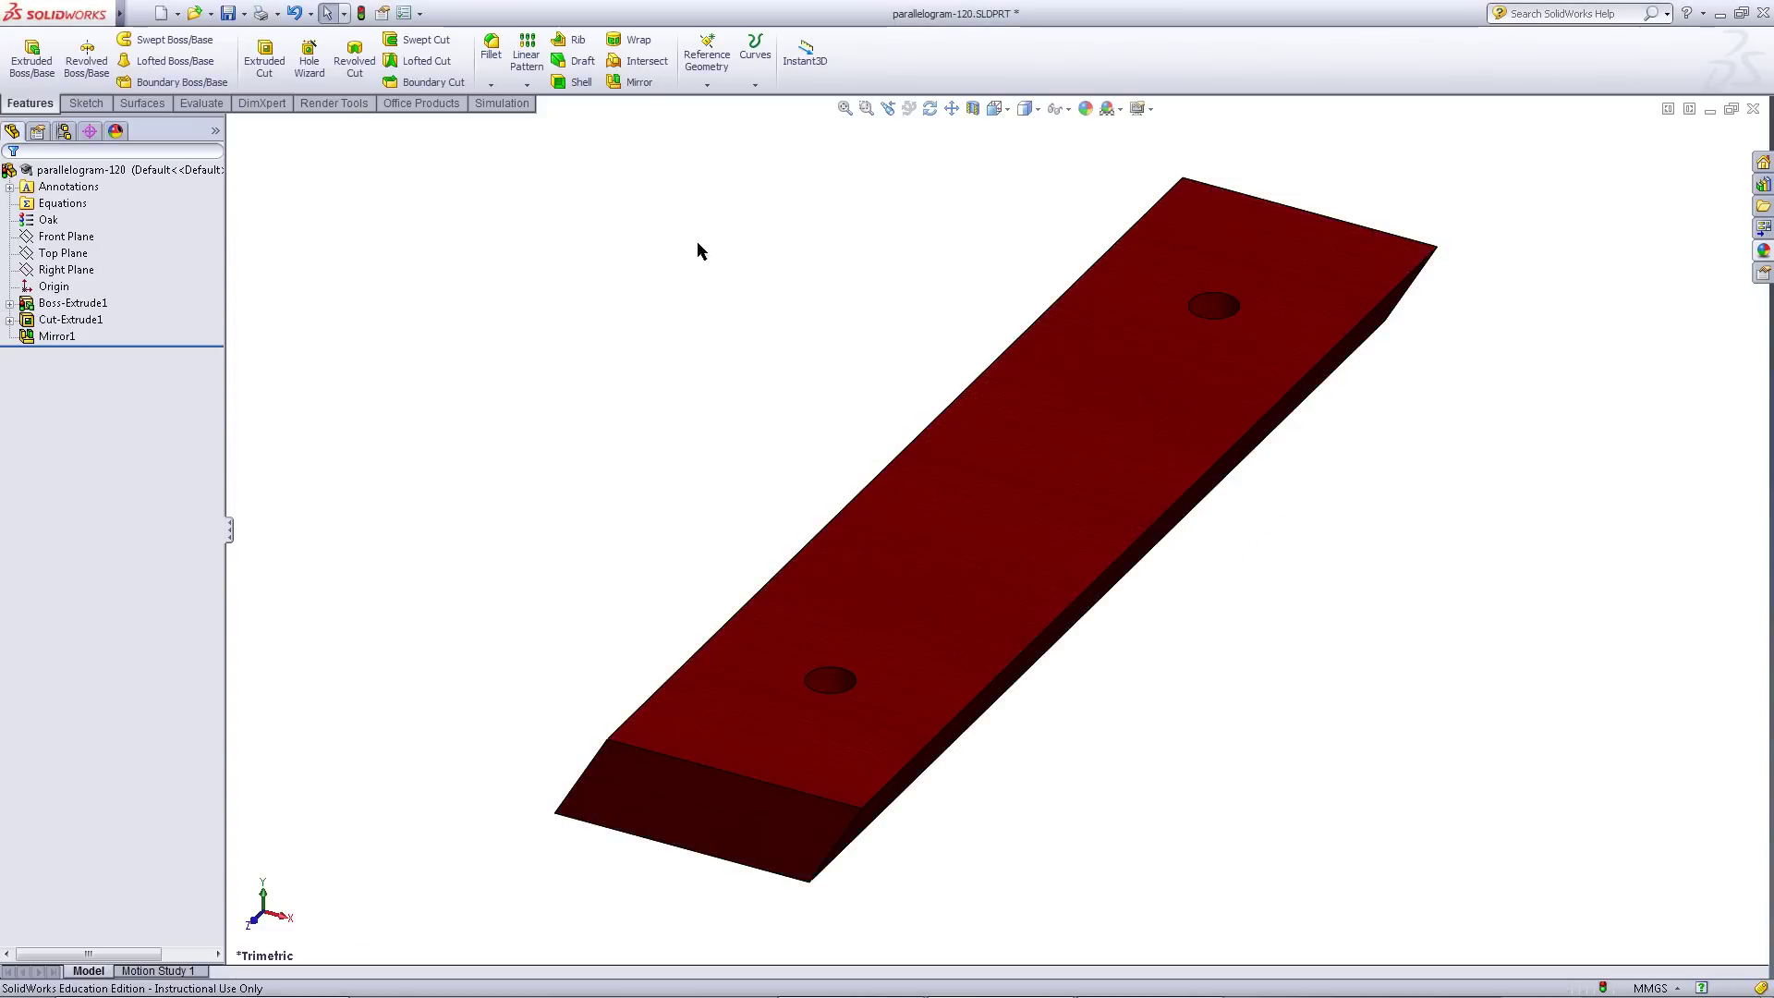
pyautogui.click(360, 12)
pyautogui.hotkey('shift', 'z')
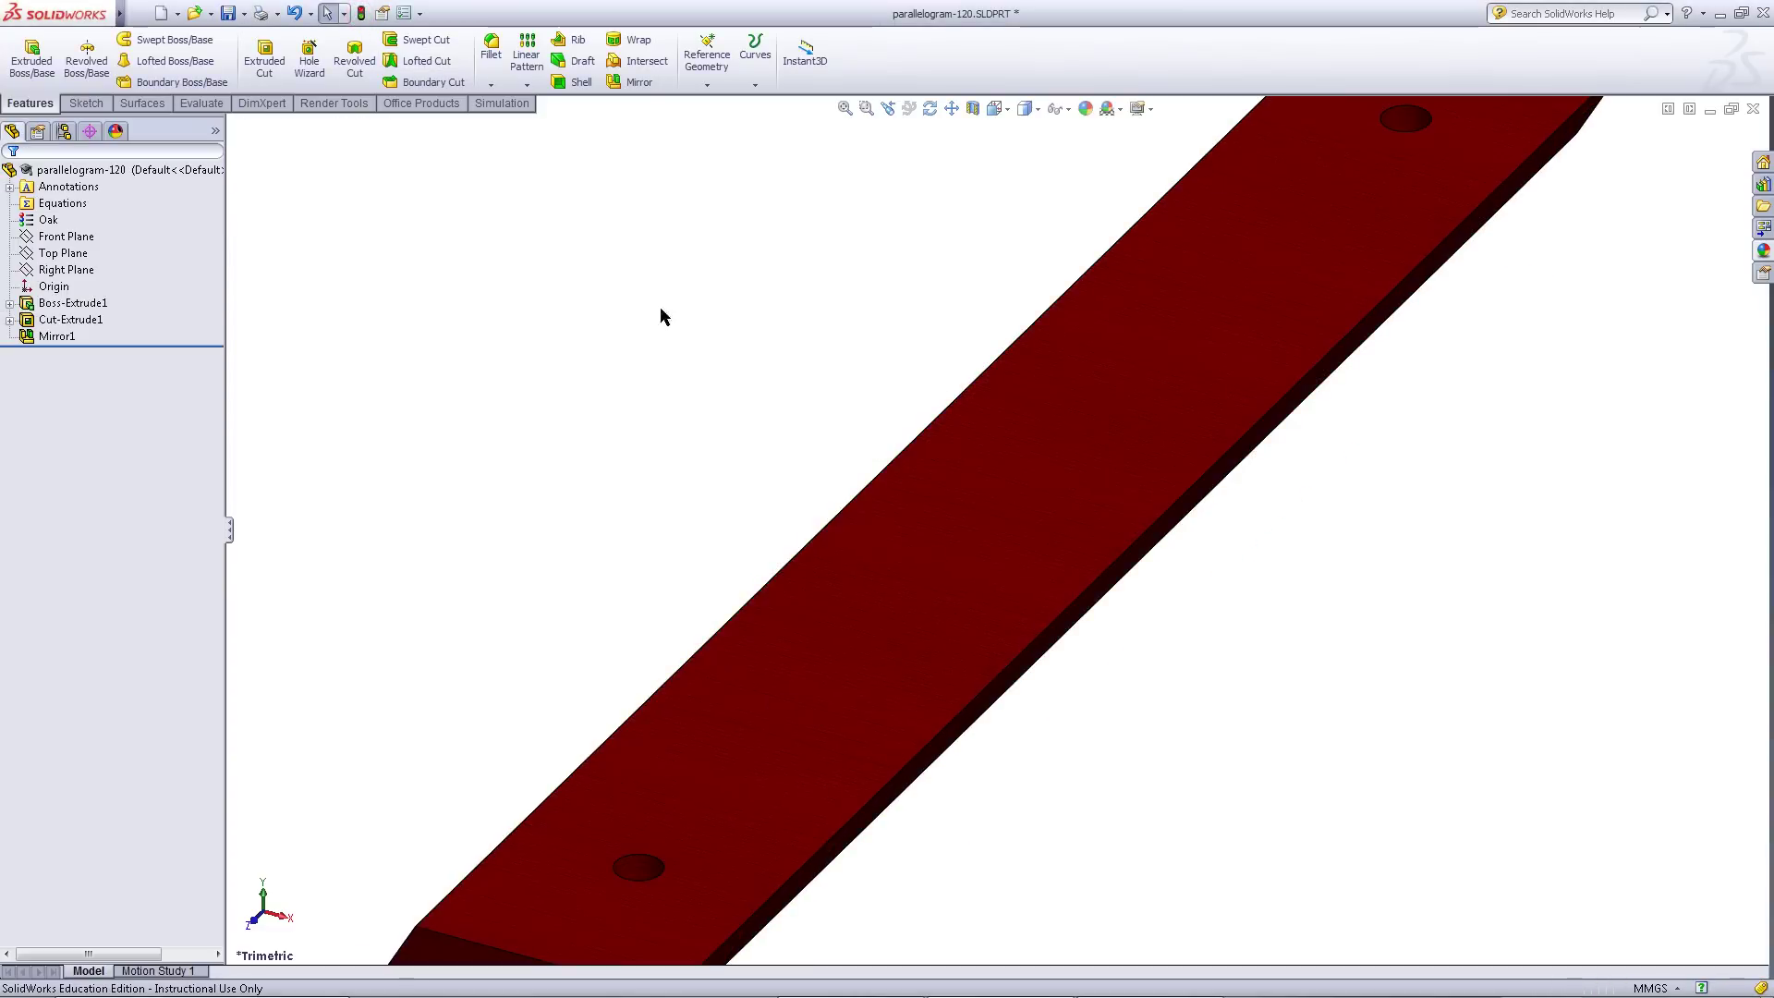
pyautogui.press('z')
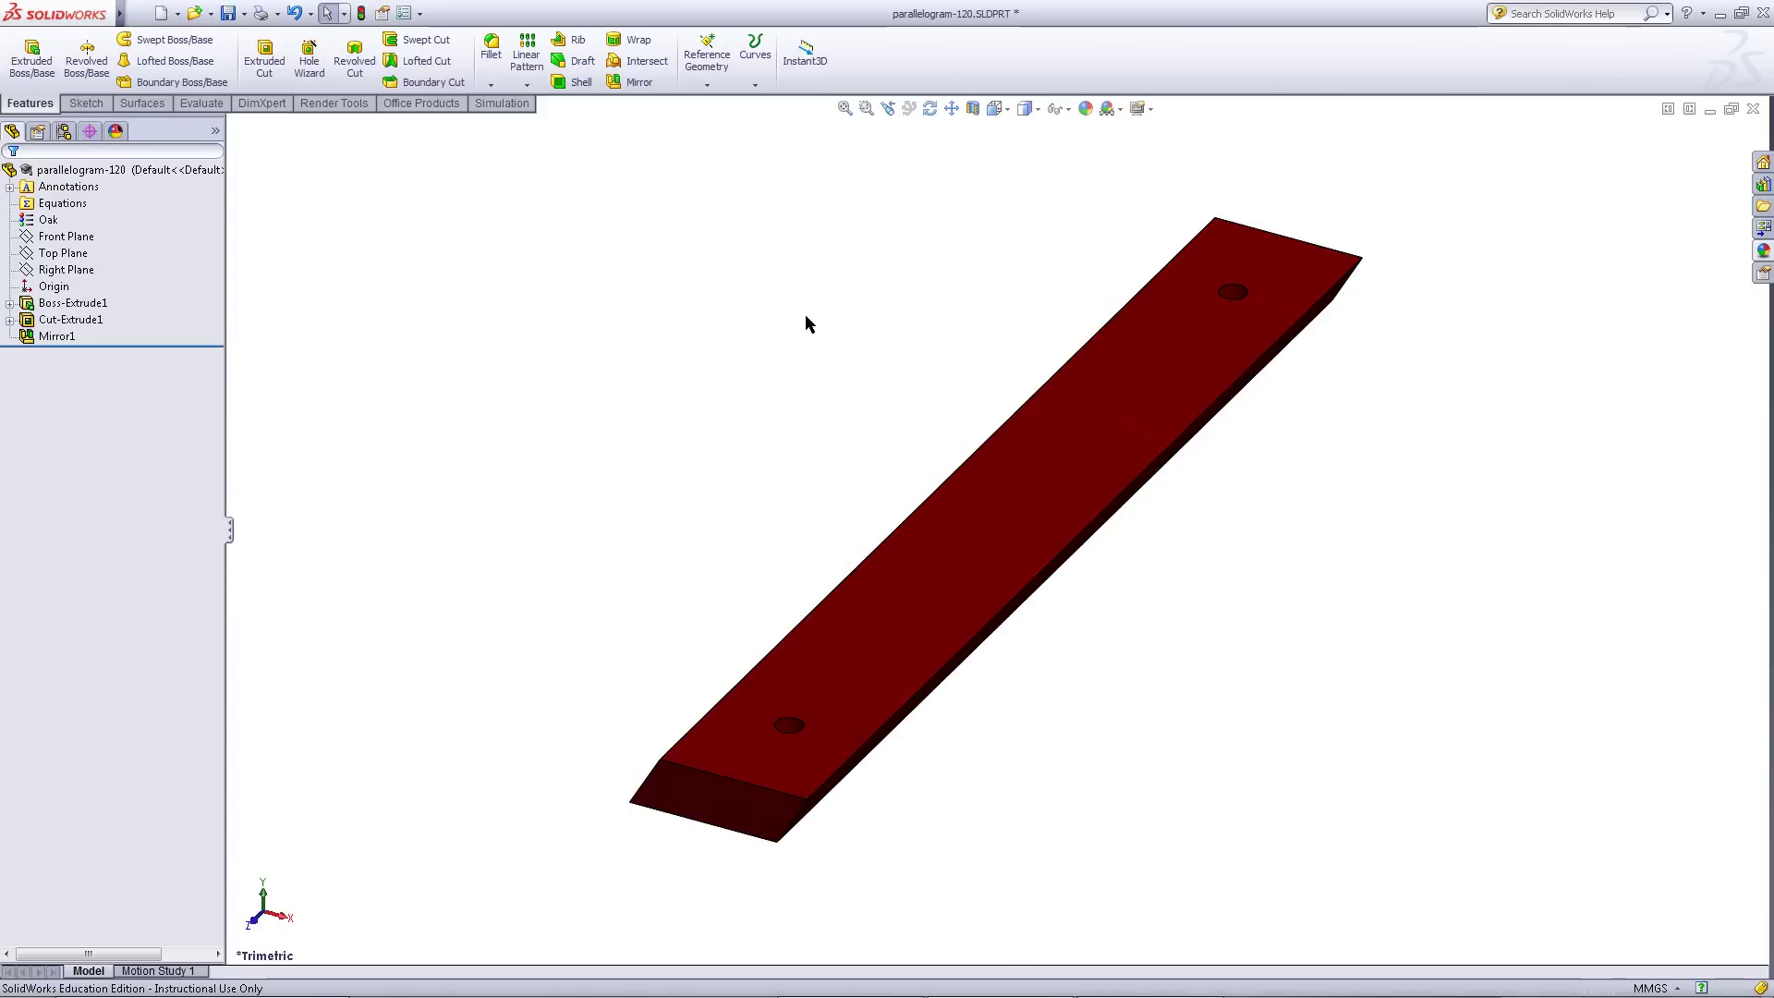
# Save the 200 mm version under a new name, then set Boss-Extrude1's depth to 280 mm
pyautogui.click(244, 13)
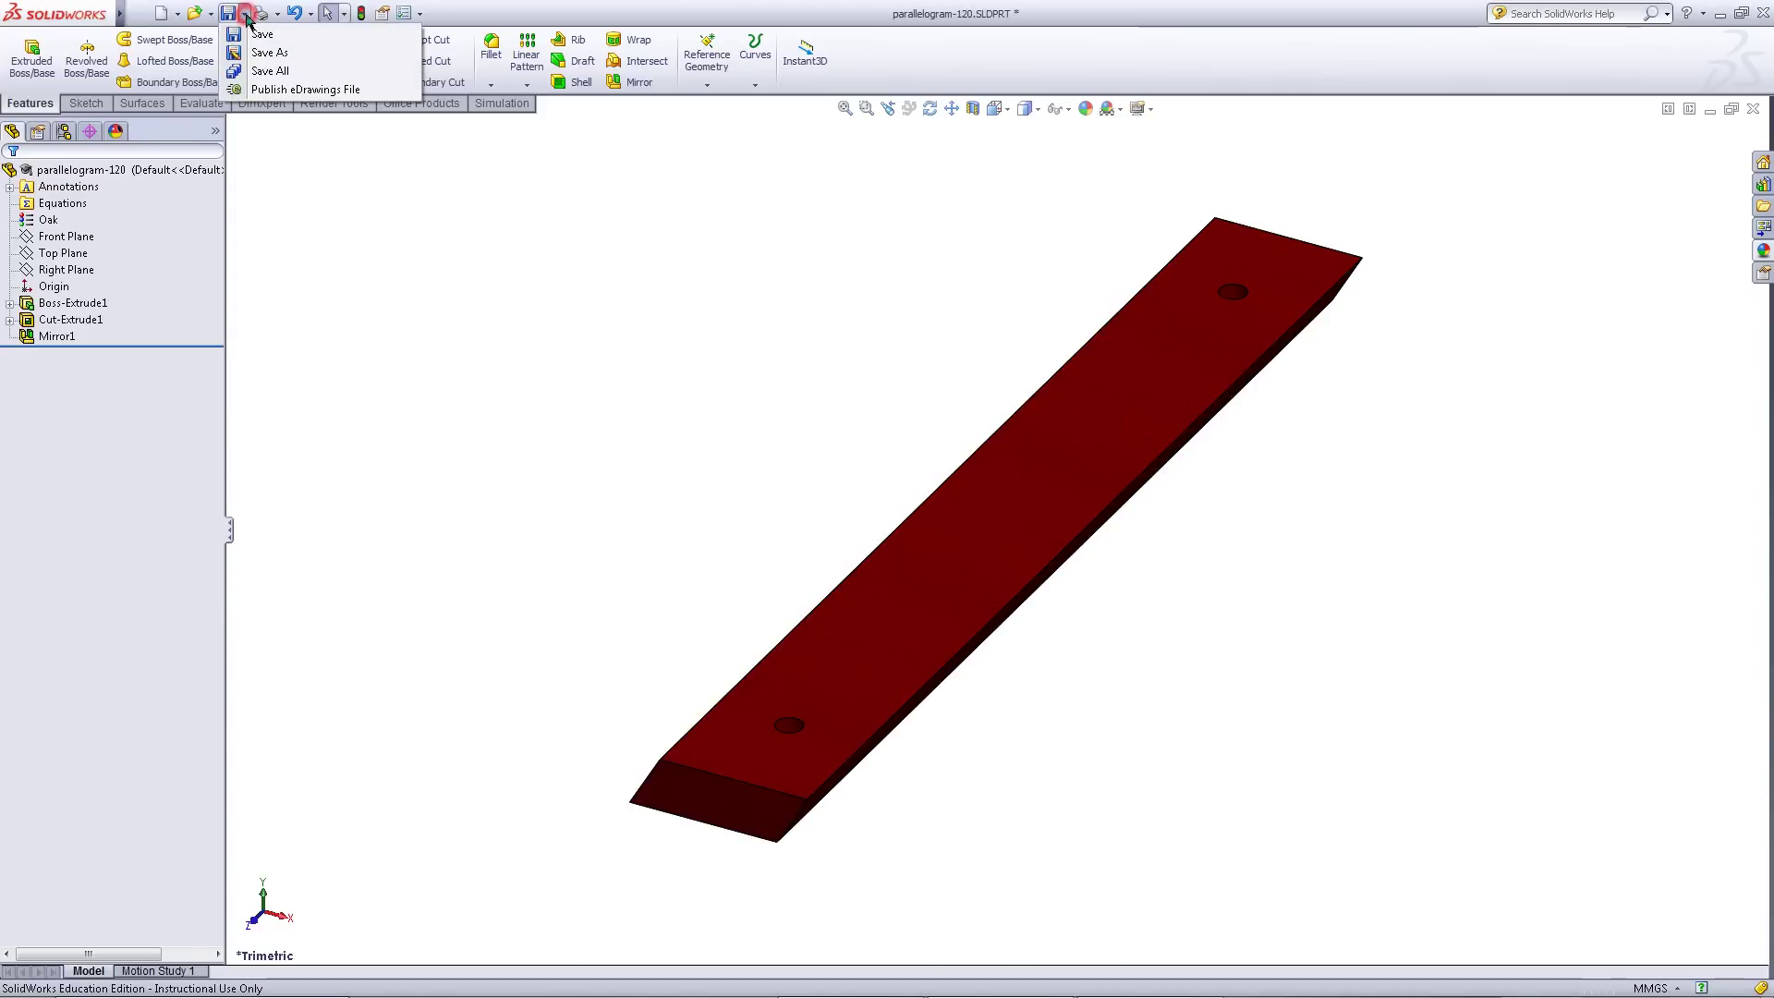
pyautogui.click(268, 54)
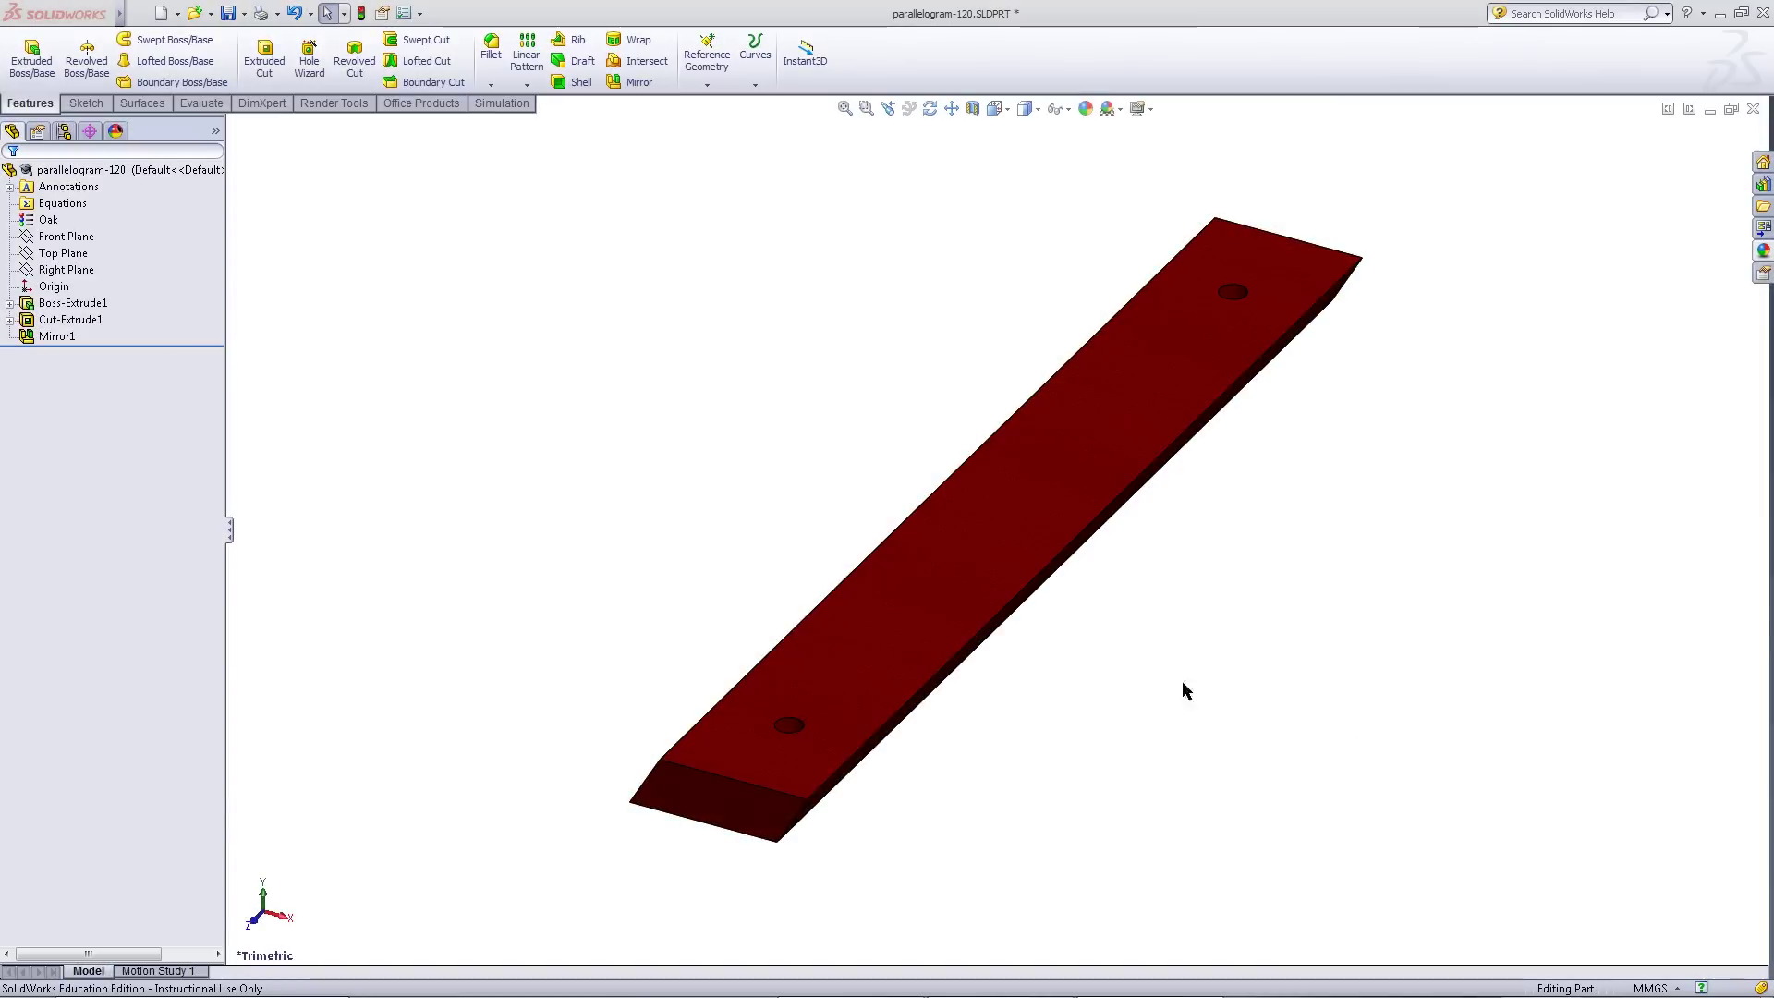
pyautogui.rightClick(103, 302)
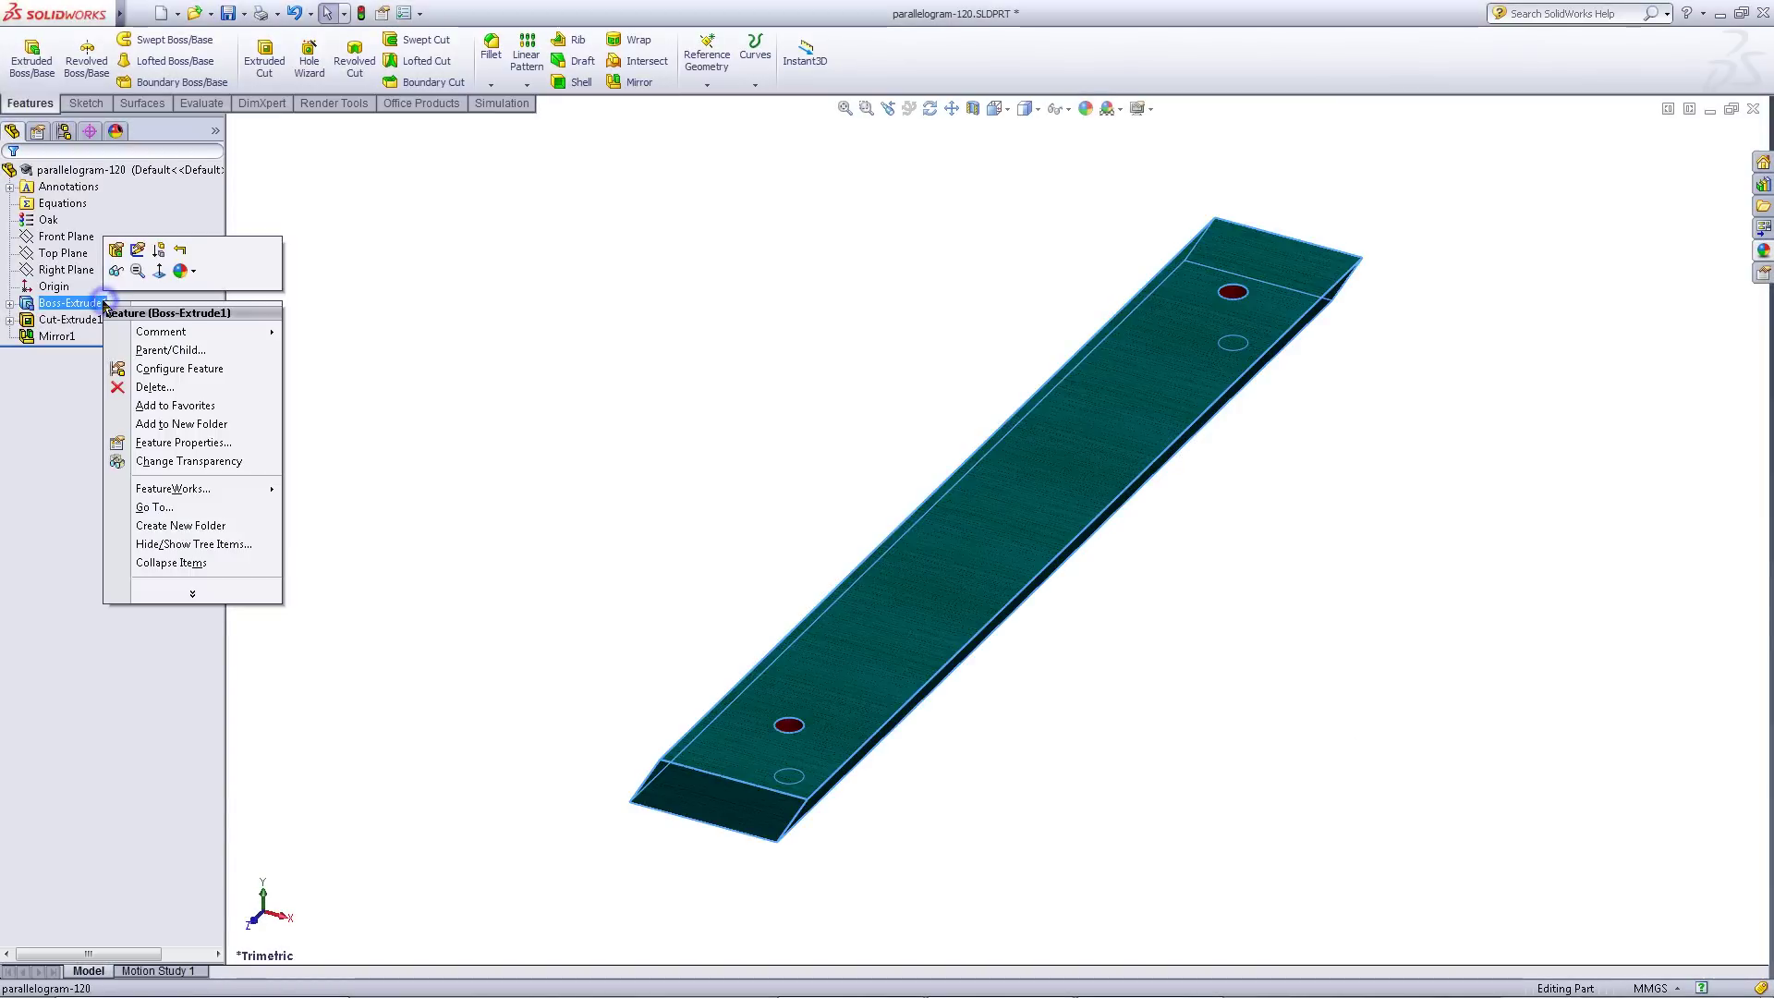
pyautogui.click(118, 254)
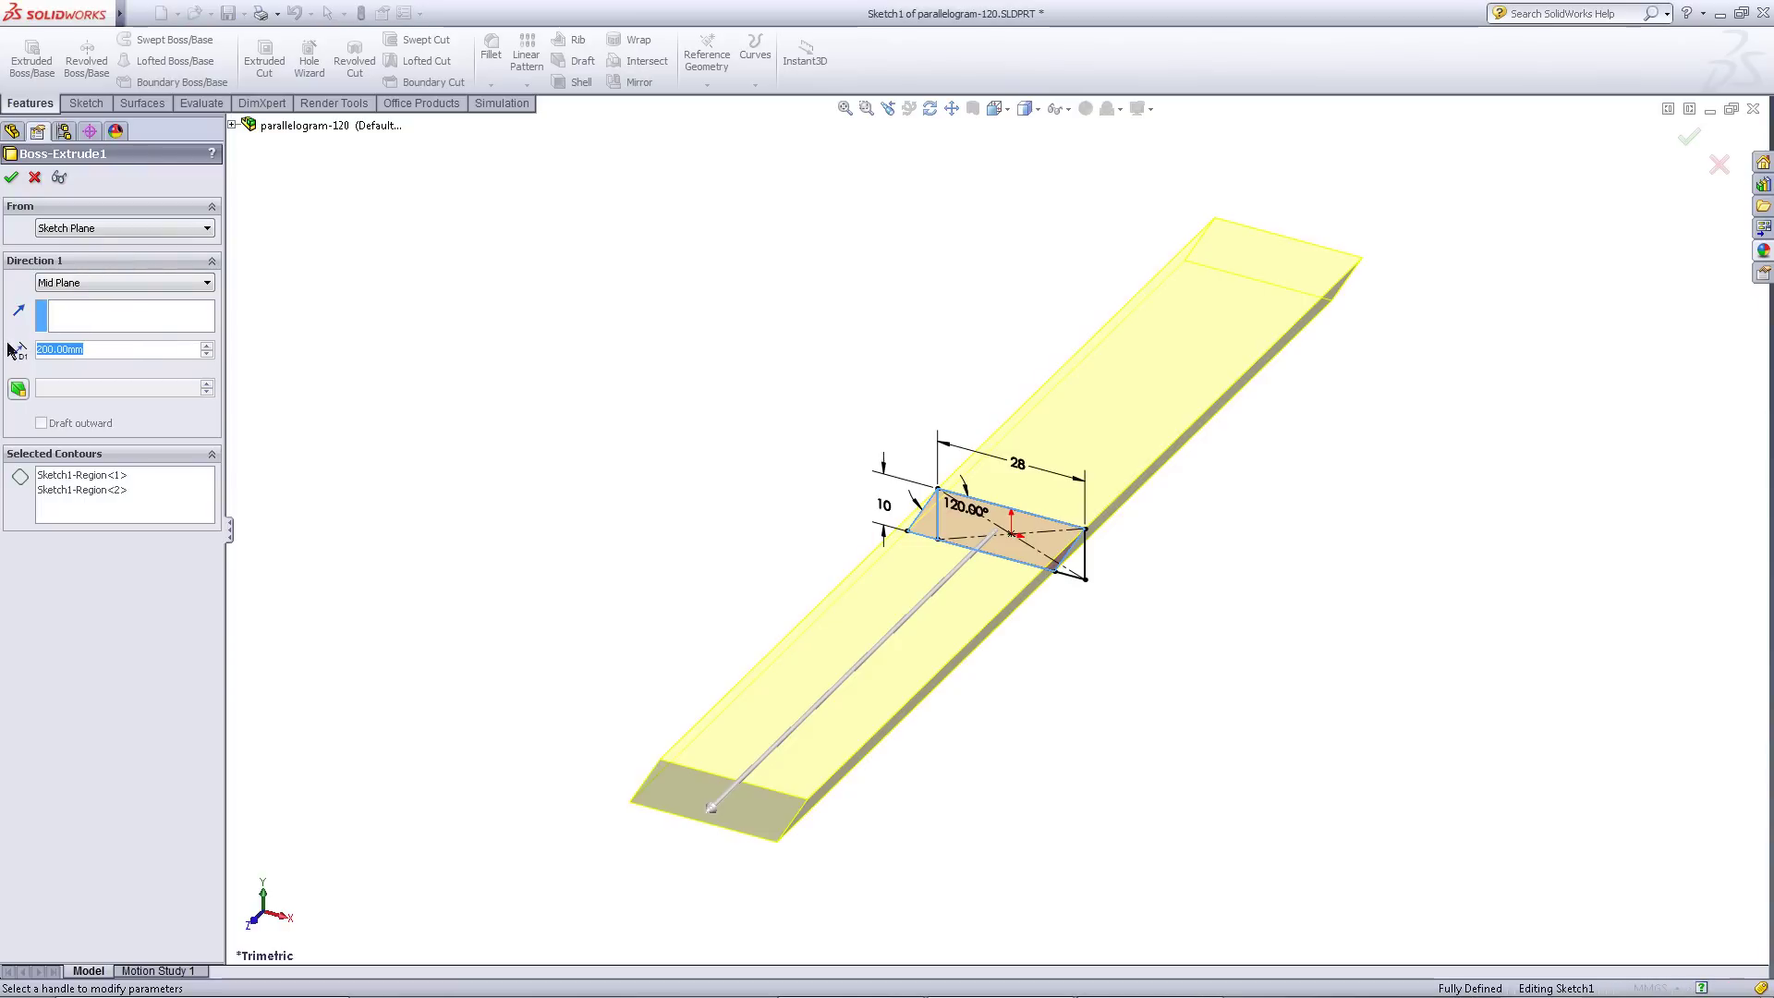
pyautogui.write('280')
pyautogui.press('Return')
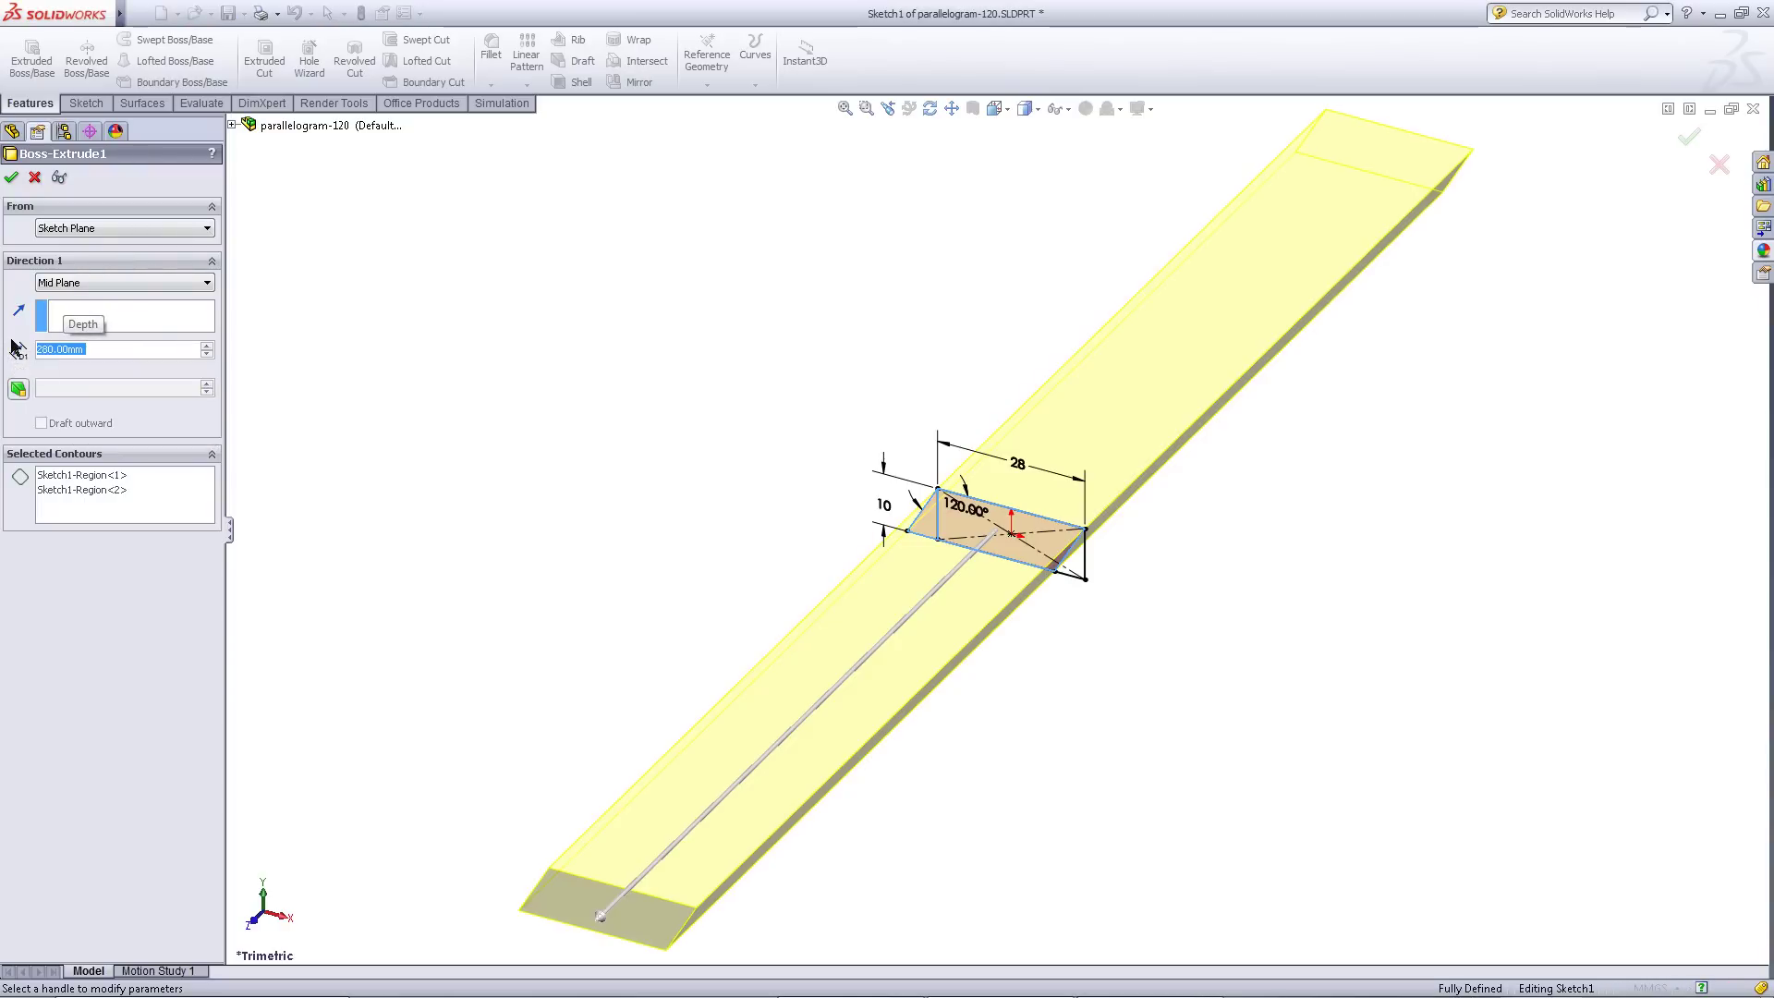
pyautogui.click(12, 178)
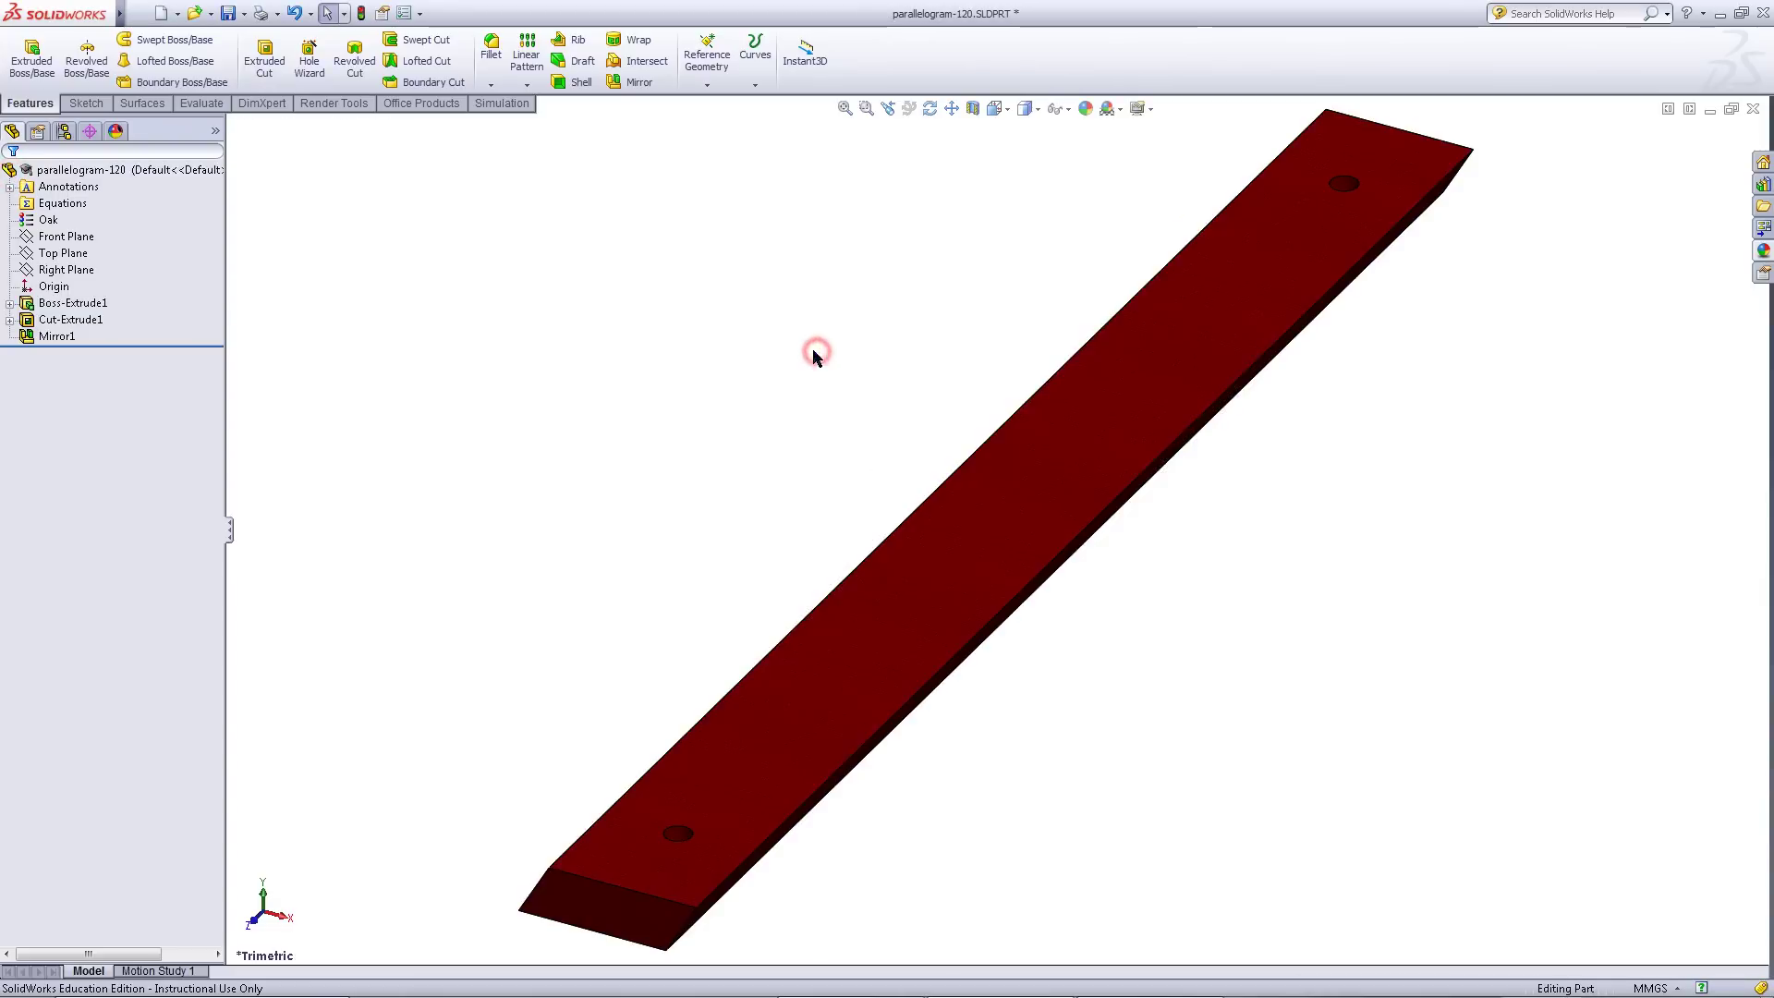
# Bring up Save As for the 280 mm red bar, targeting the Cabin folder
pyautogui.click(246, 13)
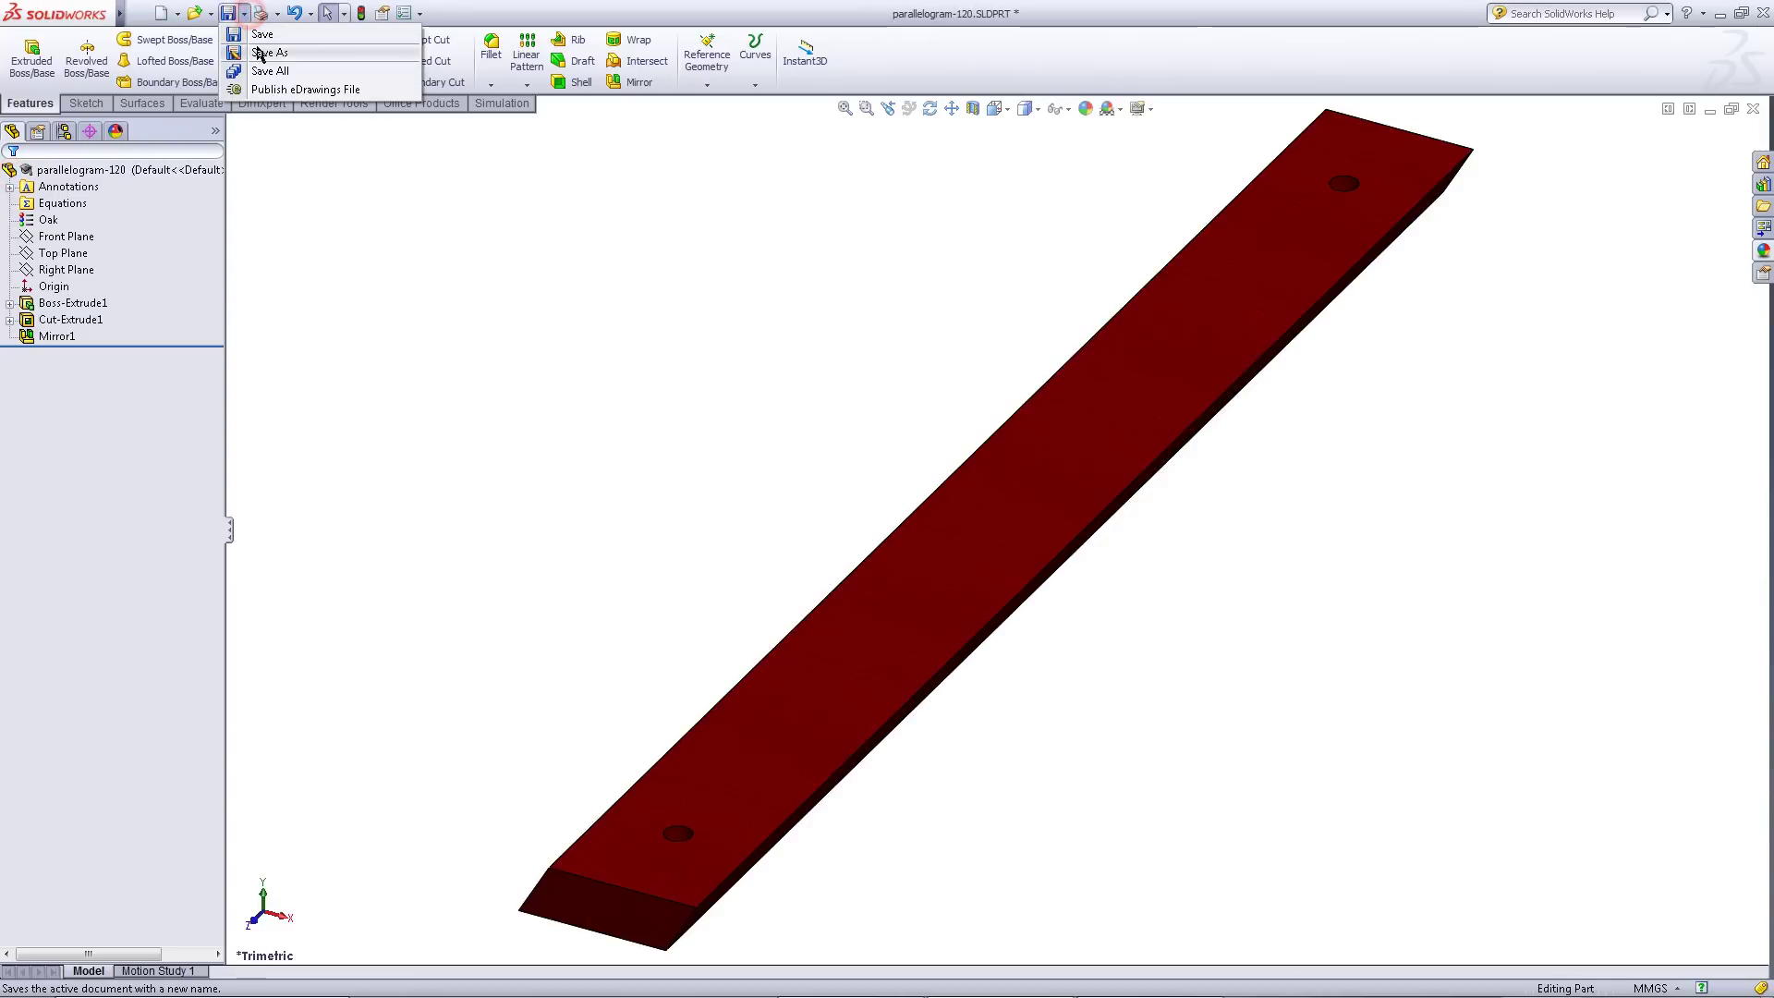
pyautogui.click(266, 53)
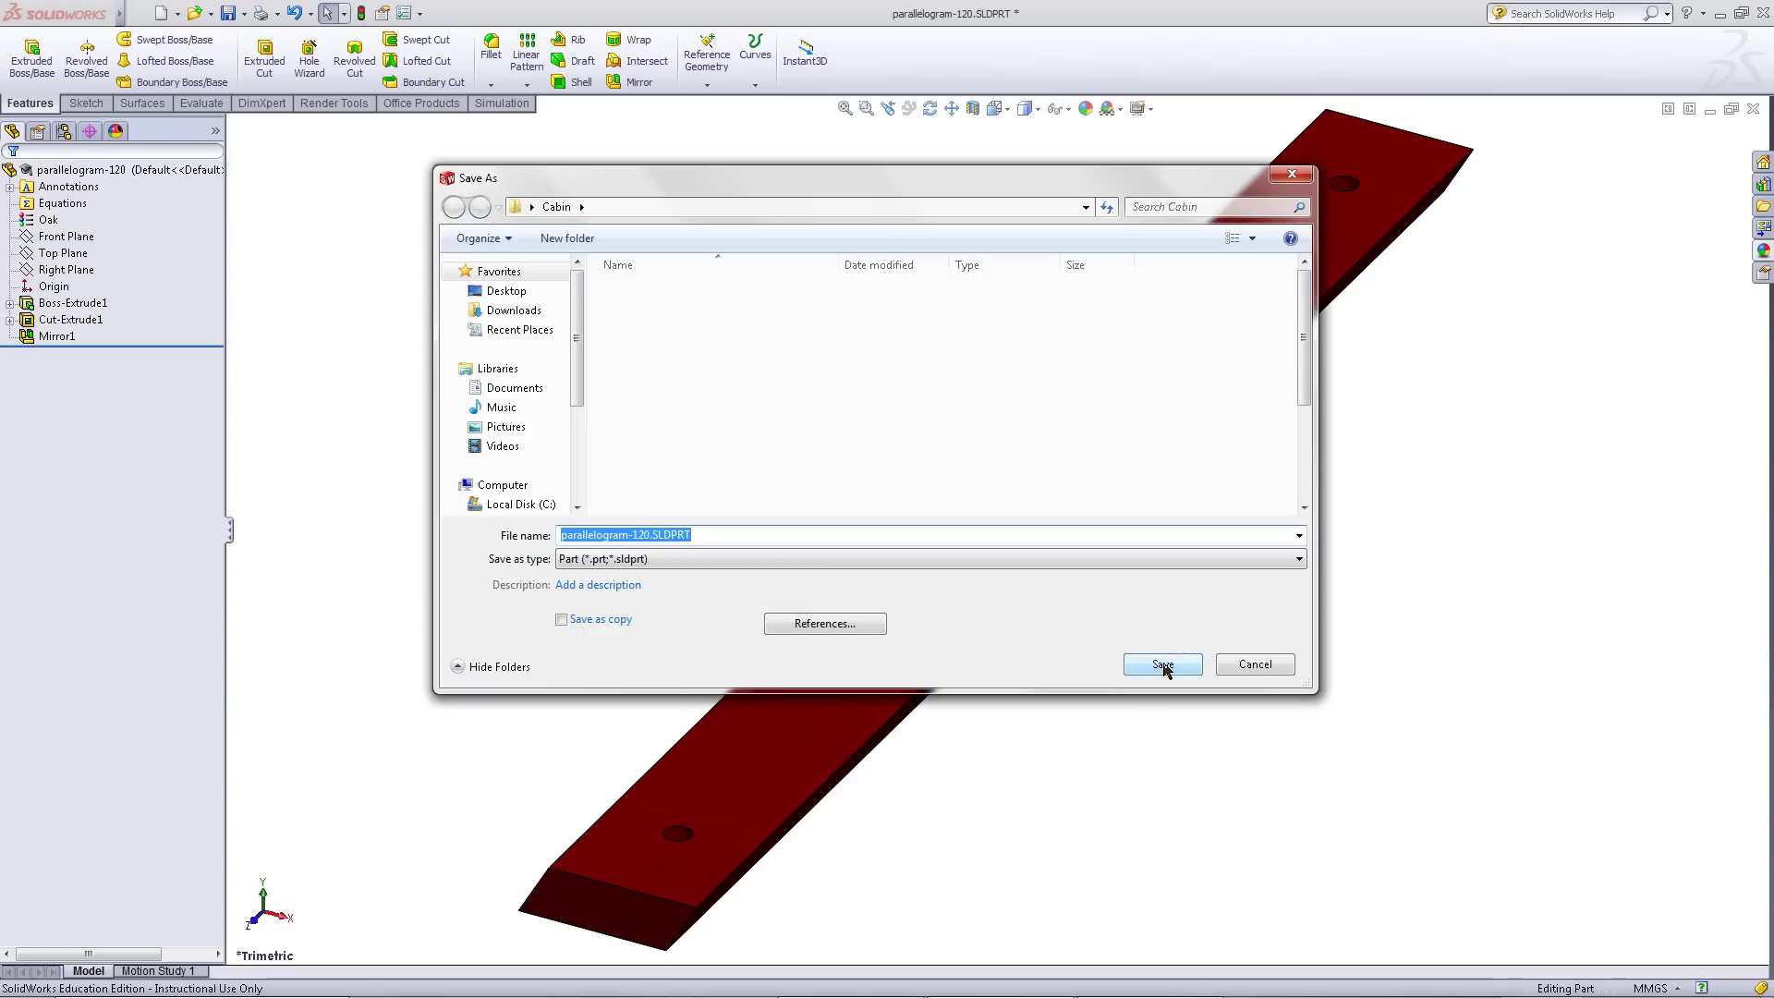